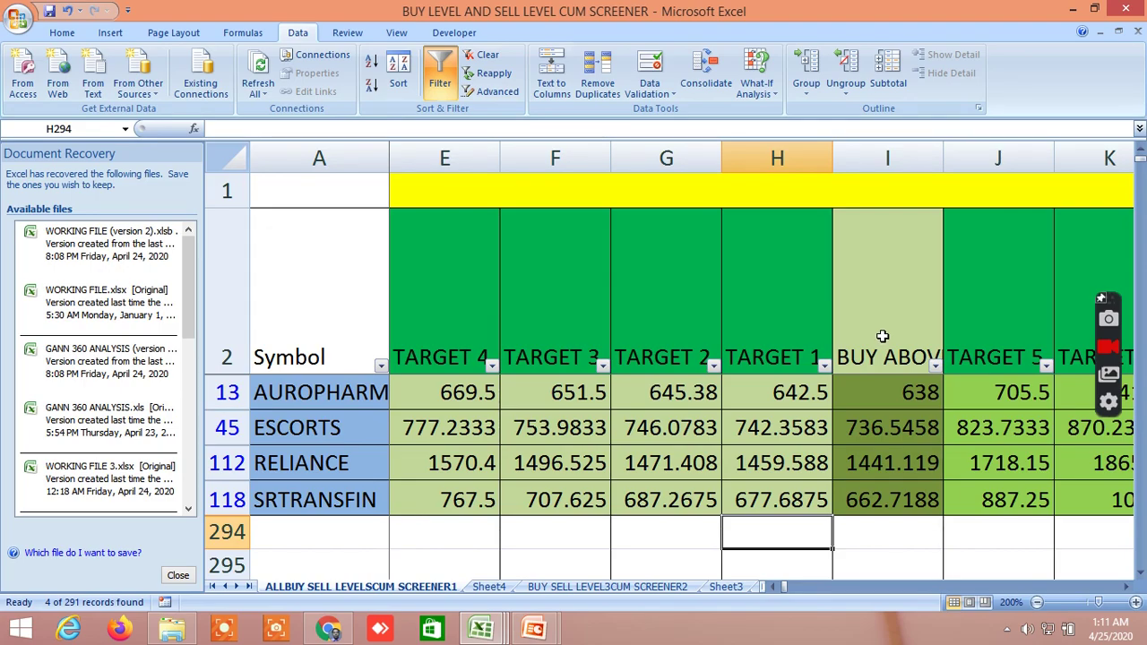
Step: Examine the BUY LEVEL AND SELL LEVELS 1 heading, its BUY ABOVE column and the buy-side TARGET columns
left_click(864, 198)
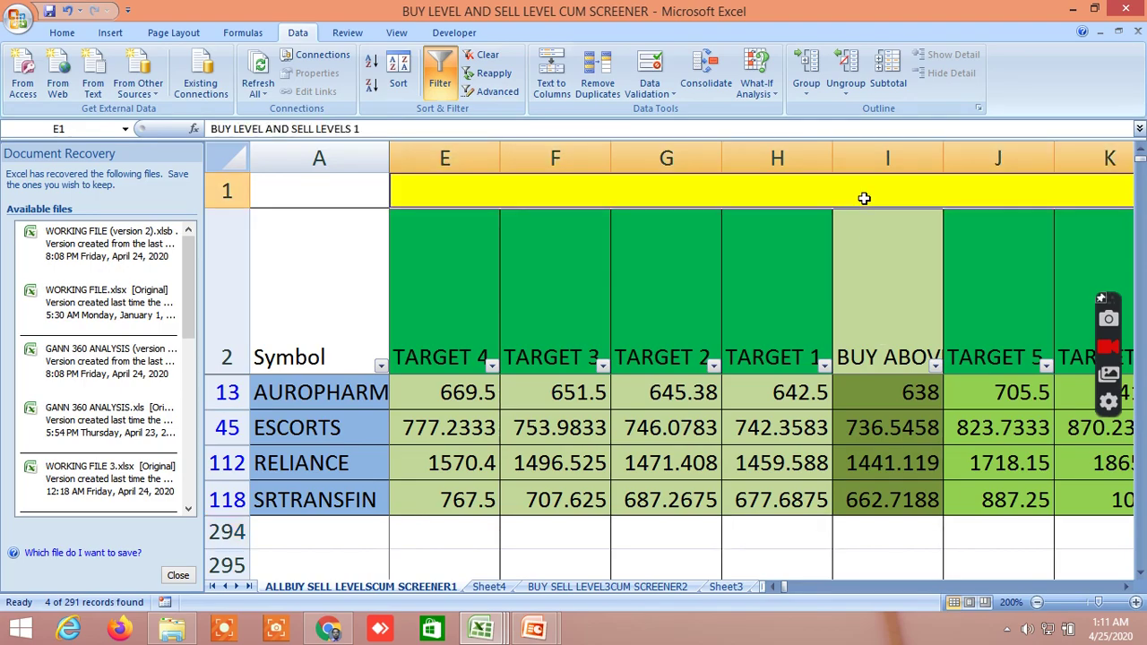
left_click(889, 258)
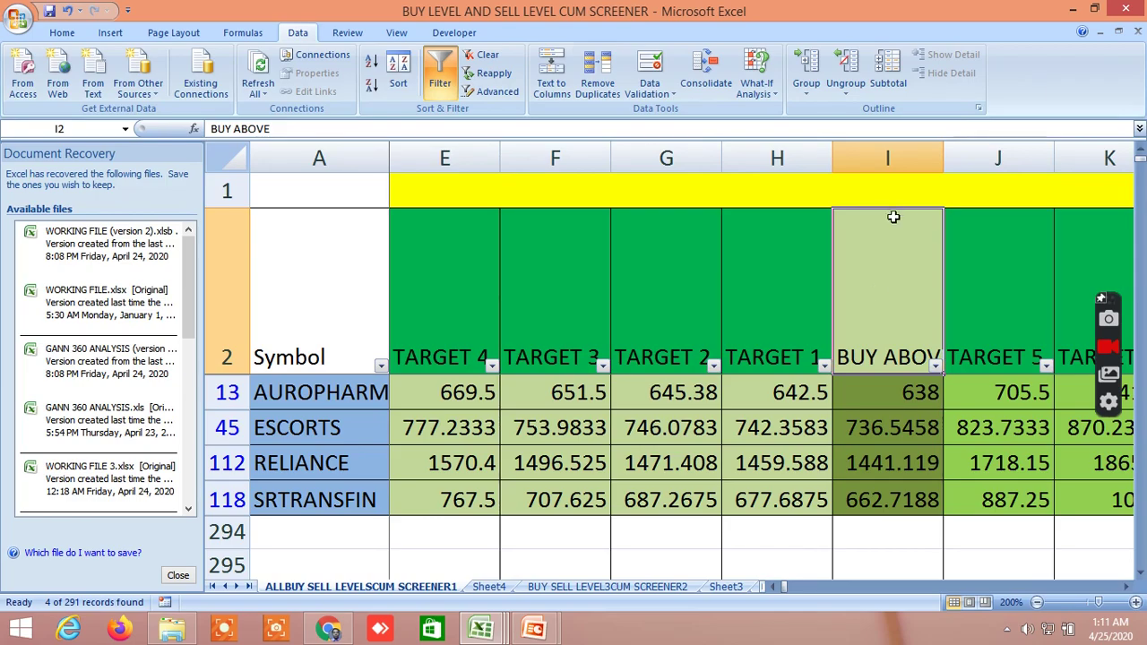
double_click(892, 197)
left_click(890, 282)
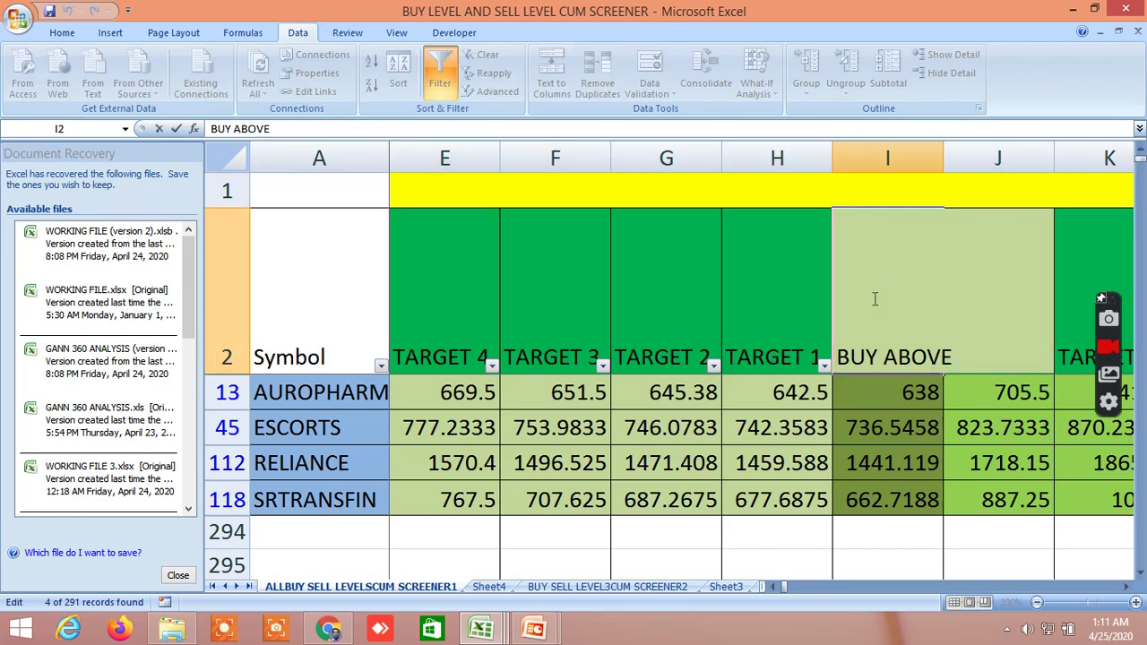
left_click(735, 299)
left_click(677, 292)
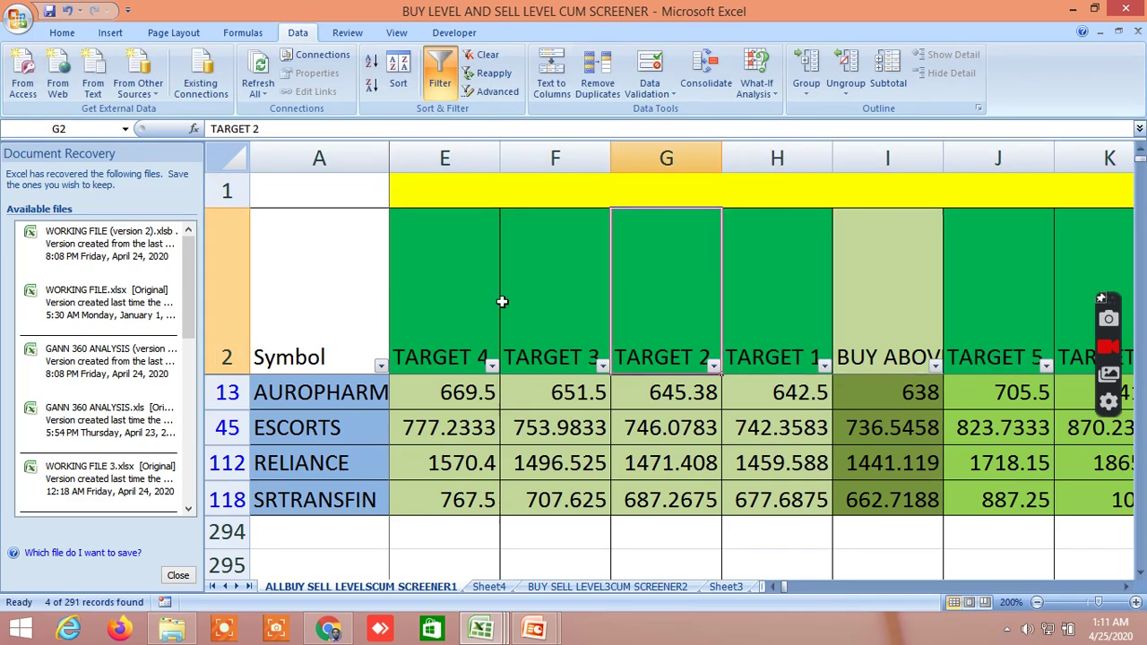
left_click(446, 305)
left_click(973, 287)
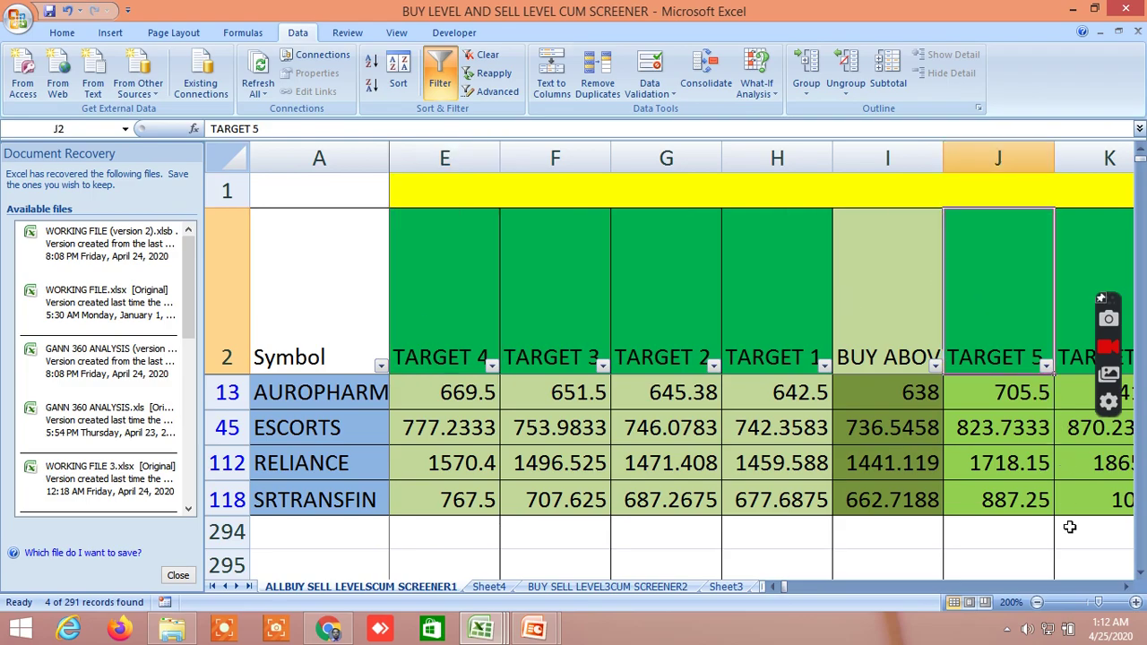
Step: Examine the Sell below column and its downside TARGET columns, returning to the buy-side targets
left_click(1128, 587)
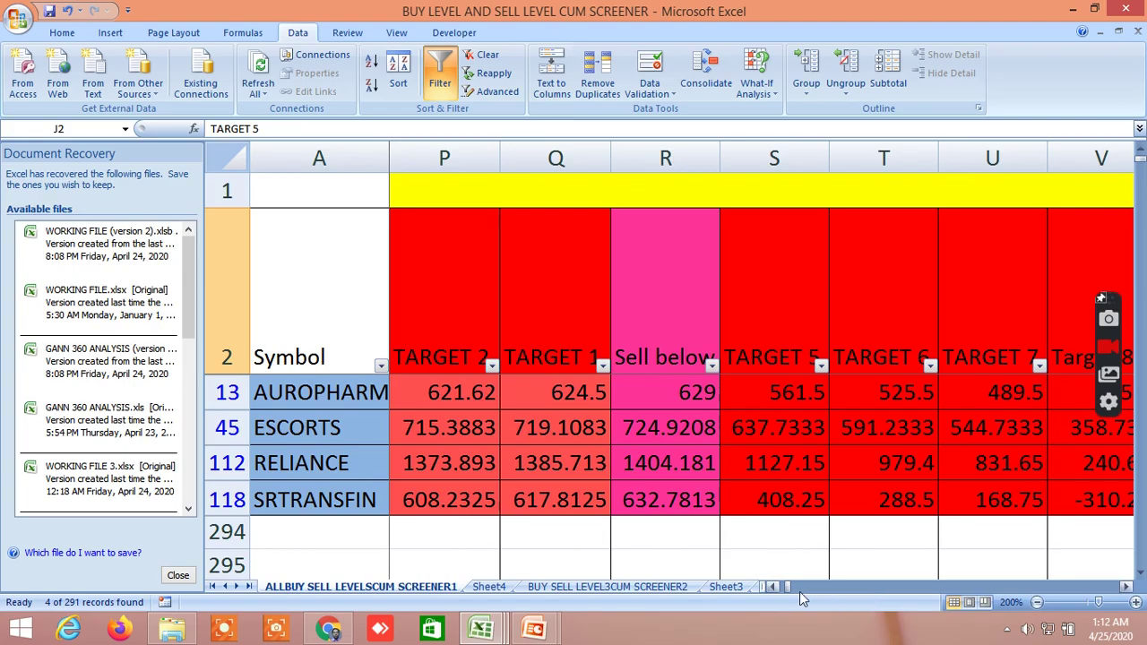
left_click(771, 587)
left_click(771, 587)
left_click(770, 587)
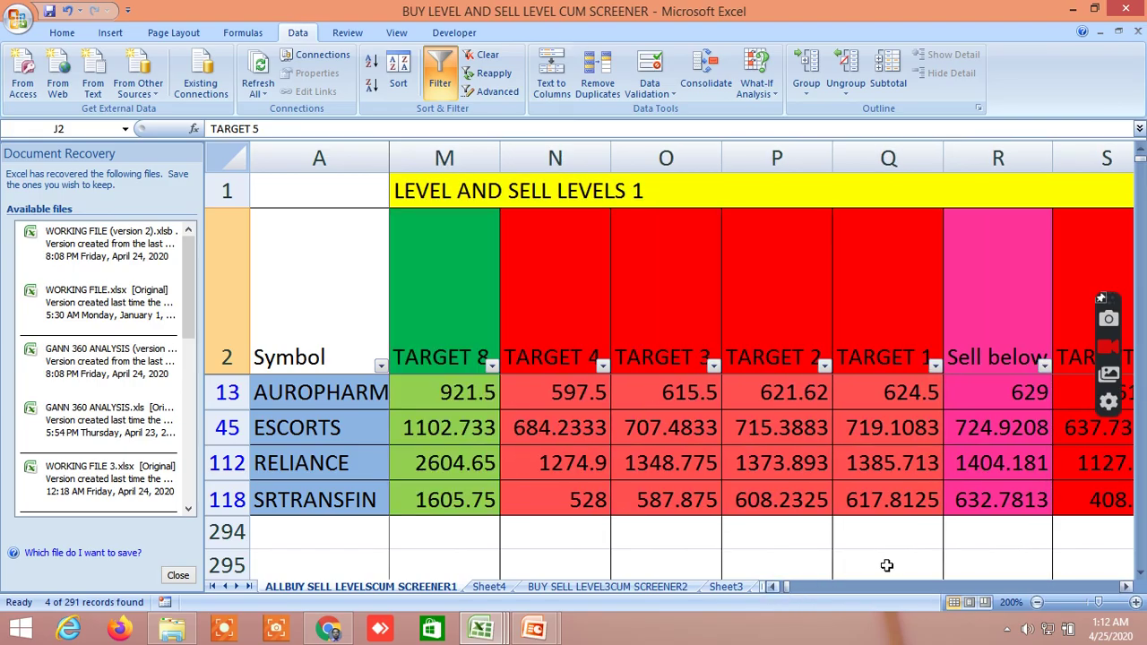
left_click(1128, 587)
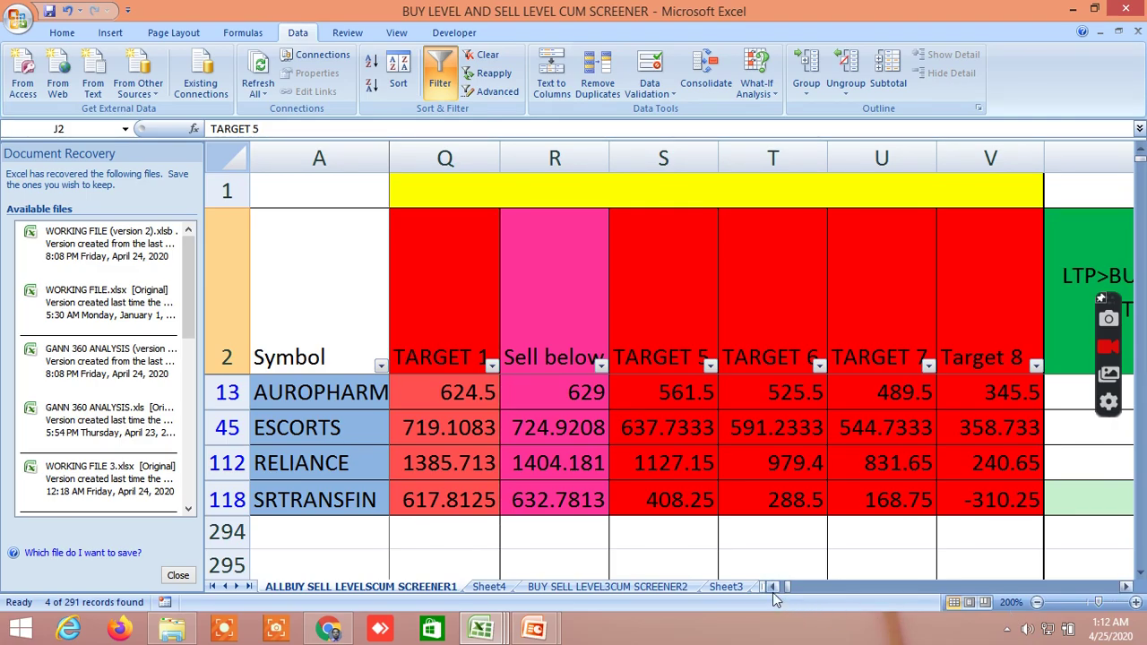
left_click_drag(771, 587, 770, 587)
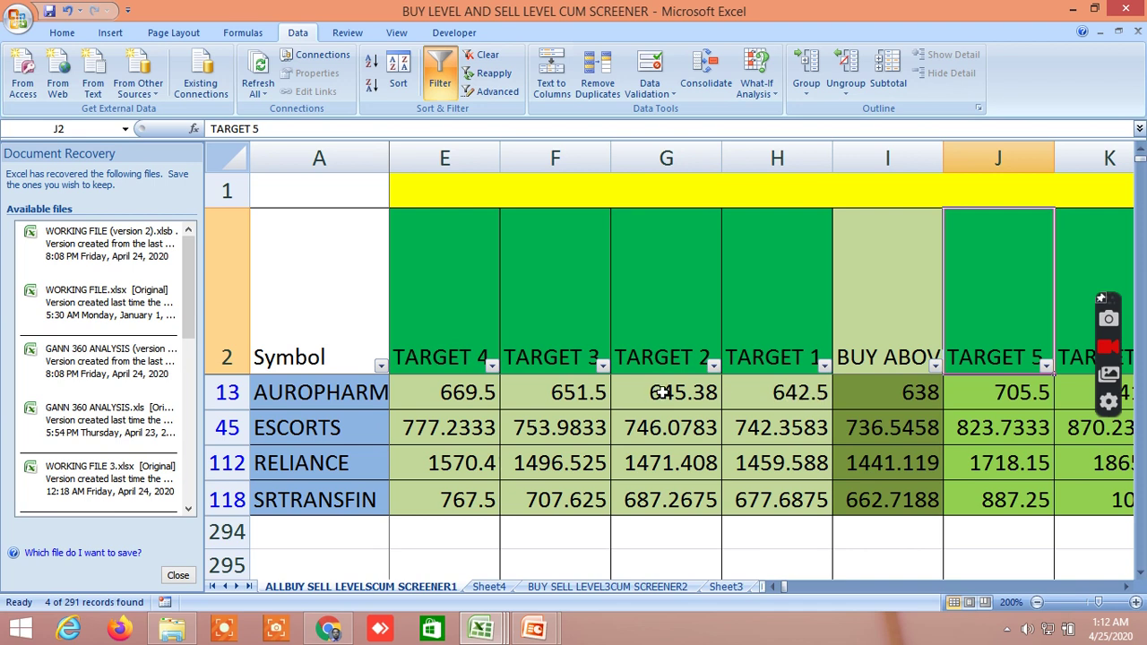
Step: Look through the first level set across to the columns comparing LTP with the sell targets
left_click(1127, 588)
left_click(1127, 588)
left_click(1127, 588)
left_click(1128, 588)
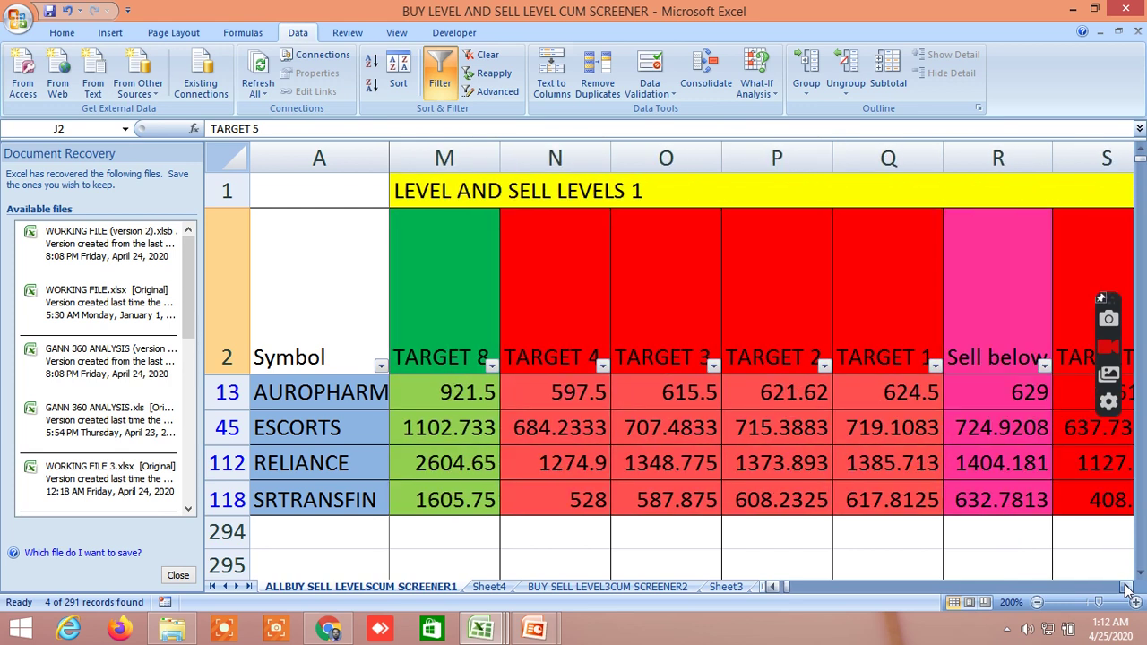
left_click(1127, 587)
left_click(1127, 588)
left_click(1128, 588)
left_click(1127, 588)
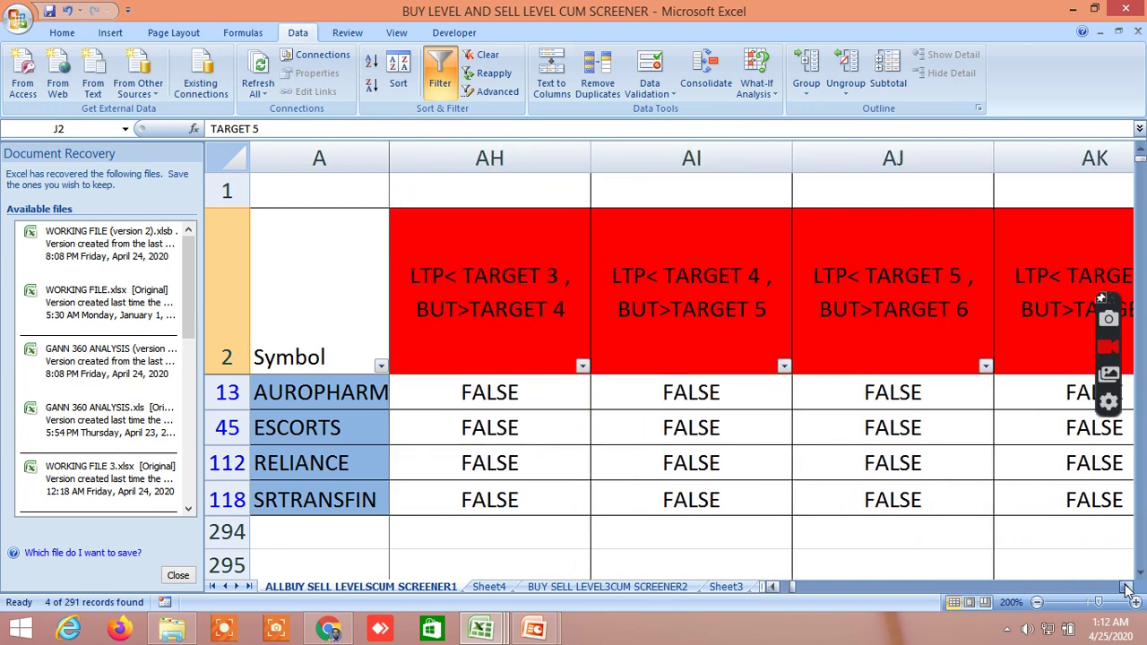
Step: Review the BUY LEVEL AND SELL LEVELS 2 section through to the advance/decline, volatility and delivery percentage columns
left_click(1128, 588)
left_click(1127, 588)
left_click(1127, 588)
left_click(1127, 588)
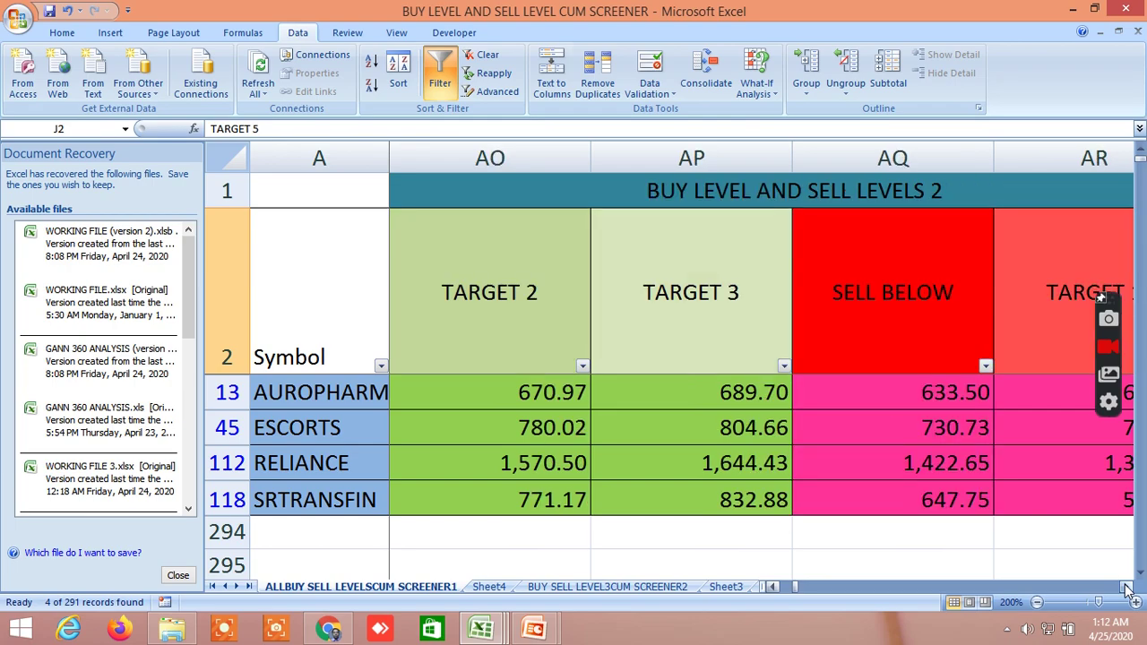
left_click(1128, 588)
left_click(1128, 588)
left_click(1128, 588)
left_click(1128, 588)
left_click(1128, 588)
left_click(1128, 587)
left_click(1127, 588)
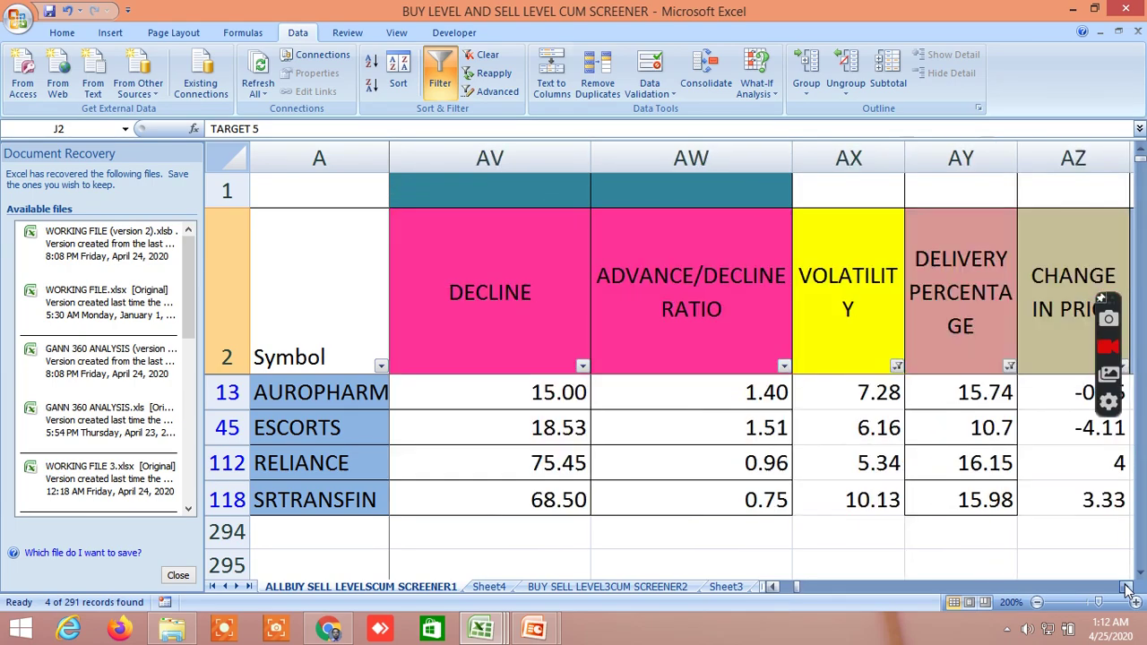
Step: Look over the numbered price columns up to 30 and on to the stochastic and DEMA cross buy/sell columns
left_click(1128, 588)
left_click(1127, 588)
left_click(1127, 588)
left_click(1128, 588)
left_click(1128, 588)
left_click(1128, 588)
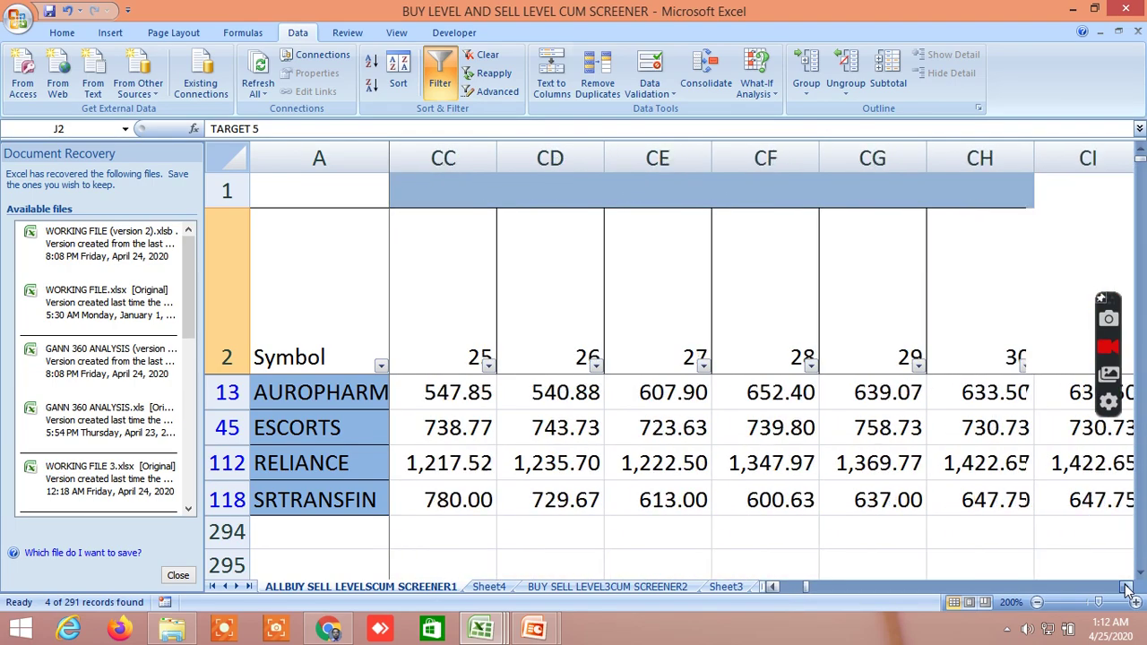
left_click(1127, 588)
left_click(1128, 587)
left_click(1128, 588)
left_click(1127, 588)
left_click(1128, 588)
left_click(1127, 588)
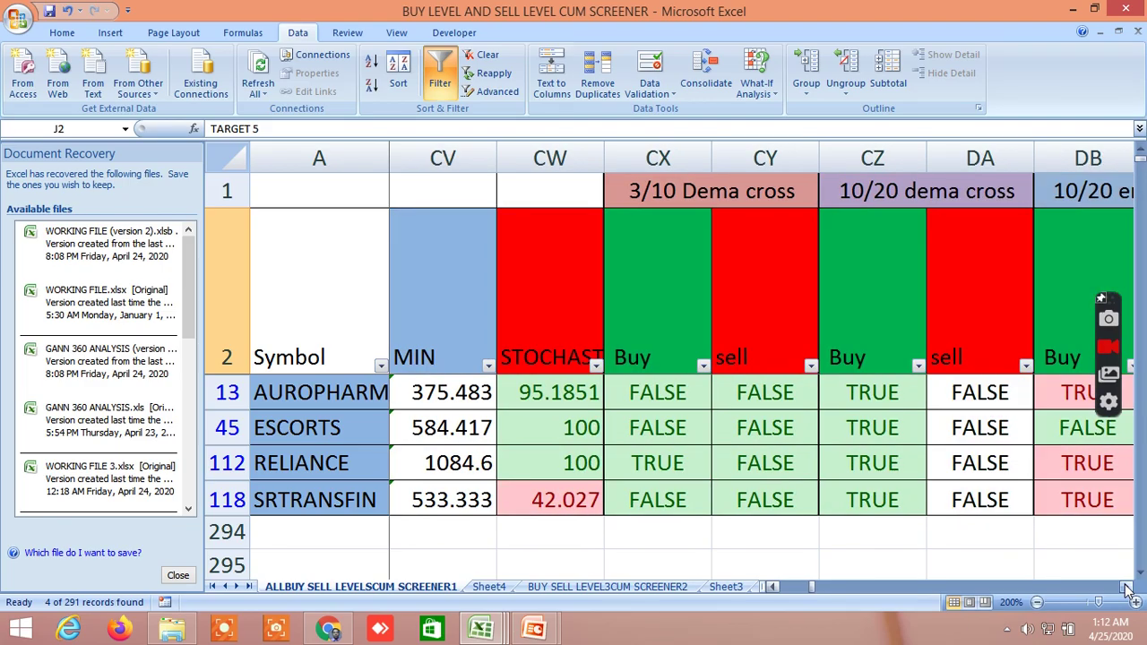
Step: Examine the NORMDIST 30 through NORMDIST 1 up and down columns, including the MAX, MIN and standard deviation columns
left_click(1128, 588)
left_click(1127, 588)
left_click(1128, 588)
left_click(1127, 588)
left_click(1128, 588)
left_click(1127, 588)
left_click(1127, 588)
left_click(1127, 588)
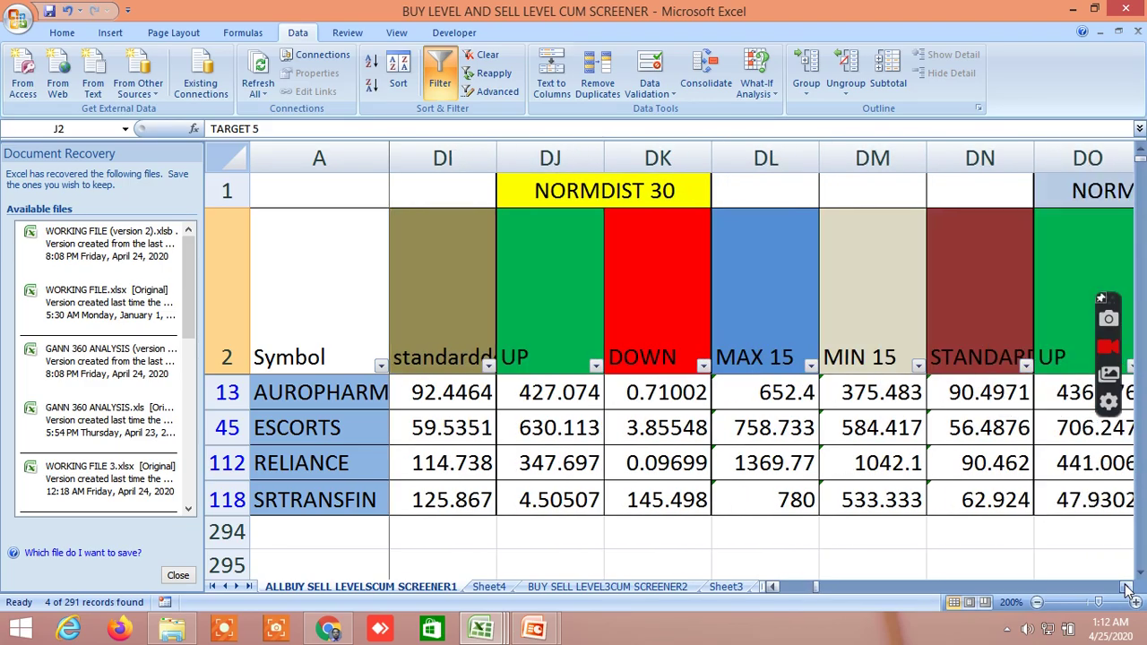
left_click(1128, 588)
left_click(1128, 587)
left_click(1127, 588)
left_click(1127, 588)
left_click(1128, 588)
left_click(1127, 588)
left_click(1128, 588)
left_click(1128, 588)
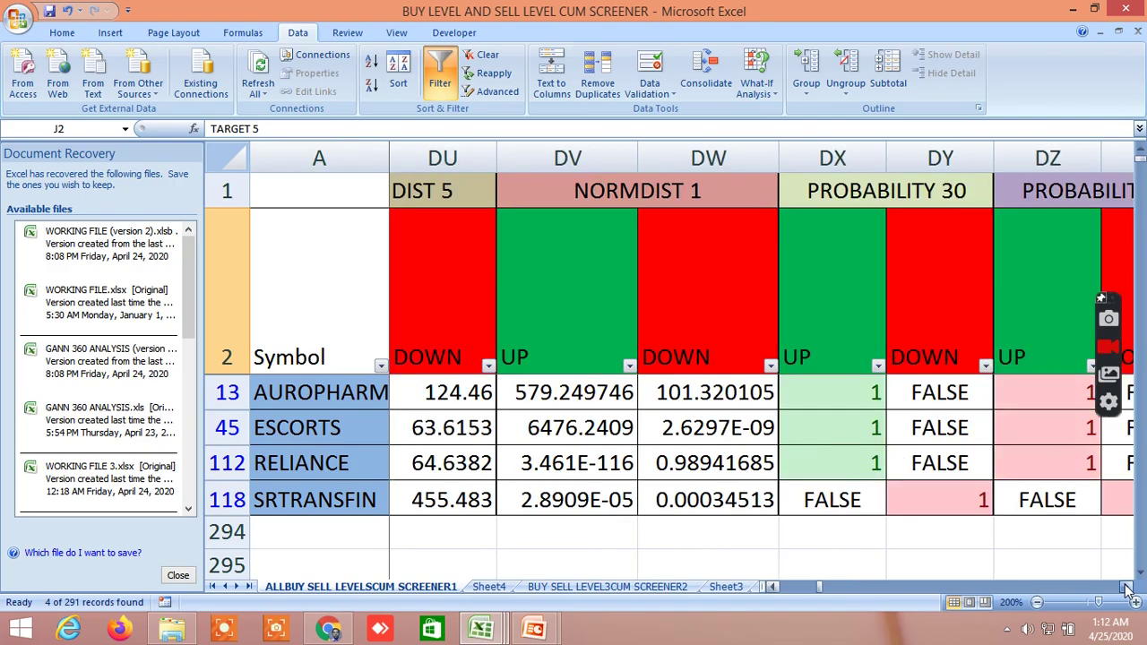
Step: Review the PROBABILITY 15, 5 and 1 columns and the EMA 5-8-13 CROSSOVER columns
left_click(1128, 588)
left_click(1127, 587)
left_click(1128, 588)
left_click(1127, 588)
left_click(1127, 588)
left_click(1127, 588)
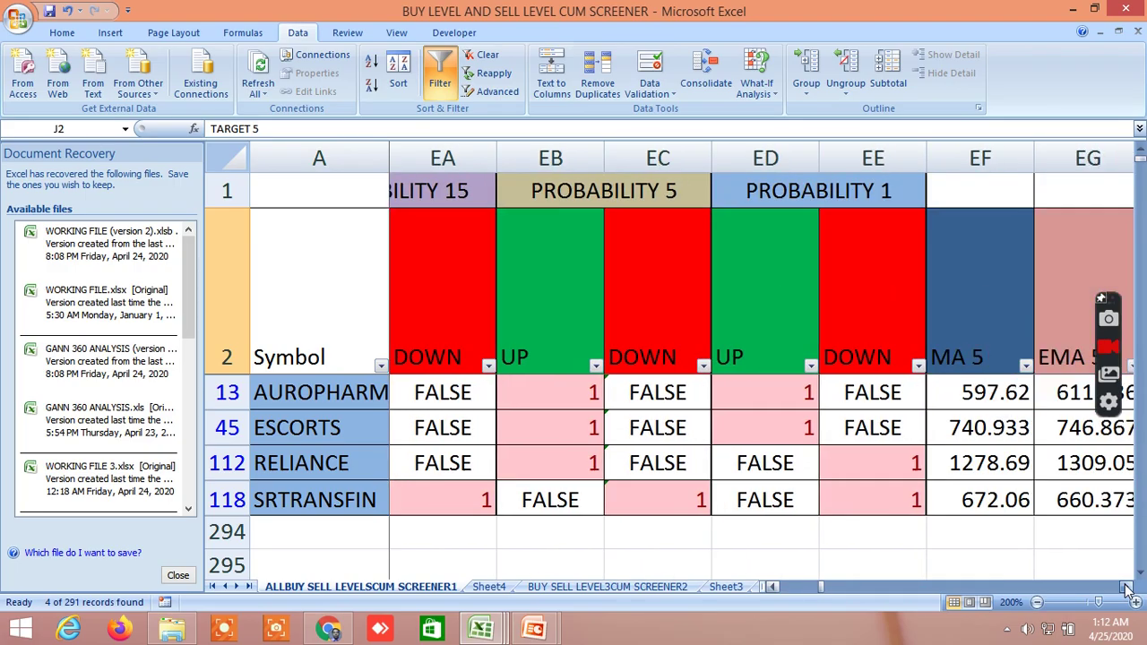
left_click(1127, 588)
left_click(1127, 588)
left_click(1128, 588)
left_click(1128, 588)
left_click(1127, 588)
left_click(1128, 588)
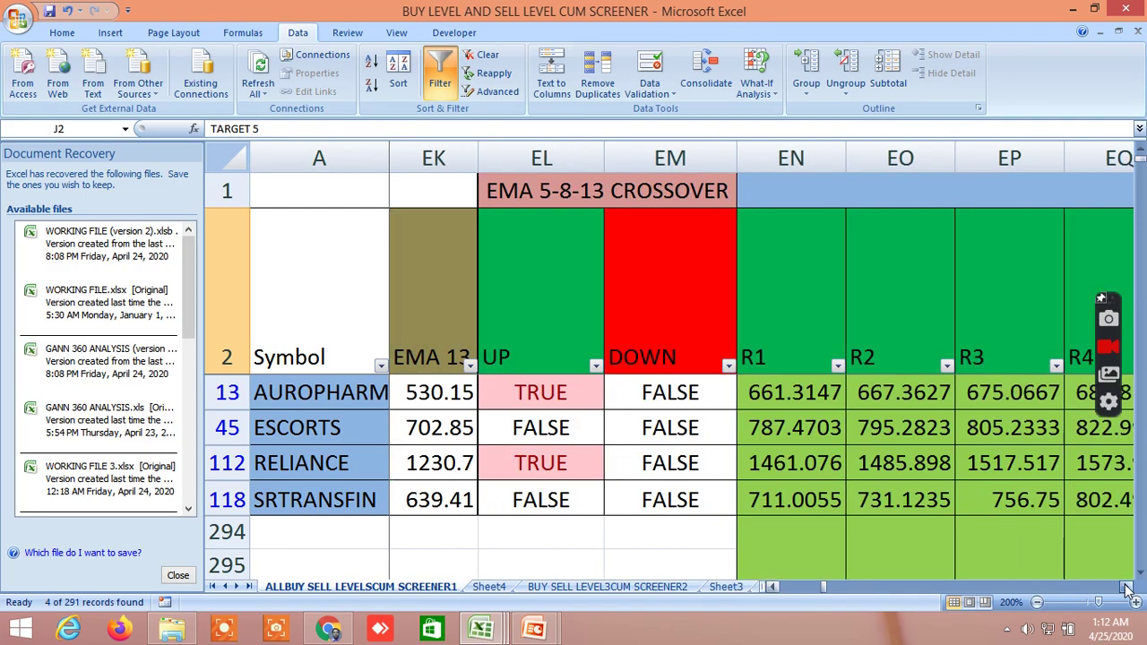
left_click(1128, 588)
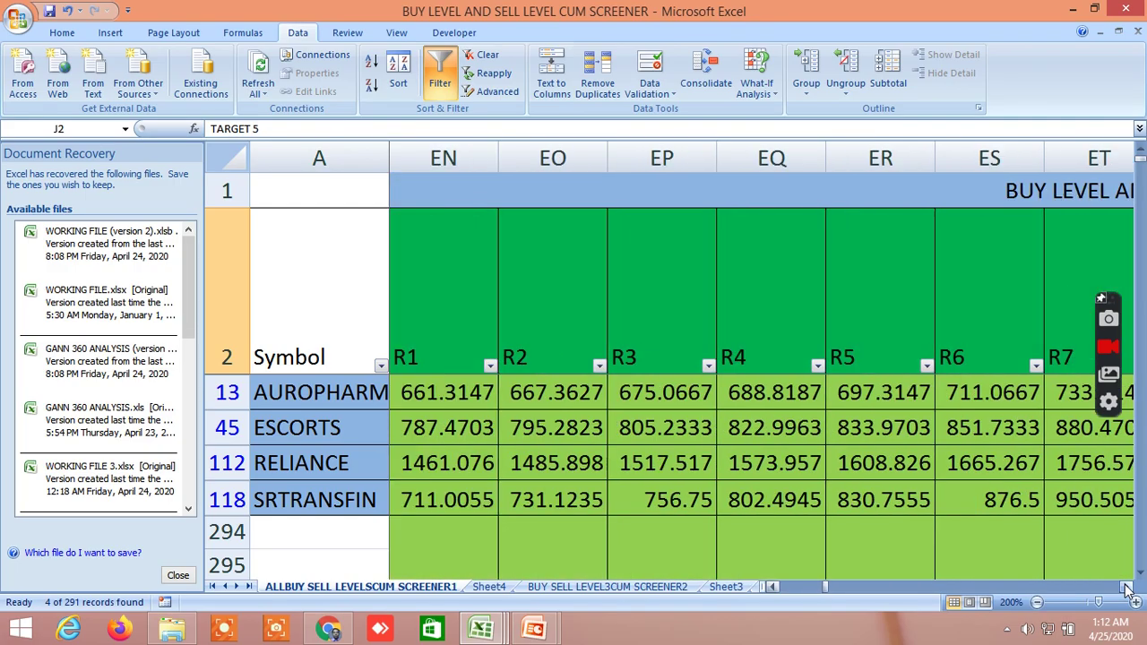
Step: Examine the R1 to R7 and S1 to S7 columns under BUY LEVEL AND SELL LEVELS 3
left_click(1013, 180)
left_click(425, 307)
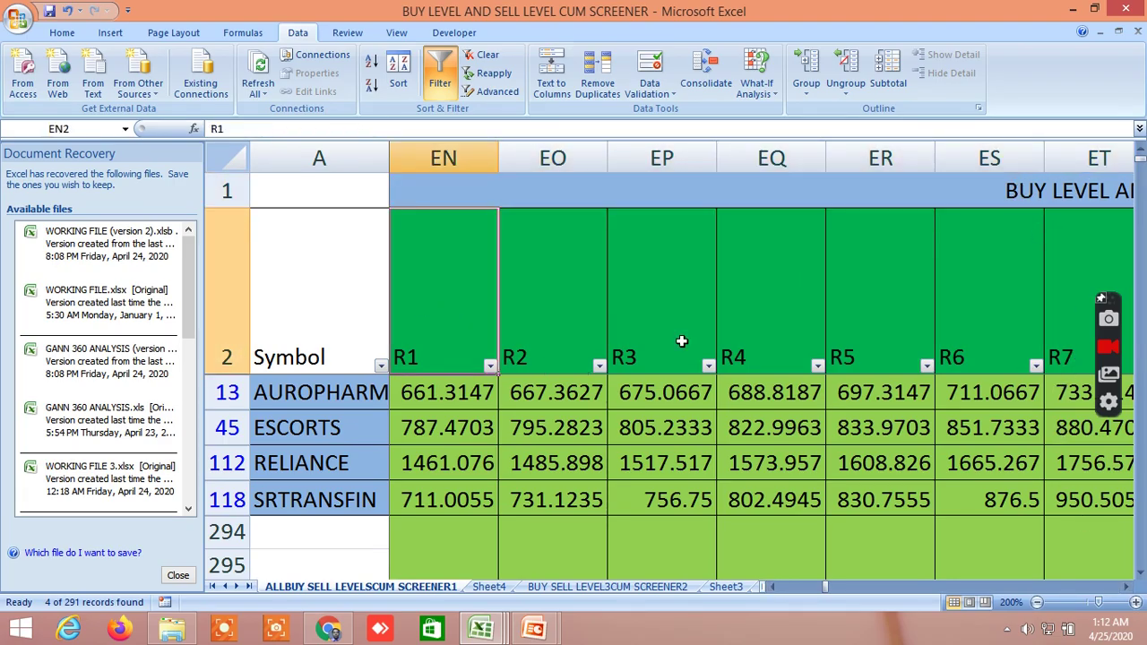
left_click(1127, 587)
left_click(1127, 587)
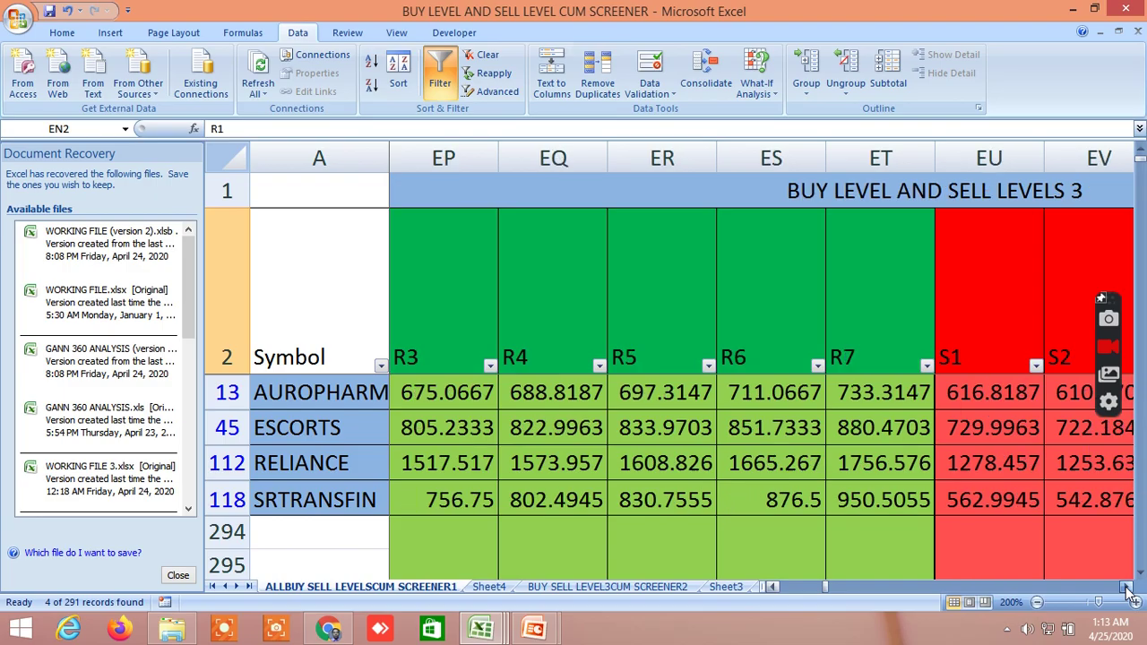
left_click(1126, 587)
left_click(1127, 587)
left_click(1126, 587)
left_click(1127, 587)
left_click(1127, 587)
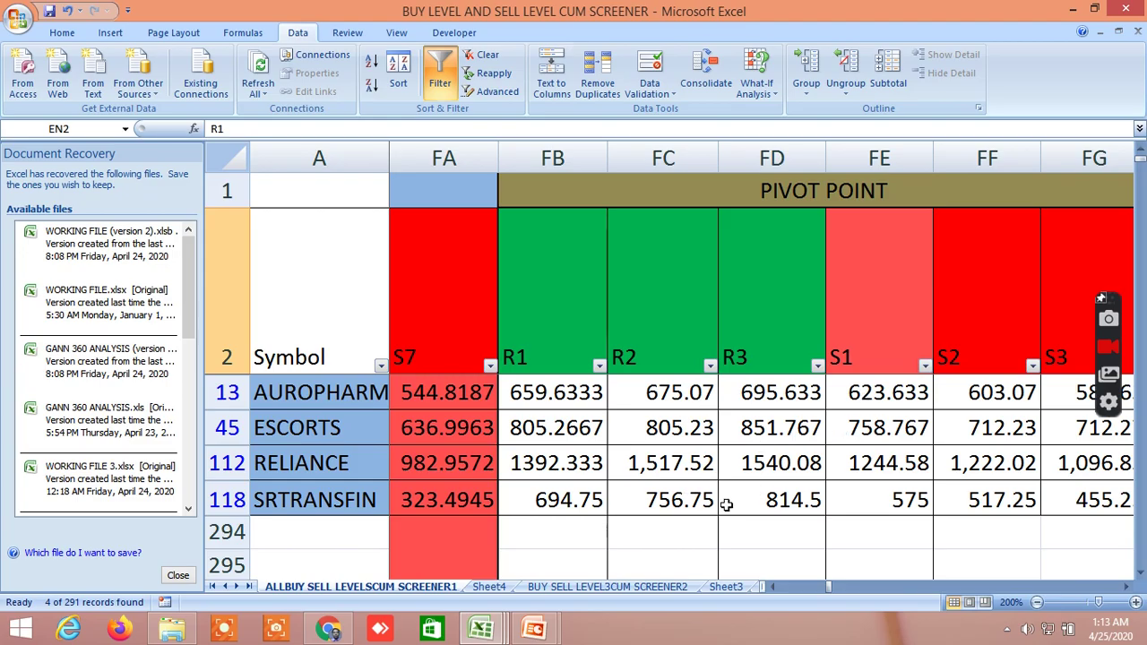
Step: Review the PIVOT POINT, LTP VS RESISTANCE SUPPORT PIVOT POINT and Bollinger band columns
left_click(1128, 587)
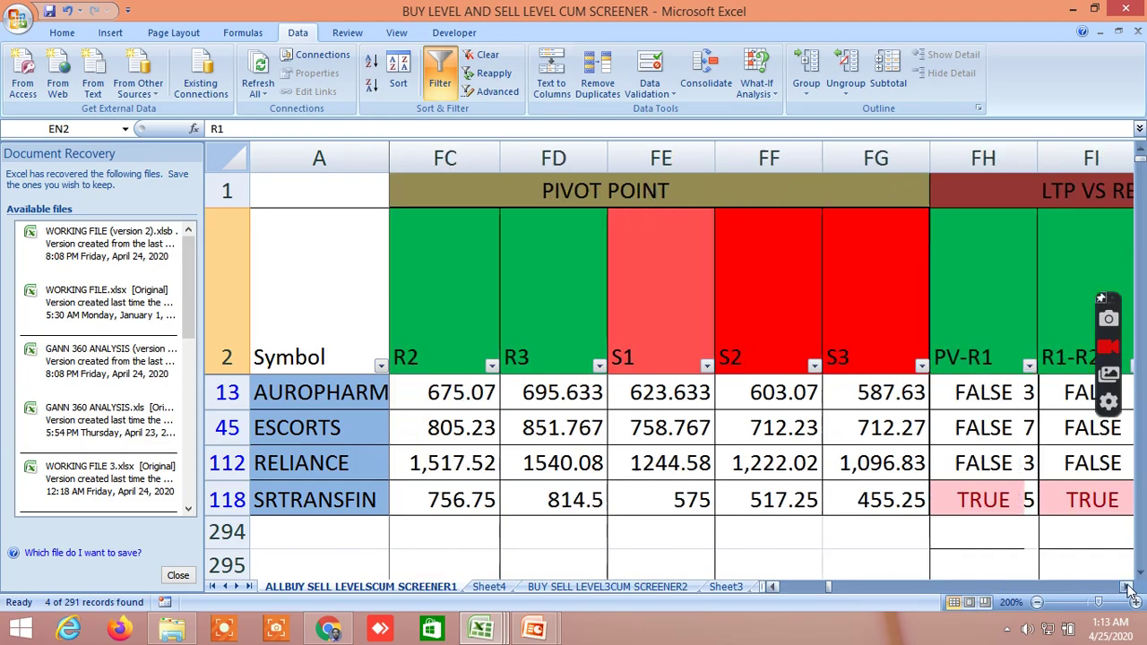
left_click(1128, 587)
left_click(1127, 587)
left_click(1127, 587)
left_click(1128, 587)
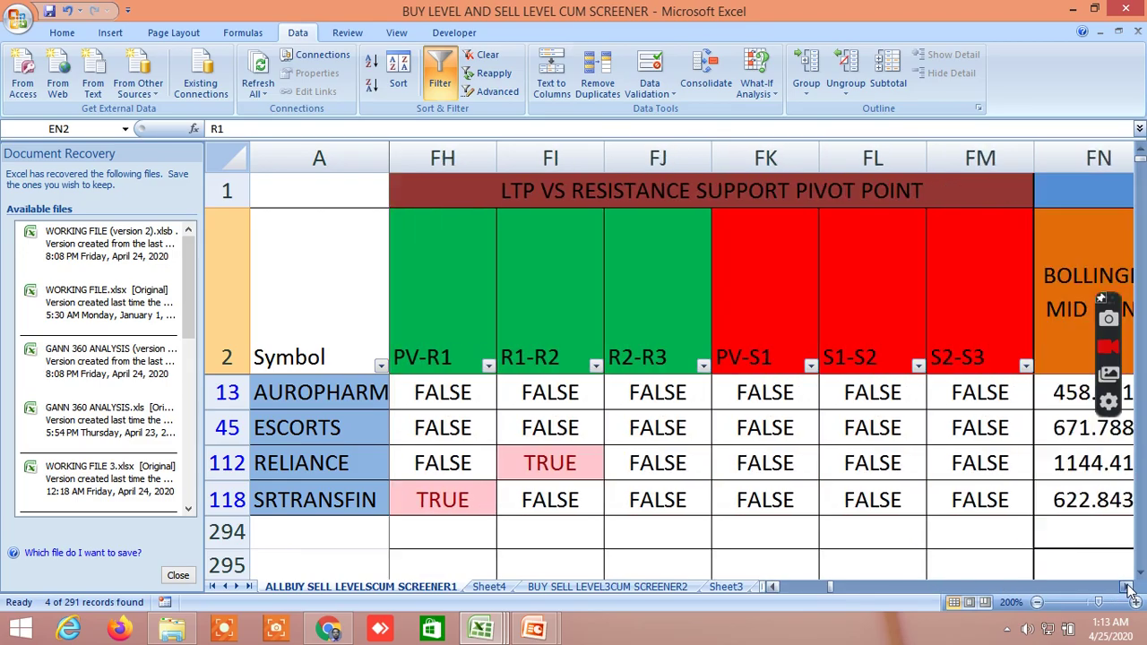
left_click(1128, 587)
left_click(1128, 587)
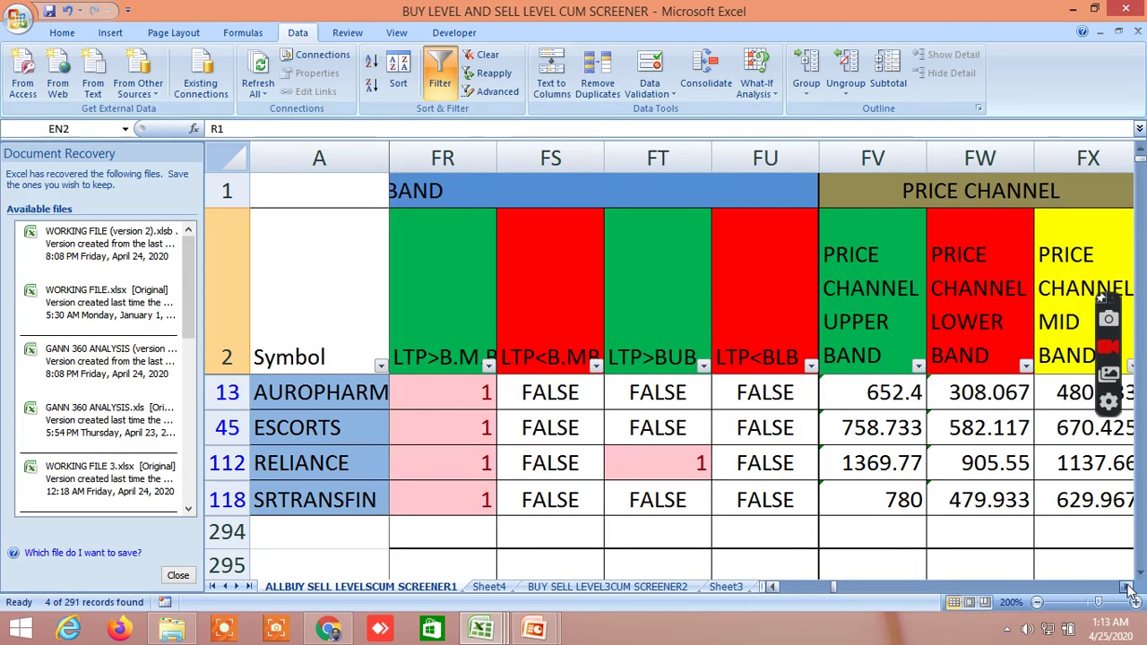
Step: Examine the PRICE CHANNEL bands and the LTP VS PC CHANNEL comparison columns
left_click(1128, 587)
left_click(1128, 587)
left_click(1128, 587)
left_click(1127, 587)
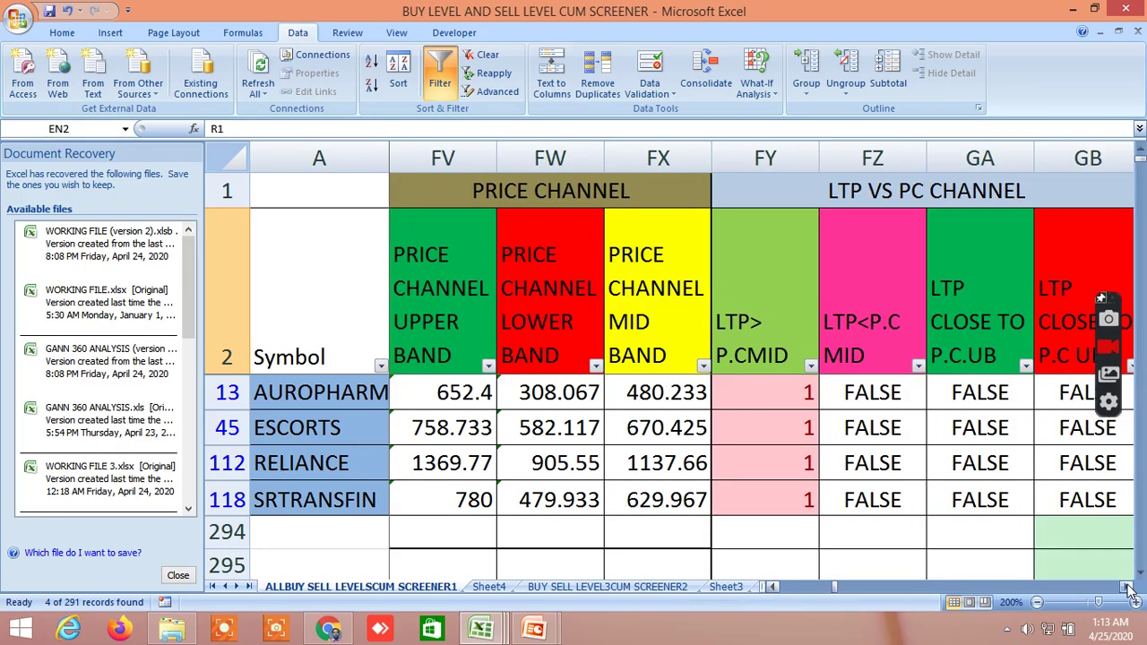
left_click(1127, 587)
left_click(1127, 588)
left_click(1127, 587)
left_click(1128, 588)
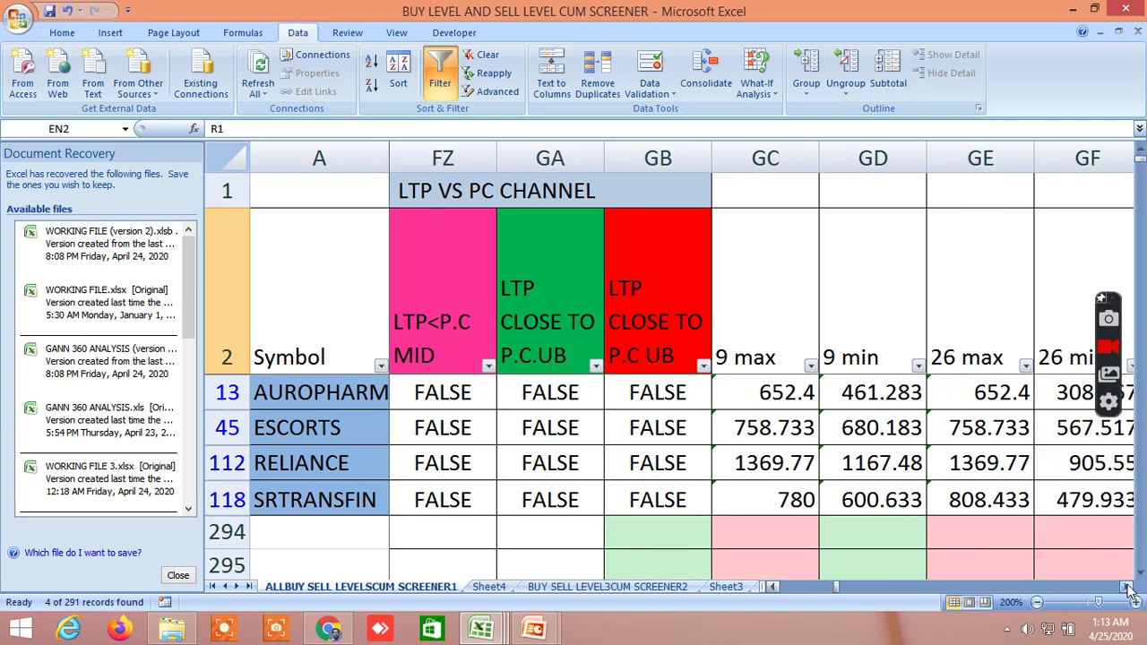
Step: Look at the ICHIMOKU CLOUD columns with their bullish and bearish signals
left_click(1128, 587)
left_click(1127, 587)
left_click(1127, 587)
left_click(1127, 587)
left_click(1127, 587)
left_click(1128, 587)
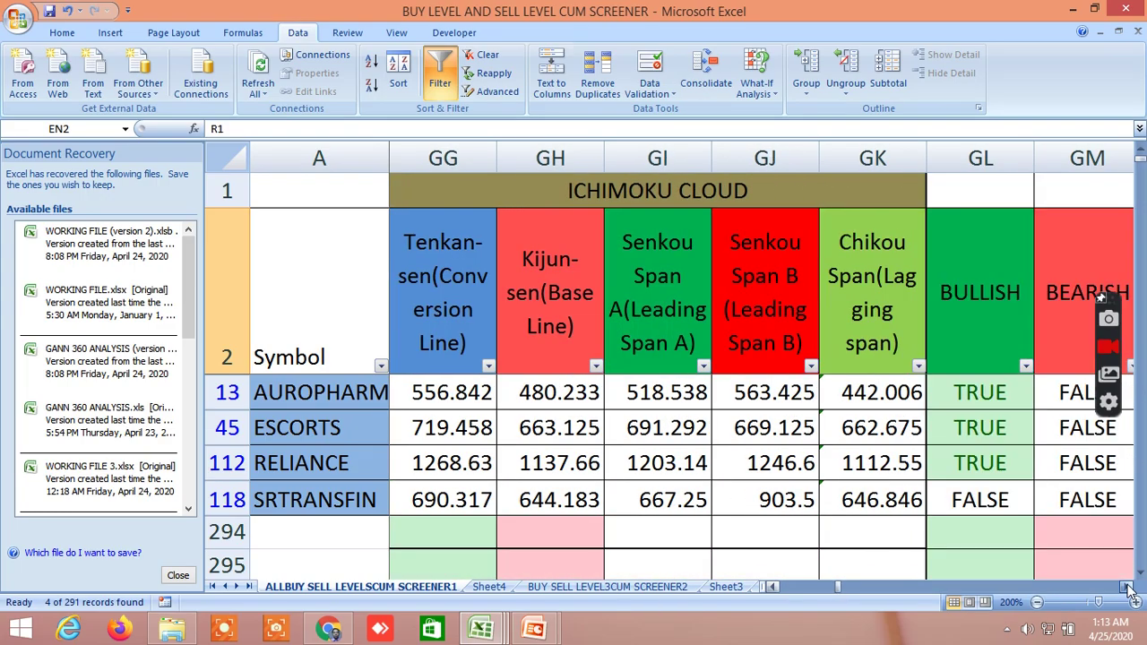
Step: Find and examine the VWAP column and the columns comparing LTP with VWAP
left_click(1127, 587)
left_click(1127, 587)
left_click(1127, 587)
left_click(1128, 587)
left_click(1127, 587)
left_click(1128, 587)
double_click(1127, 587)
double_click(1128, 587)
double_click(1127, 587)
left_click(1127, 587)
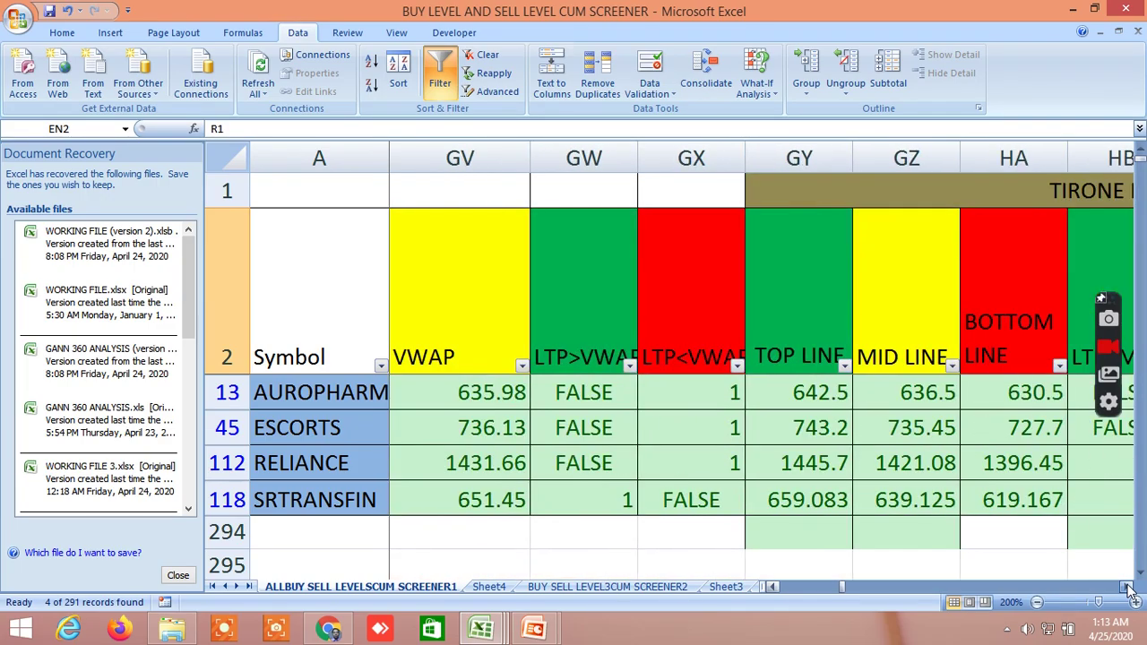
Step: Examine the TIRONE LEVEL top, mid and bottom line columns and their LTP comparison columns
left_click(1128, 587)
left_click(1128, 587)
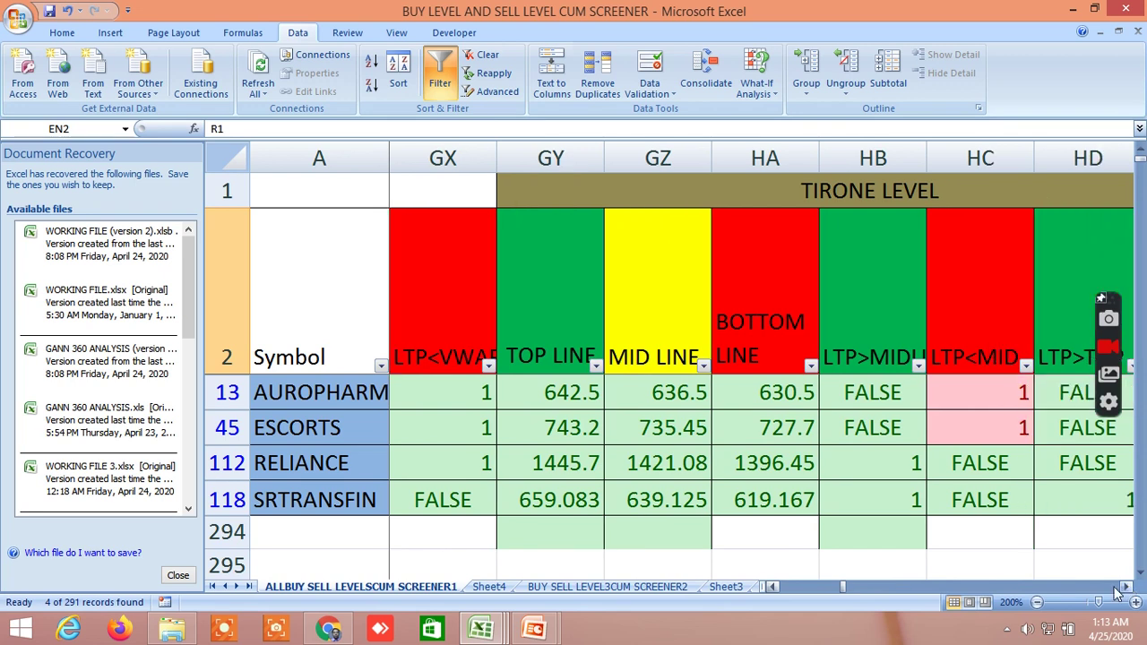
left_click(773, 587)
left_click(771, 587)
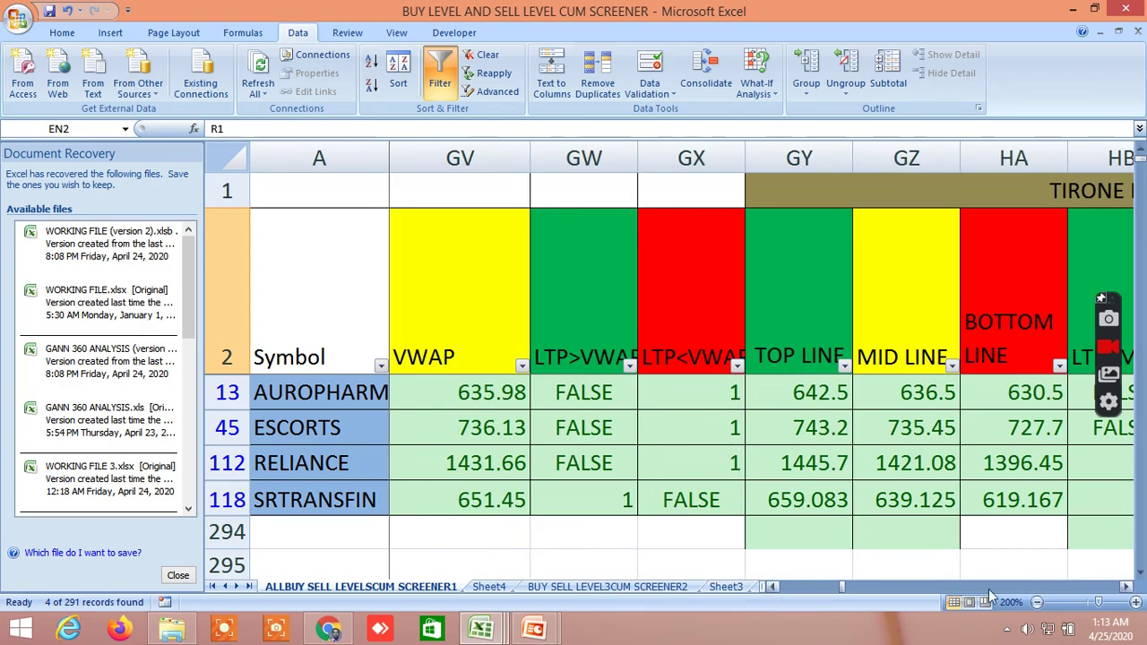
left_click(1128, 587)
left_click(1127, 587)
left_click(1127, 587)
left_click(1127, 587)
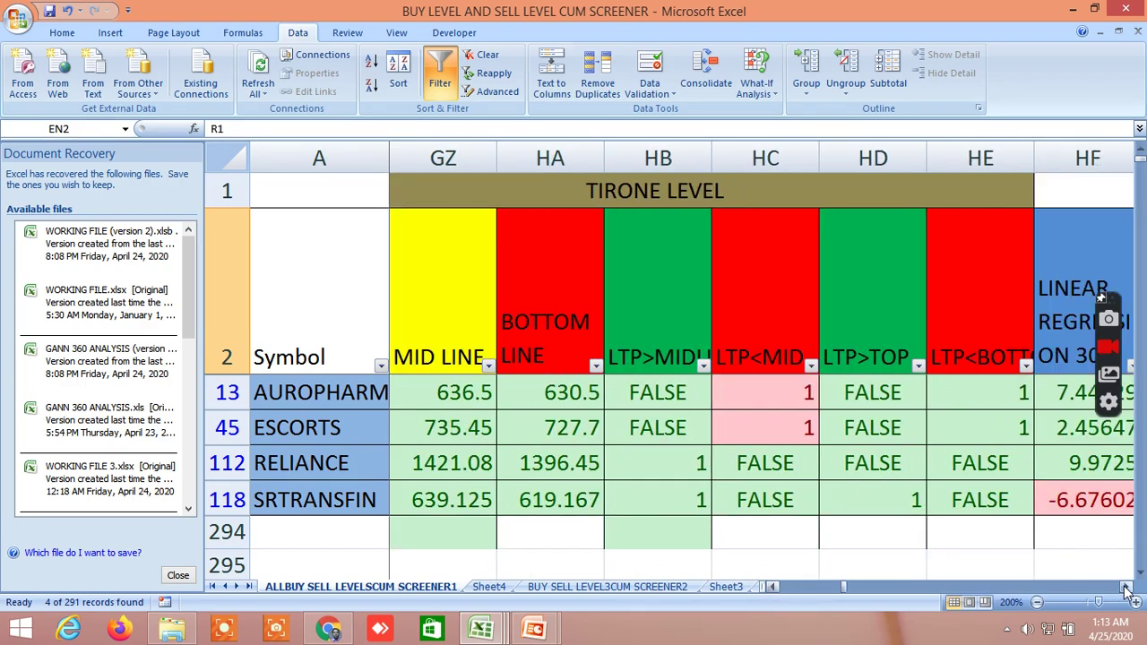
double_click(775, 587)
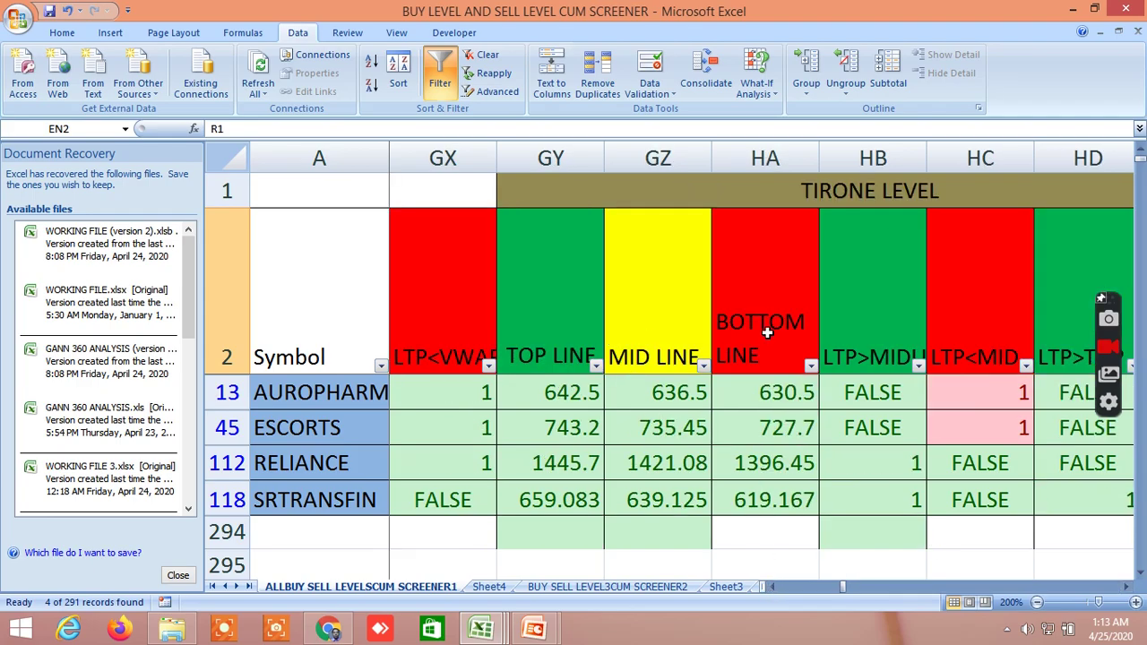
Step: Locate the RESISTANCE column and select its header cell, KB2, beside the 12.5 to 67.5 columns
left_click_drag(1127, 587, 1128, 587)
left_click_drag(1126, 587, 1127, 587)
left_click_drag(771, 588, 771, 588)
left_click(544, 242)
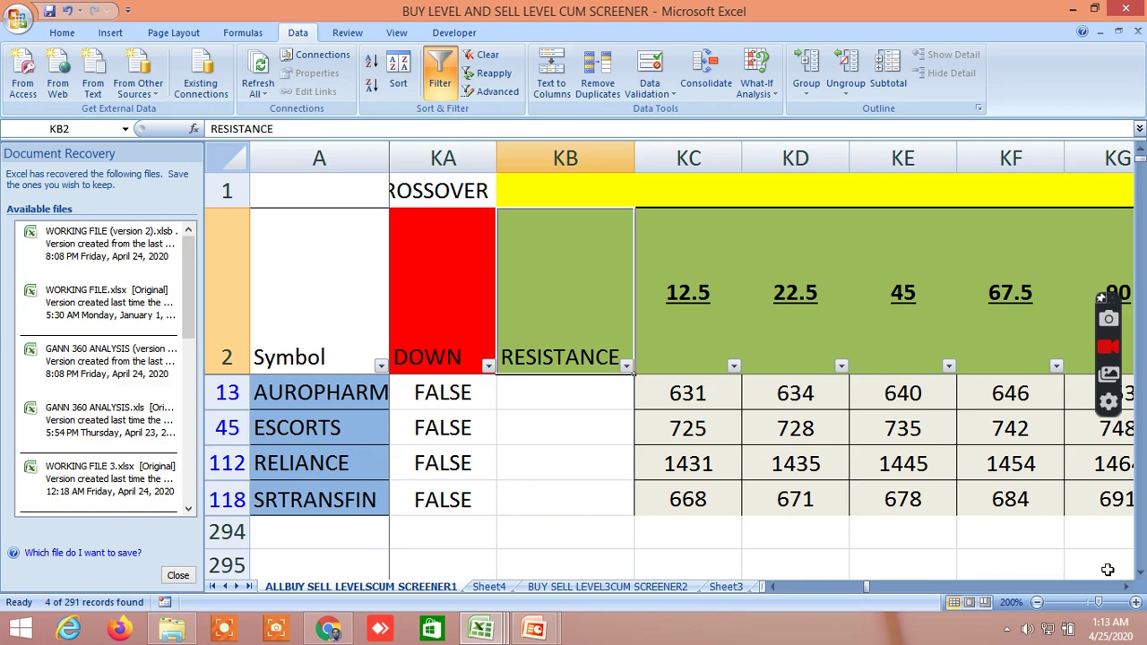
Step: Examine the RESISTANCE and SUPPORT angle columns from 12.5 to 360 and find the R1 column beside them
left_click_drag(1127, 588, 1126, 588)
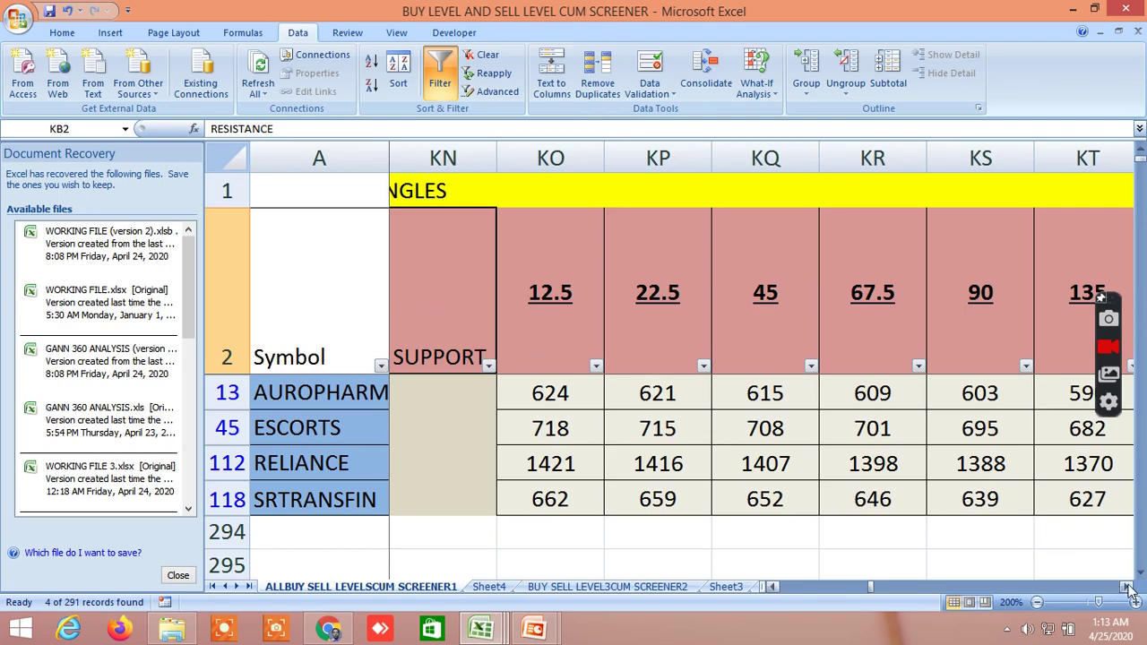
left_click_drag(1127, 588, 1127, 588)
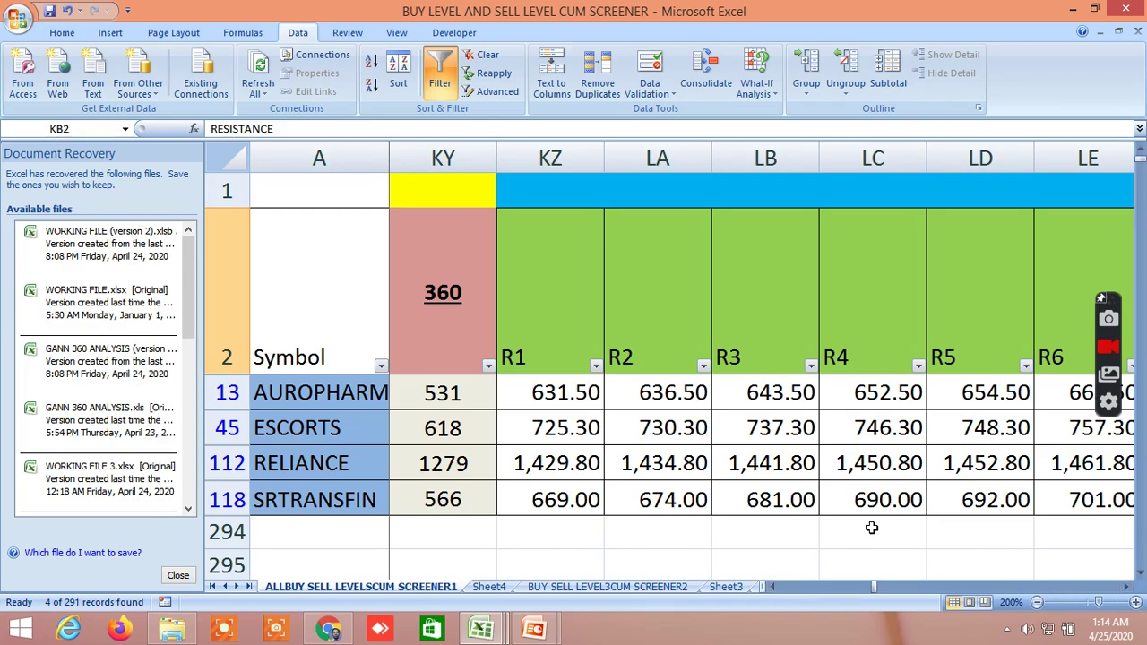
left_click(1128, 589)
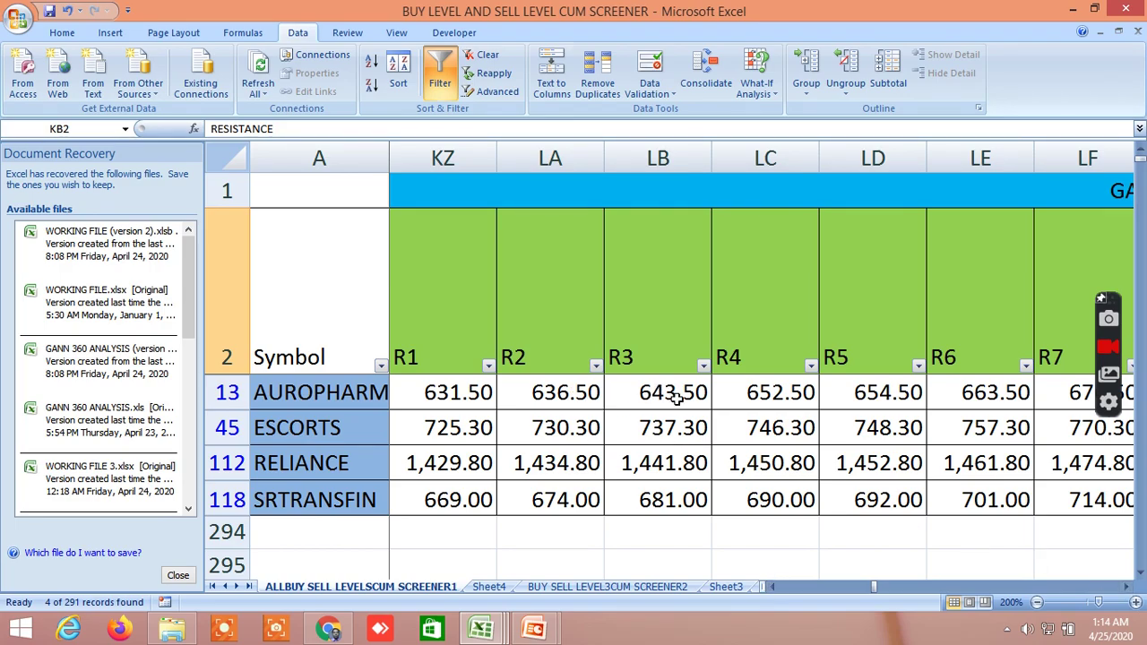
left_click(773, 587)
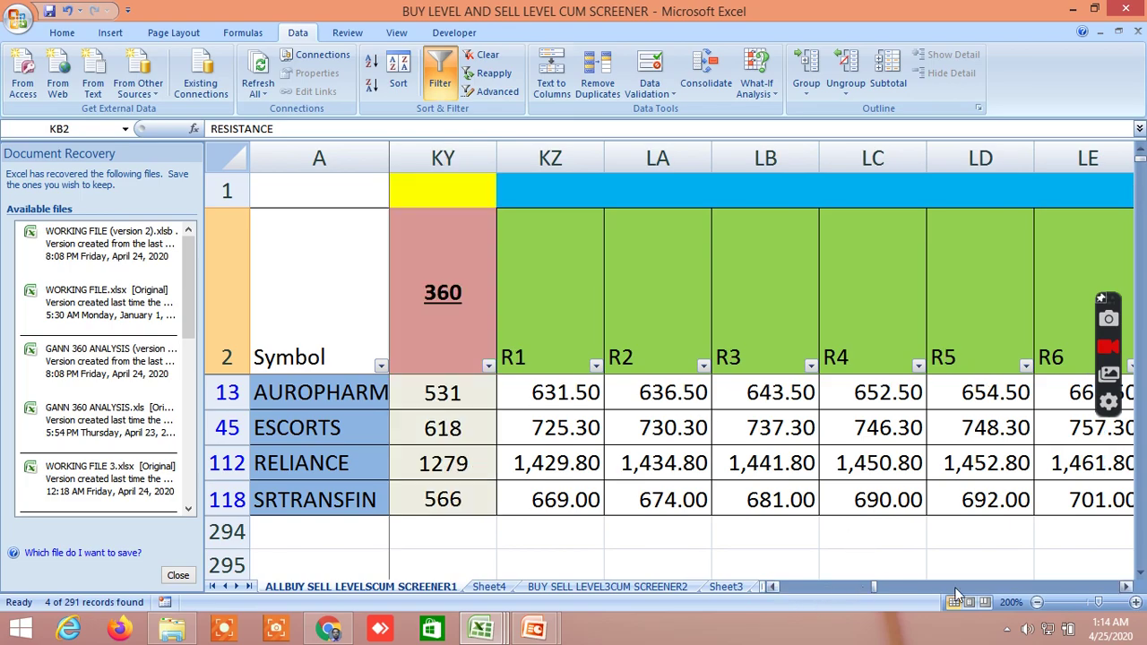
Step: Examine the resistance columns R1 to R9 of the GANN SQUARE OF 9 (GANN NUMBERS) block
left_click(1128, 587)
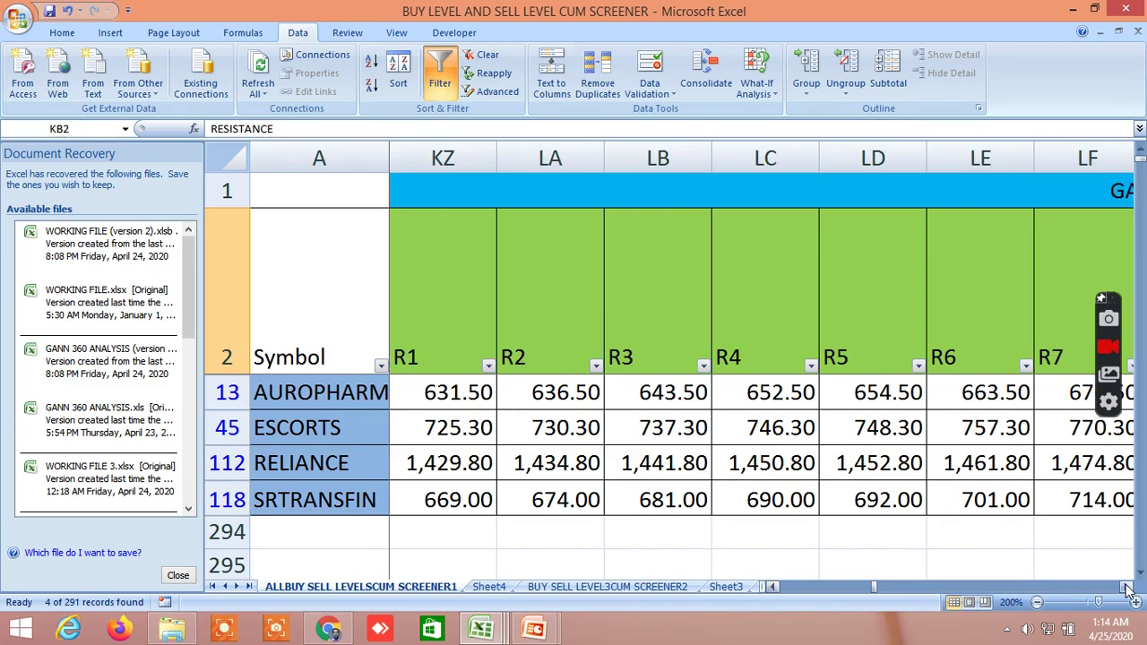
left_click(1127, 587)
left_click(1127, 587)
left_click(1127, 587)
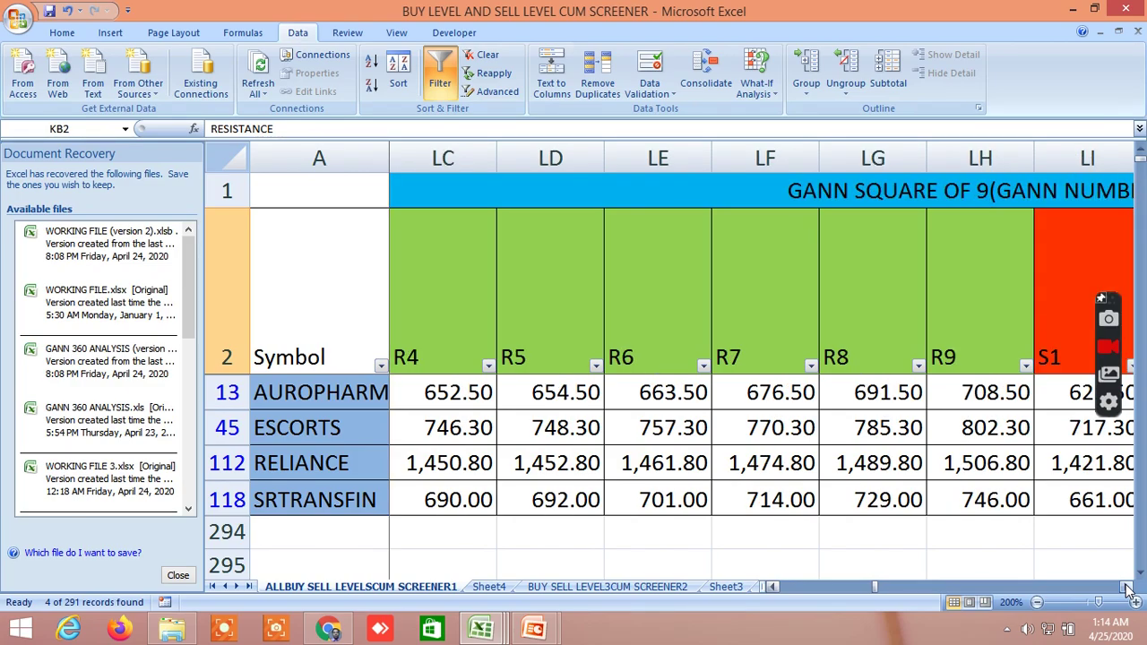
left_click(1128, 587)
left_click(1127, 587)
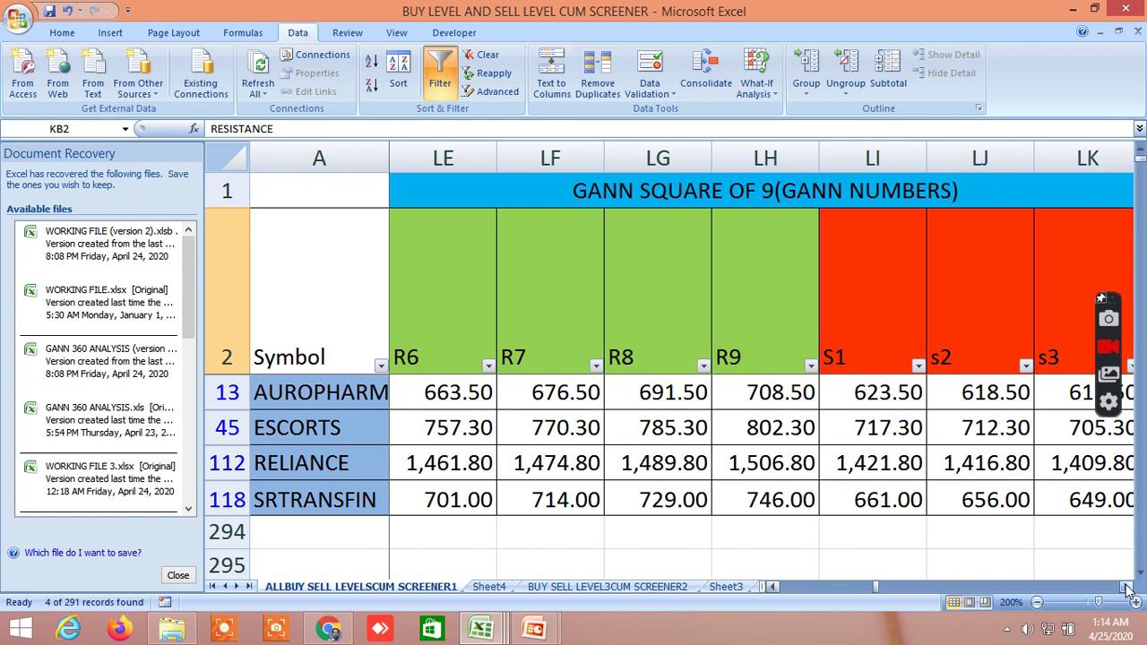
left_click(1127, 587)
left_click(1128, 587)
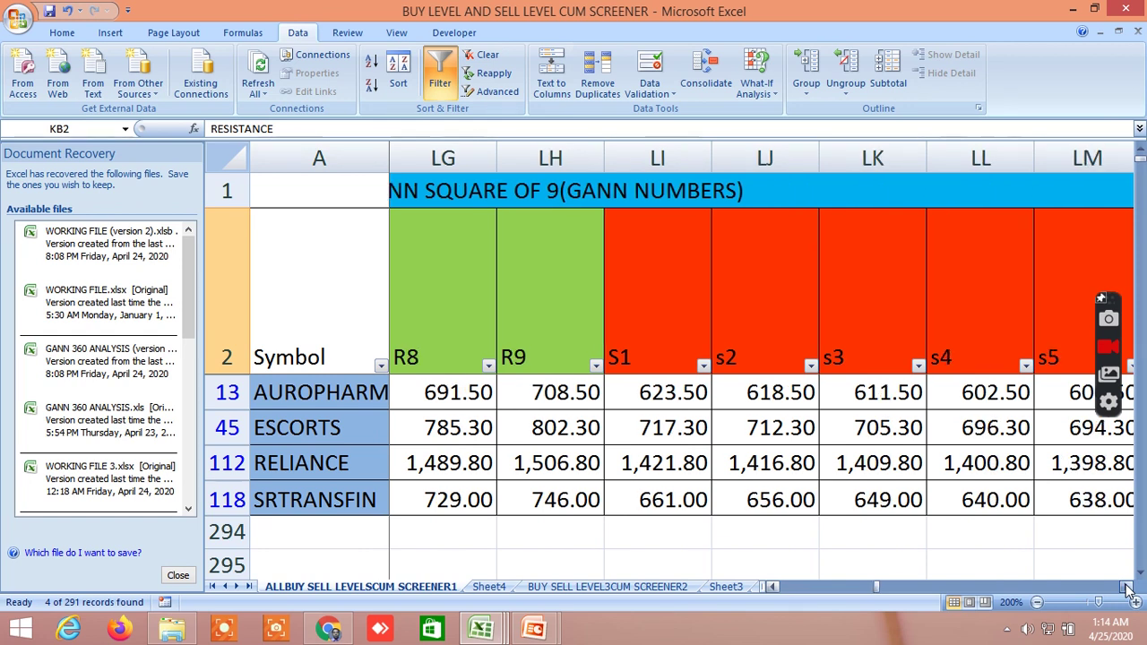
Step: Examine the support columns S1 to s9 of the GANN SQUARE OF 9 block
left_click(1127, 587)
left_click(1128, 587)
left_click(1128, 587)
left_click(1128, 588)
left_click(1127, 587)
left_click(1127, 587)
left_click(1128, 587)
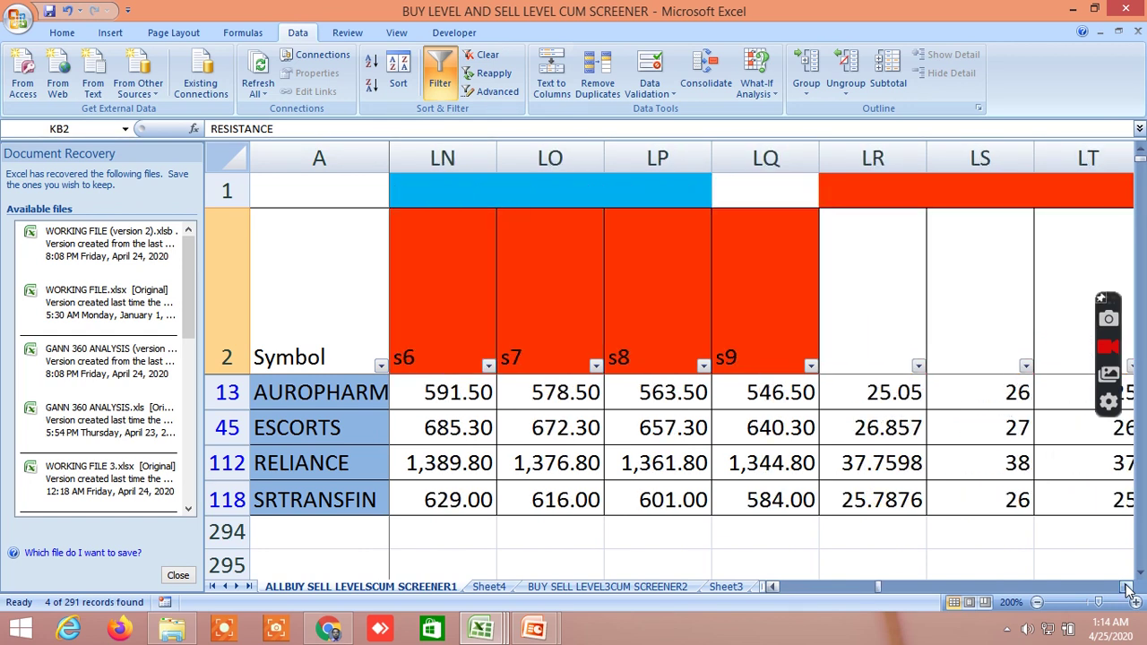
Step: Locate the HR+2, HR +1 and highest resistance columns and read the full header of cell LX2
left_click(1128, 587)
left_click(1127, 587)
left_click(1127, 587)
left_click(1128, 587)
left_click(1128, 587)
left_click(1128, 587)
left_click(1128, 587)
left_click(1127, 587)
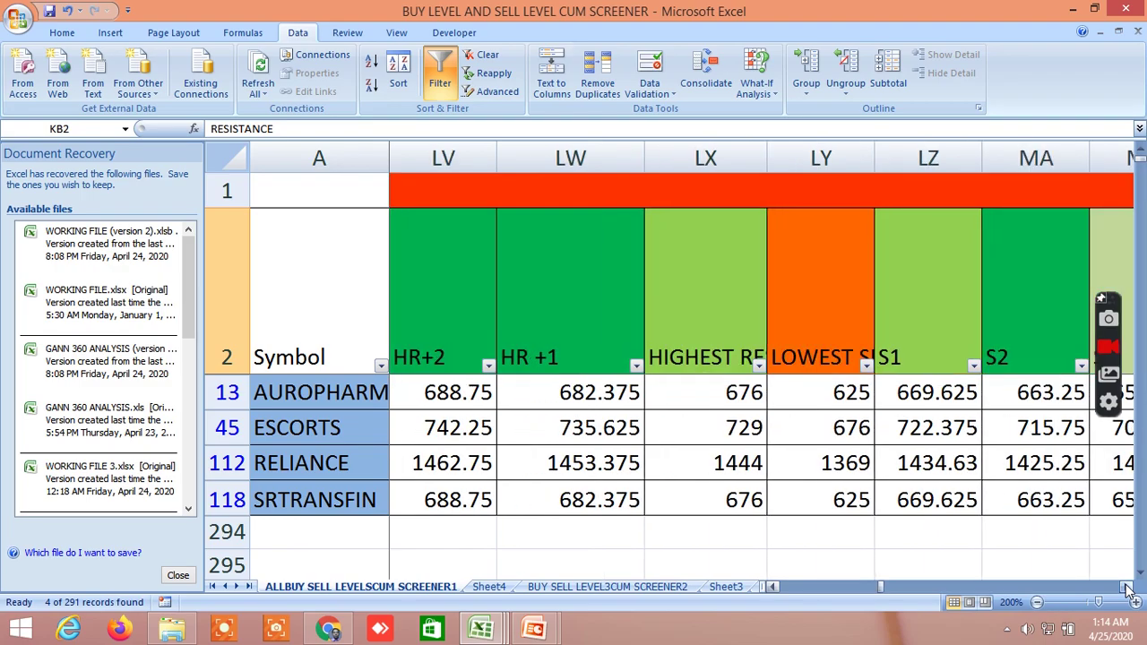
double_click(725, 320)
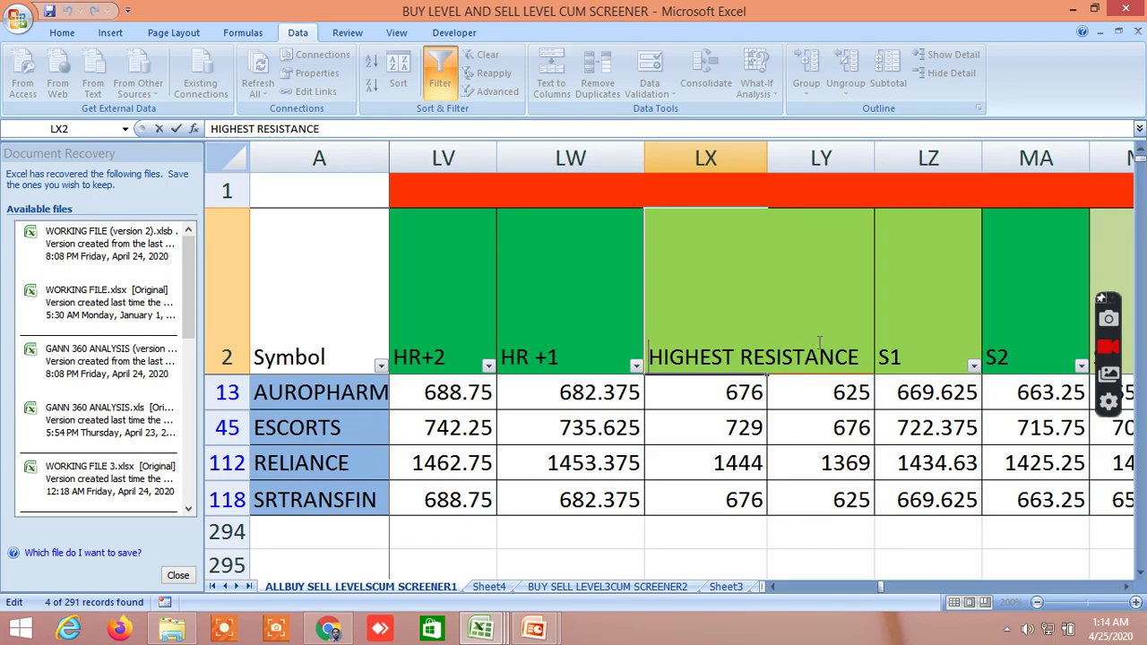
left_click(921, 528)
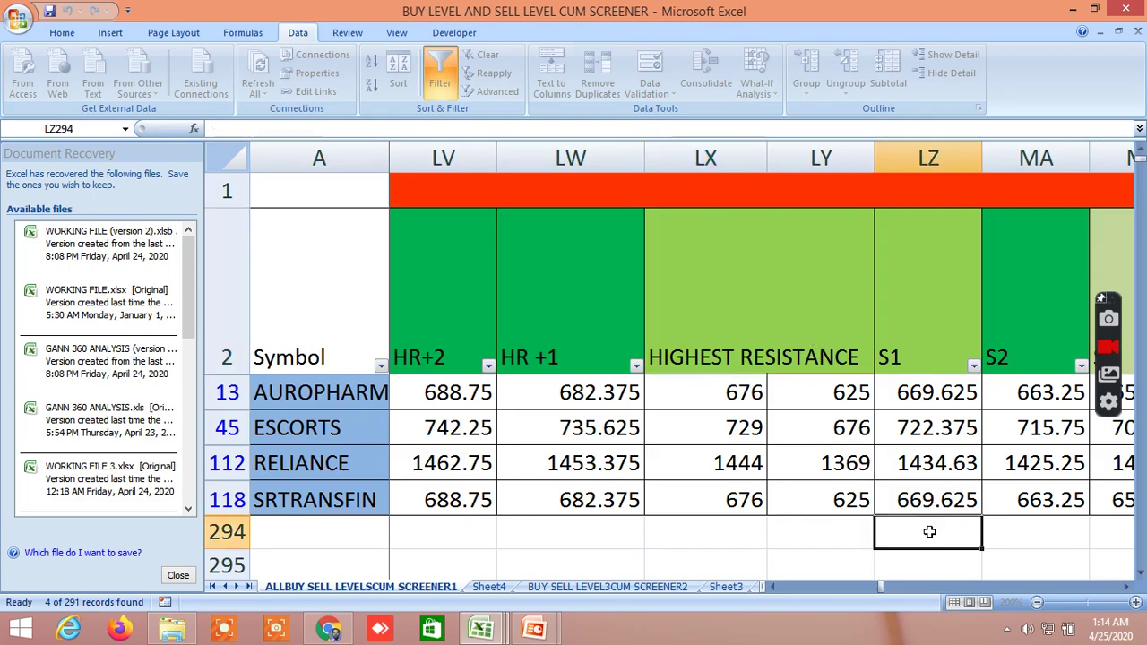
Step: Examine the Murrey's mathematical level columns S1 to S6 and find the Gann degree and TIME TO REVERSE columns
left_click(1126, 587)
left_click(1126, 588)
left_click(1126, 588)
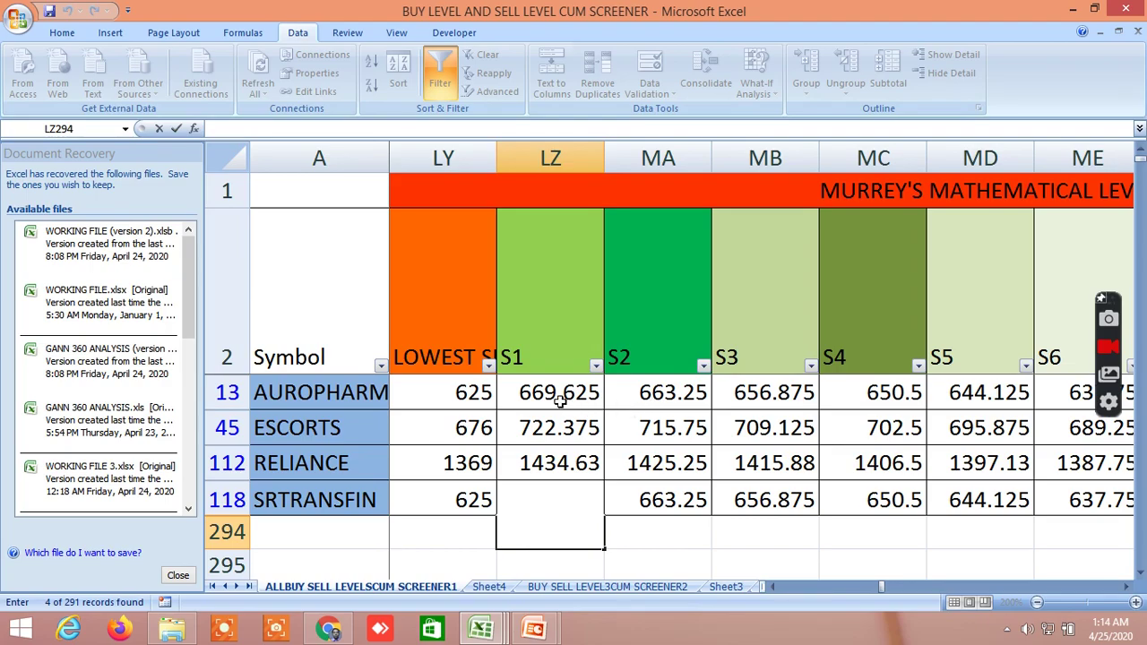
left_click_drag(1128, 588, 1127, 587)
left_click(1128, 588)
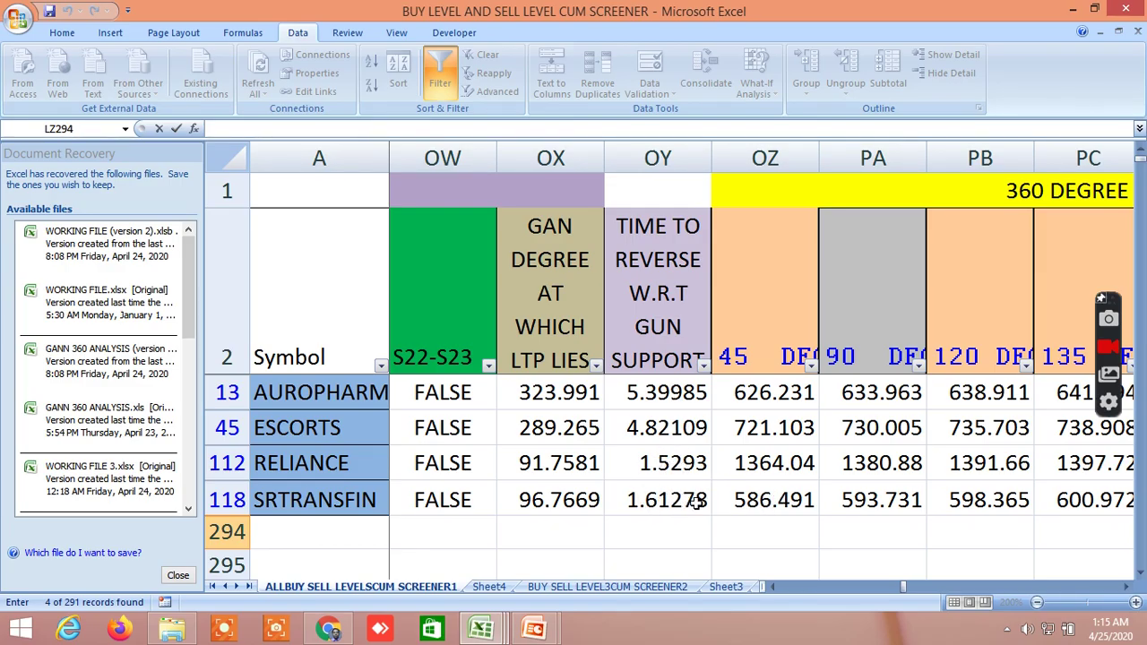
Step: Examine the 360 DEGREE PRICE ANALYSIS UPSIDE FIRST CYCLE columns from 45 to 360 degrees
left_click(1128, 587)
left_click(1128, 587)
left_click(1128, 587)
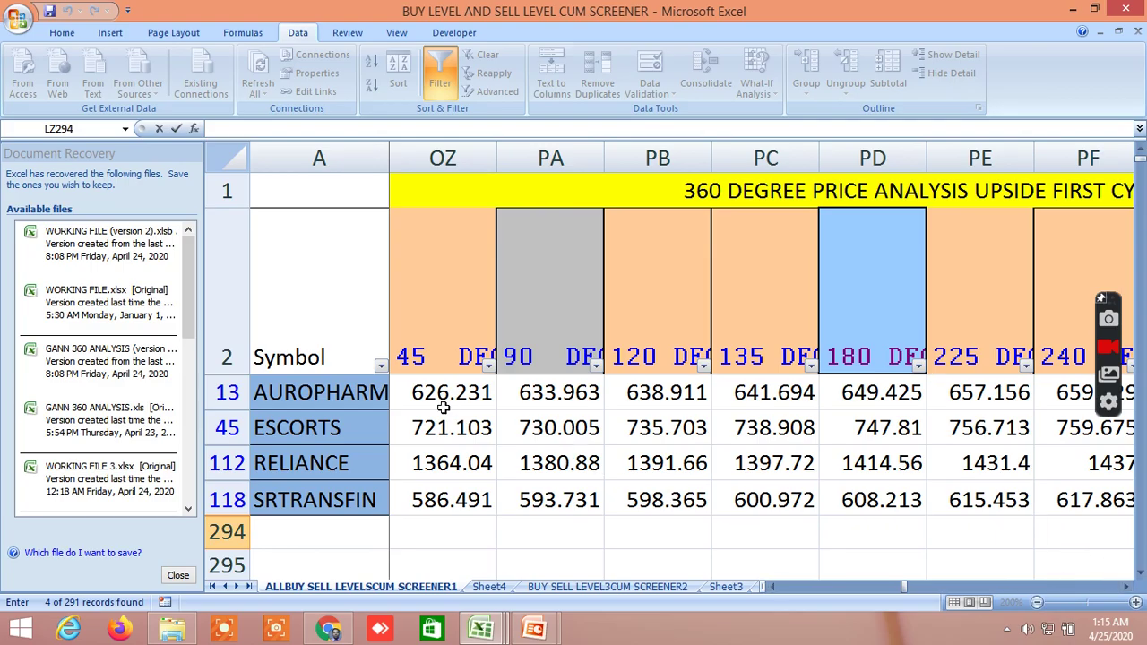
left_click(1126, 592)
left_click(1126, 592)
left_click(1126, 591)
left_click(1126, 592)
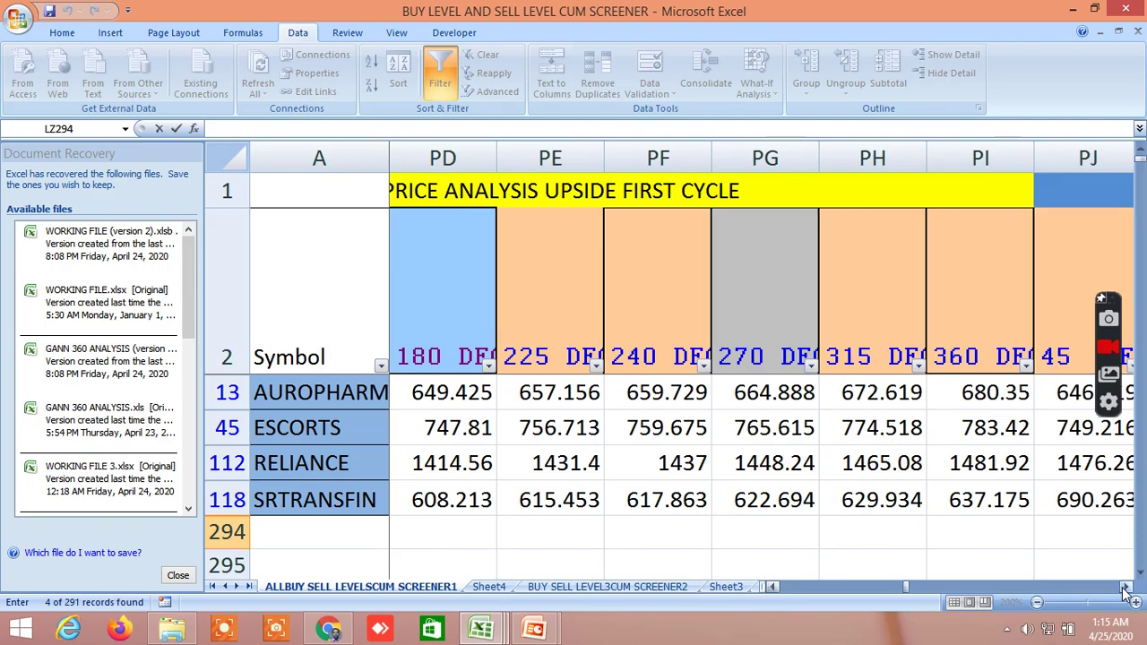
Step: Examine the 360 DEGREE PRICE ANALYSIS DOWNSIDE FIRST CYCLE columns from 45 to 360 degrees
left_click(1126, 591)
left_click(1125, 592)
left_click(1126, 591)
left_click(1126, 591)
left_click(1126, 592)
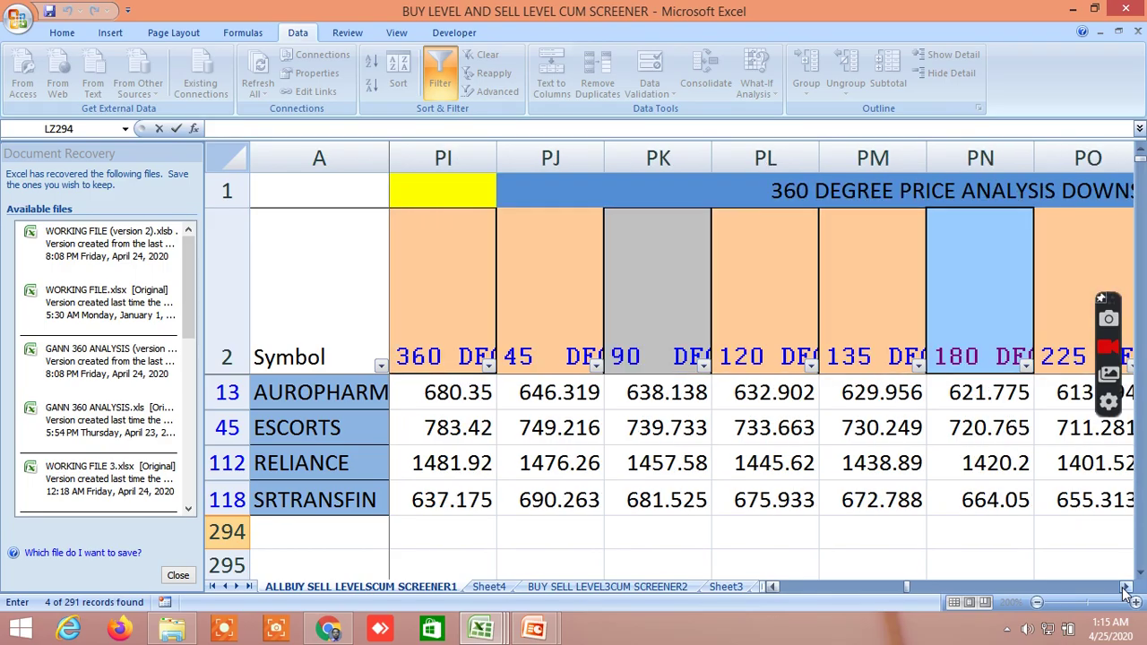
left_click(1125, 591)
left_click(1126, 592)
left_click(1126, 592)
left_click(1126, 591)
left_click(1126, 591)
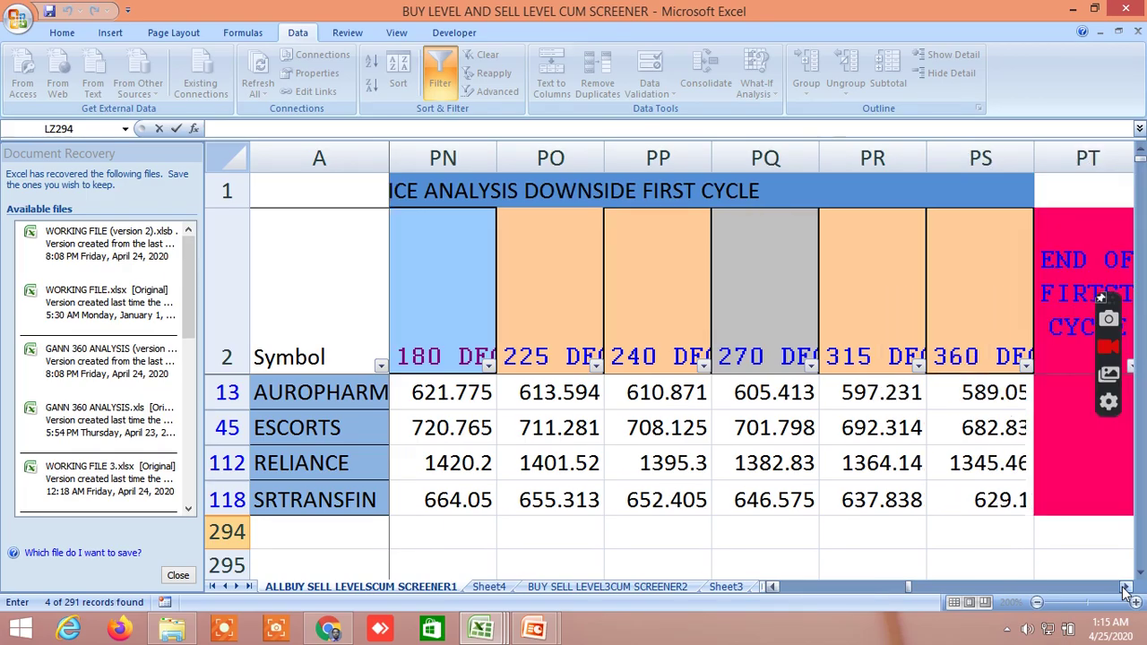
Step: Examine the 360 DEGREE PRICE ANALYSIS UPSIDE SECOND CYCLE columns through 1 + 360
left_click(1126, 592)
left_click(1125, 592)
left_click(1126, 592)
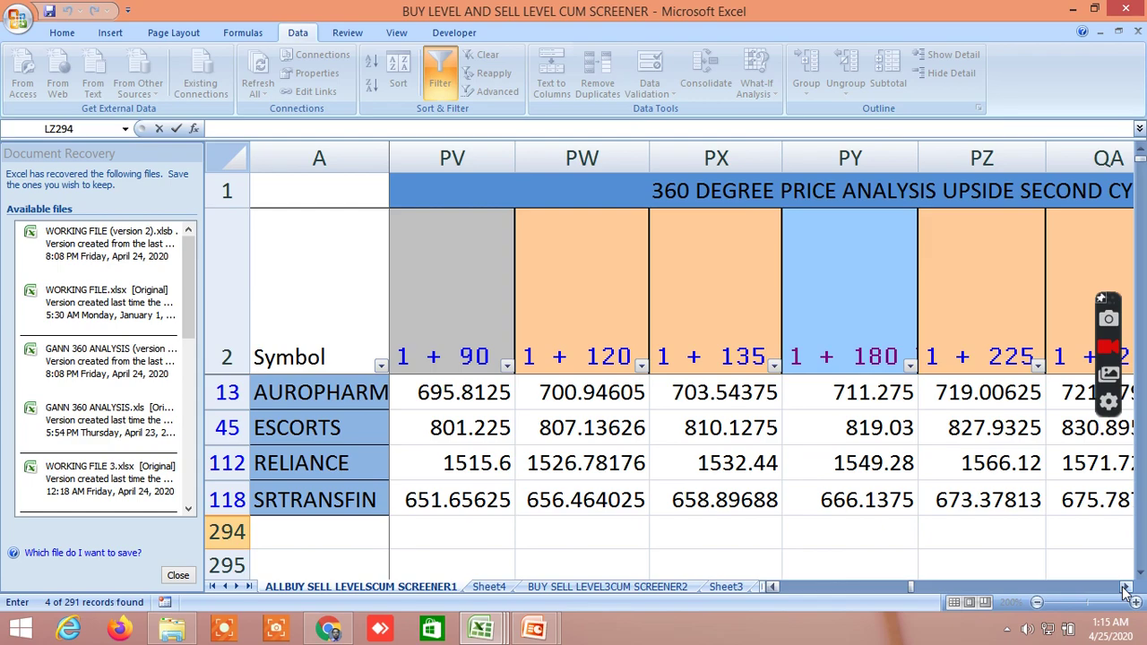
left_click(1126, 592)
left_click(1126, 592)
left_click(1126, 591)
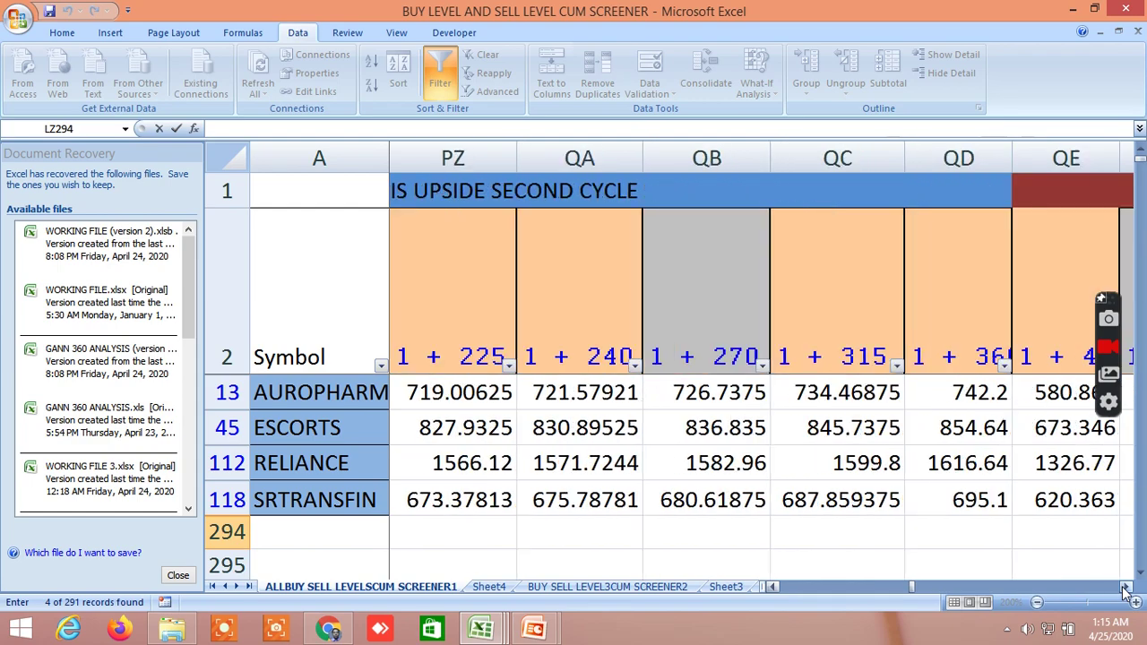
Step: Examine the 360 degree price analysis downside second cycle columns through the END OF SECOND CYCLE column
left_click(1125, 592)
left_click(1126, 592)
left_click(1126, 592)
left_click(1126, 591)
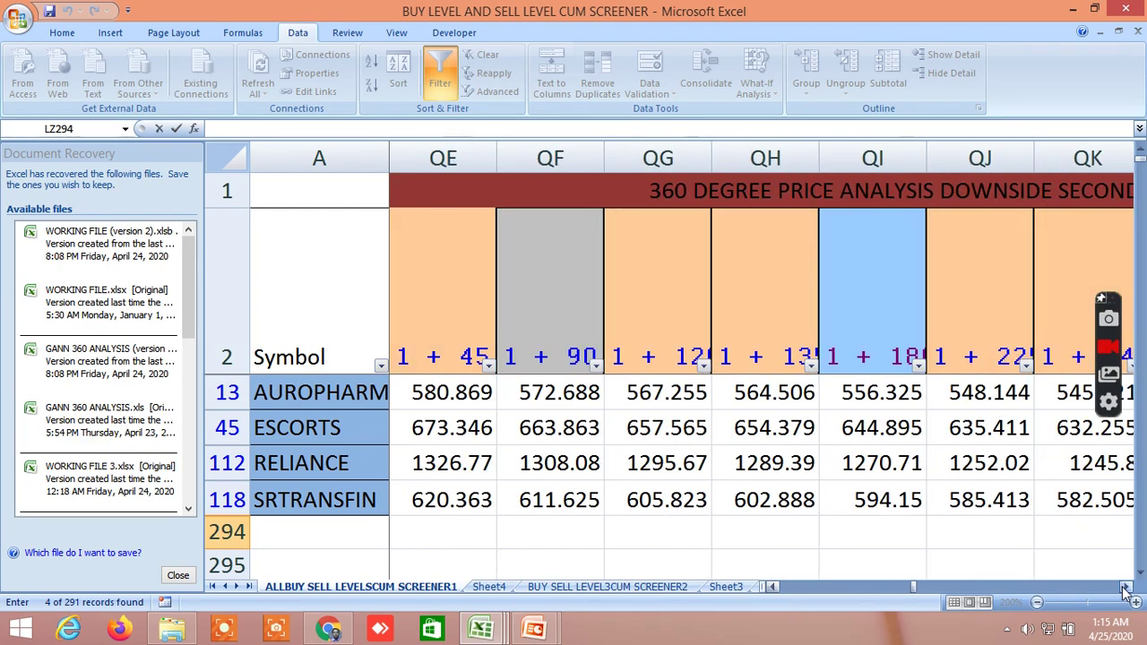
double_click(1126, 592)
double_click(1126, 591)
double_click(1126, 592)
triple_click(1126, 591)
left_click(1126, 592)
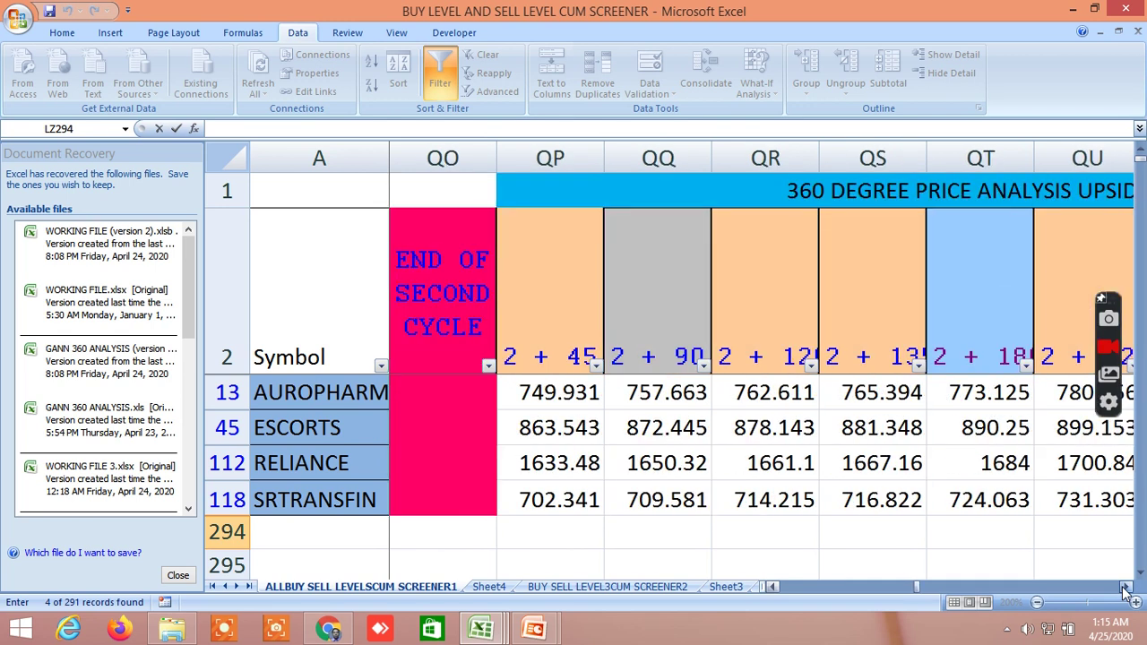
Step: Examine the 360 DEGREE PRICE ANALYSIS UPSIDE THIRD CYCLE columns
double_click(1126, 591)
left_click(1126, 591)
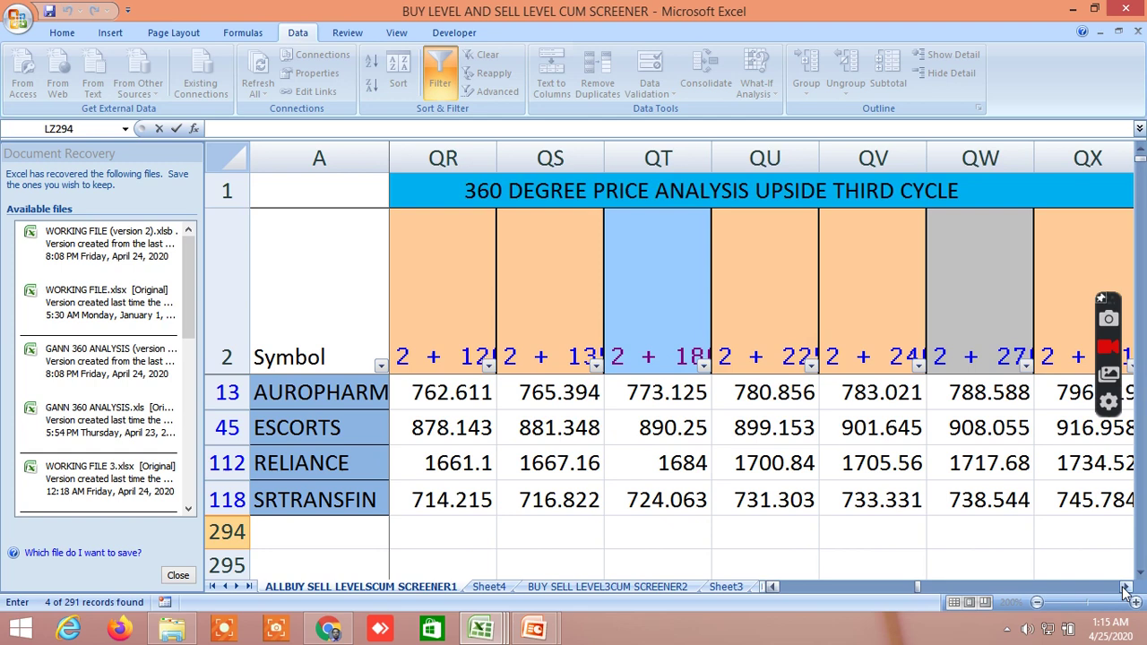
double_click(1126, 592)
left_click(1125, 591)
triple_click(1126, 591)
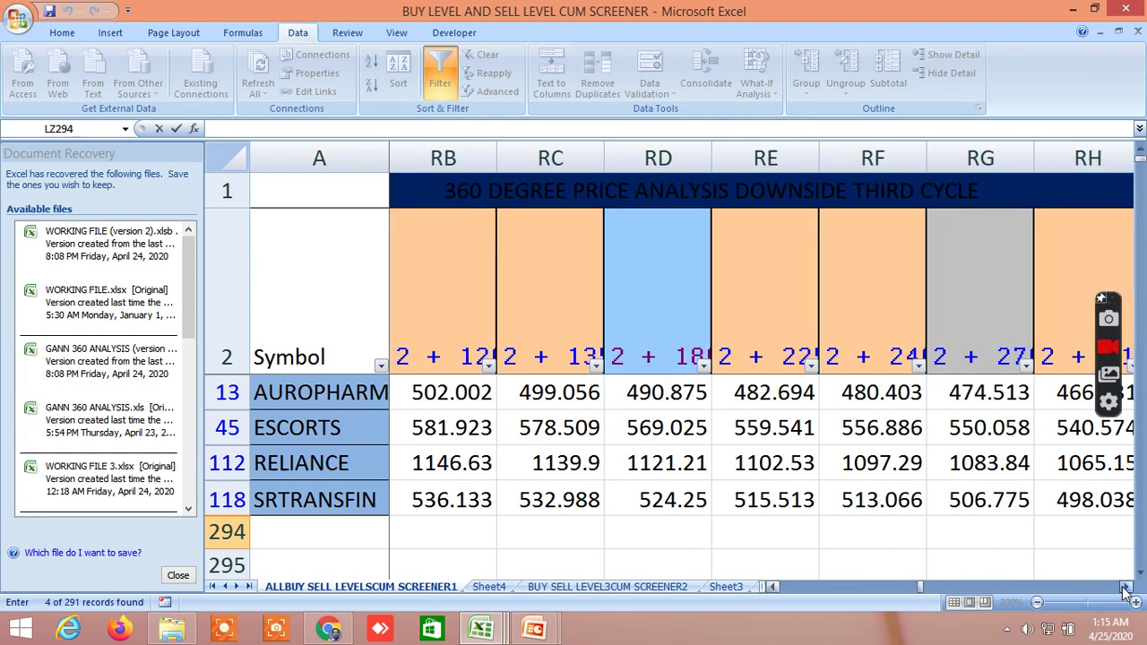
Step: Examine the 360 DEGREE PRICE ANALYSIS DOWNSIDE THIRD CYCLE columns
double_click(1126, 592)
triple_click(1126, 592)
triple_click(1125, 592)
double_click(1126, 591)
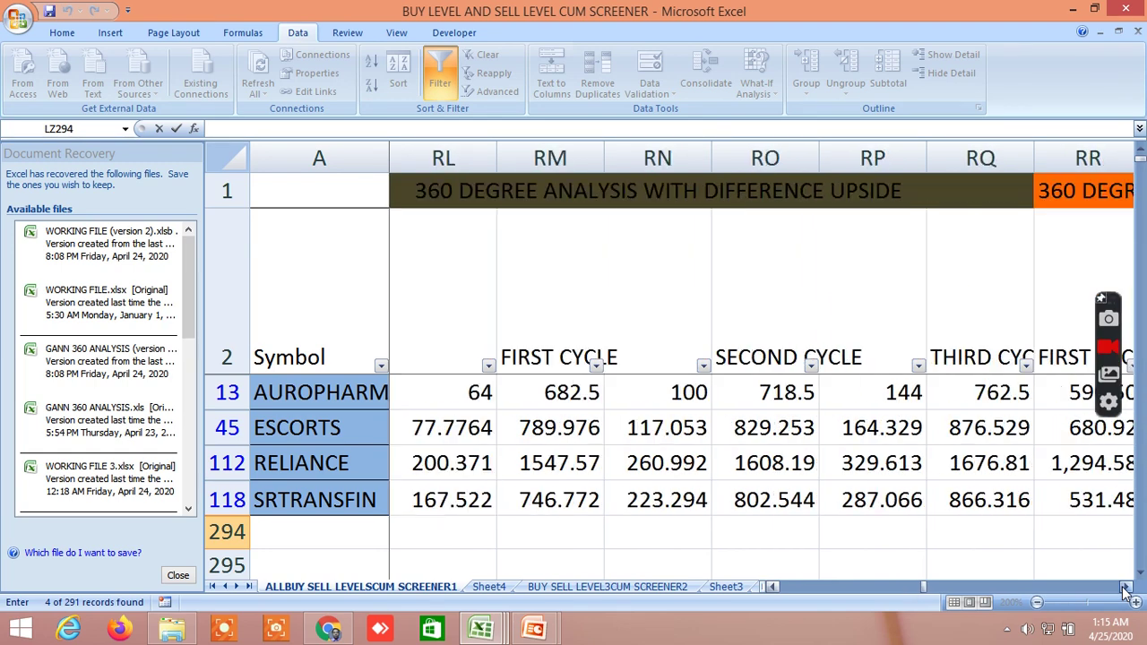
Step: Examine the first, second and third cycle columns of the two 360 DEGREE ANALYSIS WITH DIFFERENCE blocks
left_click(1125, 591)
double_click(1126, 592)
left_click(1126, 591)
double_click(1125, 592)
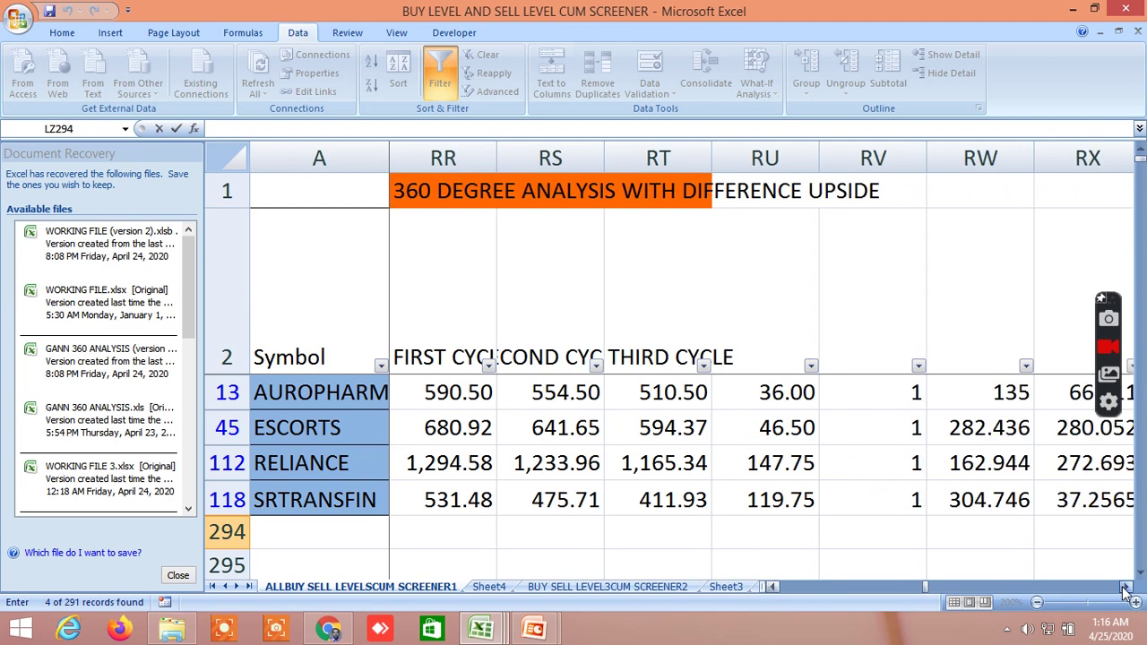
Step: Find and examine the GANN TIME INTRADAY column
left_click(1126, 591)
double_click(1126, 592)
triple_click(1126, 591)
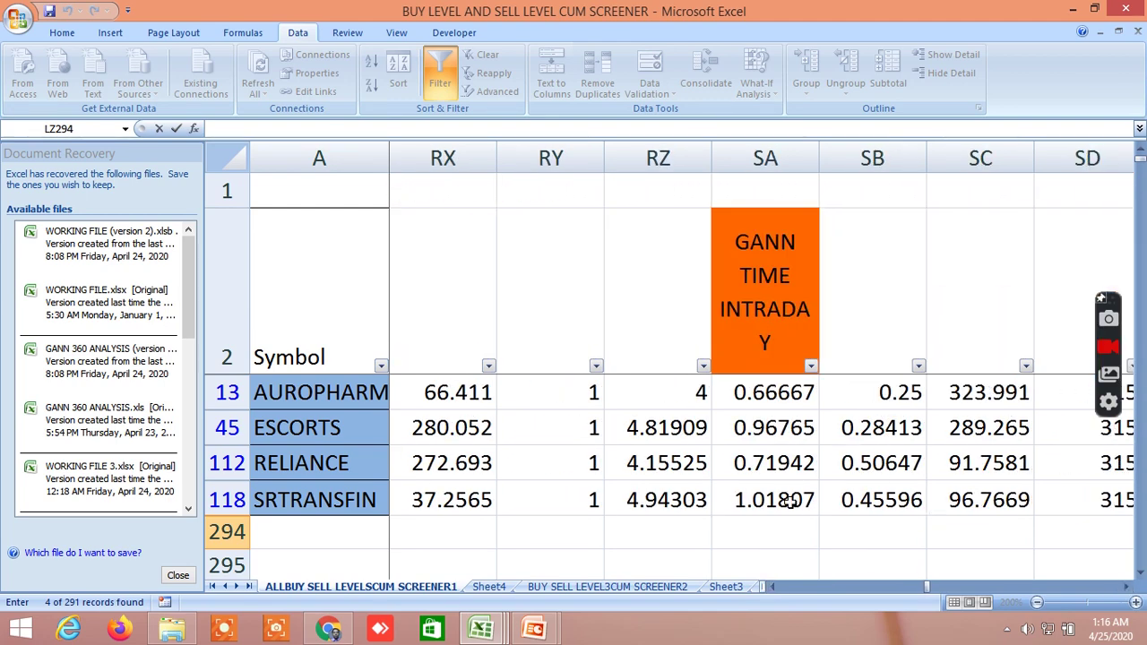
Step: Examine the buy entry and T1 to T6 target columns of the BUY SELL LEVELS ACCORDING TO NUMBER VIBRATION 7 block
left_click(1126, 592)
double_click(1125, 591)
double_click(1126, 591)
left_click(1125, 592)
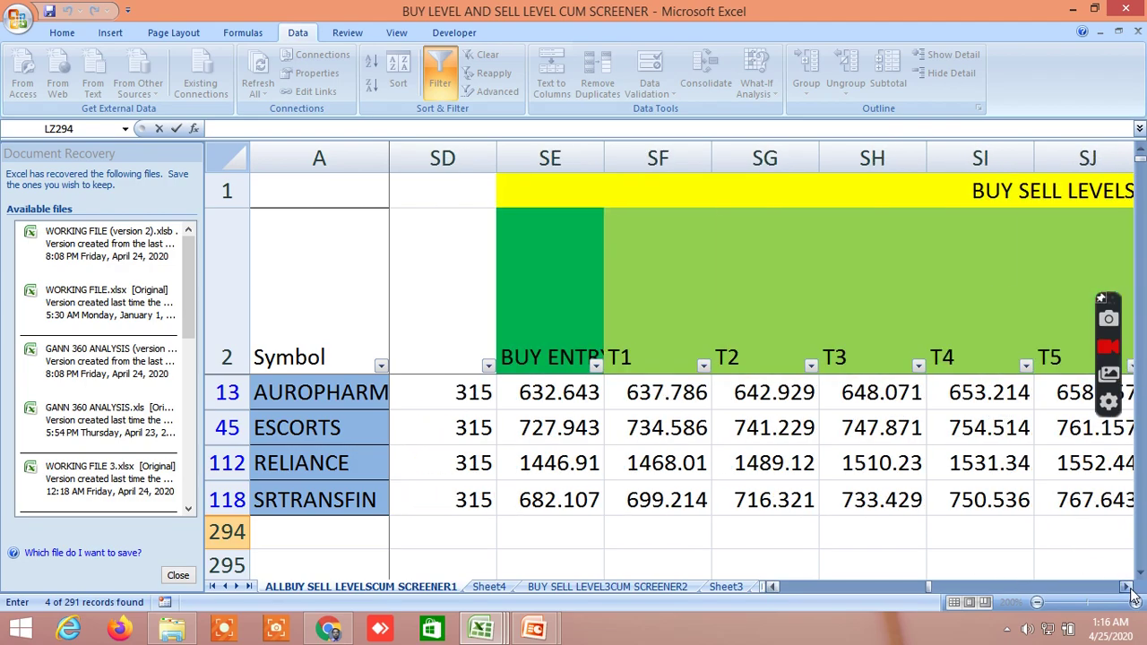
left_click(1126, 592)
left_click(1126, 592)
left_click(1125, 591)
left_click(1126, 592)
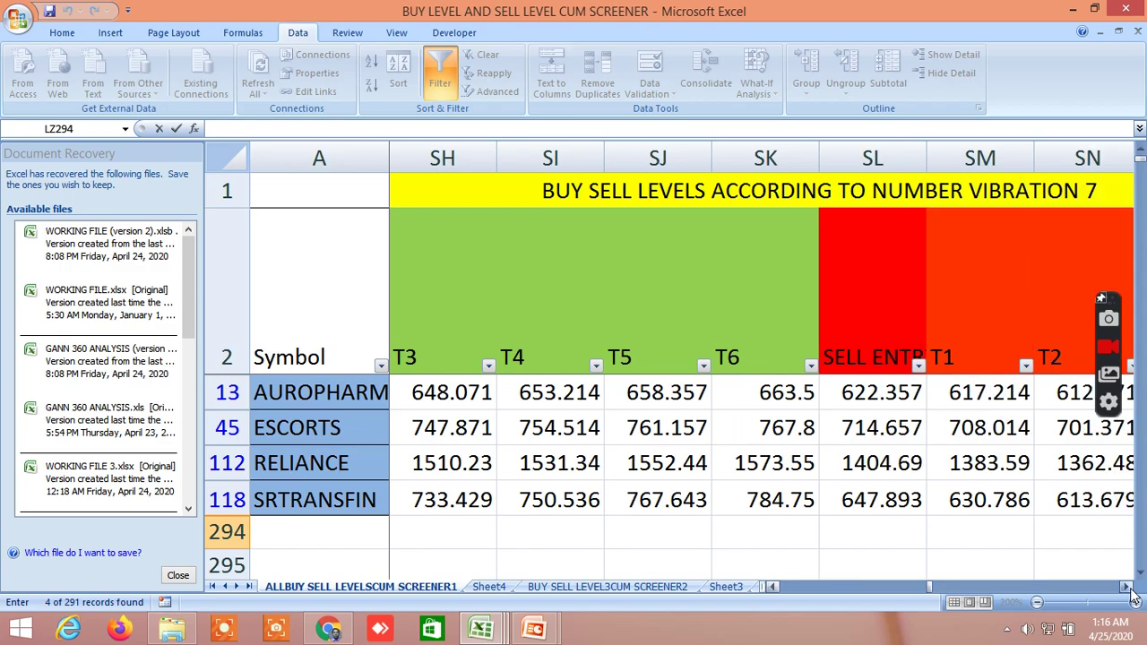
Step: Examine the sell entry and T1 to T6 target columns of the NUMBER VIBRATION 7 block
left_click(1126, 591)
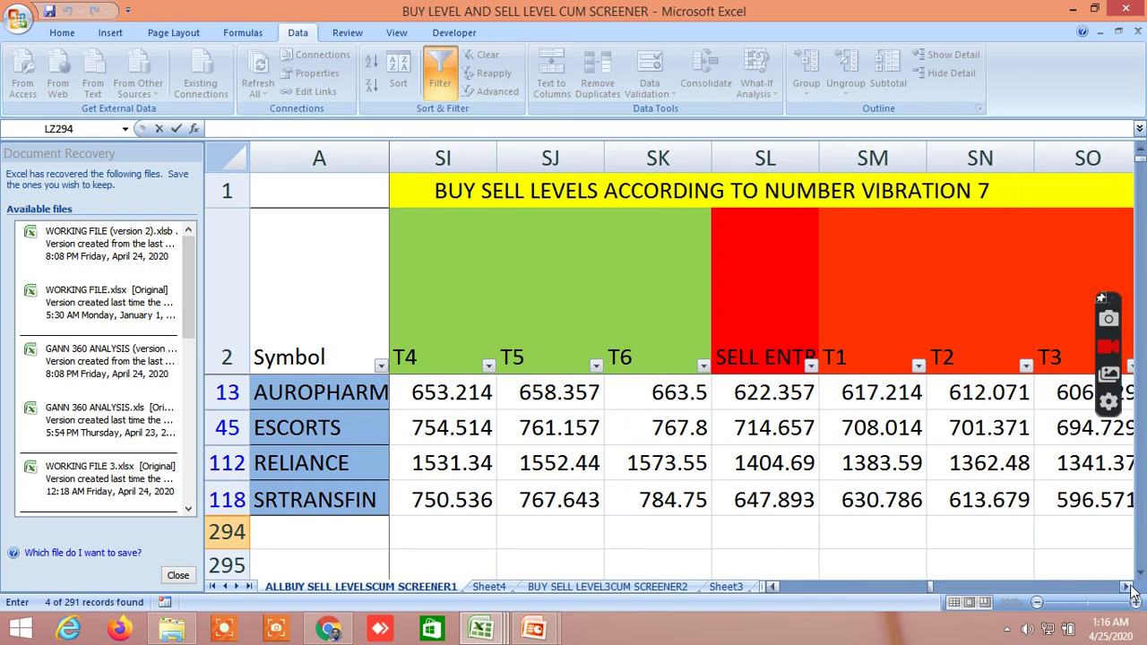
left_click(1126, 591)
left_click(1125, 592)
left_click(1126, 591)
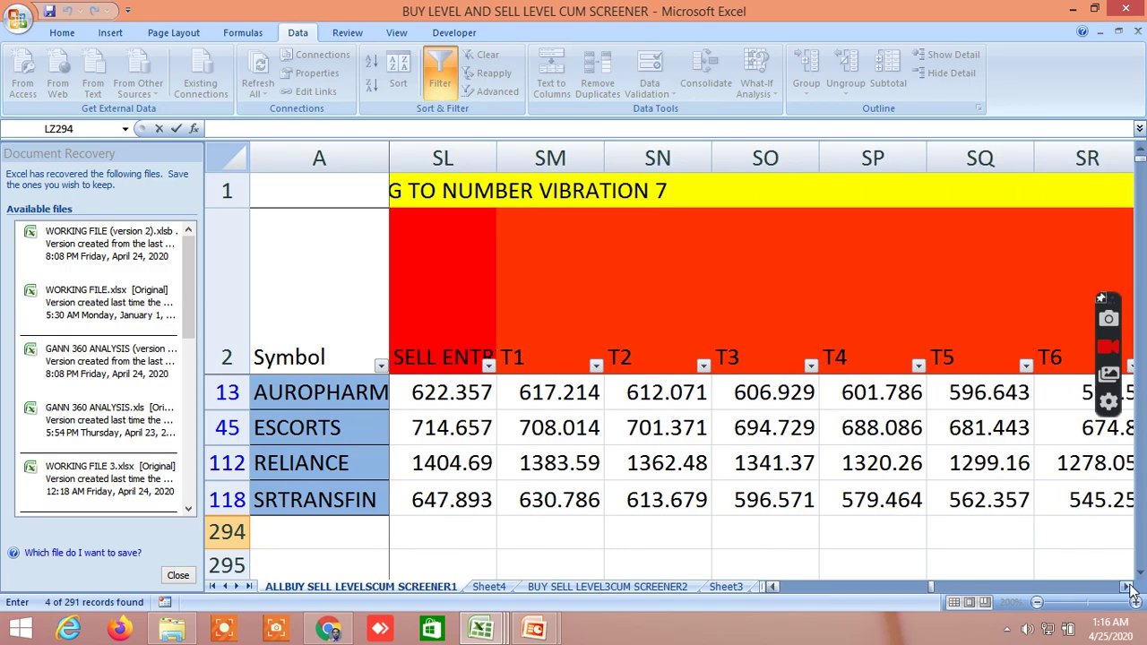
Step: Examine the buy entry and T1 to T11 target columns of the last Gann square block
left_click(1127, 592)
left_click(1128, 591)
left_click(1128, 591)
left_click(1127, 592)
left_click(1128, 592)
left_click(1128, 591)
left_click(1127, 591)
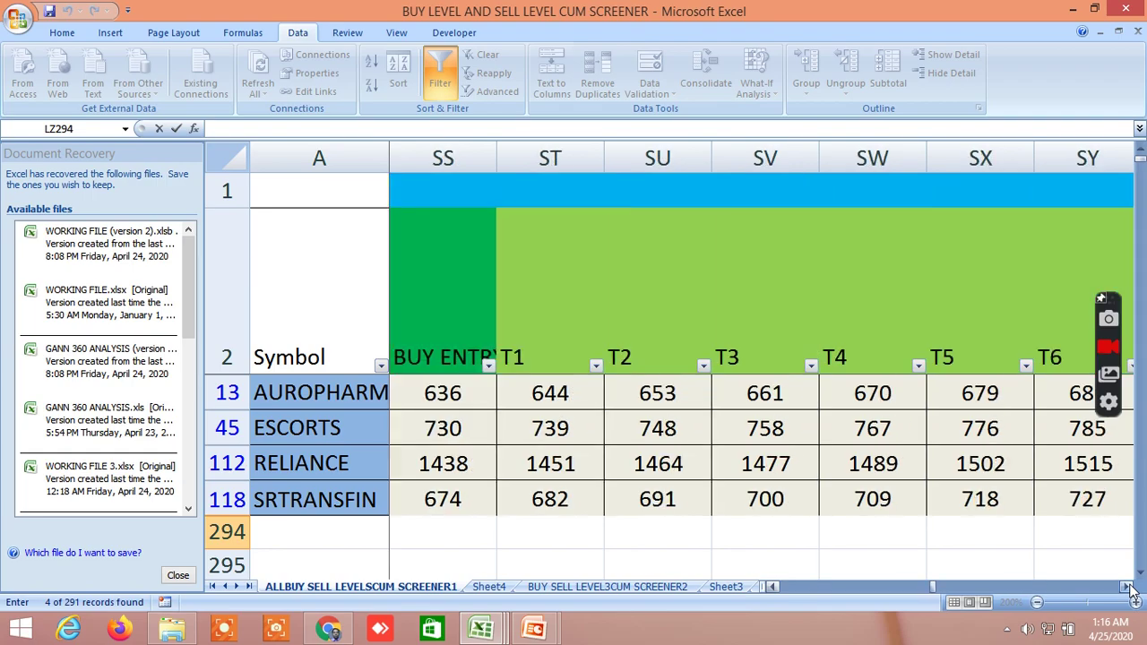
left_click(1128, 591)
left_click(1128, 592)
left_click(1127, 592)
left_click(1127, 591)
left_click(1128, 592)
left_click(1128, 592)
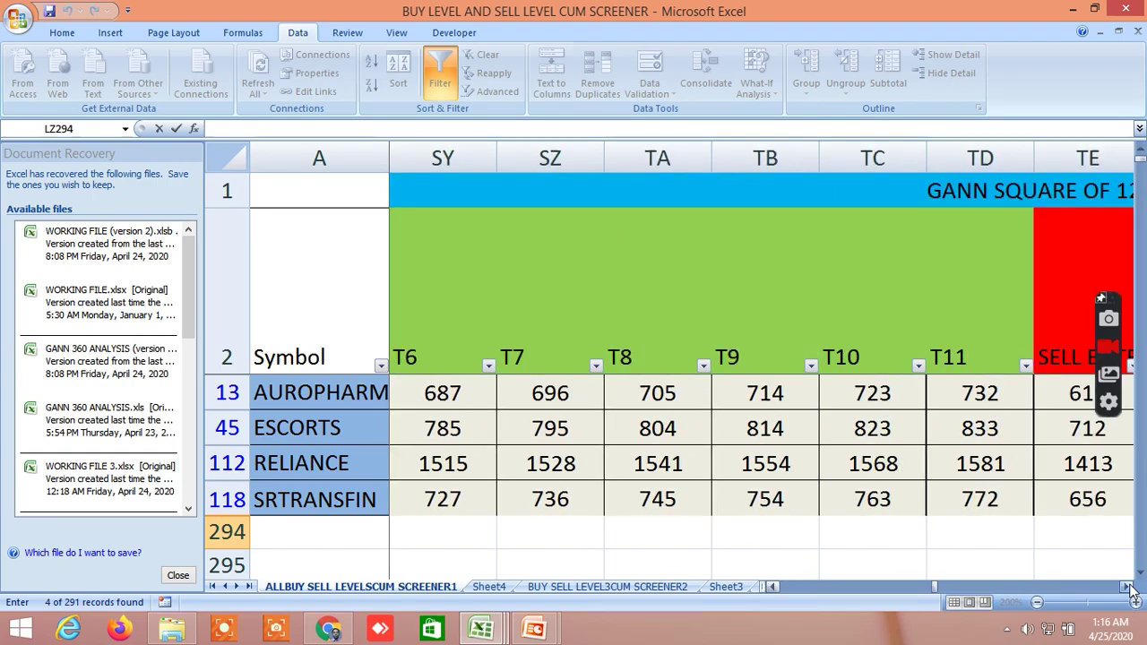
Step: Examine the last Gann square block's sell entry and targets through T11, and return to the HIGH, LOW and CLOSE columns
left_click(1128, 591)
left_click(1127, 591)
left_click(1127, 591)
left_click(1127, 592)
left_click(1127, 592)
left_click(1128, 591)
left_click(1128, 591)
left_click(1128, 592)
left_click(1127, 592)
left_click(1128, 592)
left_click(1127, 592)
left_click(1127, 591)
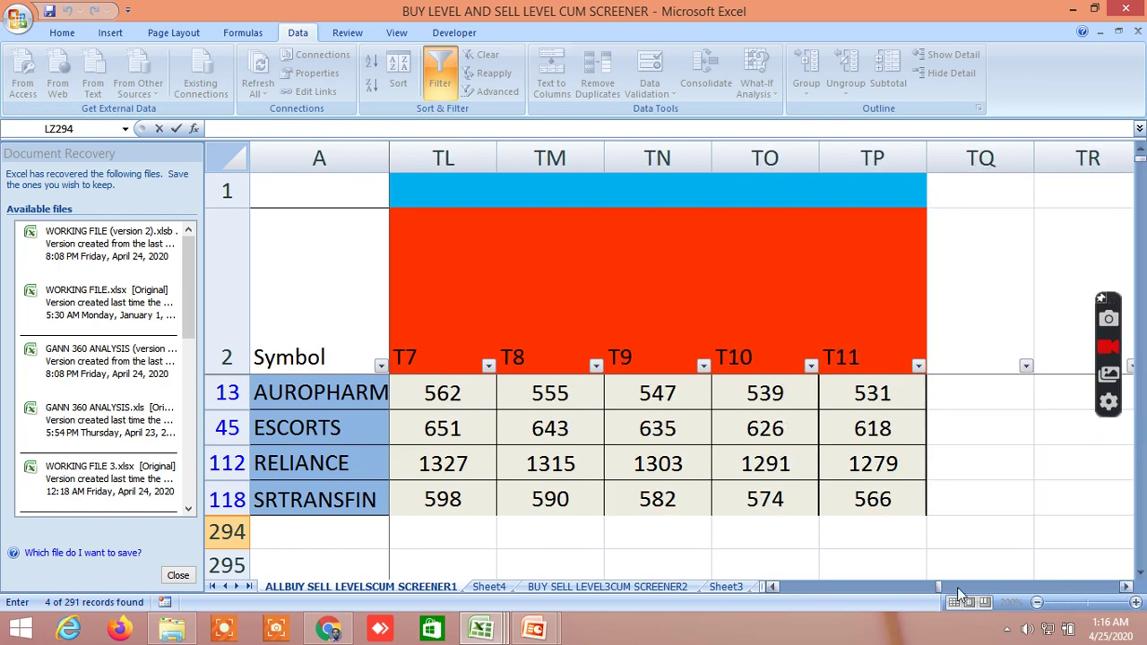
left_click_drag(940, 591, 770, 582)
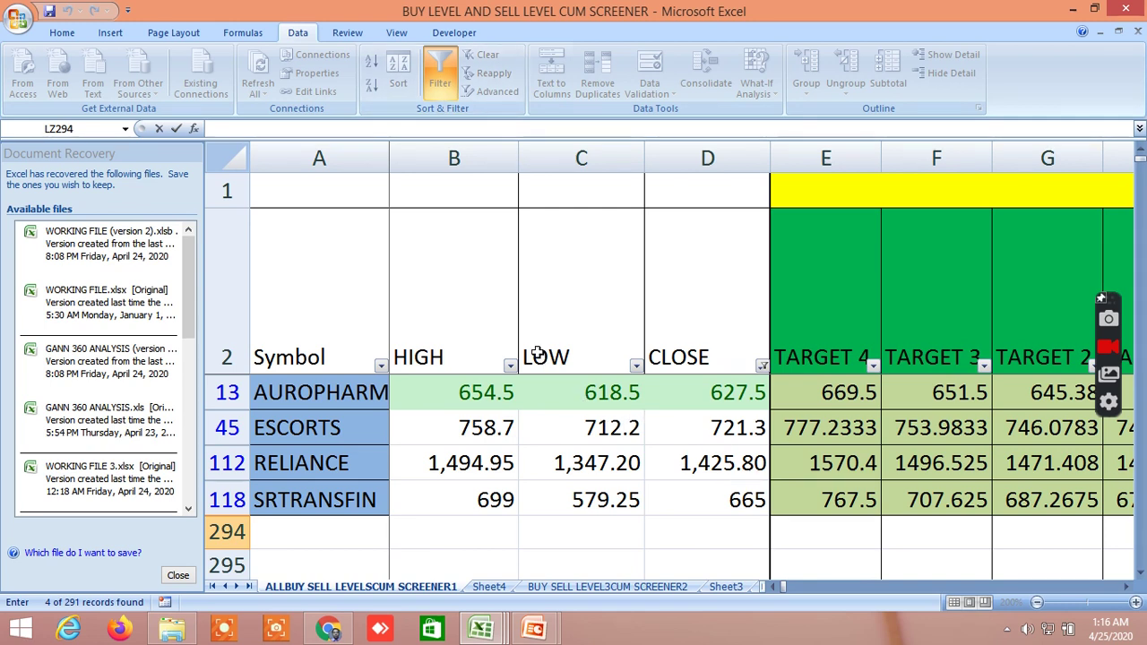
Step: Remove the filter to show all symbols and go to the NIFTY & BANKNIFTY rows
left_click(565, 289)
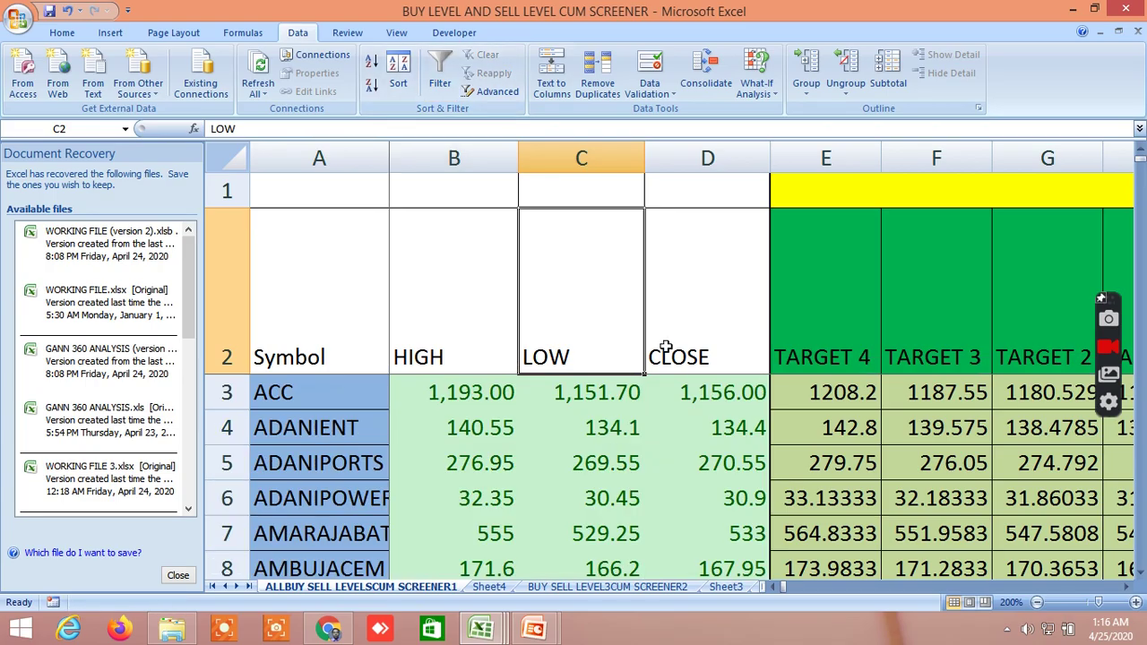
scroll(799, 467, "down", 5)
scroll(800, 467, "down", 19)
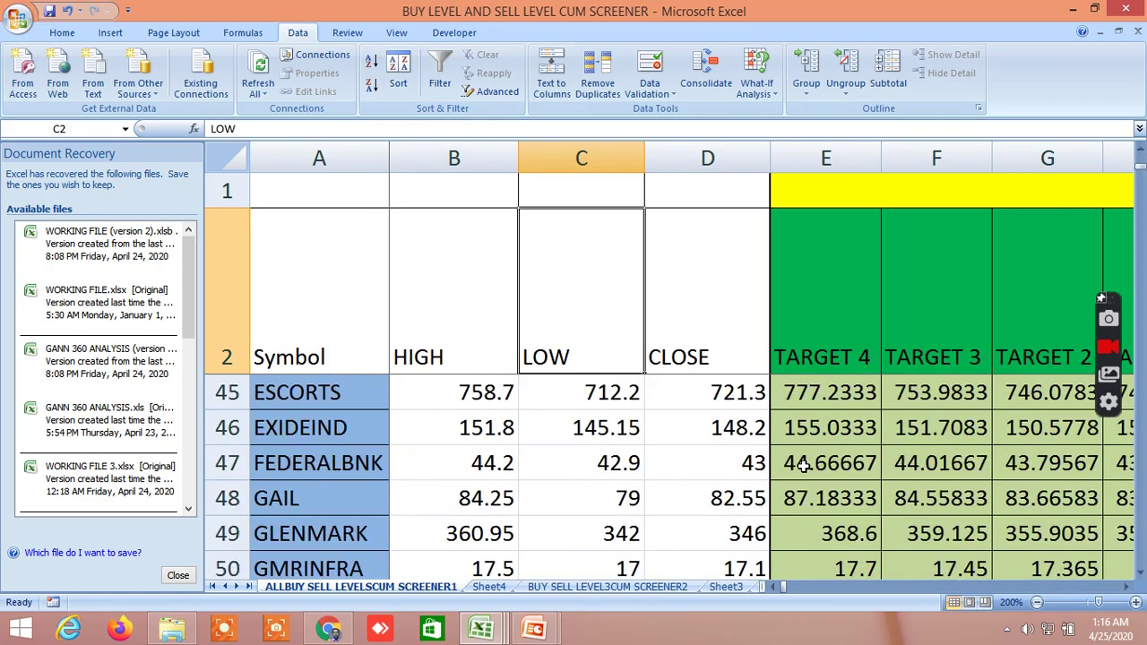
scroll(804, 464, "down", 20)
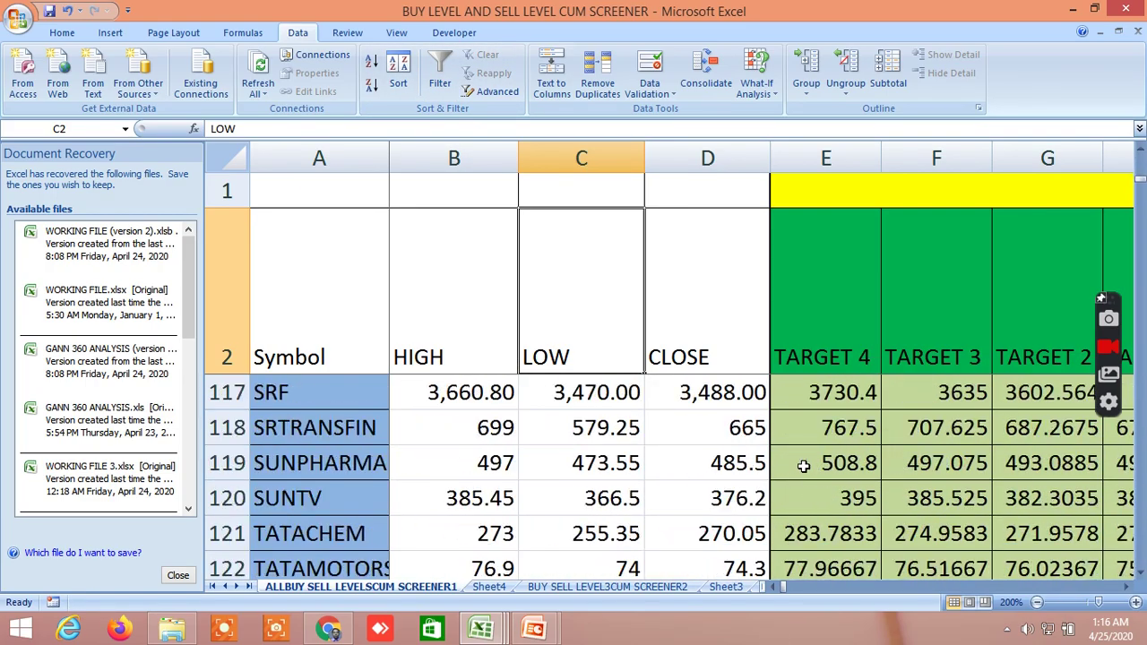
scroll(804, 464, "down", 2)
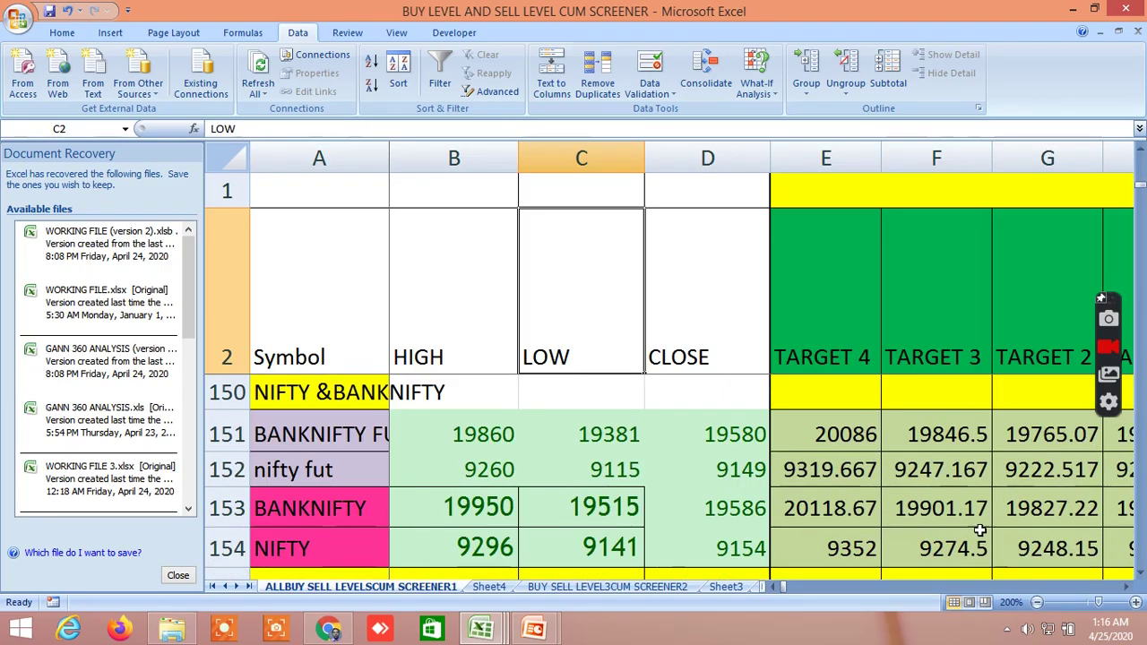
Step: Examine the NIFTY and BANKNIFTY rows from the first target columns through the Gann angle and Murrey's mathematical level columns
left_click(1128, 588)
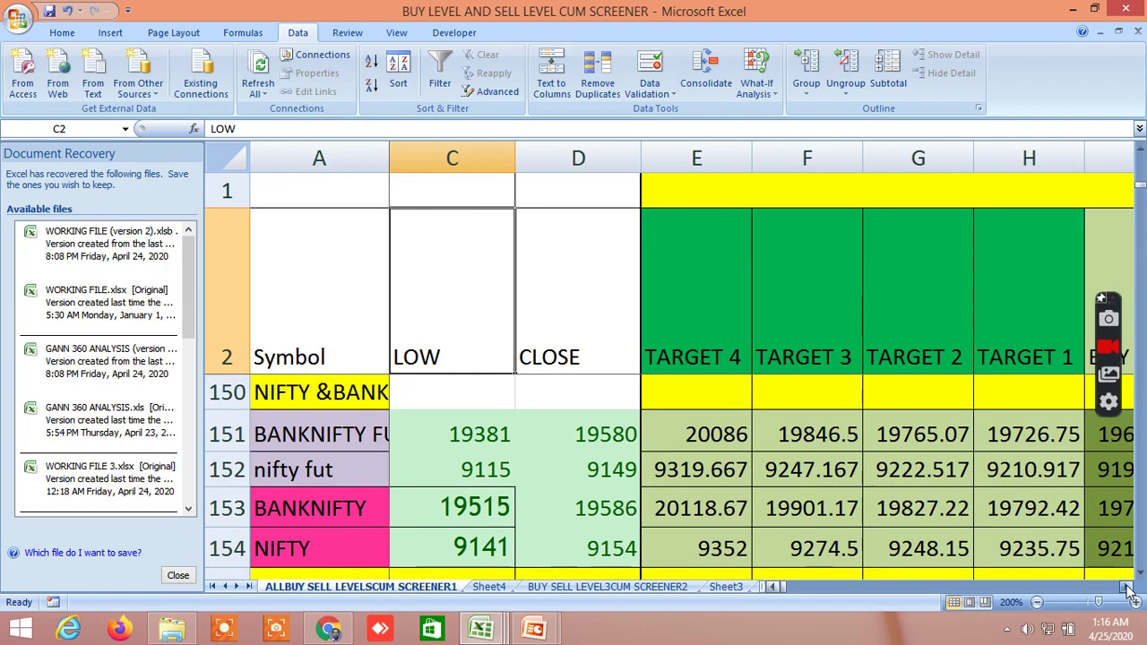
left_click_drag(1128, 588, 1128, 588)
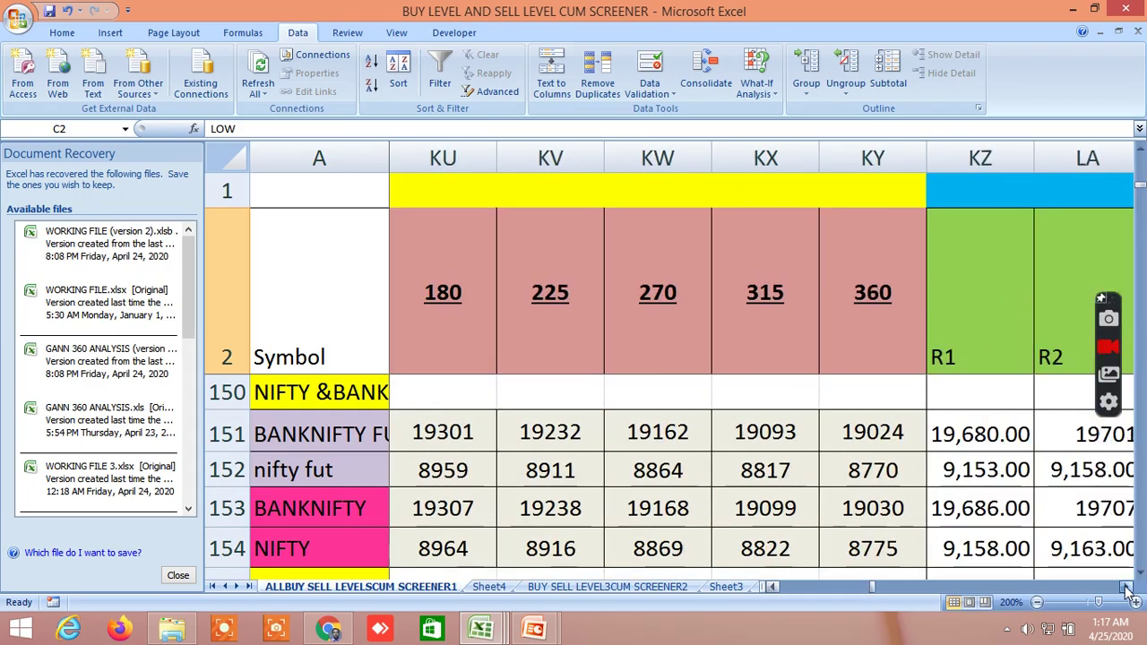
scroll(1127, 590, "right", 15)
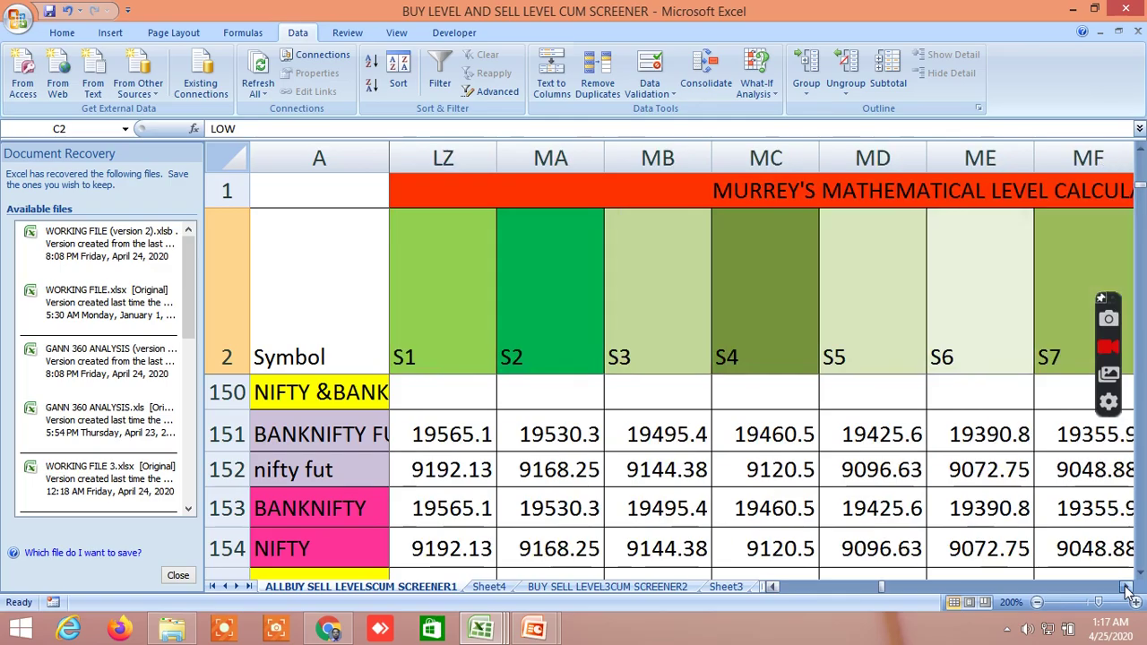
scroll(1127, 589, "right", 7)
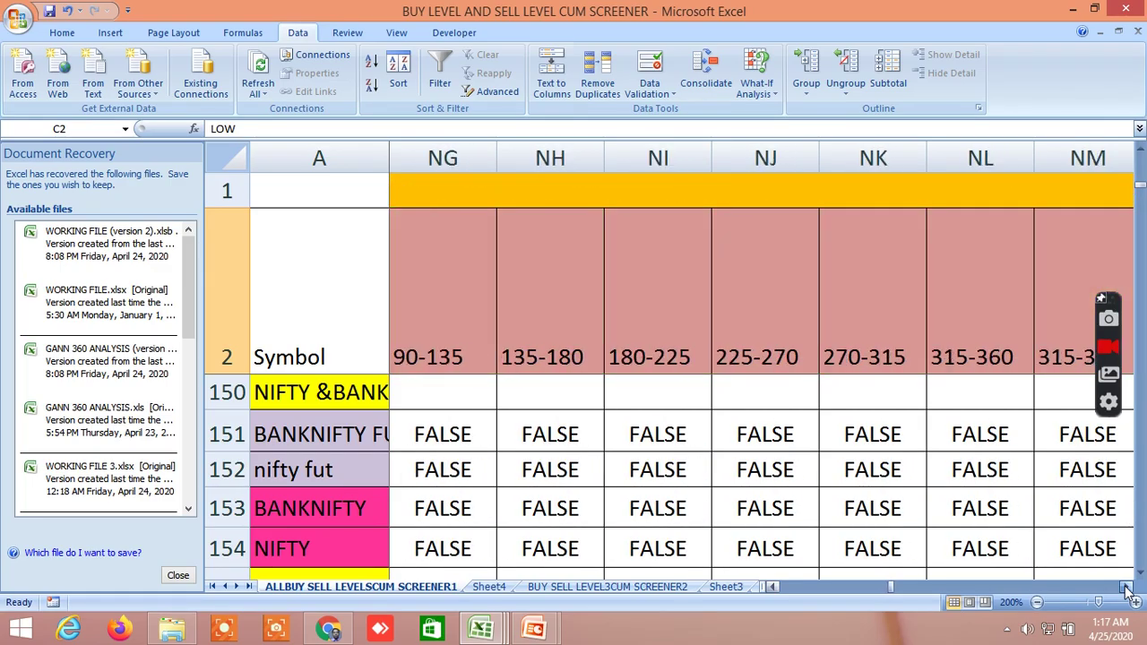
scroll(1127, 590, "right", 20)
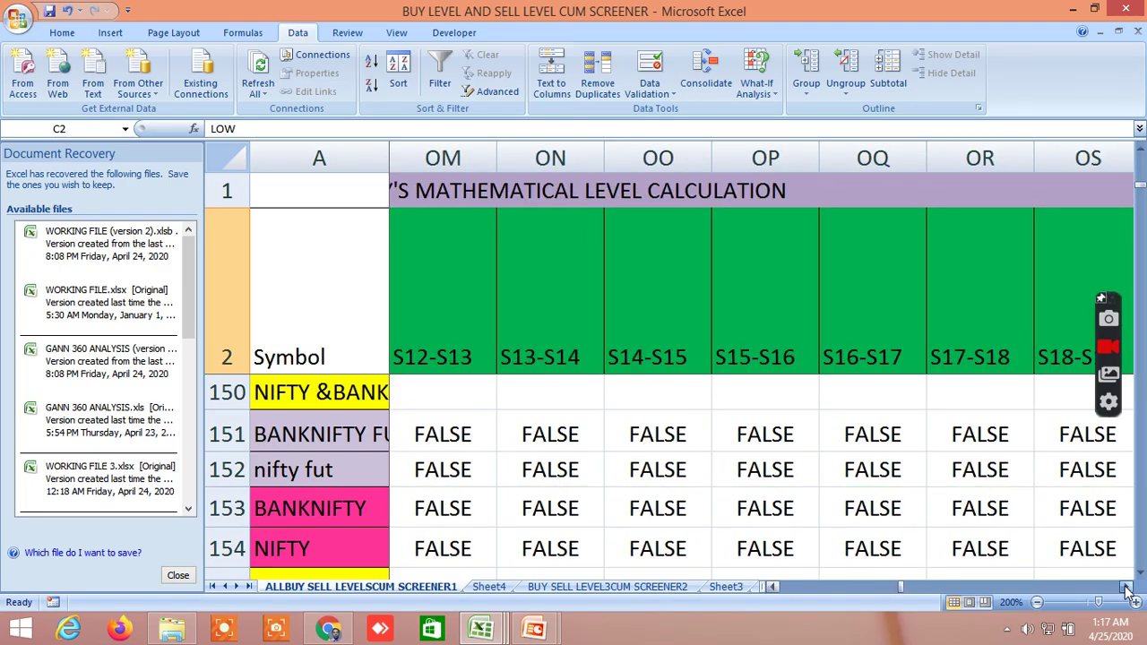
Step: Examine the NIFTY and BANKNIFTY rows' 360 degree price analysis cycles and the buy/sell level blocks through the last T11 column
scroll(1127, 590, "right", 20)
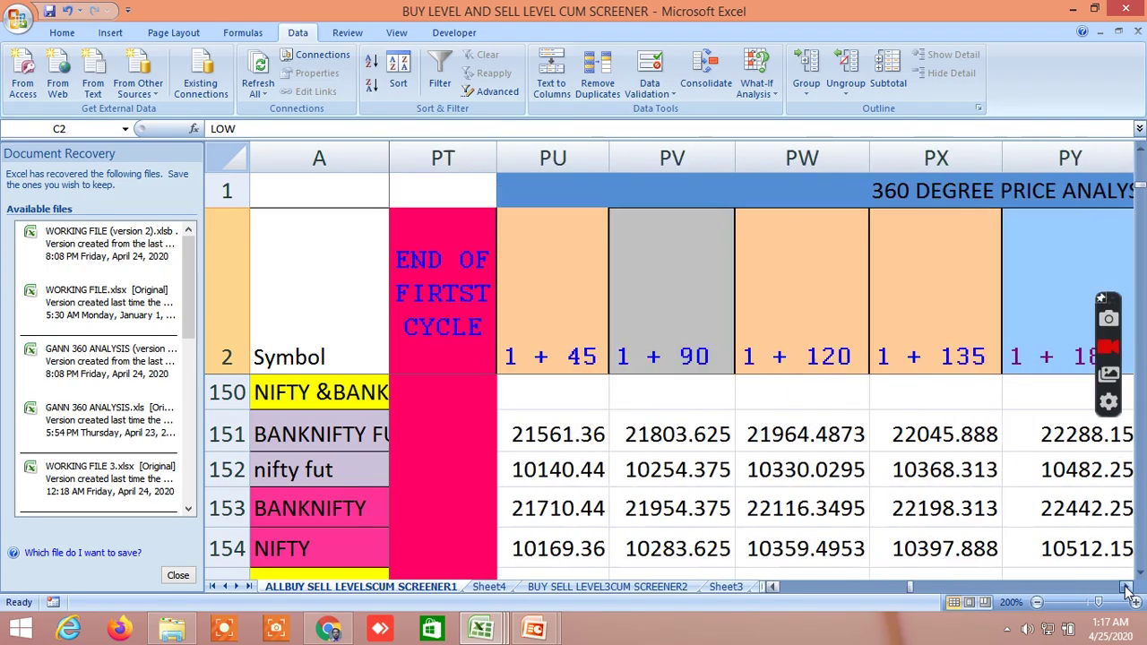
scroll(1127, 589, "right", 20)
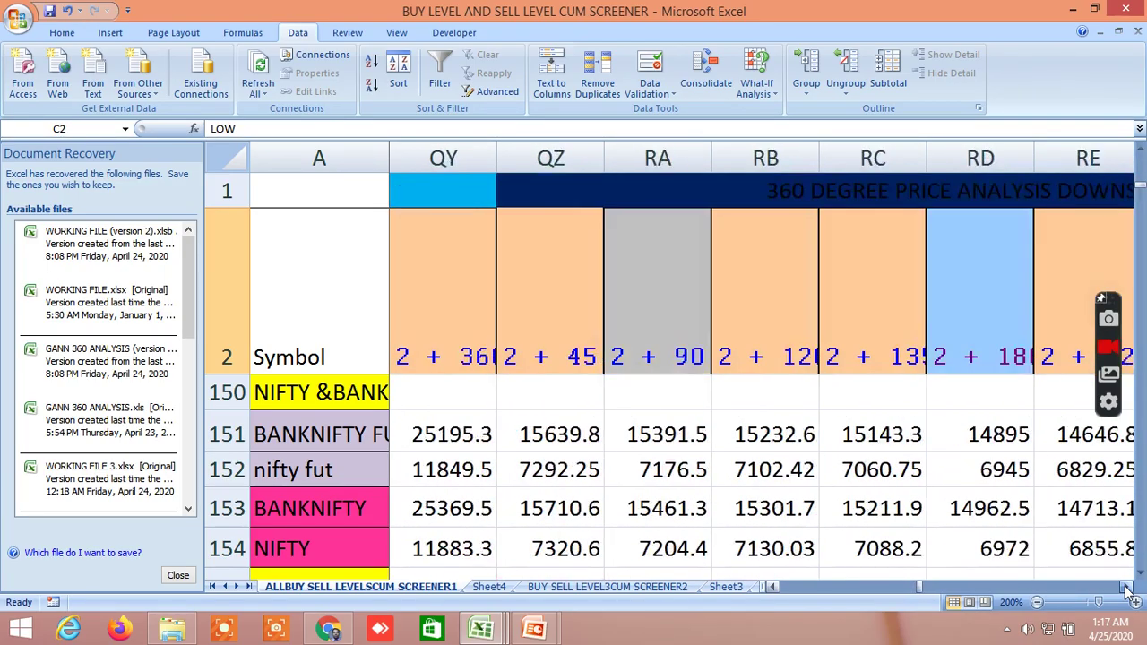
scroll(1128, 589, "right", 20)
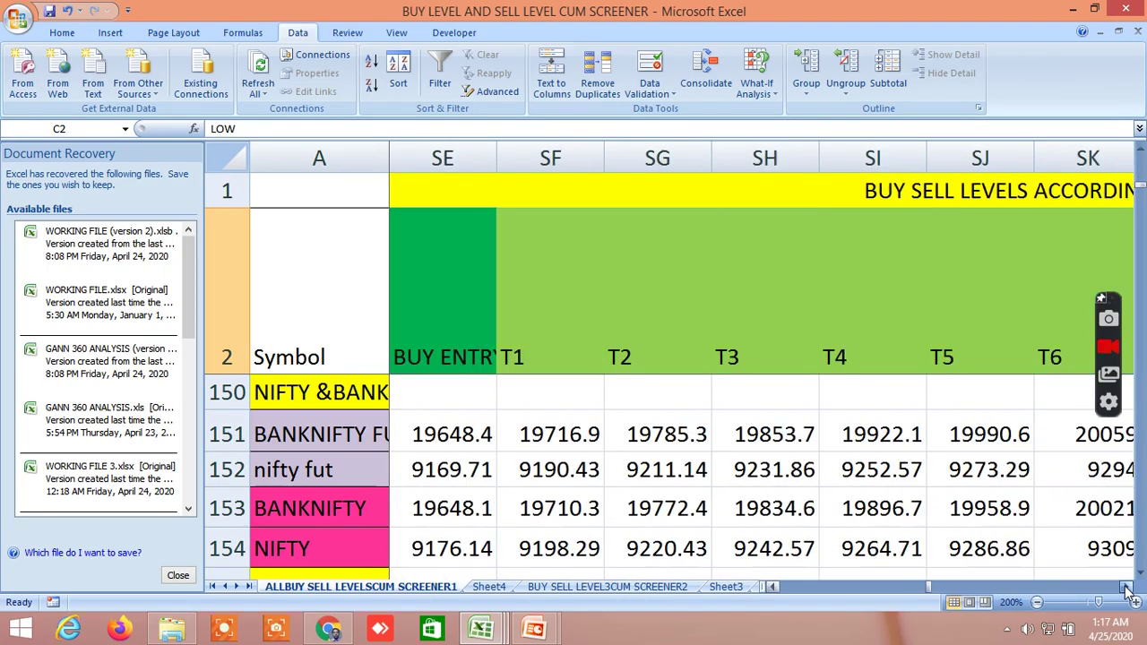
scroll(1128, 590, "right", 20)
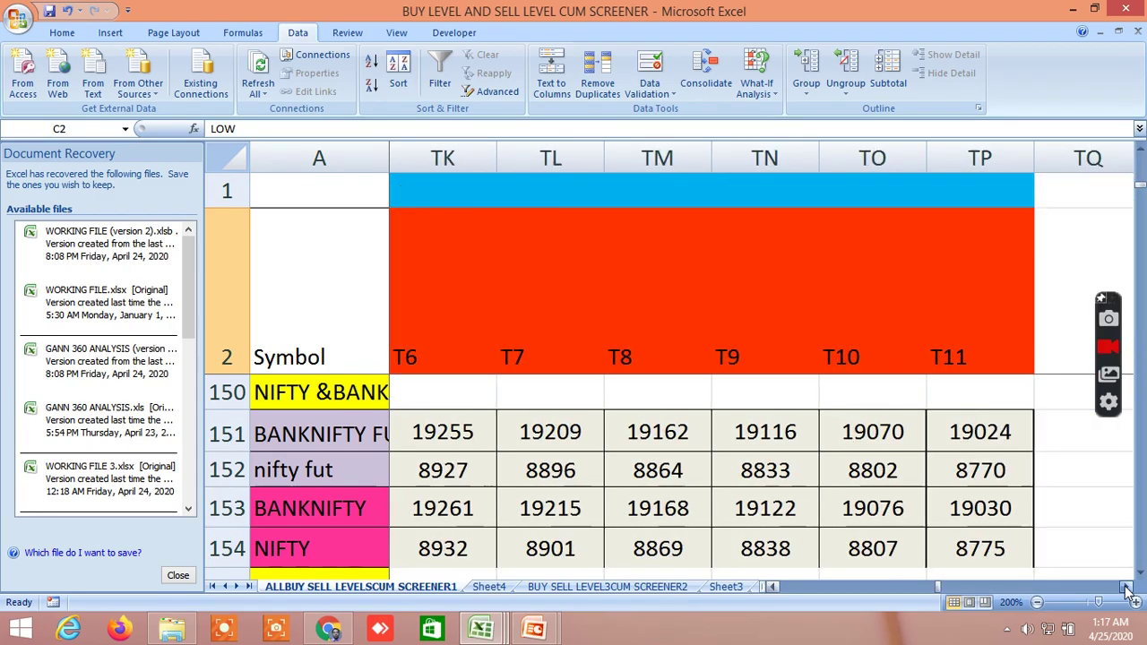
scroll(1127, 590, "right", 7)
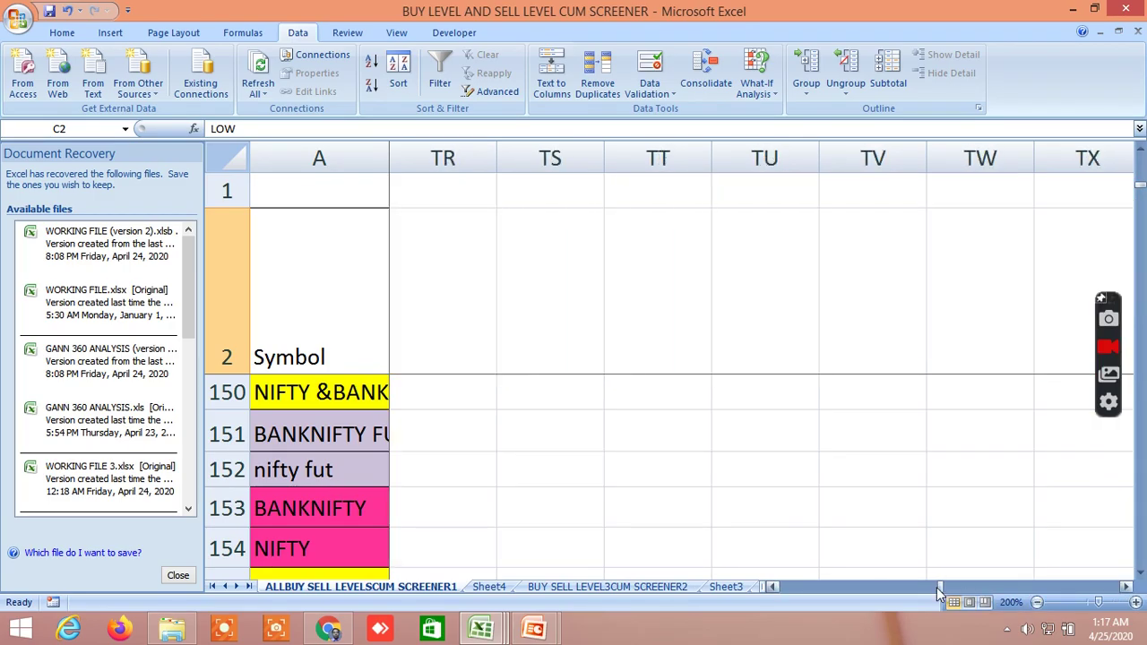
Step: Examine the commodity rows from ALUMINIUM to NATURAL GAS, from the HIGH, LOW and CLOSE columns through the EMA 5-8-13 crossover
left_click_drag(941, 586, 761, 582)
scroll(782, 514, "up", 3)
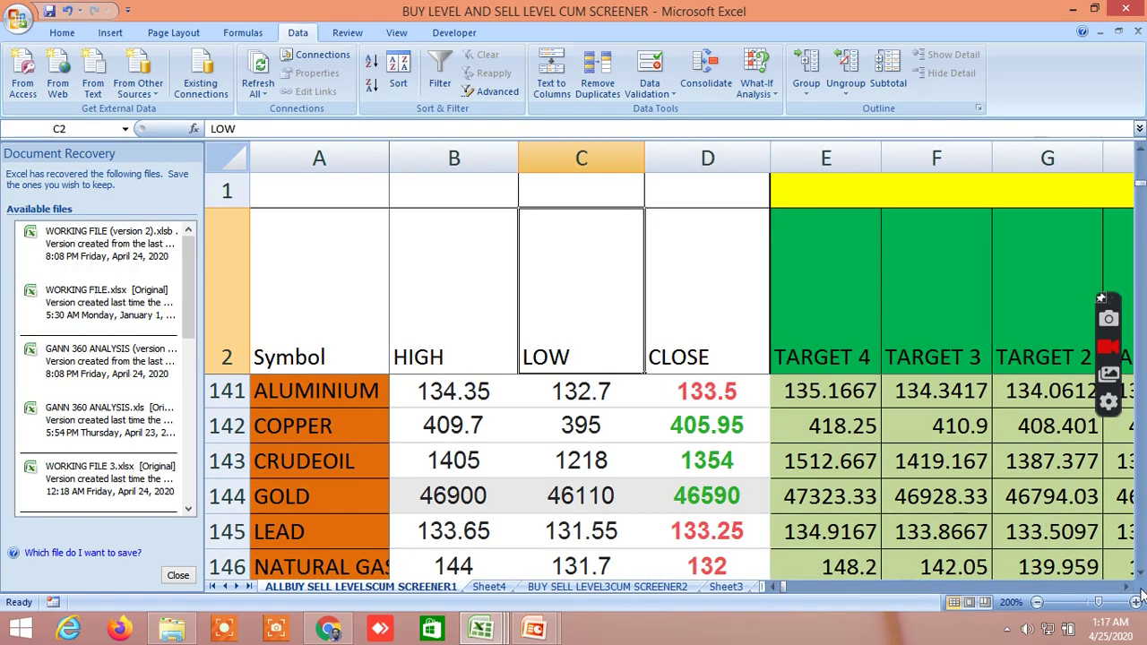
scroll(1131, 589, "right", 20)
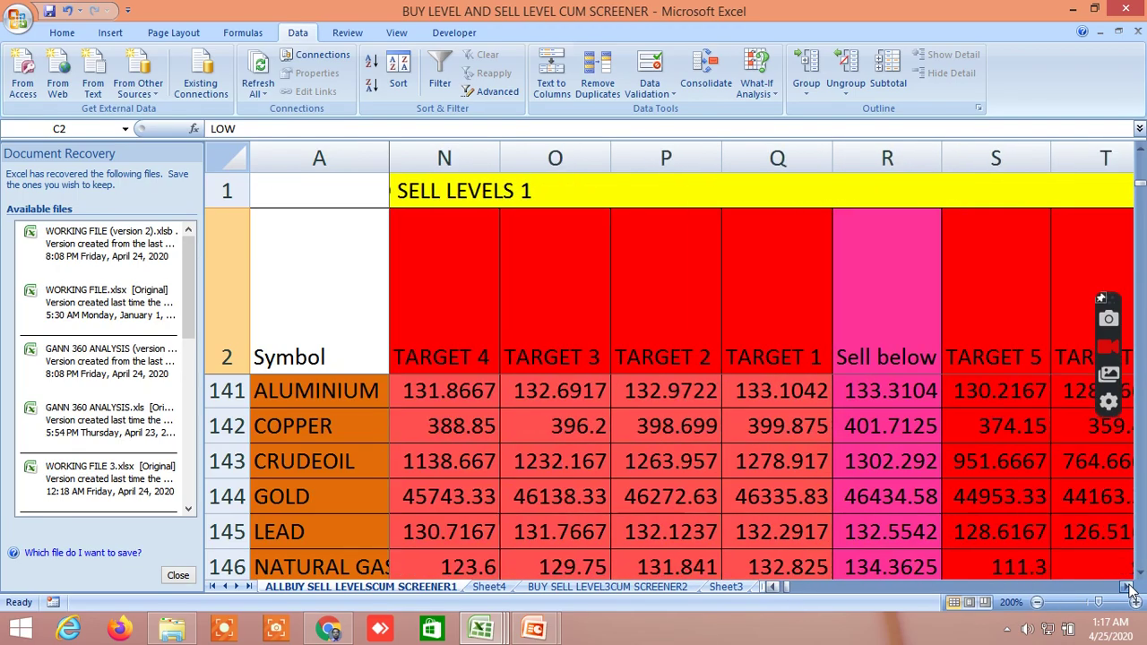
scroll(1131, 589, "right", 20)
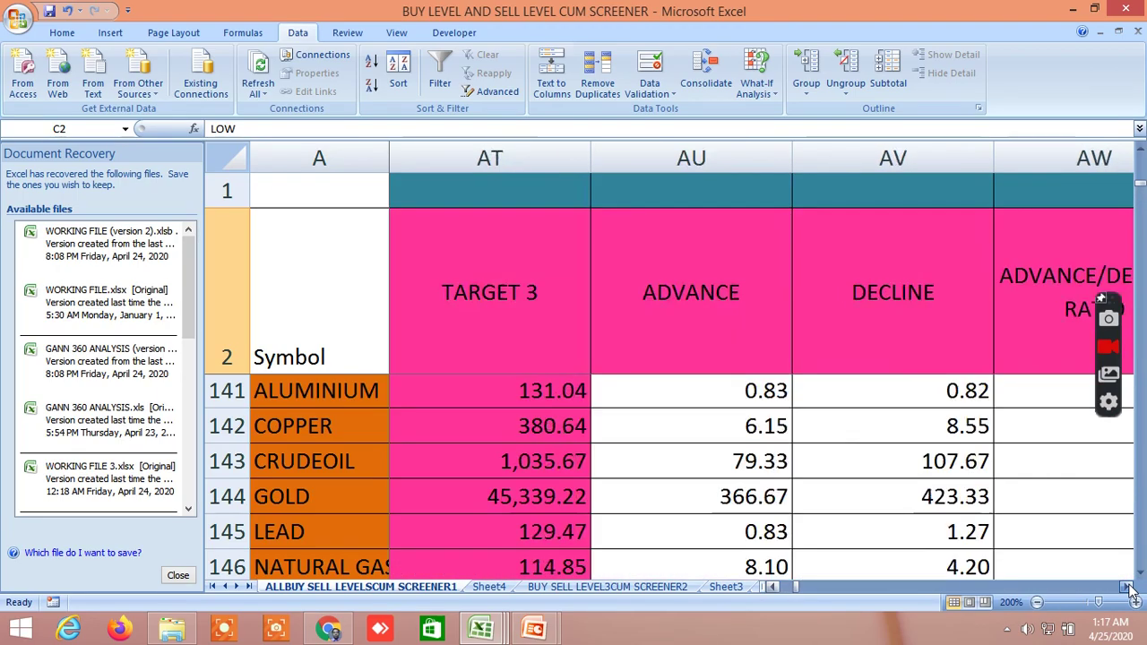
scroll(1131, 590, "right", 20)
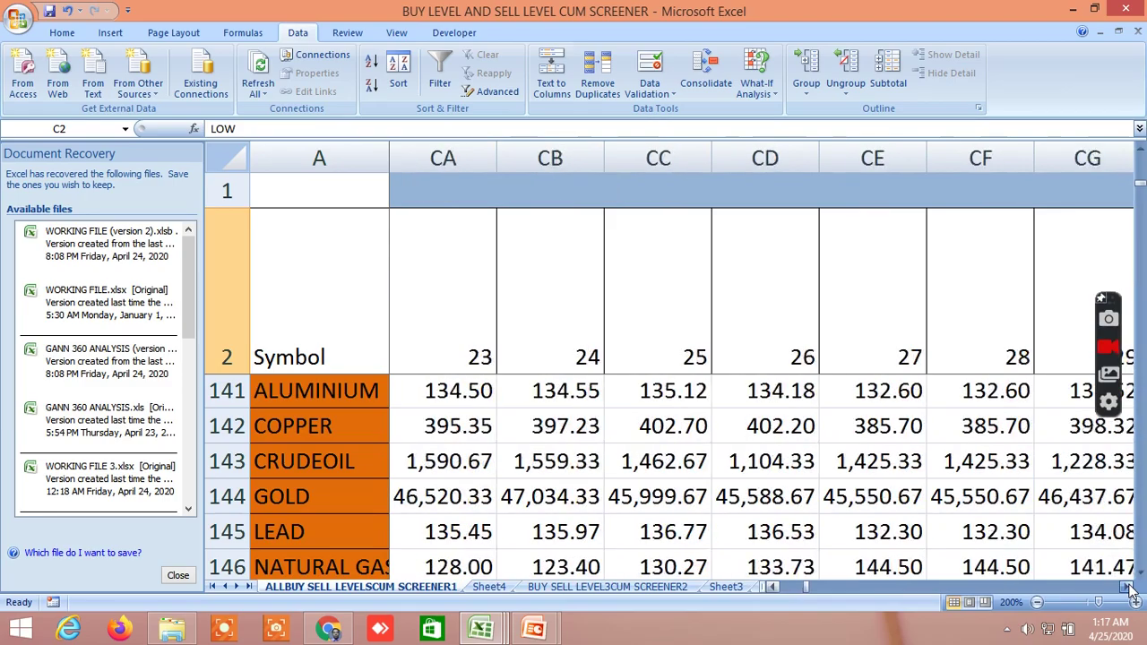
scroll(1131, 589, "right", 20)
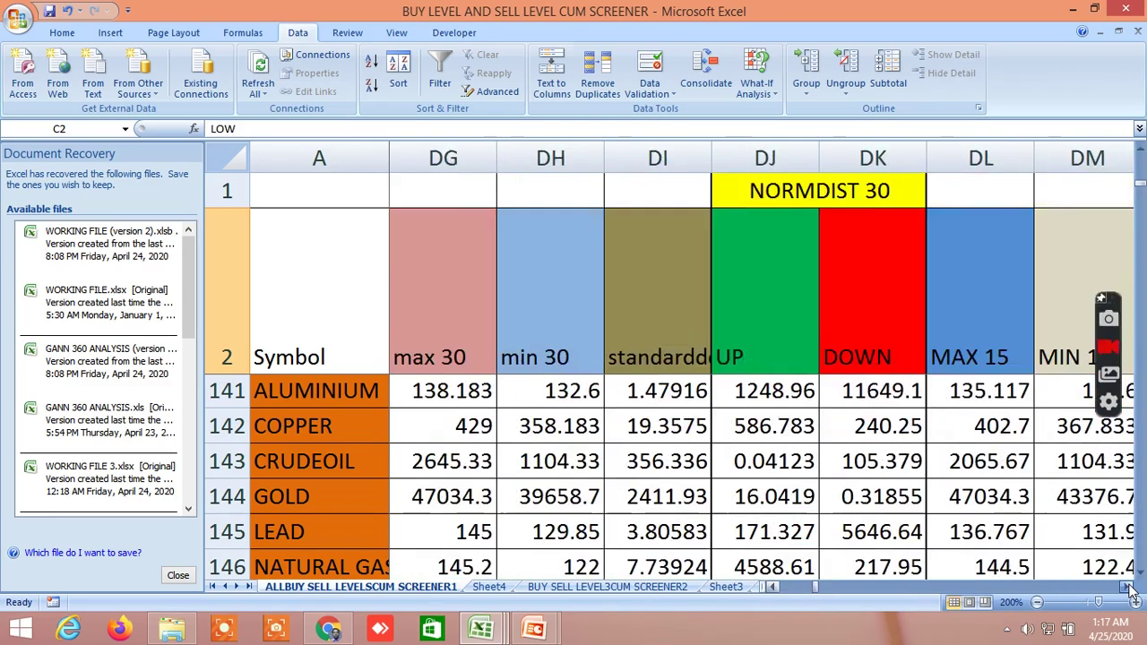
scroll(1131, 590, "right", 20)
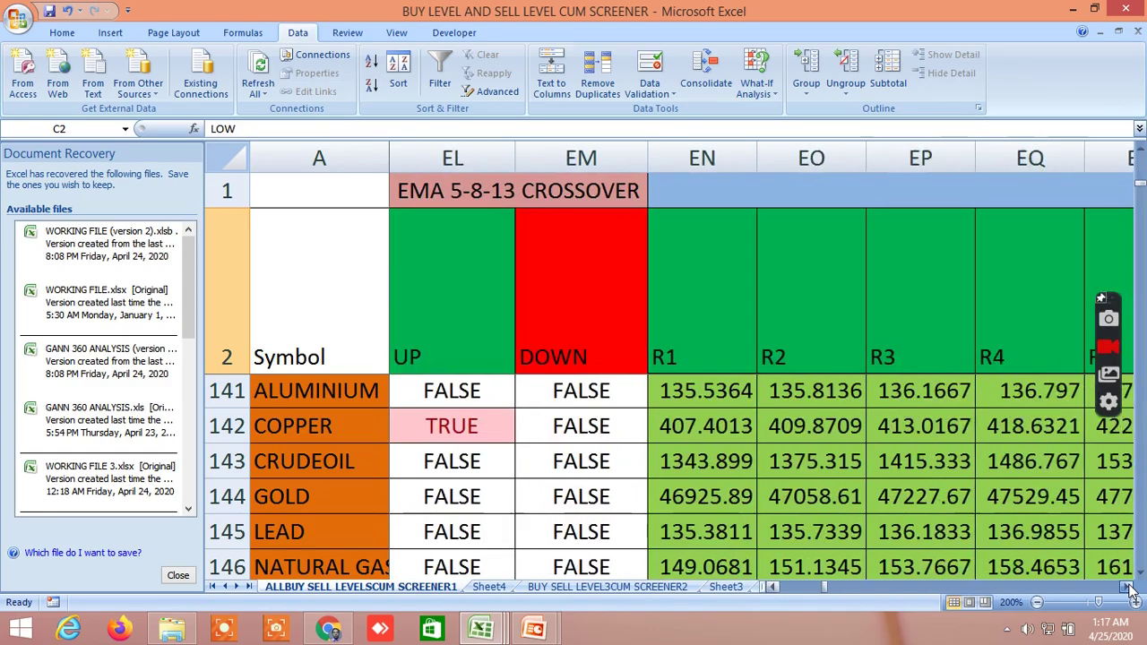
Step: Examine the same commodity rows' 20 days high/low, Gann angle and Murrey's level columns, including the LTP position blocks
scroll(1131, 590, "right", 20)
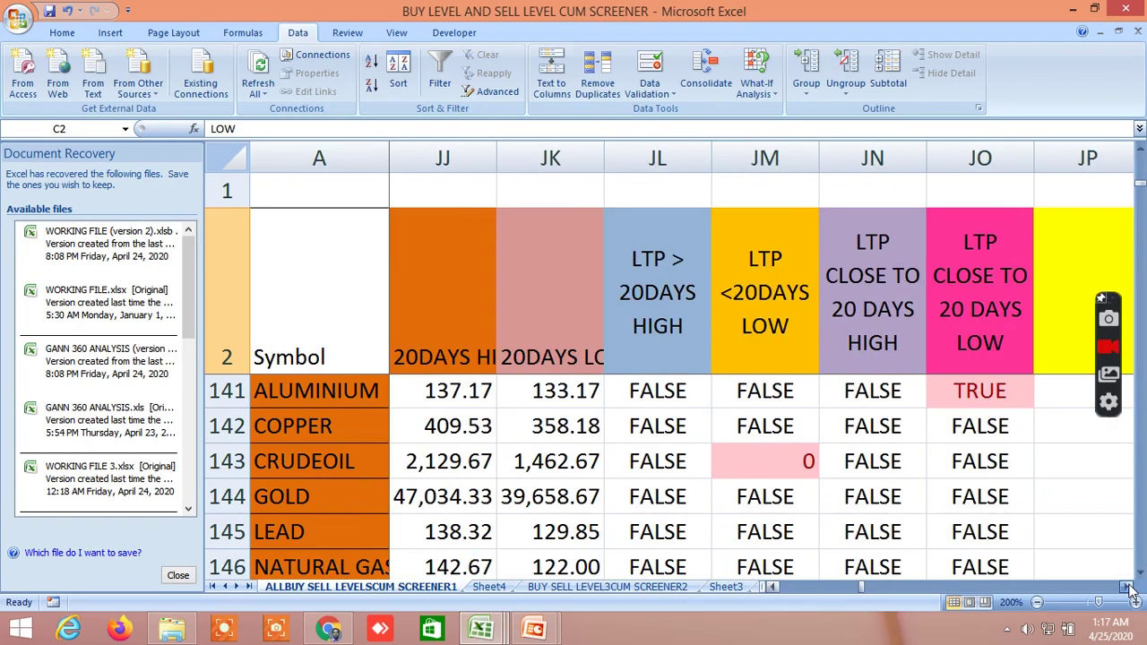
scroll(1131, 589, "right", 20)
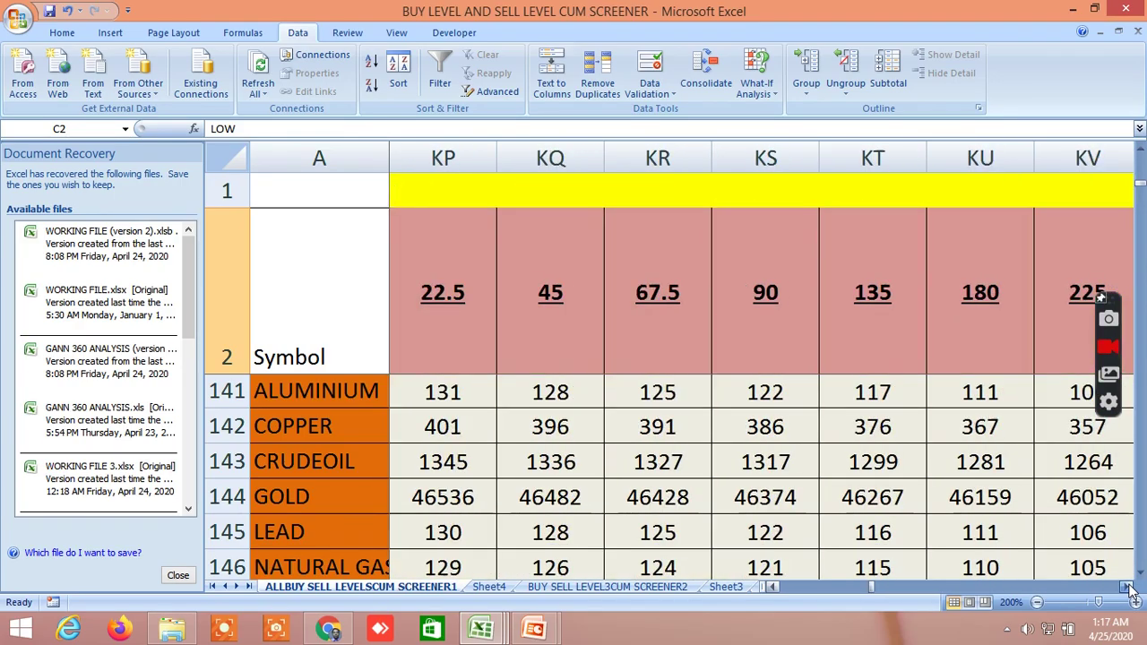
scroll(1131, 590, "right", 20)
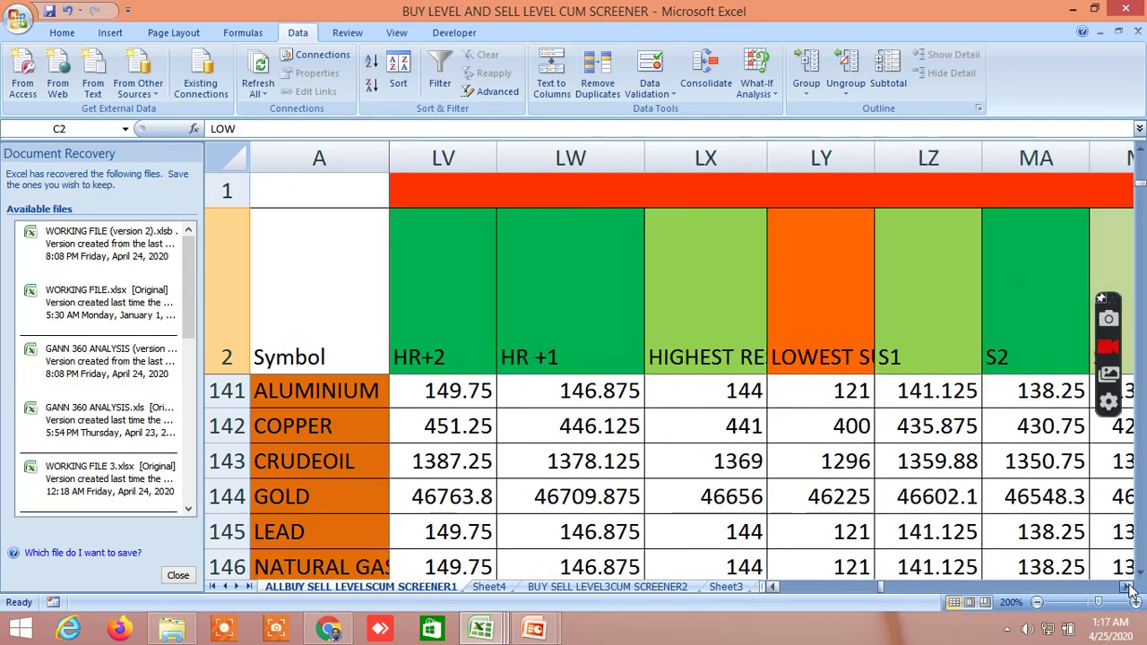
scroll(1131, 589, "right", 9)
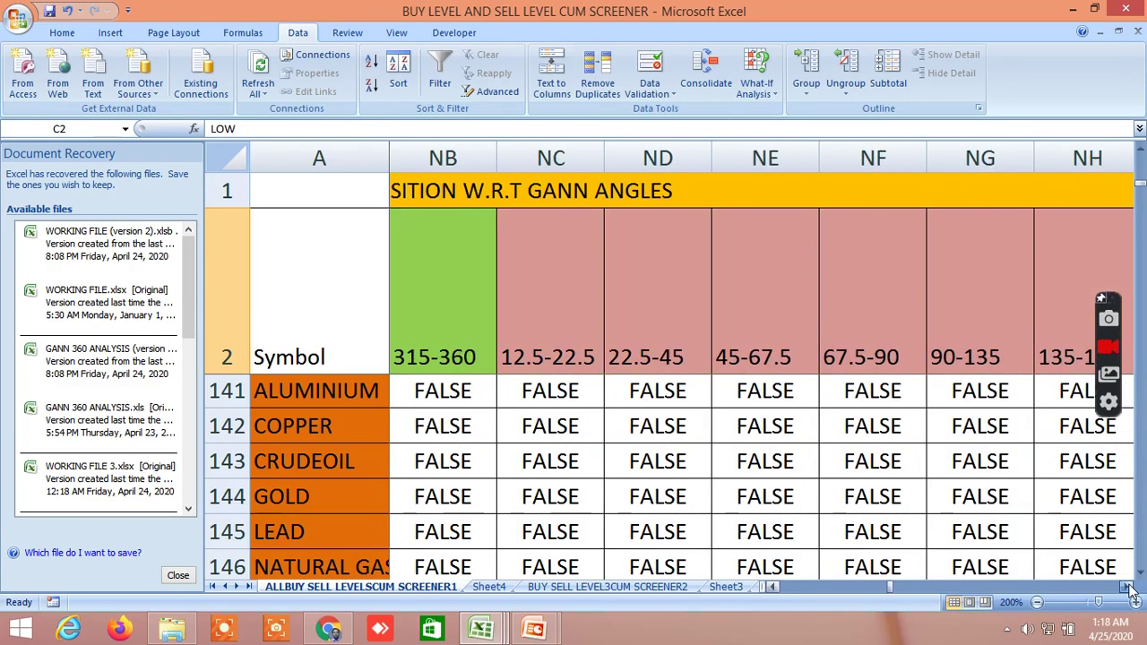
scroll(1131, 589, "right", 20)
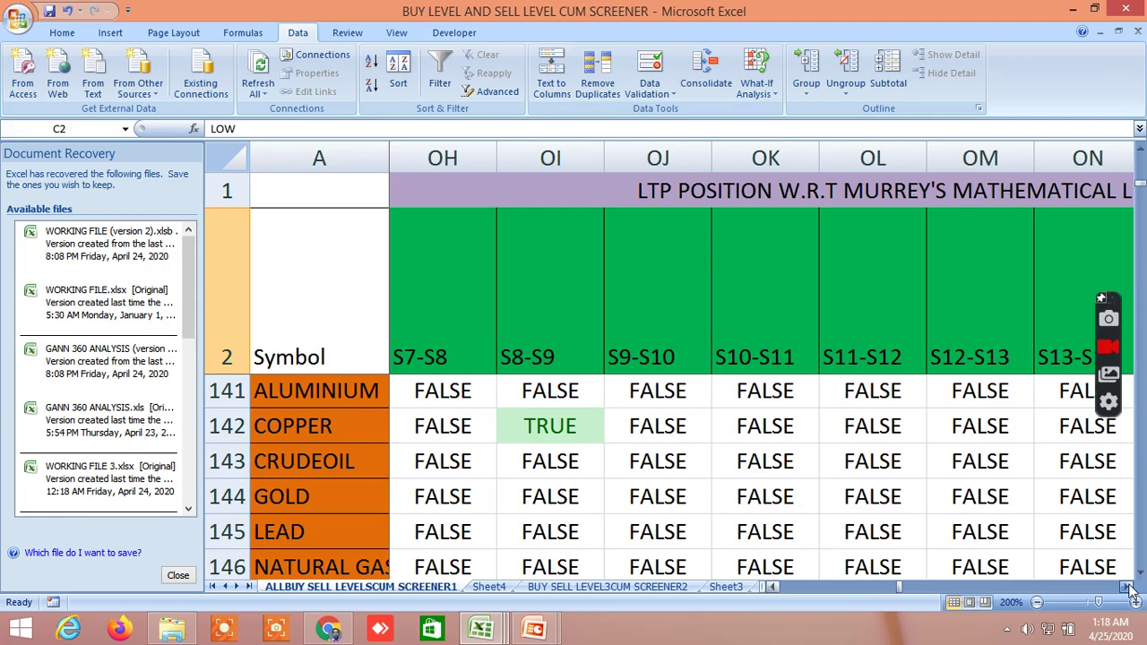
Step: Examine the commodities' 360 degree price analysis cycles, GANN TIME INTRADAY and remaining buy/sell targets through T11
scroll(1131, 590, "right", 20)
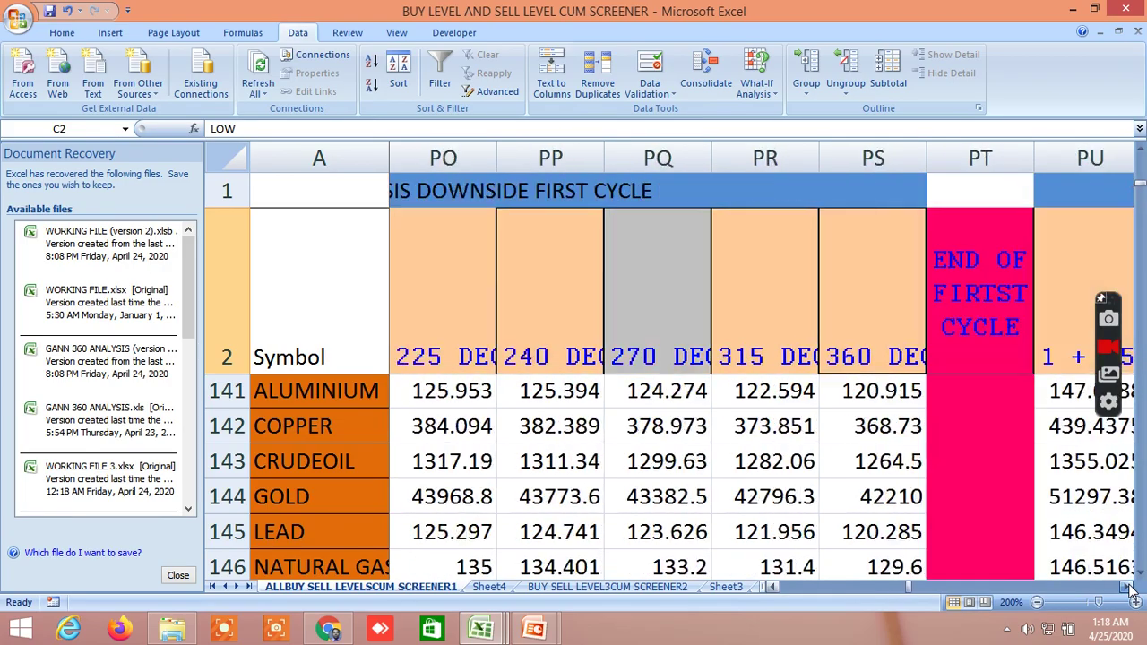
scroll(1131, 590, "right", 20)
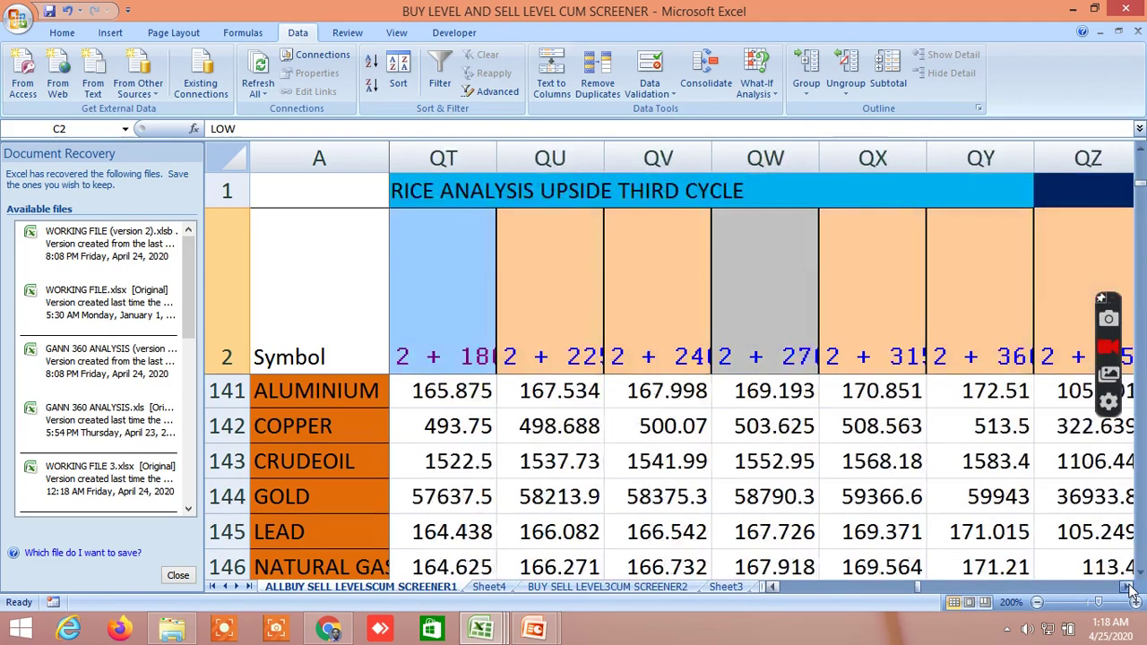
scroll(1131, 590, "right", 20)
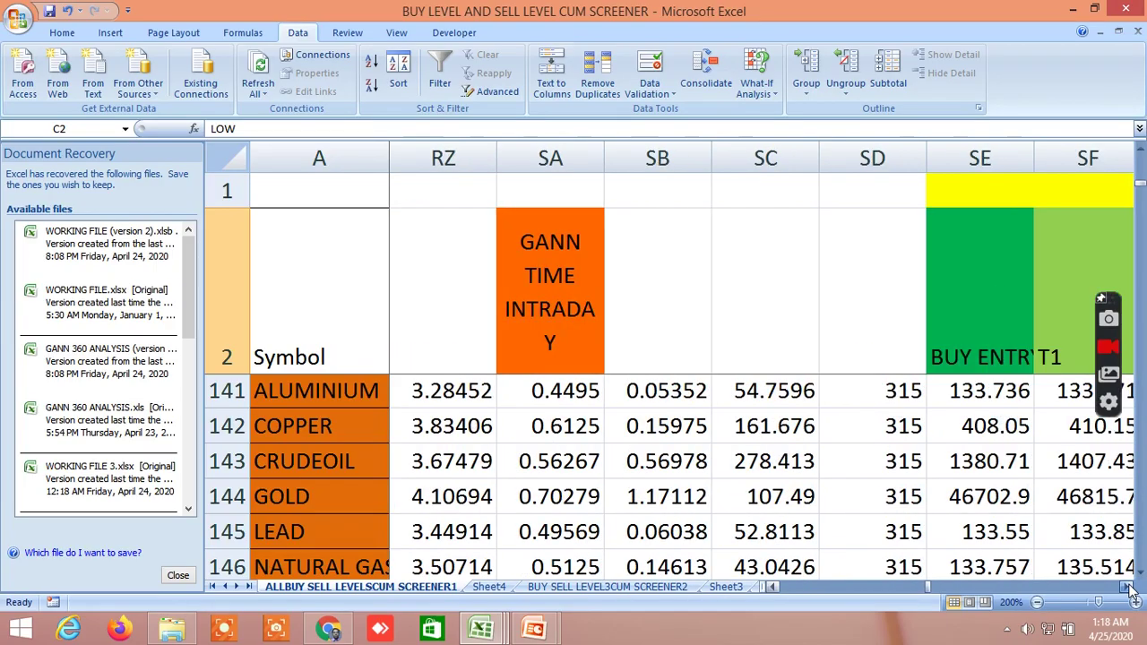
scroll(1131, 590, "right", 20)
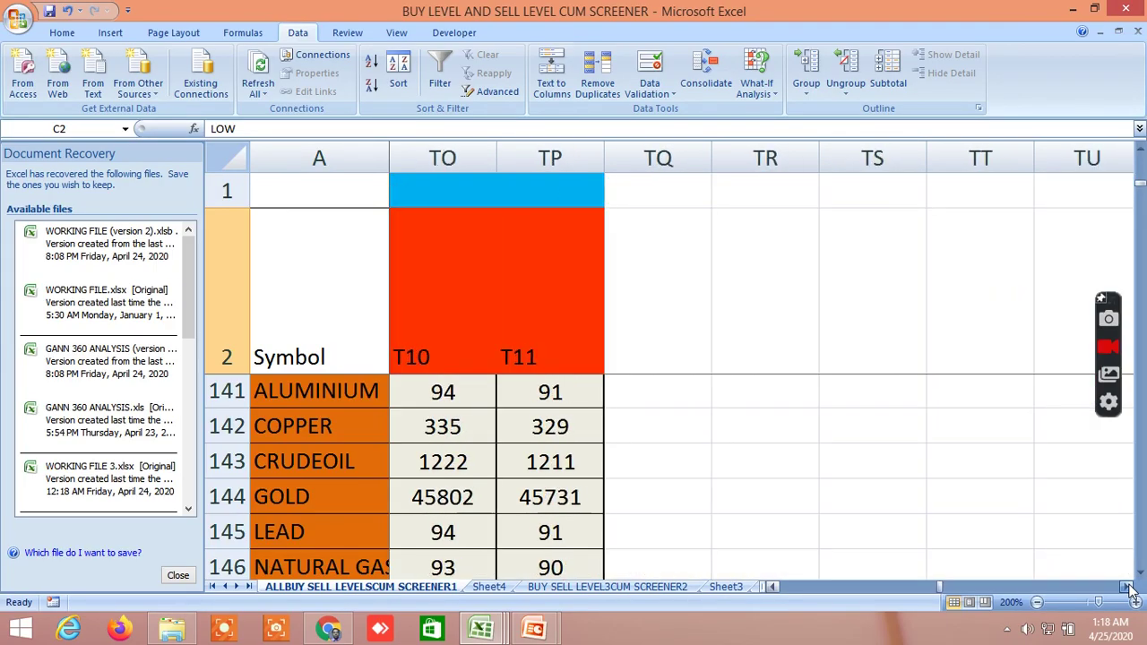
scroll(1129, 589, "right", 2)
Step: Examine the LEAD to ZINC rows from the price columns through the Ichimoku cloud and the LTP position against Murrey's levels
left_click_drag(940, 587, 771, 593)
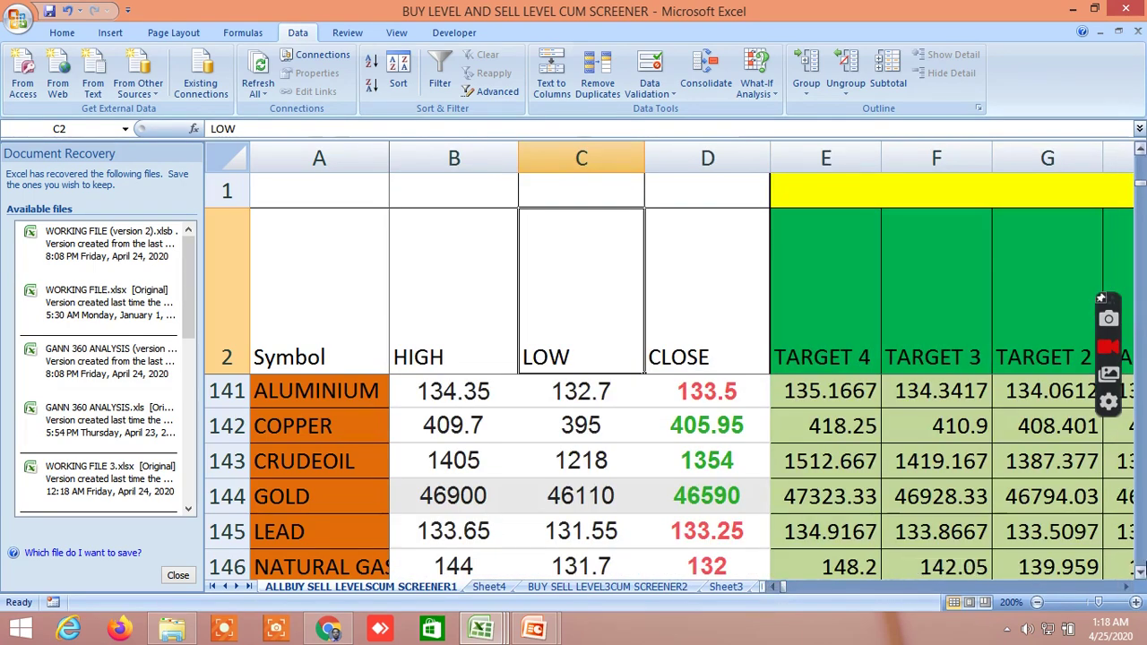
left_click(1141, 578)
left_click(1141, 578)
left_click(1141, 578)
left_click(1140, 578)
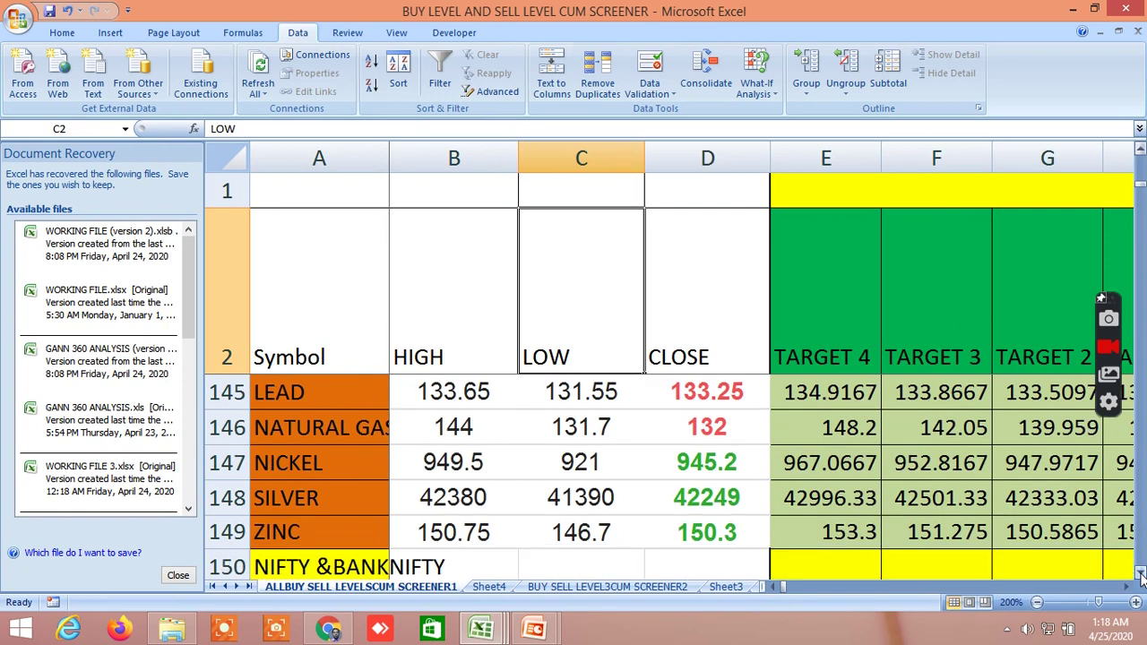
left_click_drag(1127, 591, 1128, 591)
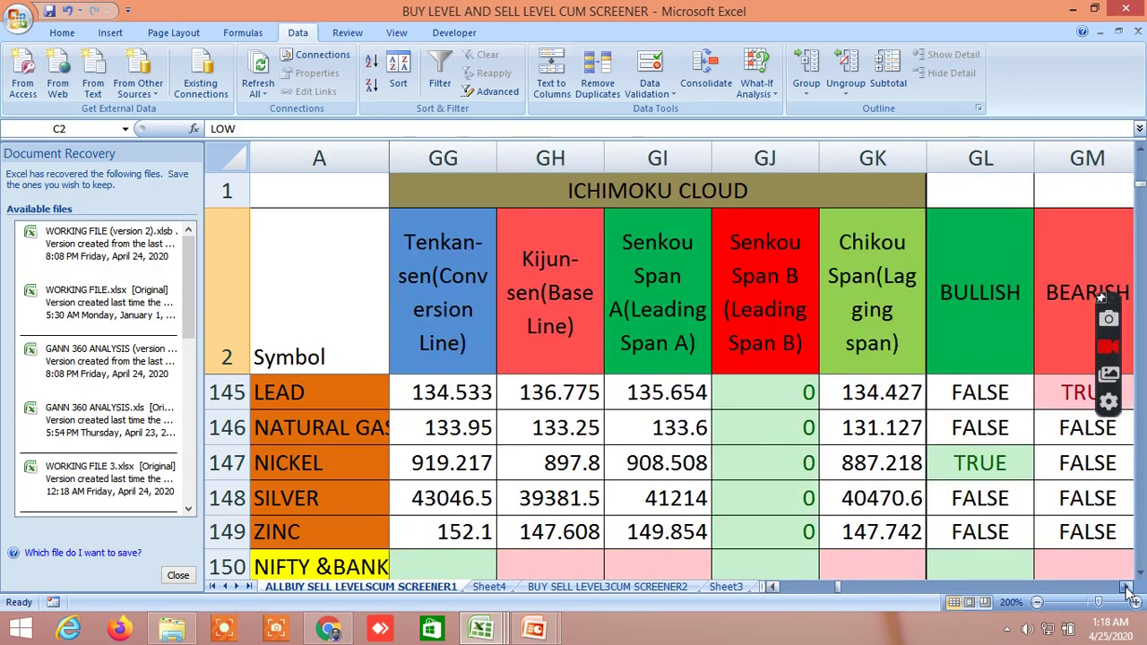
left_click_drag(1127, 590, 1127, 591)
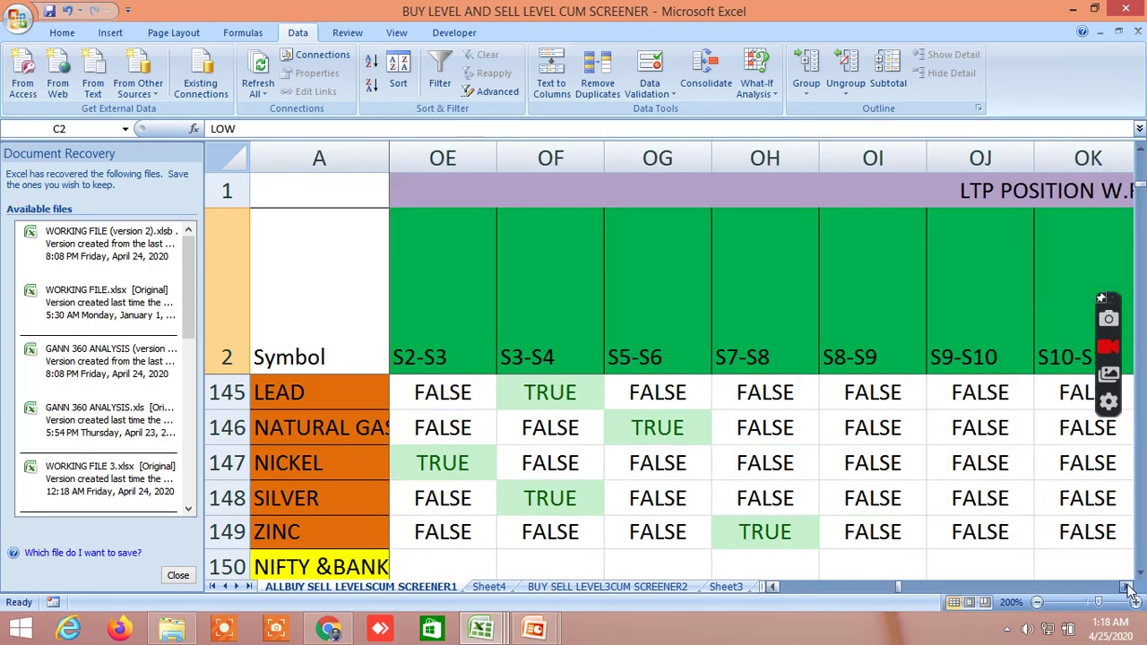
Step: Examine the LEAD to ZINC rows' 360 degree price analysis through the end of the second cycle and the start of the third
left_click(1128, 588)
left_click(1127, 588)
left_click(1128, 588)
left_click(1128, 588)
left_click(1127, 588)
left_click(1127, 588)
left_click(1128, 588)
left_click(1128, 588)
left_click(1128, 588)
left_click(1128, 588)
left_click(1127, 588)
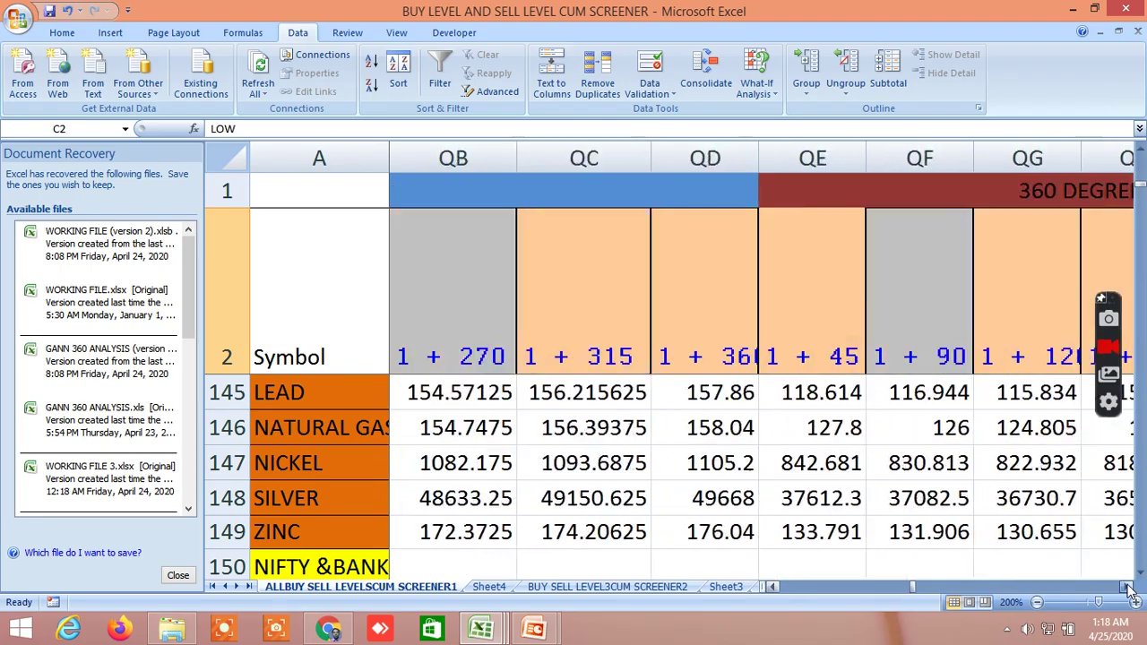
left_click(1128, 588)
left_click(1128, 588)
left_click(1128, 588)
left_click(1128, 588)
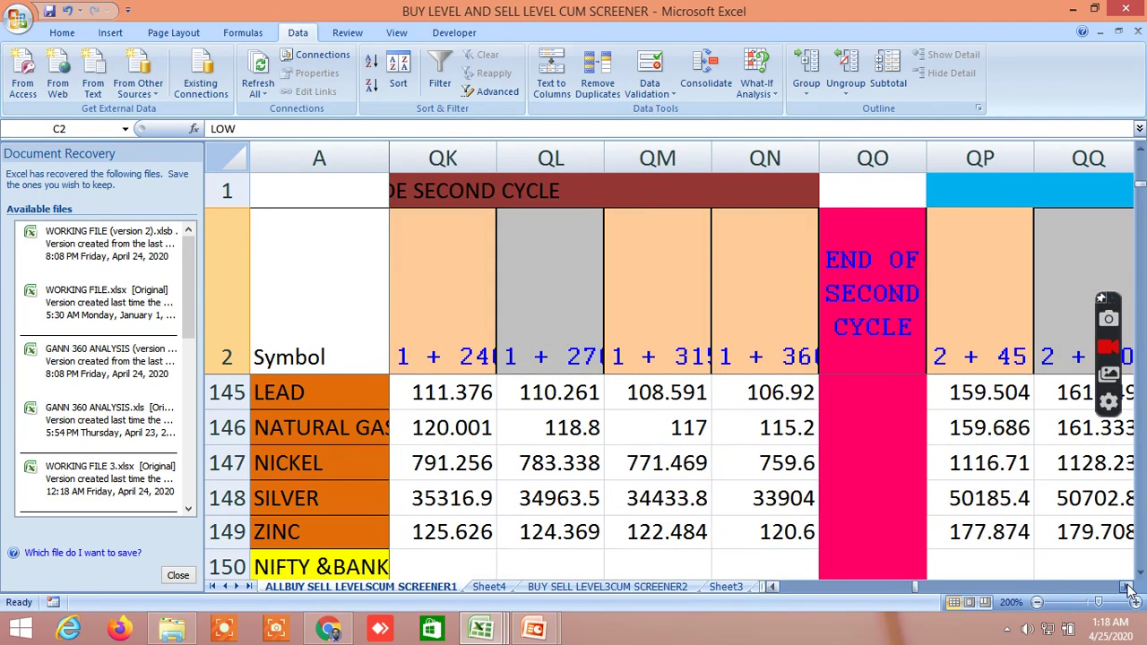
Step: Examine the LEAD to ZINC rows' third-cycle 360 degree price analysis and the 360 degree analysis with difference upside and downside
left_click(1128, 588)
left_click(1127, 588)
left_click(1128, 588)
left_click(1127, 588)
left_click(1127, 588)
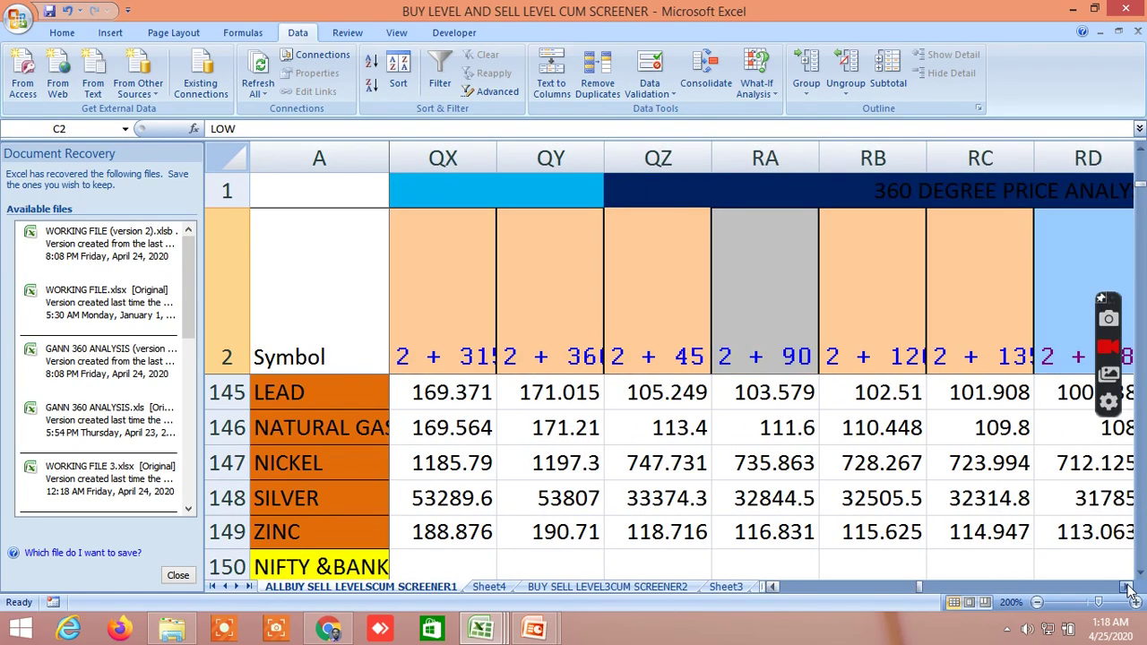
left_click(1128, 588)
left_click(1128, 588)
left_click(1127, 588)
left_click(1127, 588)
left_click(1127, 587)
left_click(1128, 588)
left_click(1128, 588)
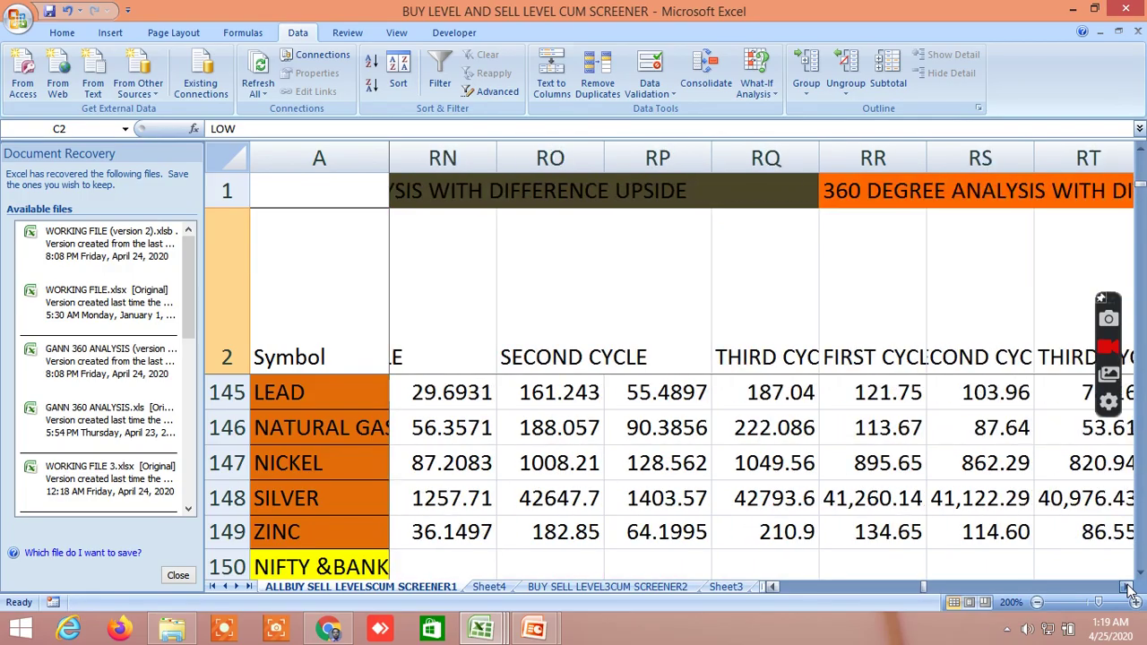
Step: Examine the same commodities' number vibration 7 buy/sell levels and the remaining targets through T11
left_click(1128, 588)
left_click(1128, 588)
left_click(1128, 587)
left_click(1127, 588)
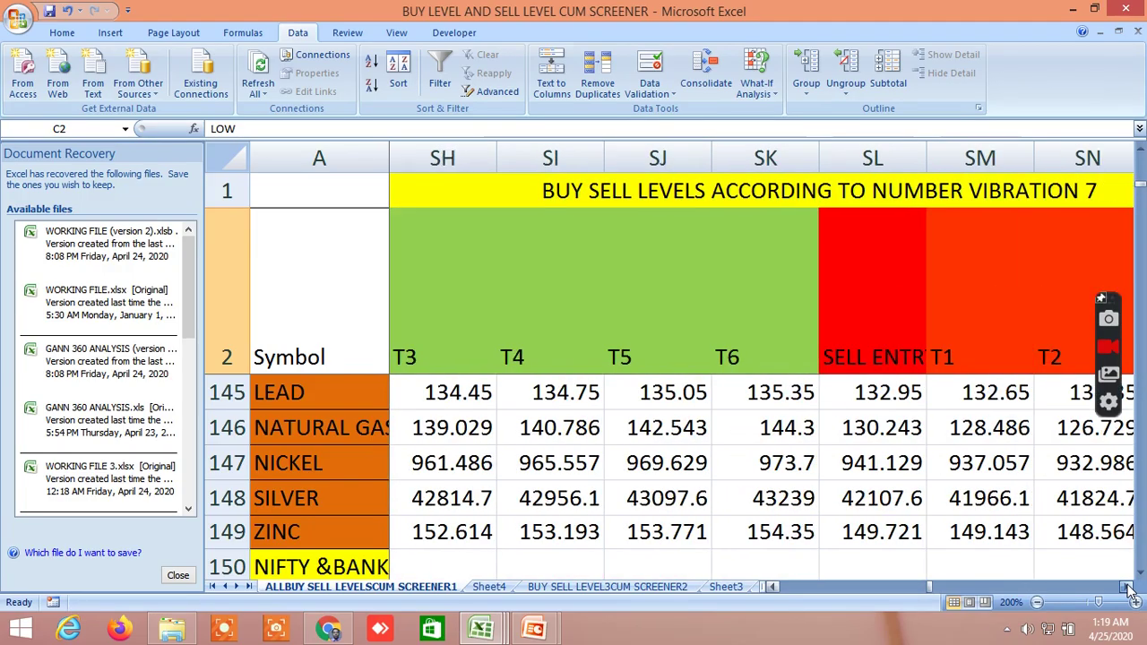
left_click(1128, 588)
left_click(1127, 588)
left_click(1128, 588)
left_click(1127, 588)
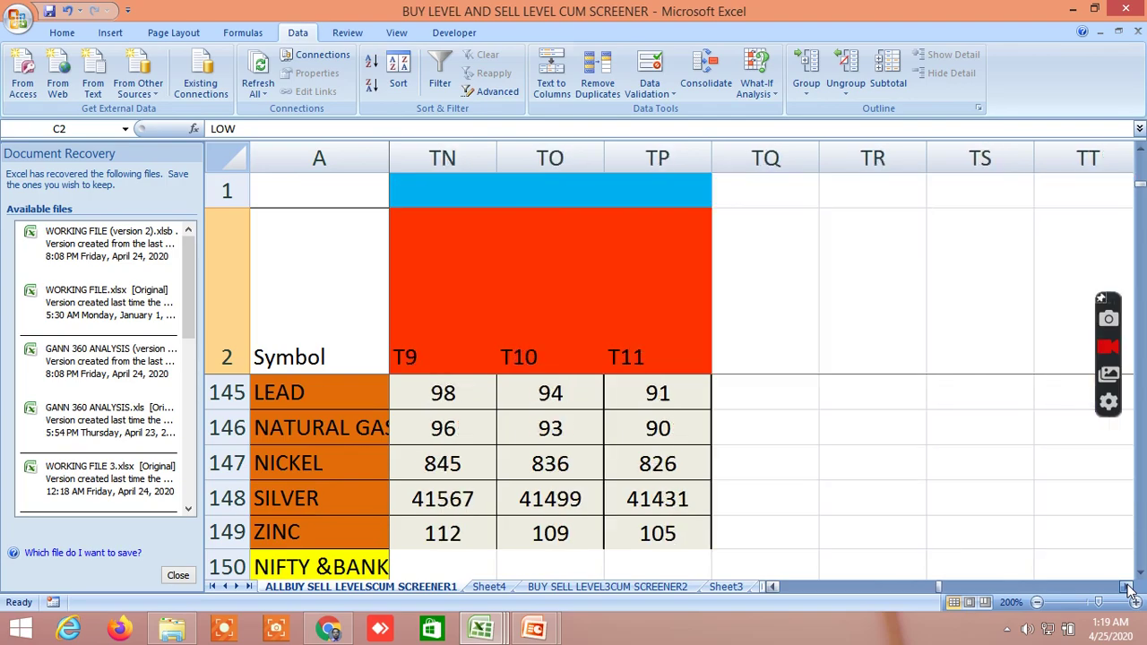
left_click(1127, 588)
Step: Examine the stock rows from AMARAJABAT to ASIANPAINT across all analysis columns, from HIGH to the last target, and return to the first columns
left_click_drag(946, 586, 777, 587)
scroll(834, 492, "up", 1)
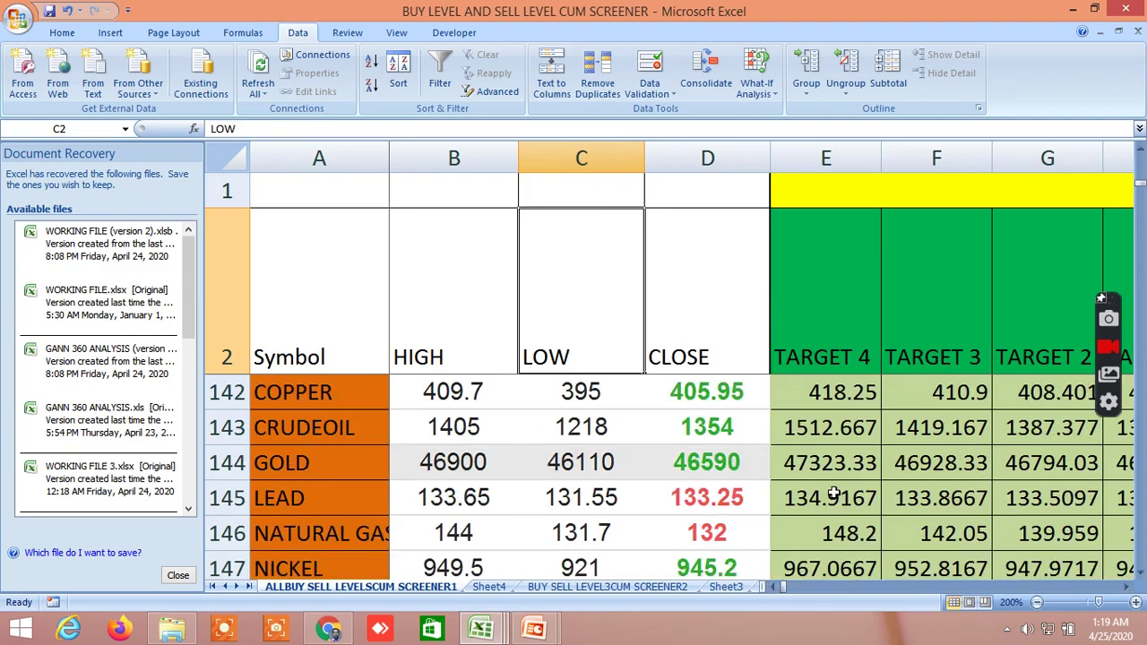
scroll(834, 492, "down", 6)
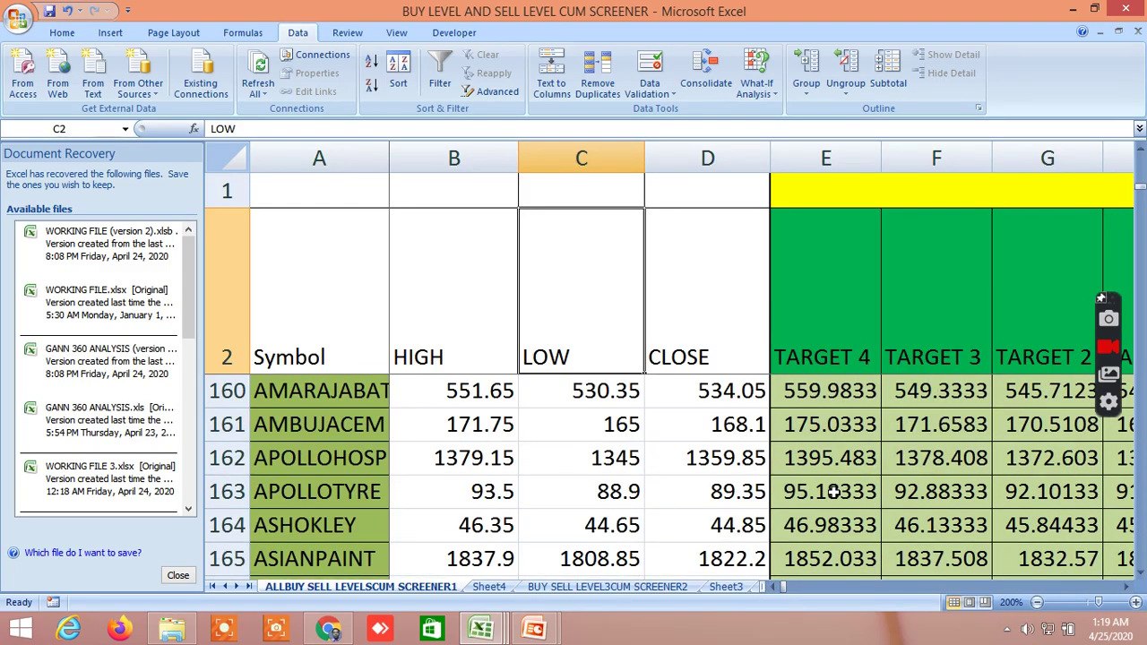
left_click_drag(1128, 589, 1127, 589)
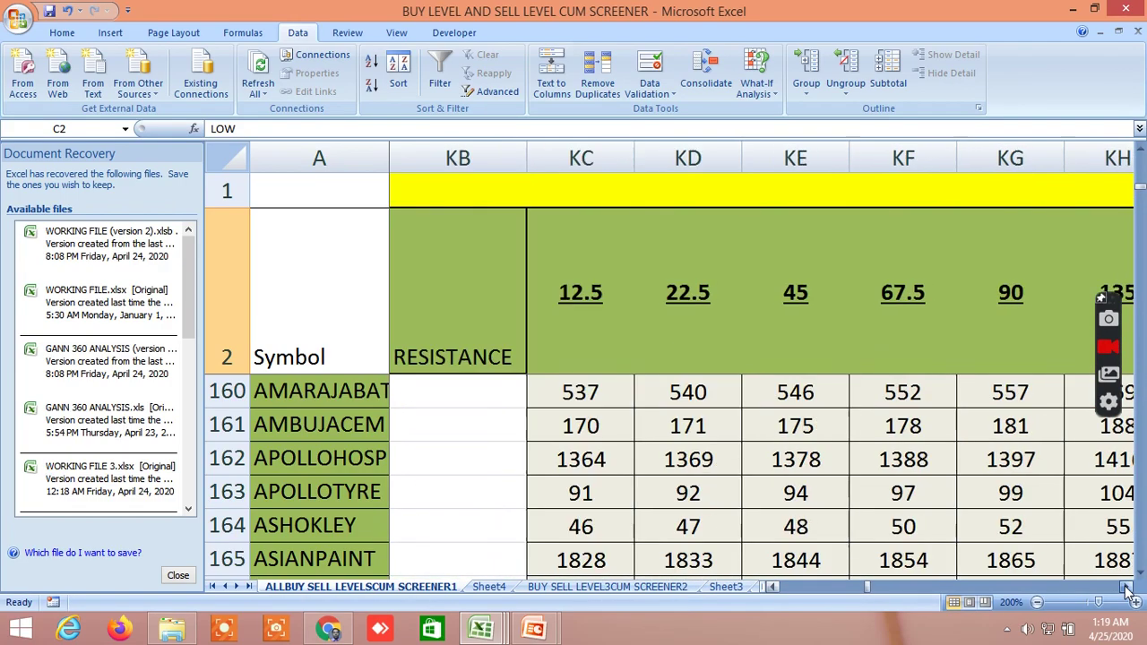
left_click(1127, 589)
left_click(1128, 588)
left_click_drag(1127, 589, 1128, 589)
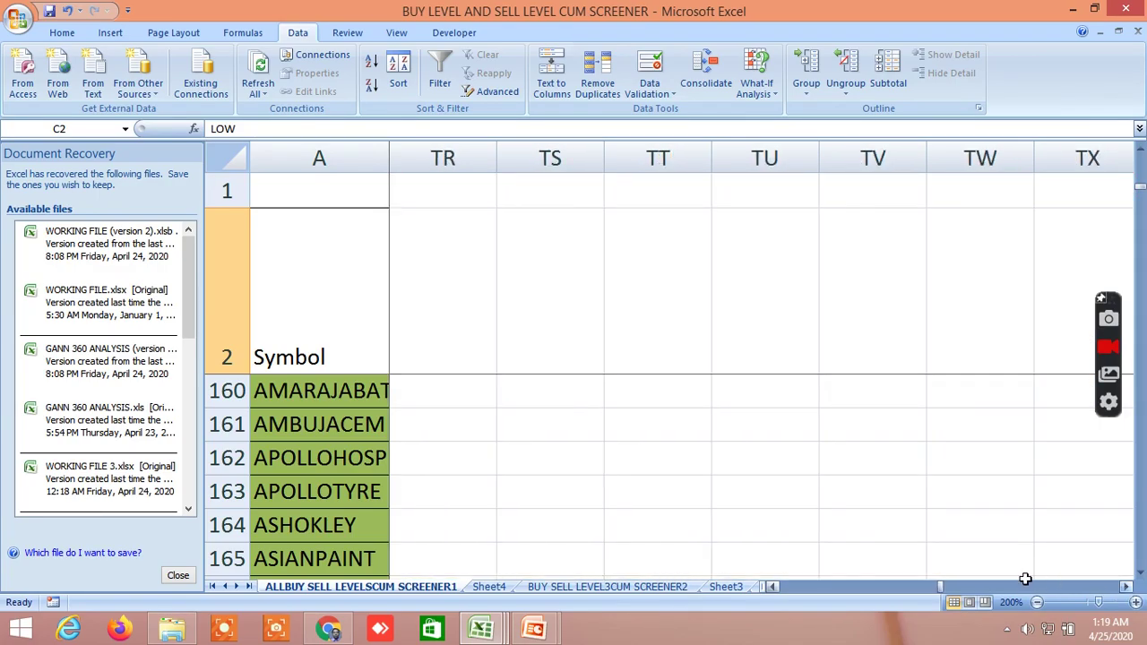
left_click_drag(943, 593, 780, 588)
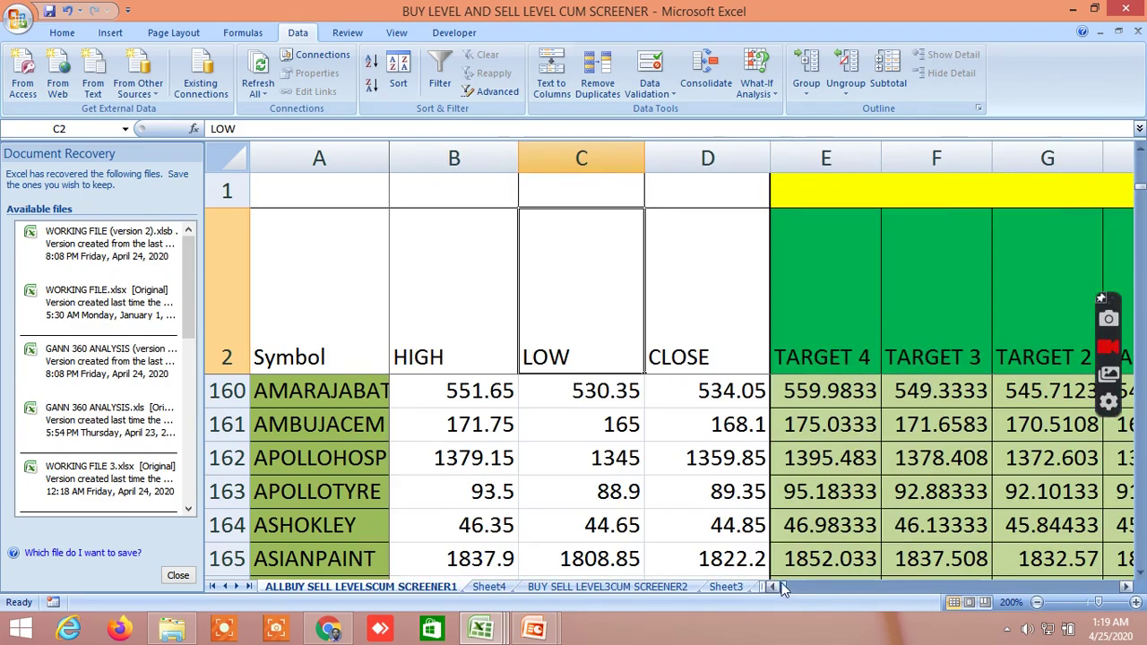
Step: Open the BUY SELL LEVEL3CUM SCREENER2 sheet and examine the uptrend and downtrend buy/sell levels from the first stock row
left_click(633, 587)
scroll(702, 401, "up", 15)
scroll(702, 400, "up", 20)
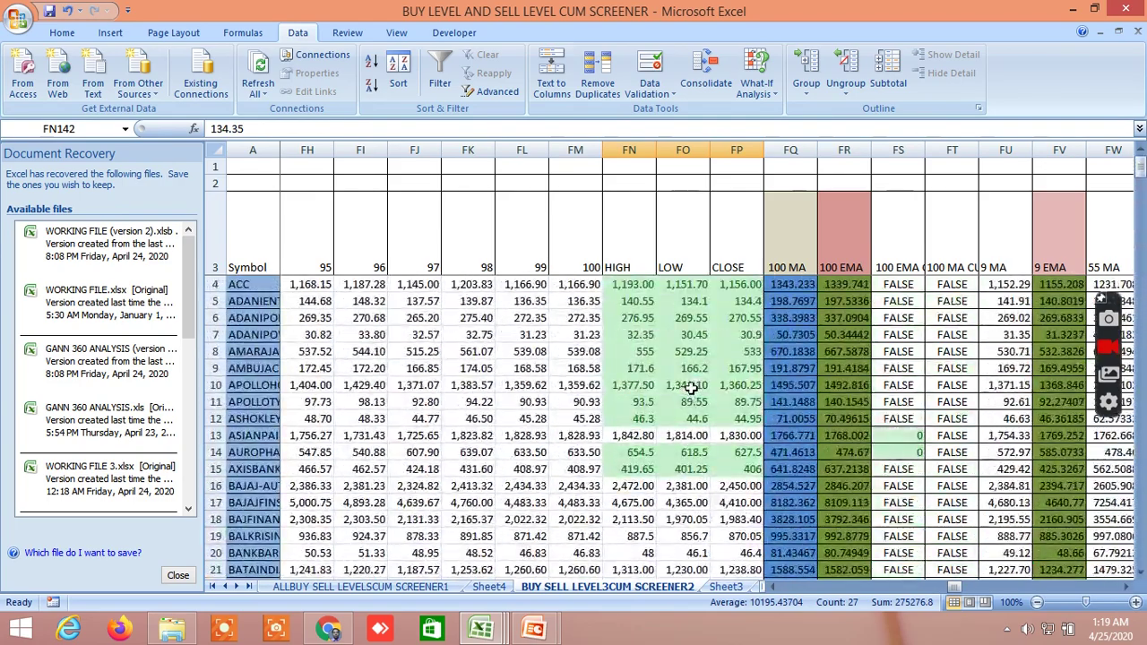
left_click_drag(956, 592, 785, 598)
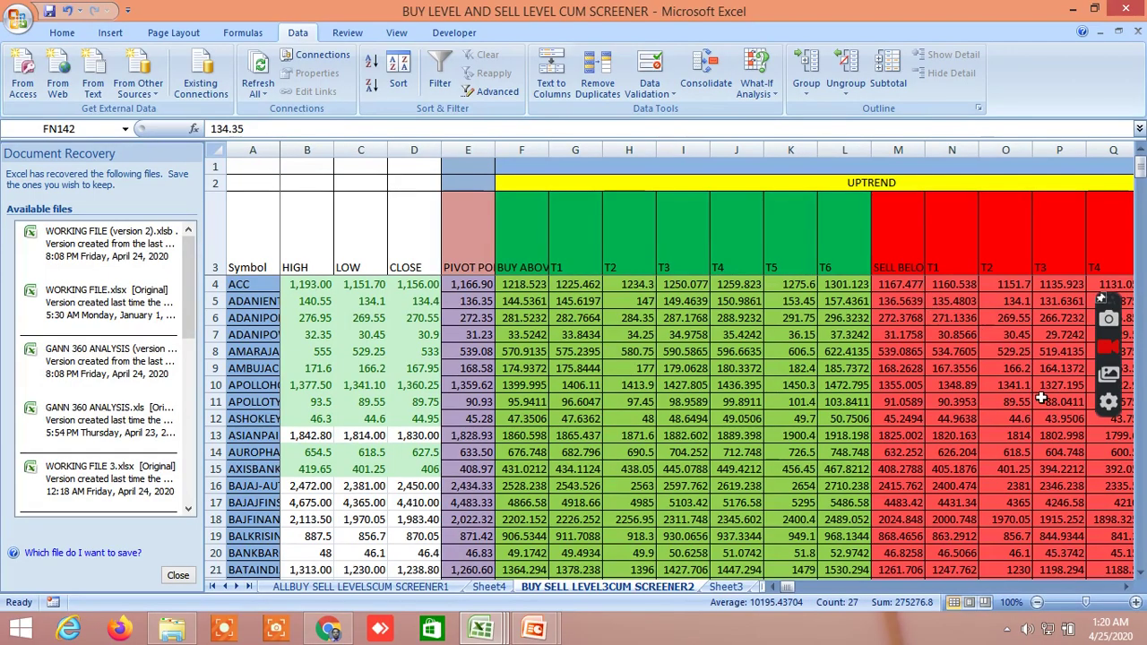
left_click(1127, 587)
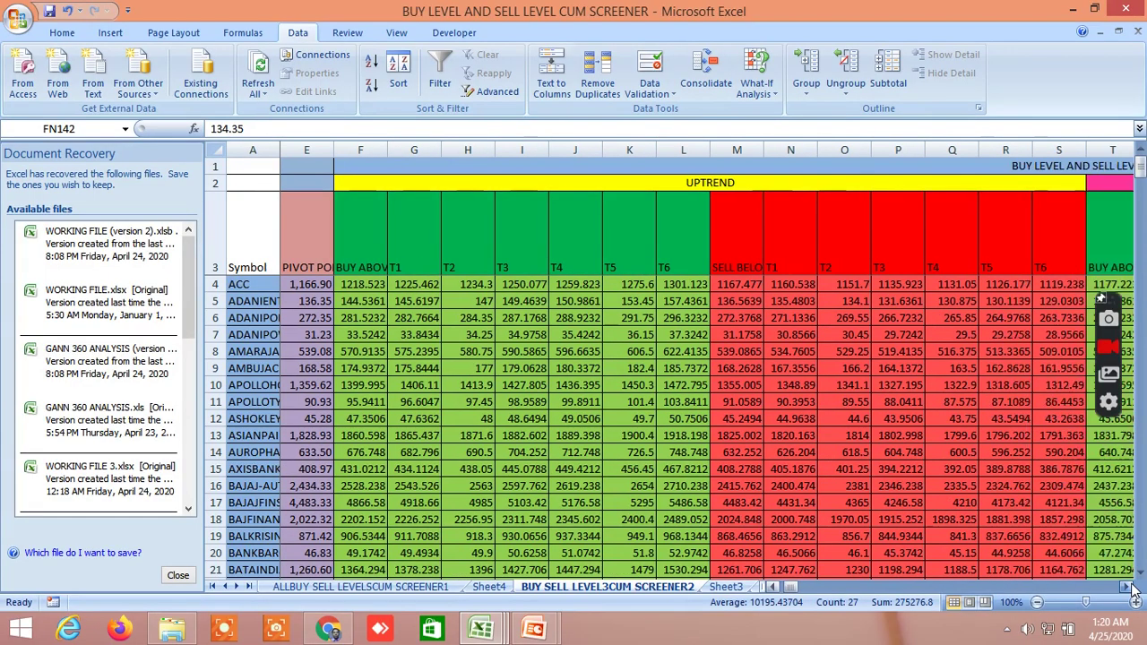
left_click(1128, 587)
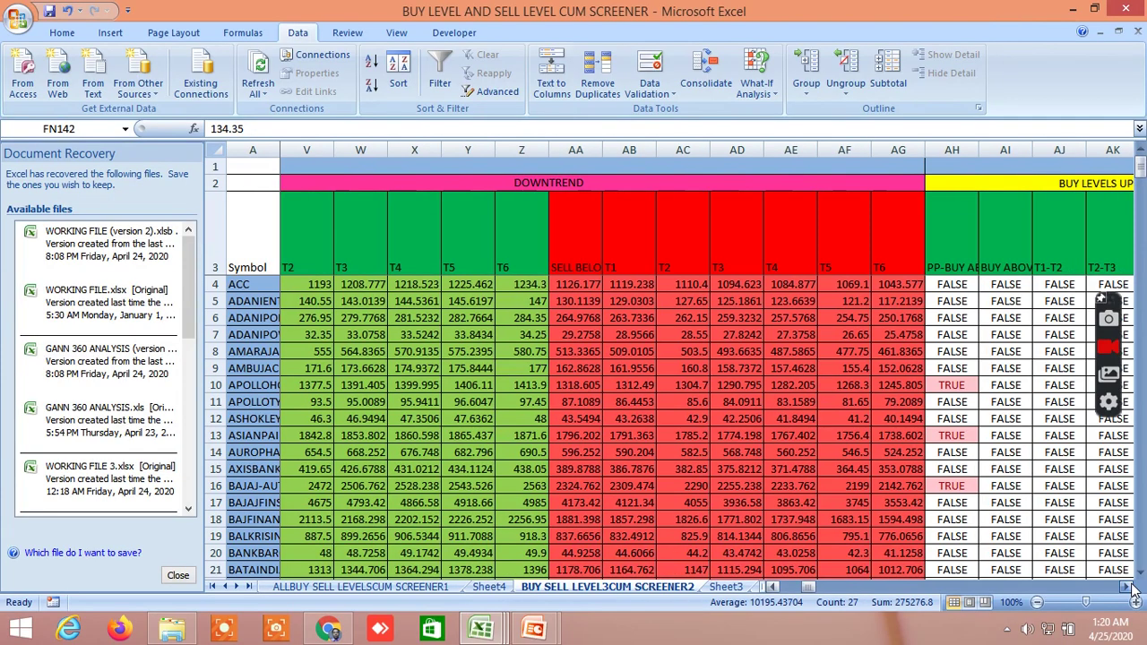
Step: Examine the LTP position against the buy/sell levels, the LTP close to entry level columns and the 5-30 MA cross
left_click(1128, 587)
left_click(1127, 587)
left_click(1127, 587)
left_click(1129, 587)
left_click(1128, 587)
left_click(1128, 587)
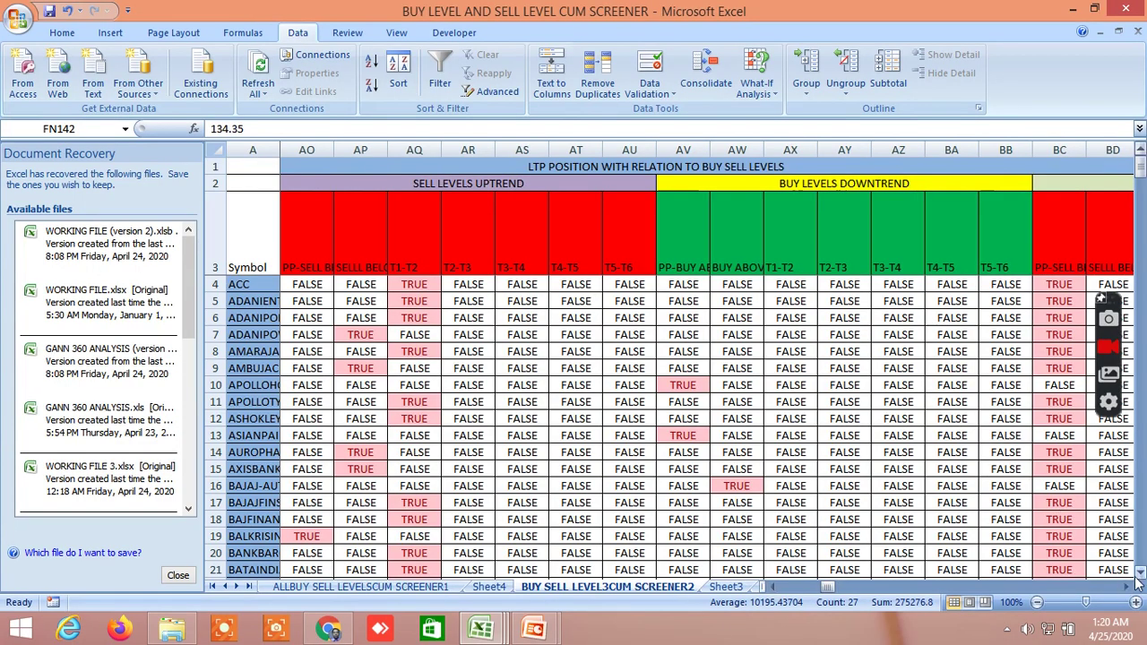
scroll(1129, 588, "right", 16)
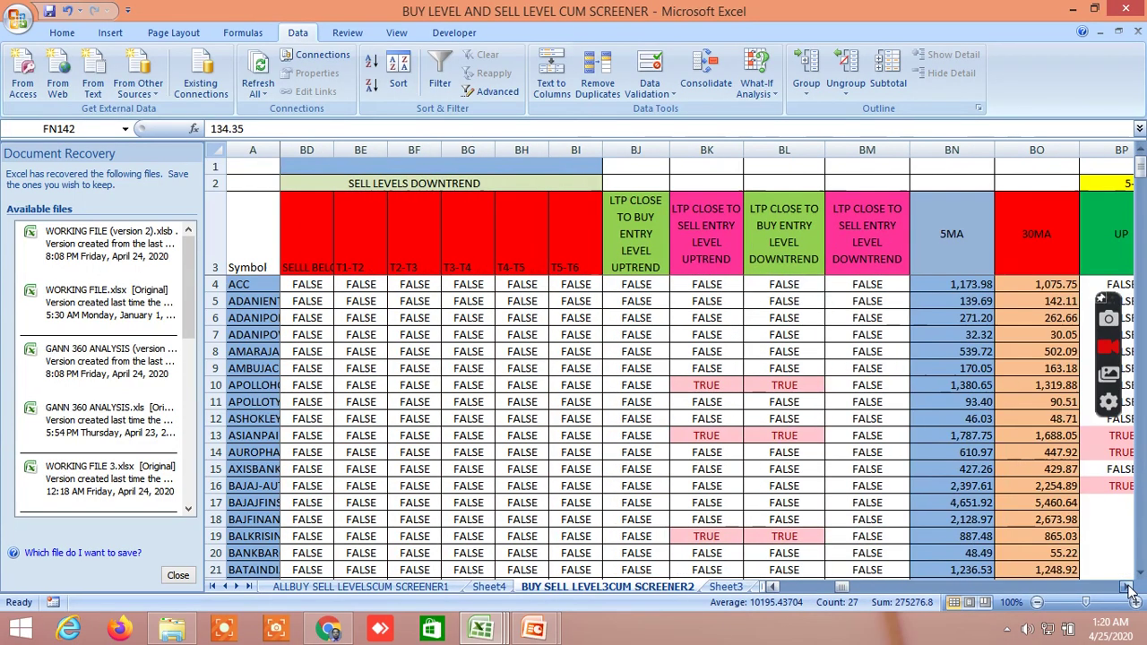
scroll(1129, 588, "right", 5)
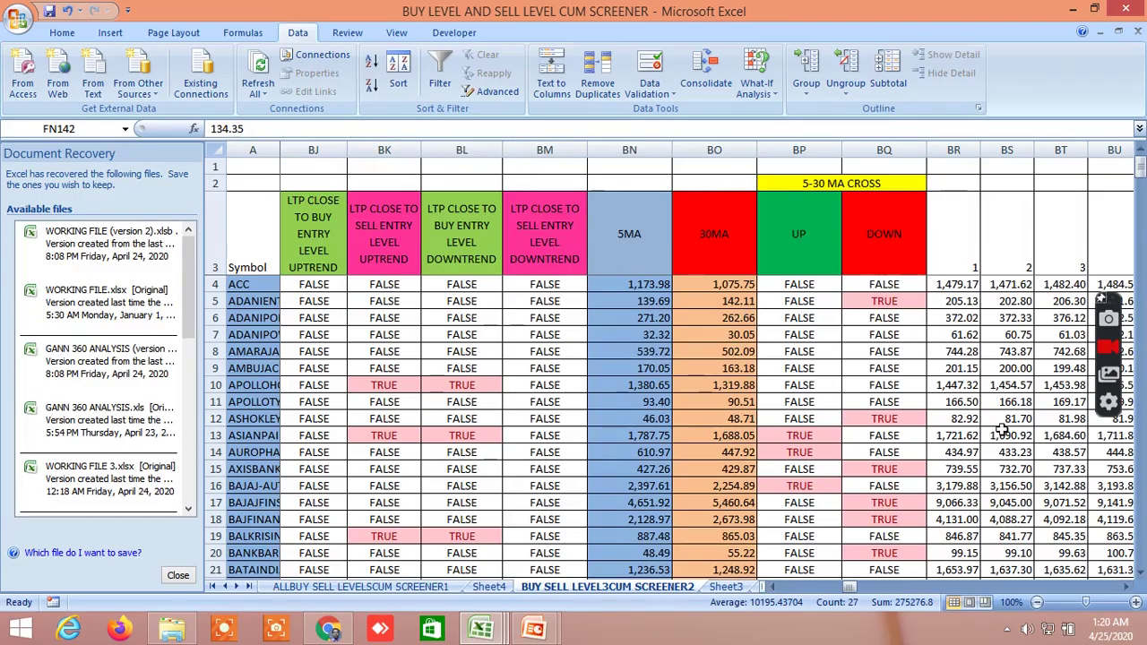
Step: Examine the numbered price history, the moving average and EMA cross columns, and the long term EMAs through PULL BACK SELL 2
scroll(1131, 588, "right", 11)
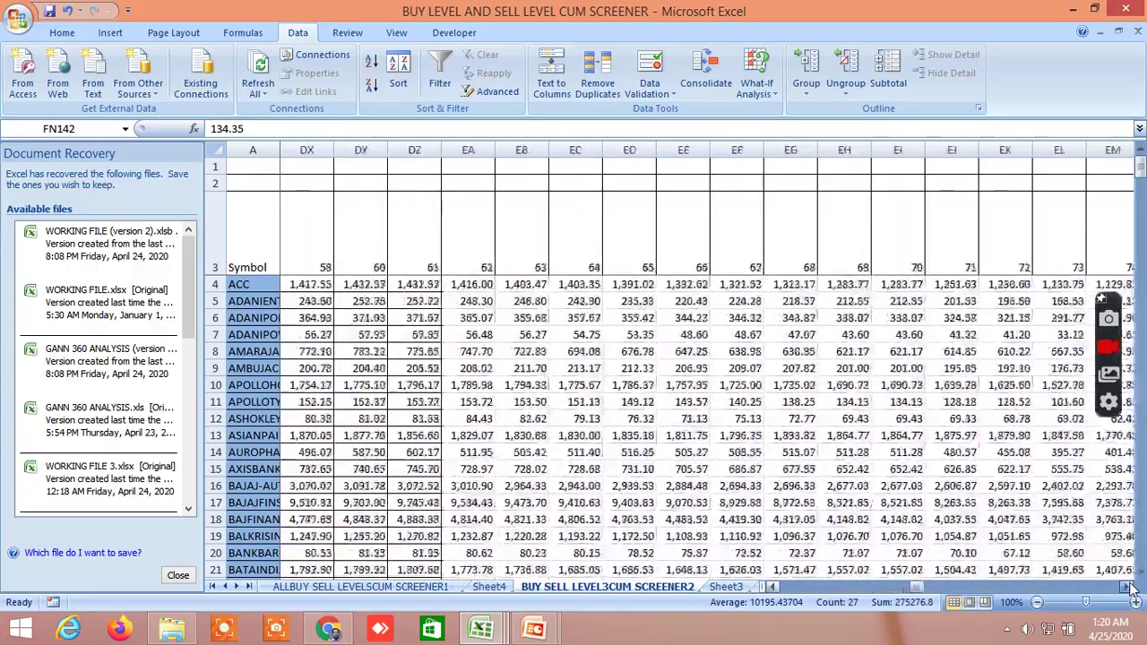
scroll(1131, 588, "right", 20)
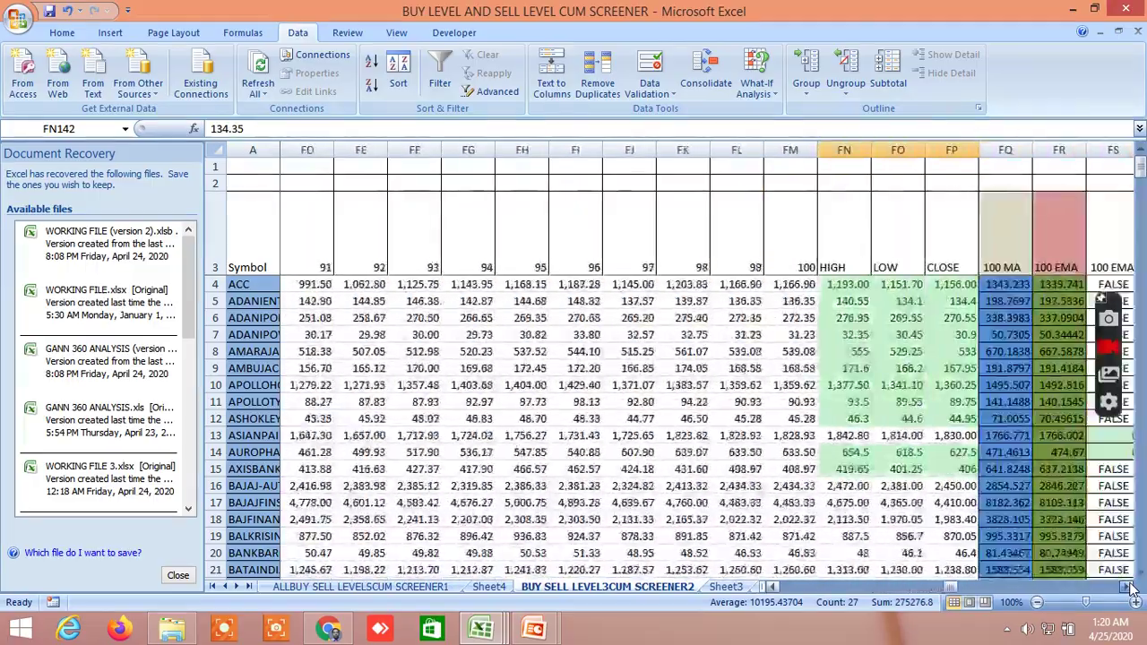
scroll(1131, 588, "right", 20)
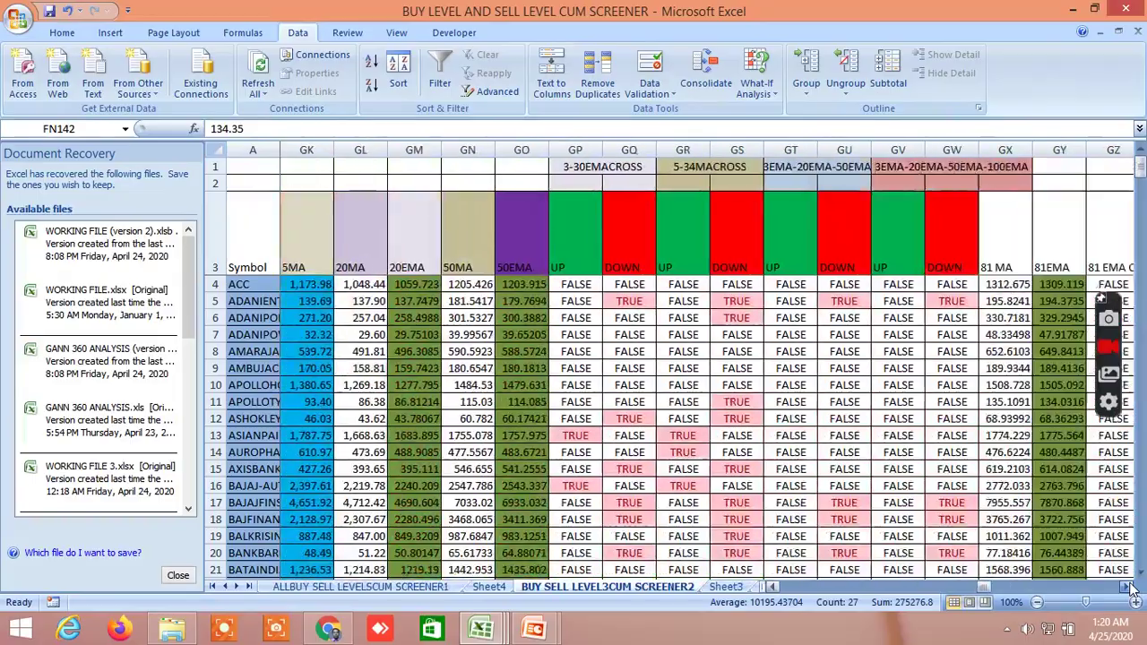
scroll(1131, 588, "right", 20)
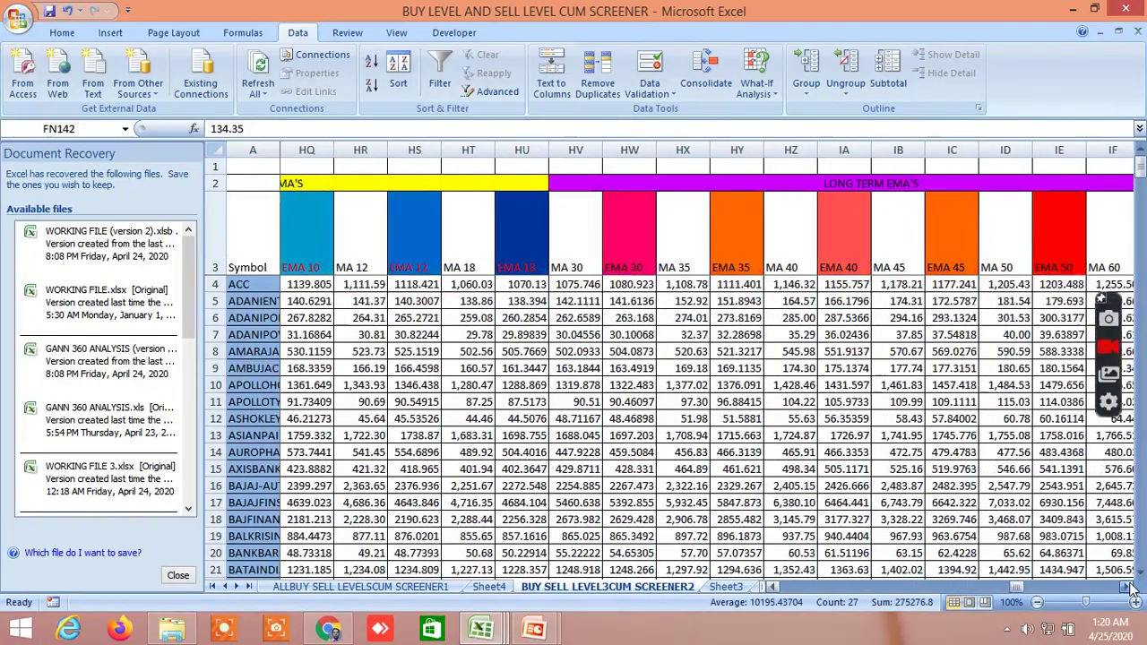
scroll(1131, 588, "right", 1)
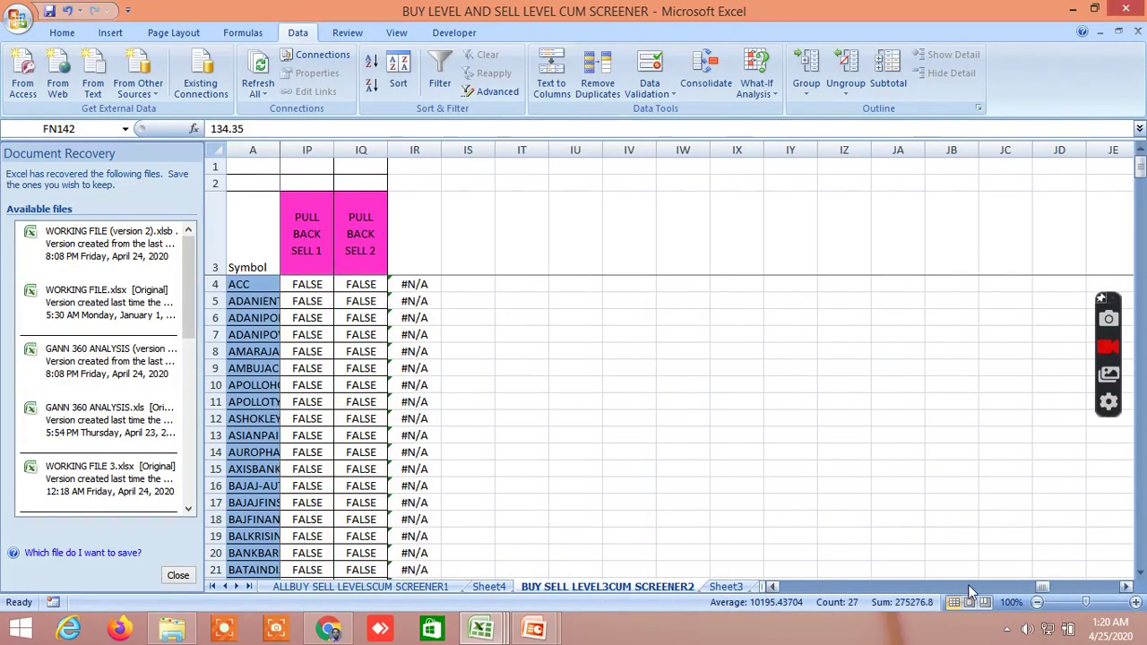
Step: Go back to the 100 MA CUT column, inspect its row 23 formula and header, and review its flags down the stock list
left_click_drag(1041, 590, 958, 583)
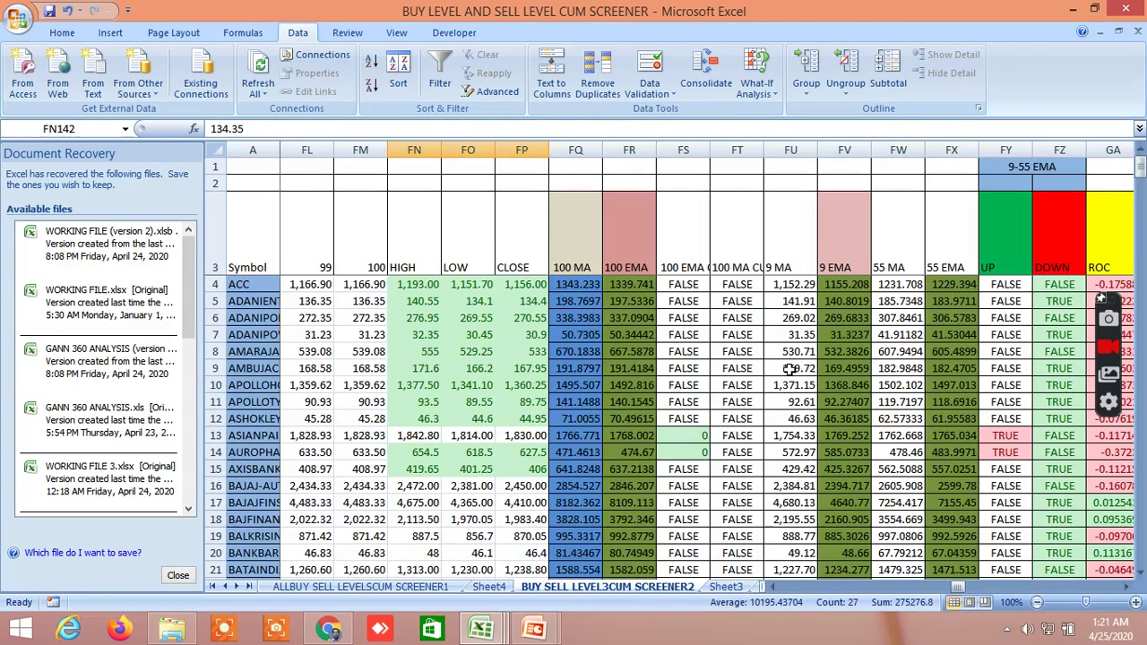
scroll(789, 368, "down", 4)
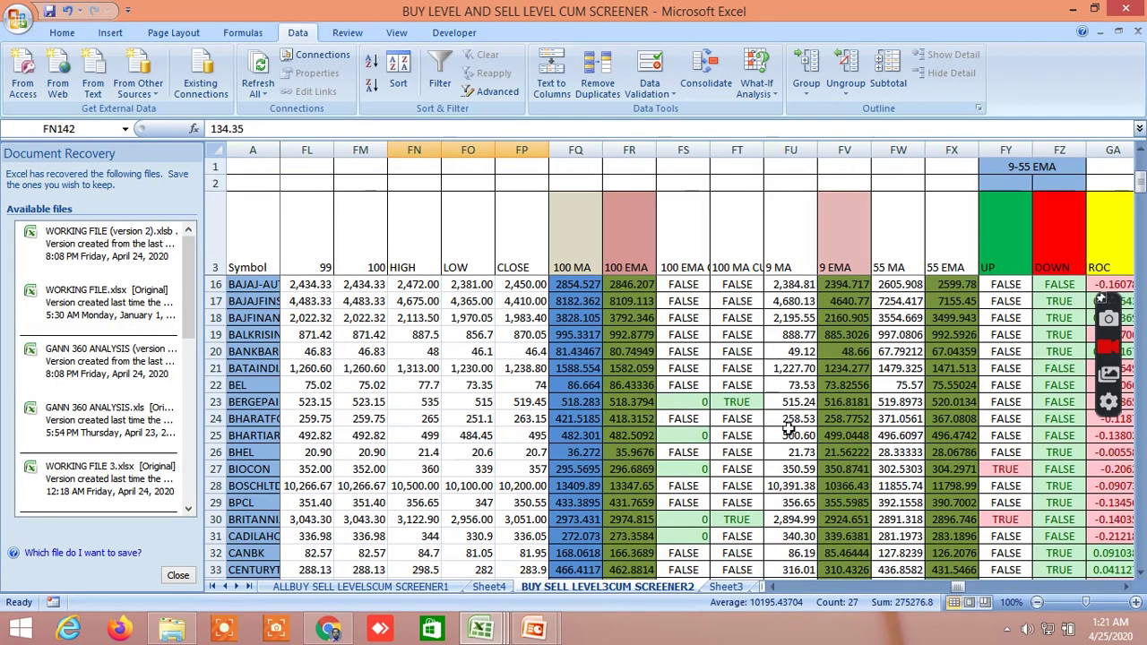
left_click(739, 402)
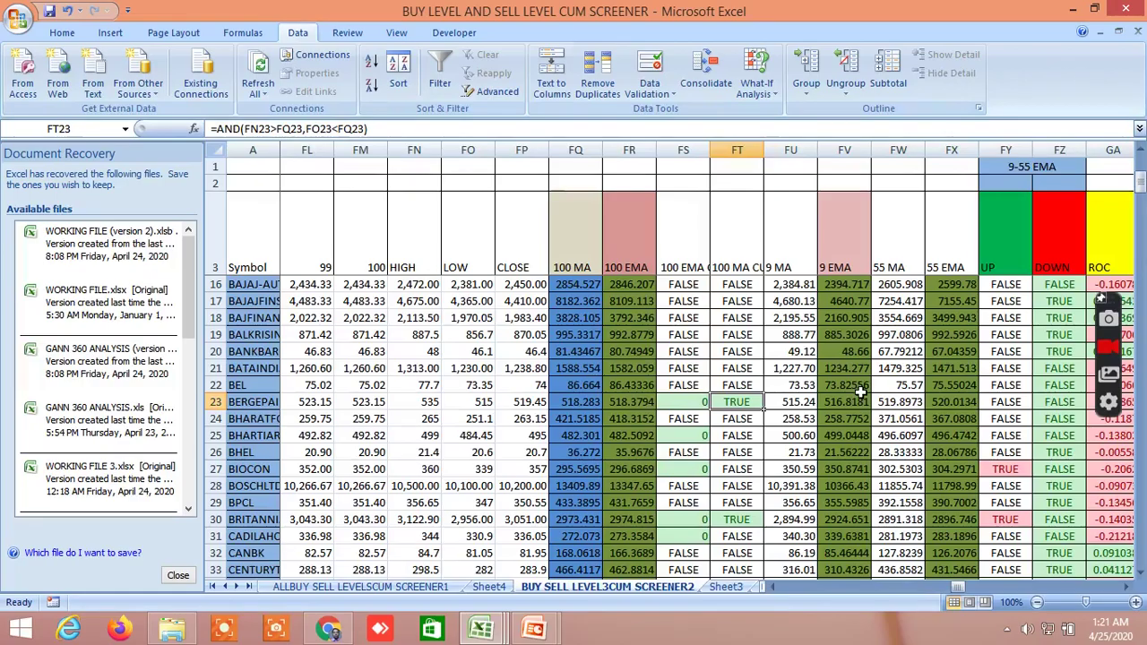
left_click(744, 245)
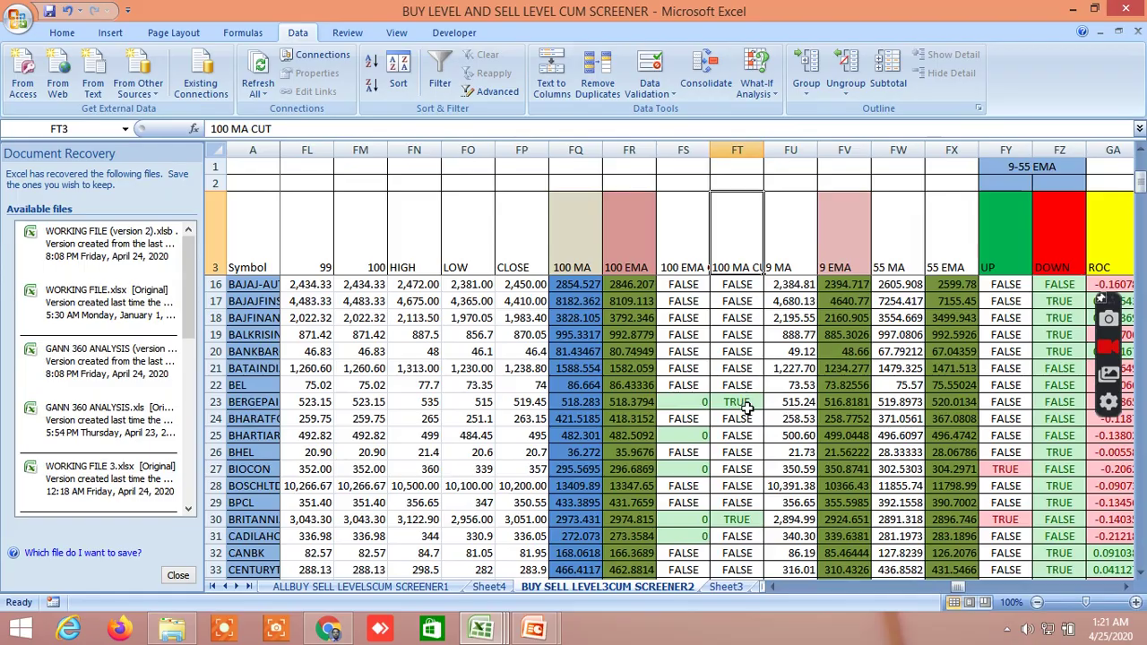
scroll(747, 409, "down", 8)
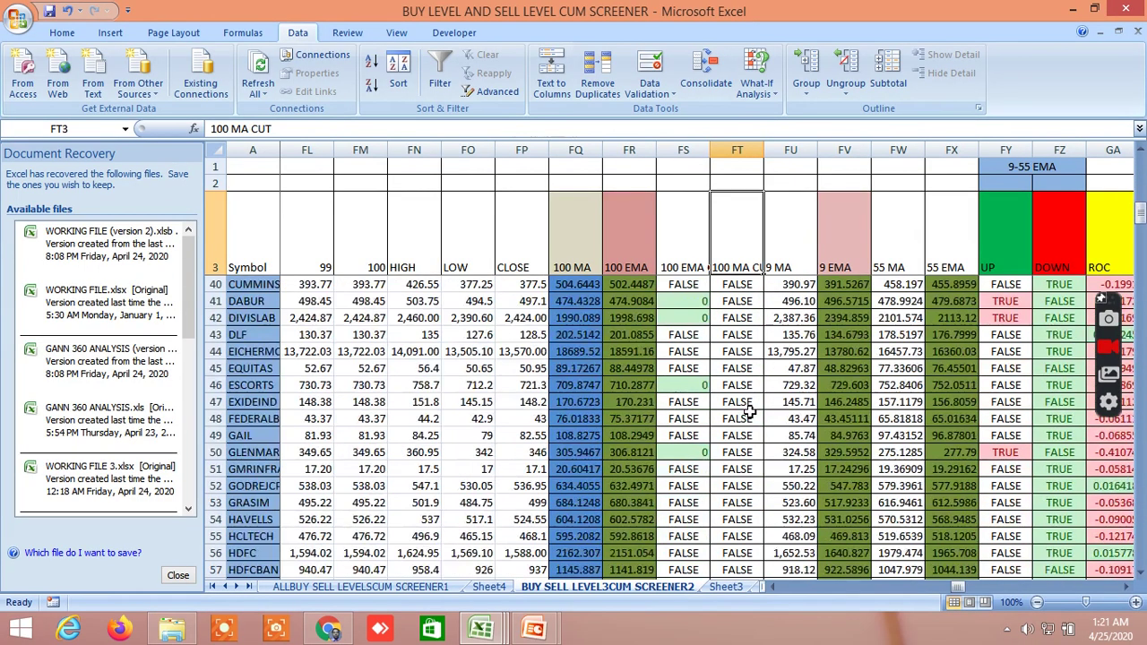
scroll(748, 409, "down", 13)
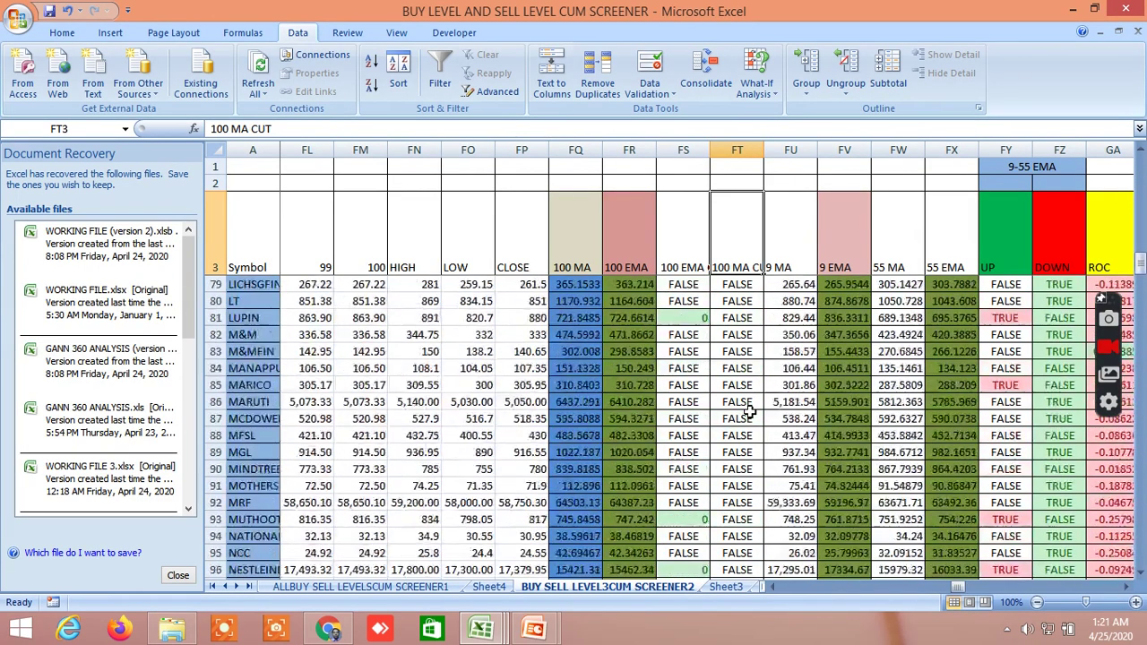
scroll(748, 408, "down", 11)
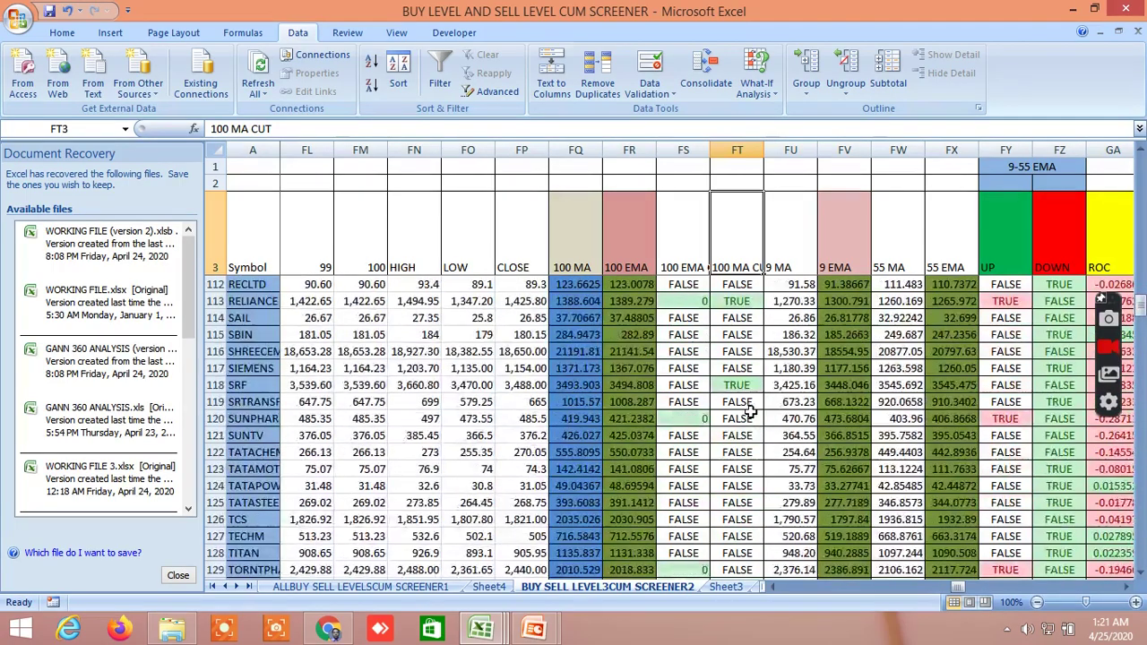
scroll(752, 410, "up", 12)
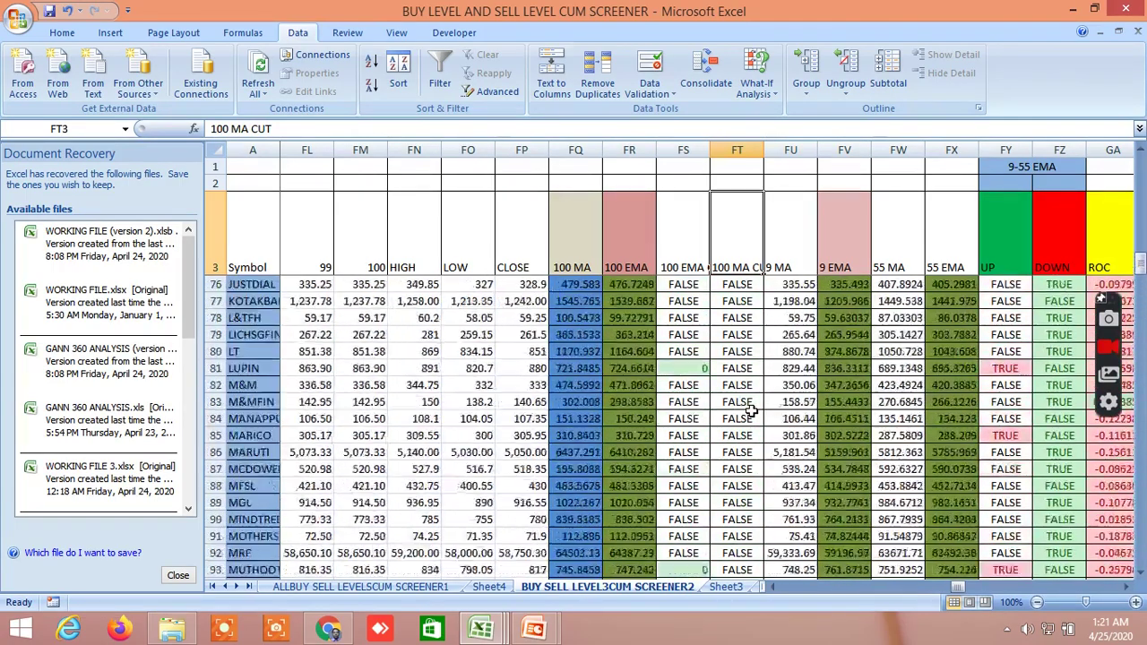
scroll(751, 411, "up", 20)
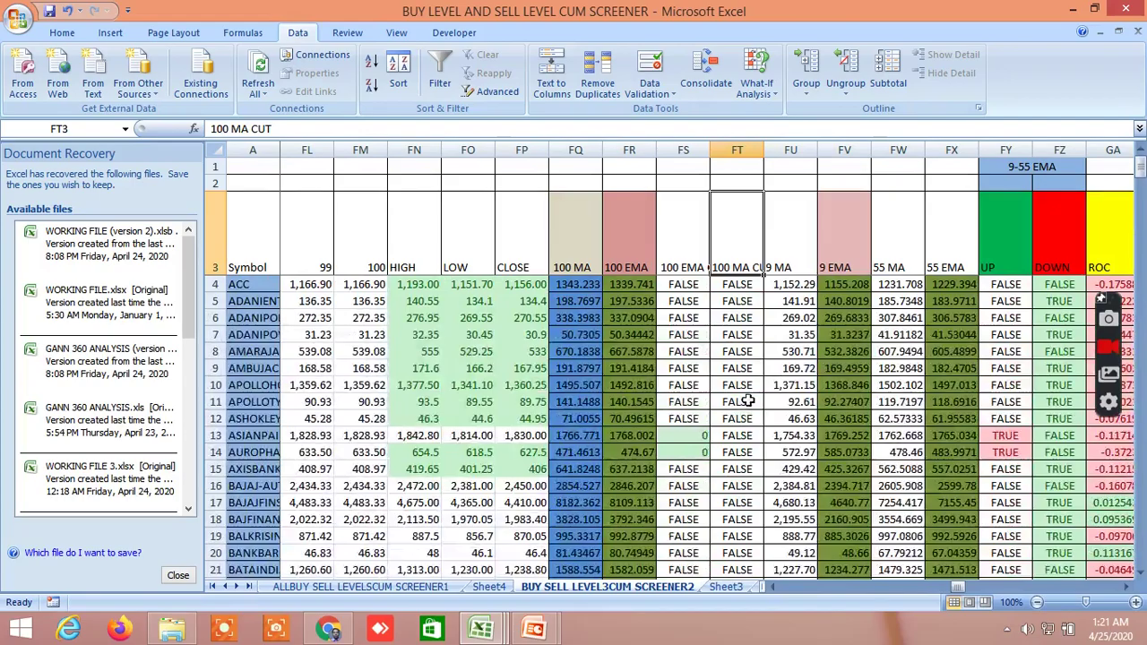
Step: Inspect the flagged 100 MA CUT formulas in rows 23 and 30 against the high, low and 100 MA values
scroll(746, 385, "down", 4)
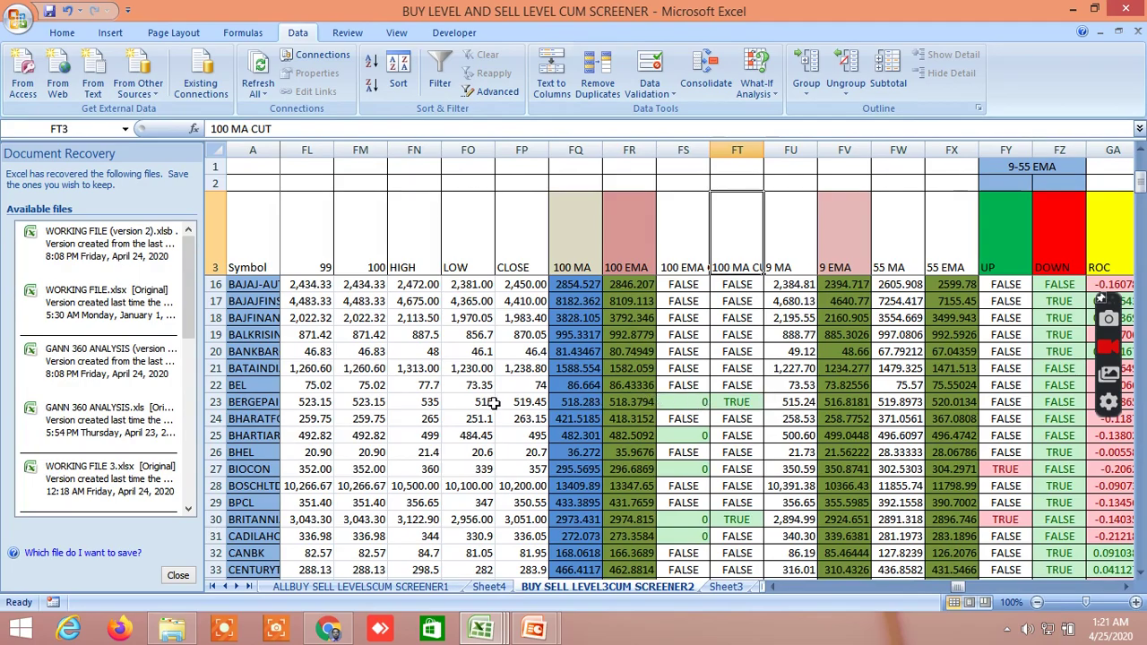
left_click(736, 404)
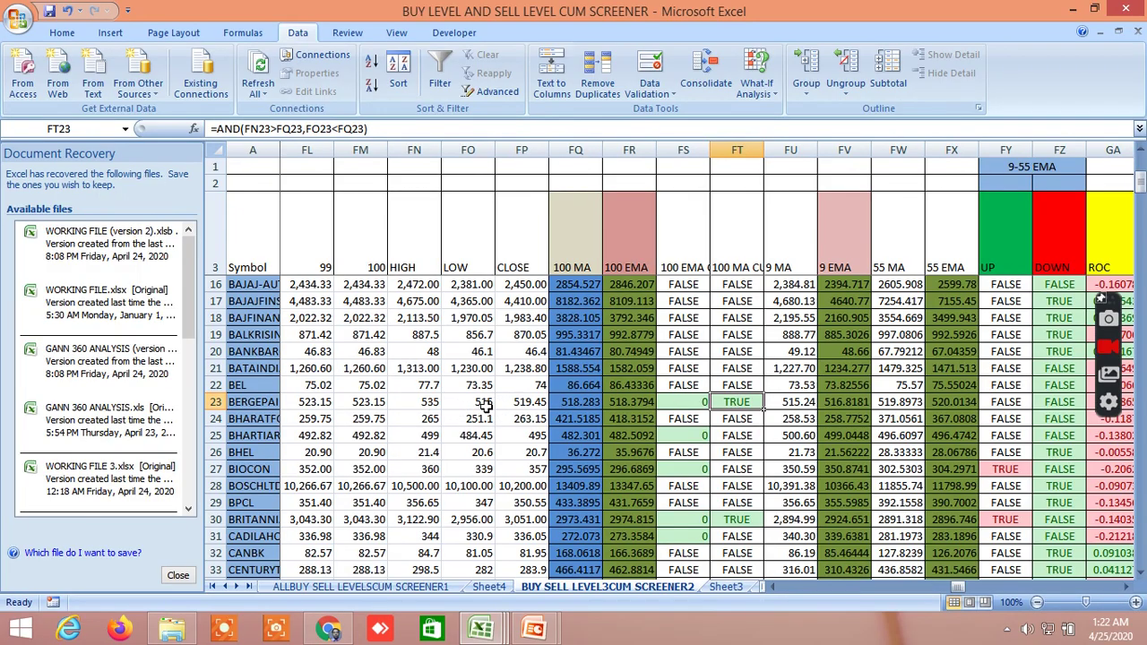
scroll(537, 409, "down", 1)
scroll(542, 410, "up", 1)
scroll(685, 435, "down", 2)
left_click(742, 419)
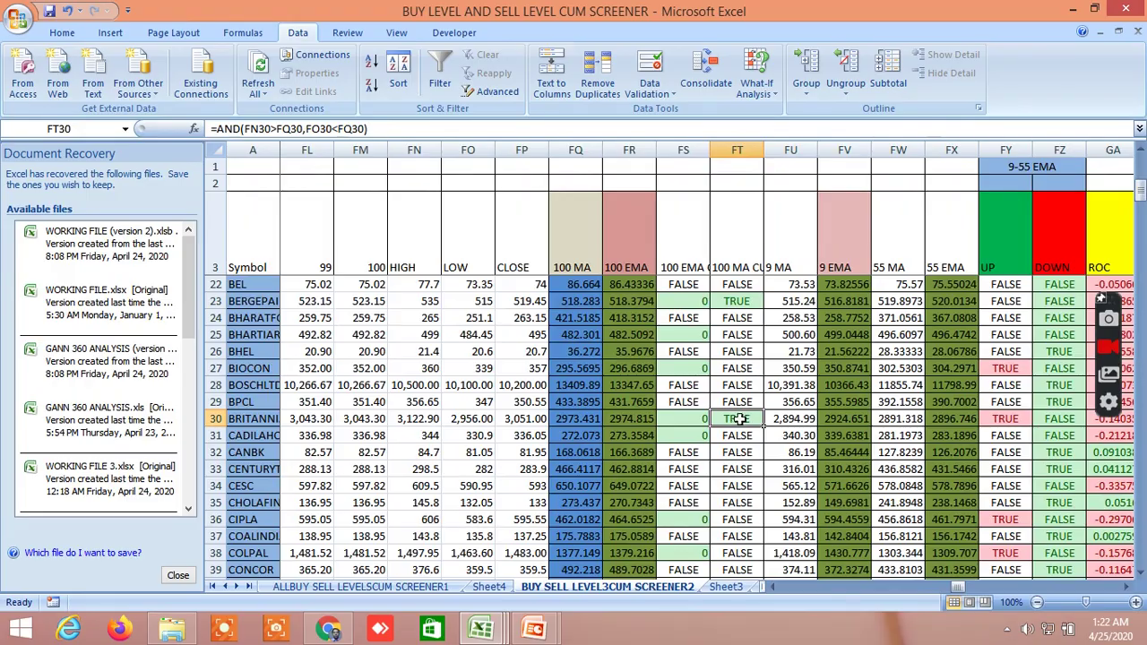
Step: Check the remaining flagged 100 MA CUT cells in rows 66, 113 and 118, and return to the first stock row
scroll(741, 439, "down", 5)
scroll(741, 443, "down", 6)
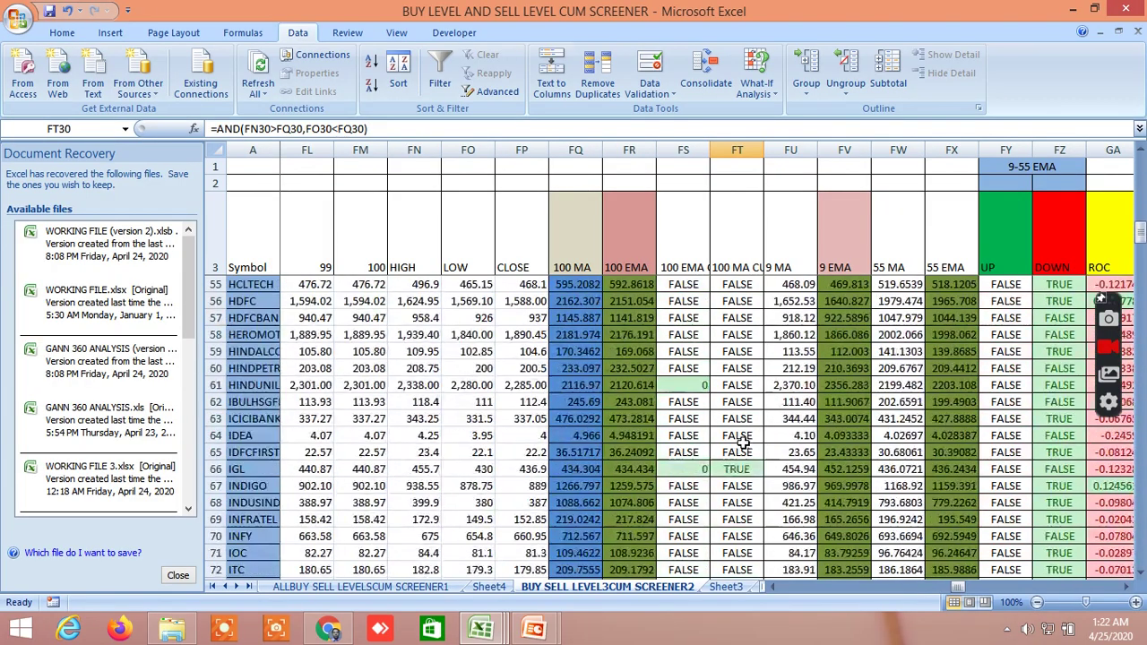
left_click(742, 471)
scroll(744, 479, "down", 11)
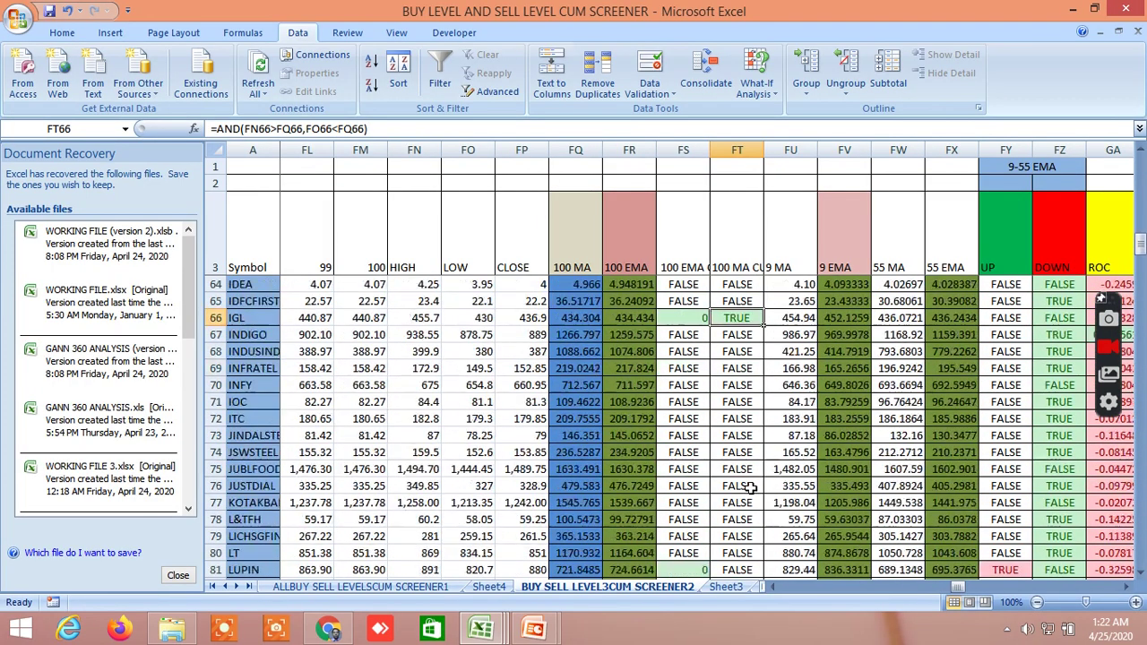
scroll(747, 486, "down", 6)
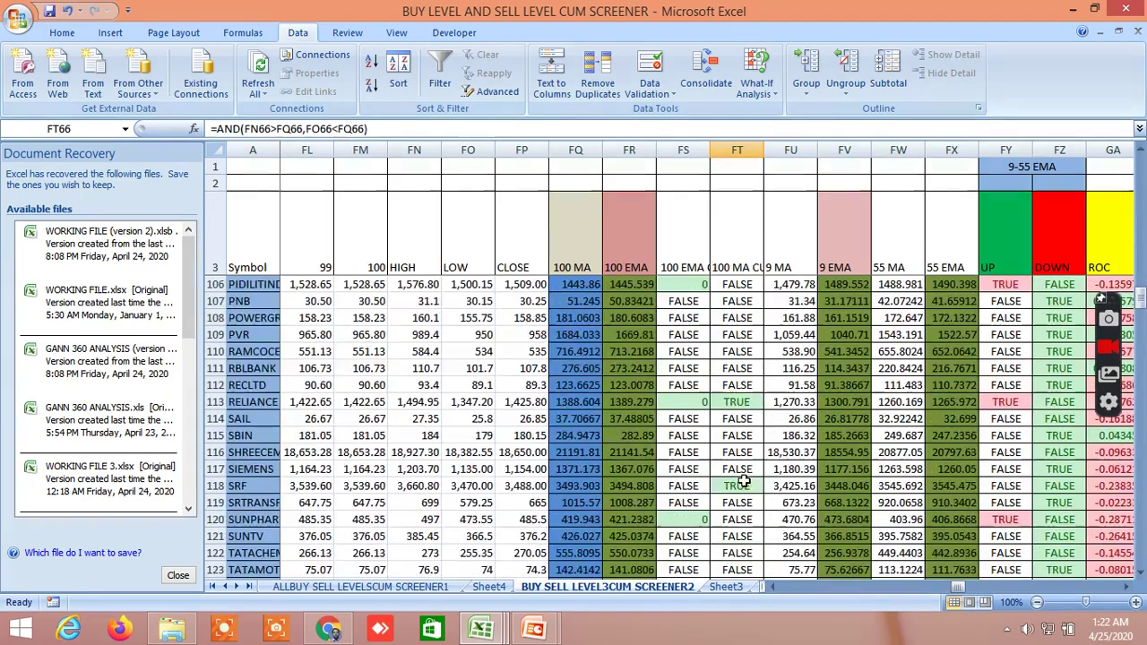
left_click(733, 403)
scroll(733, 402, "down", 2)
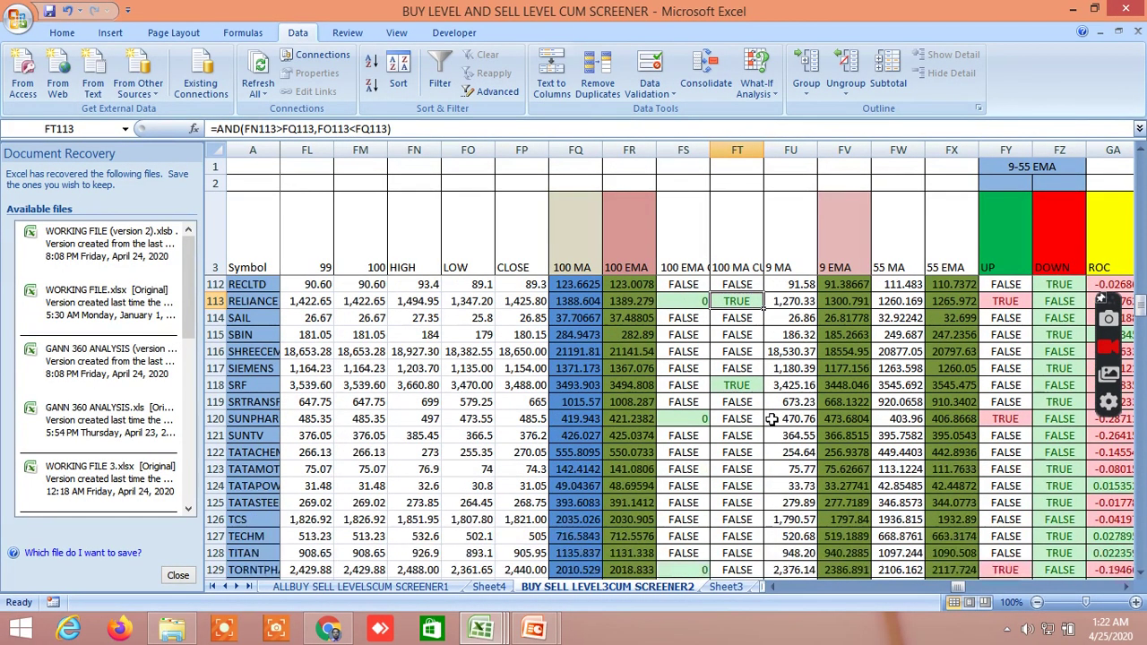
left_click(734, 388)
scroll(799, 404, "up", 20)
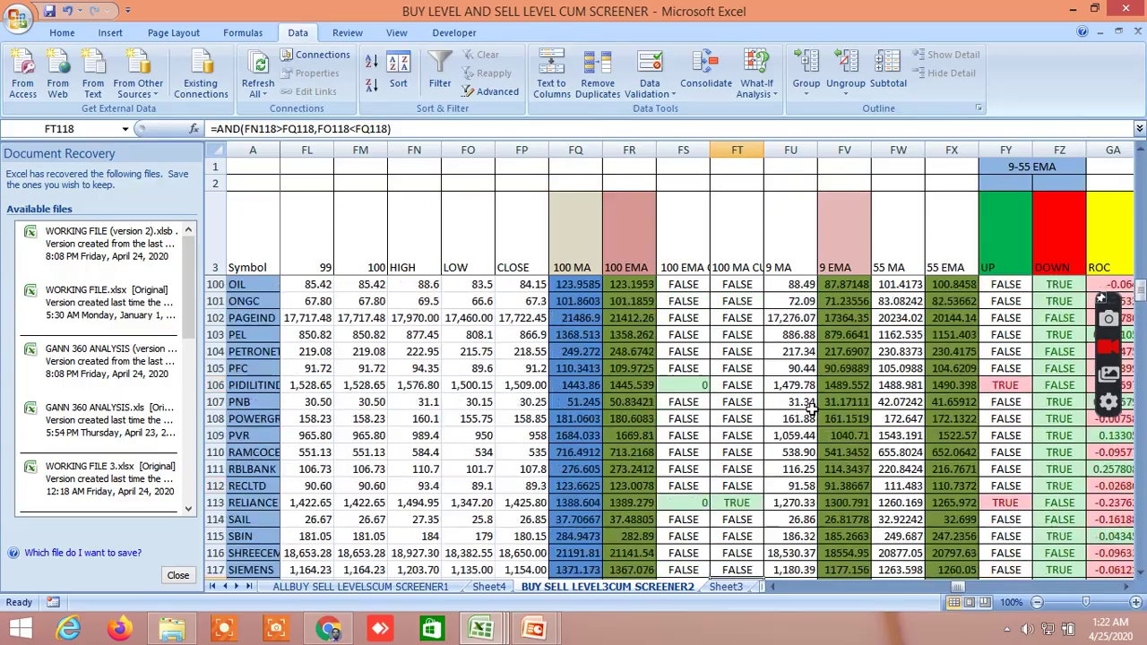
scroll(796, 365, "up", 15)
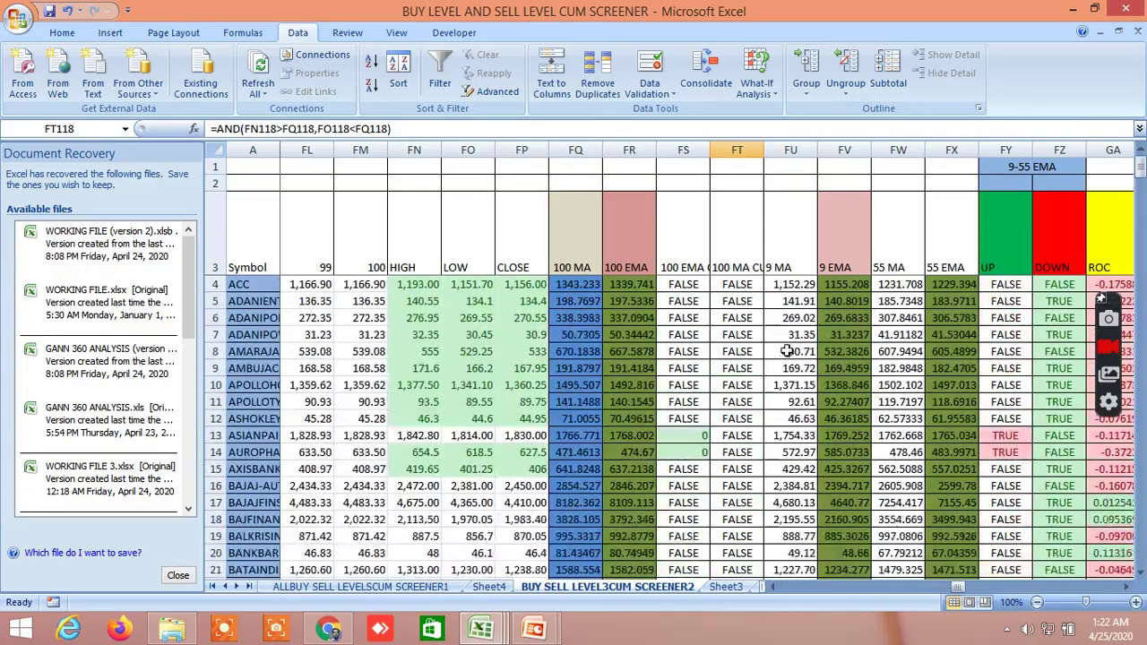
Step: Examine the 9-55 EMA and 14 EMA signals and the 3-30 EMA, 5-34 MA and multiple EMA cross columns
left_click(1128, 587)
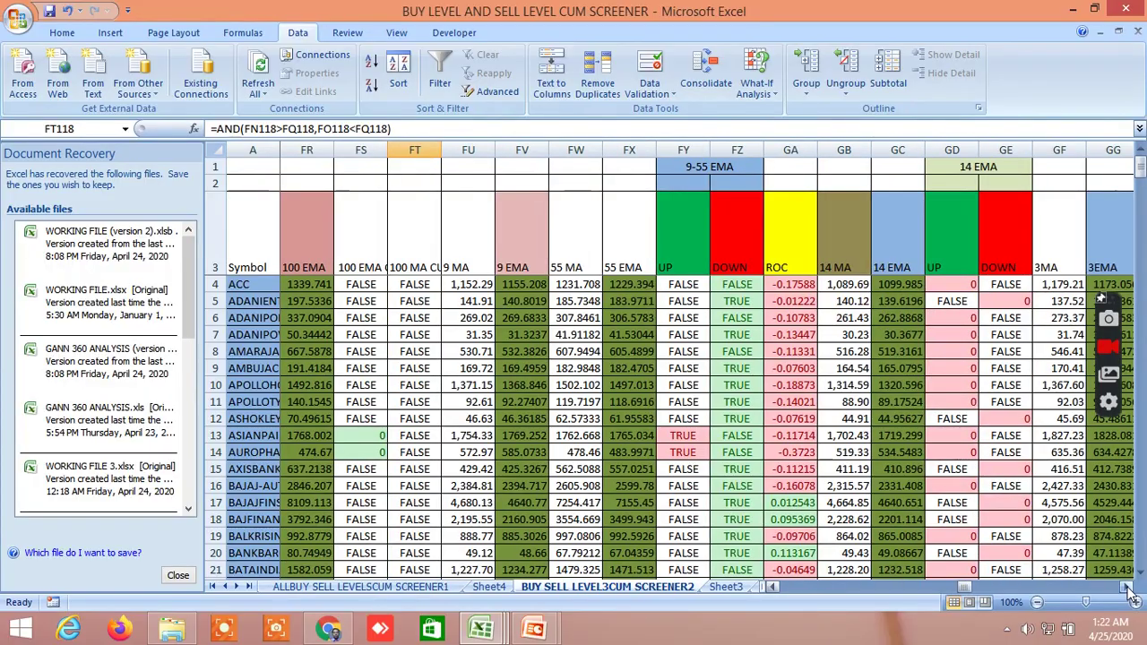
left_click(1127, 587)
left_click(1127, 587)
left_click(1128, 587)
left_click(1128, 587)
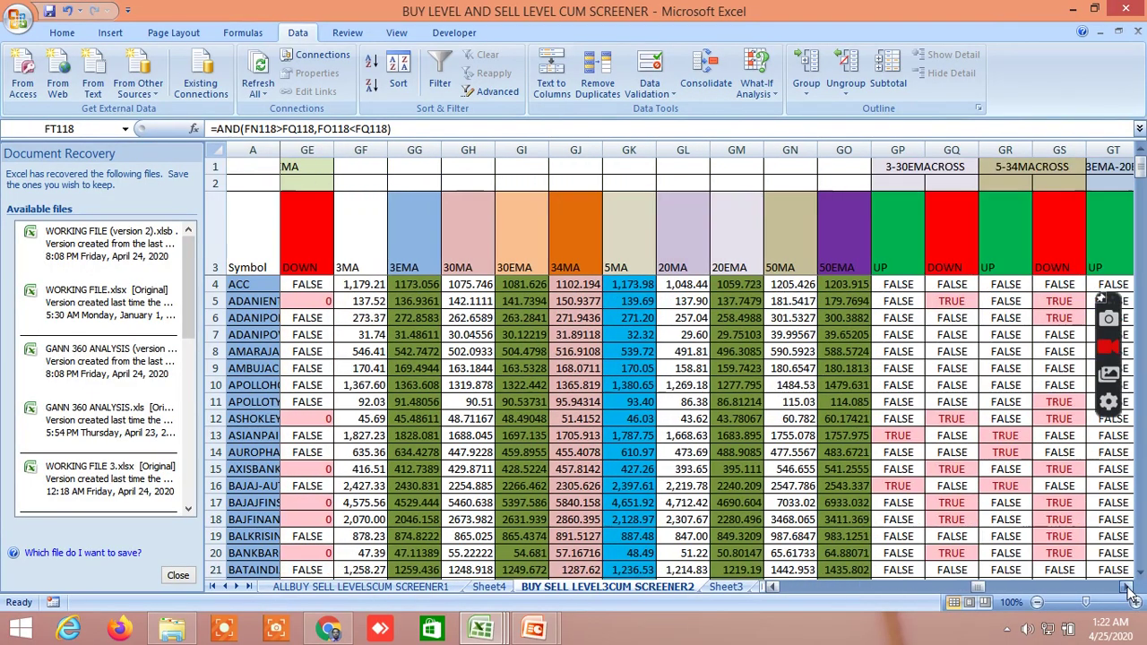
left_click(1127, 587)
left_click(1128, 587)
left_click(1128, 587)
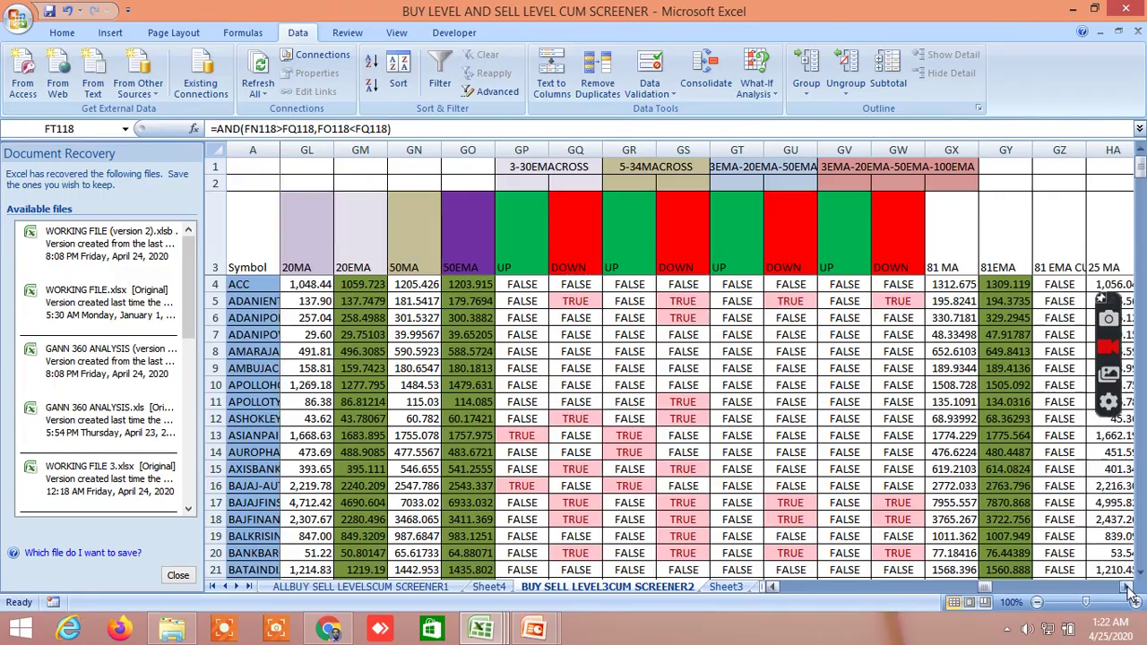
Step: Examine the 81 EMA and 25 EMA cut columns, the buffer column and the short term moving averages
left_click(1128, 587)
left_click(1128, 587)
left_click(1127, 587)
left_click(1128, 587)
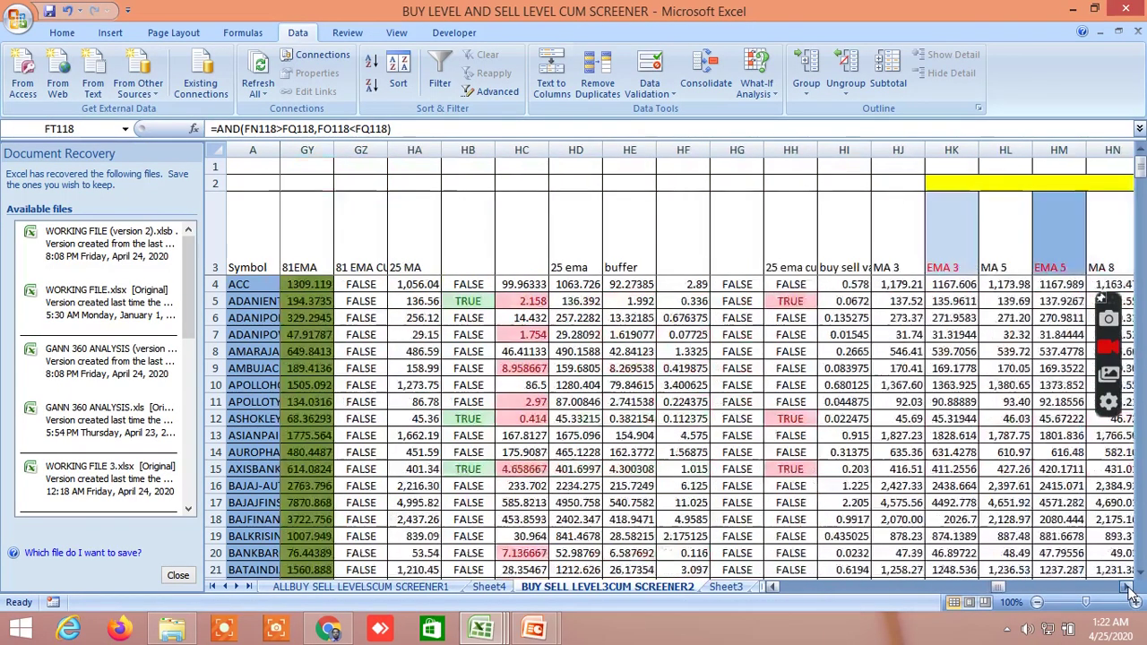
left_click(1127, 587)
left_click(1128, 587)
left_click(1128, 587)
left_click(1127, 587)
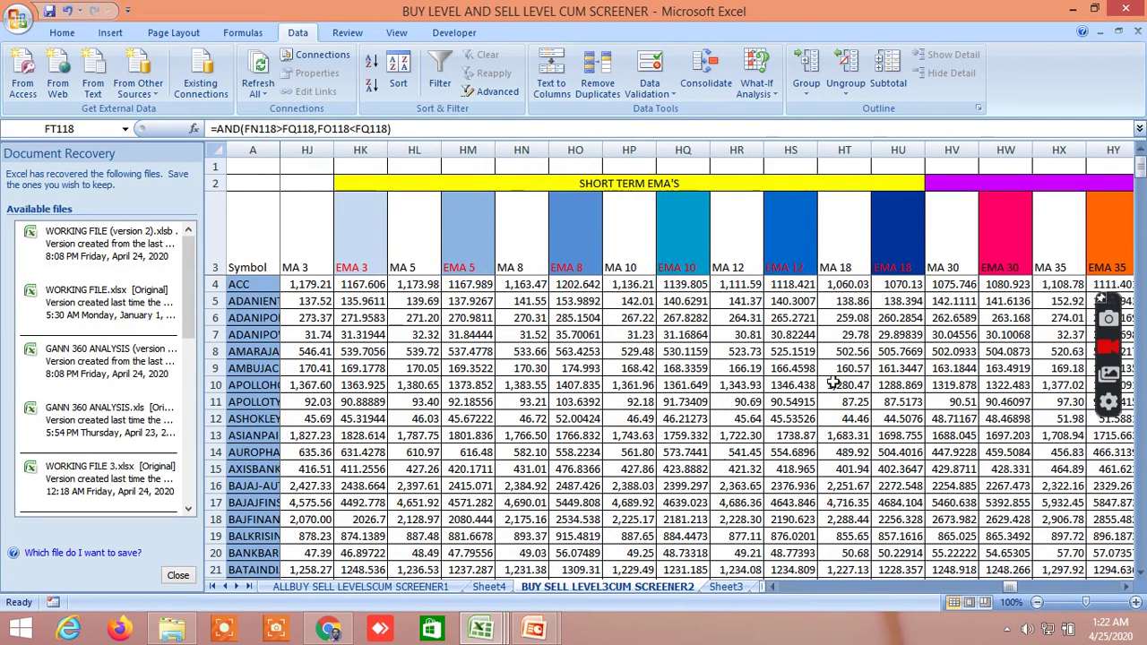
Step: Inspect the SHORT TERM EMA'S and LONG TERM EMA'S header groups and their columns through the average EMA and trend columns
left_click(632, 184)
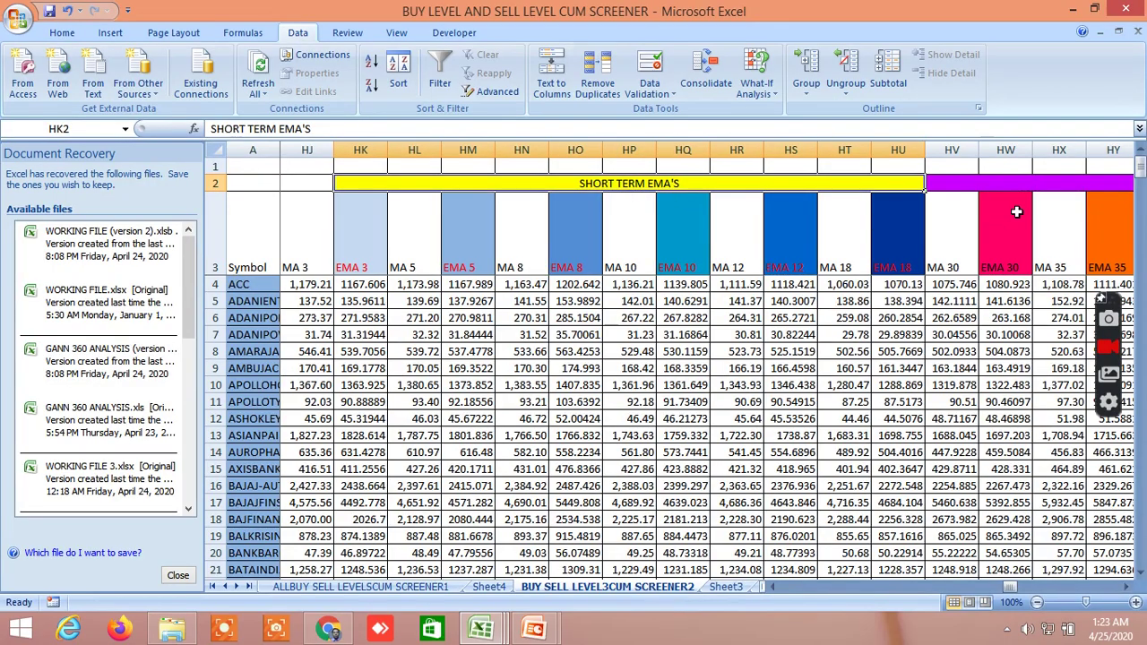
left_click(1030, 184)
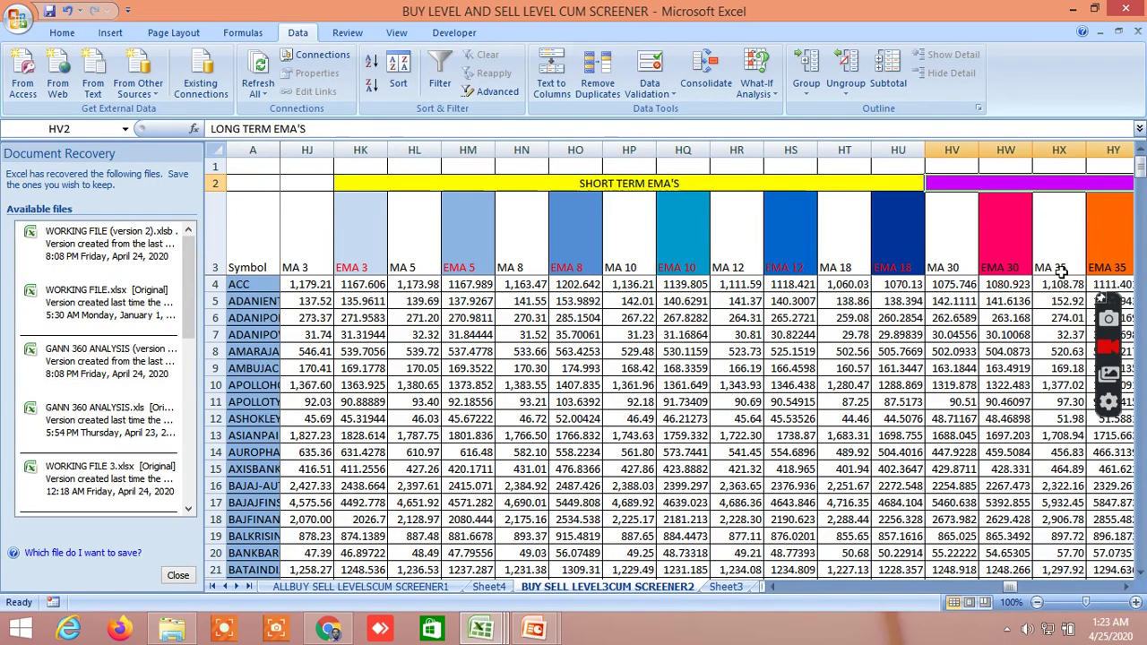
left_click(1128, 587)
left_click(1127, 587)
left_click(1127, 587)
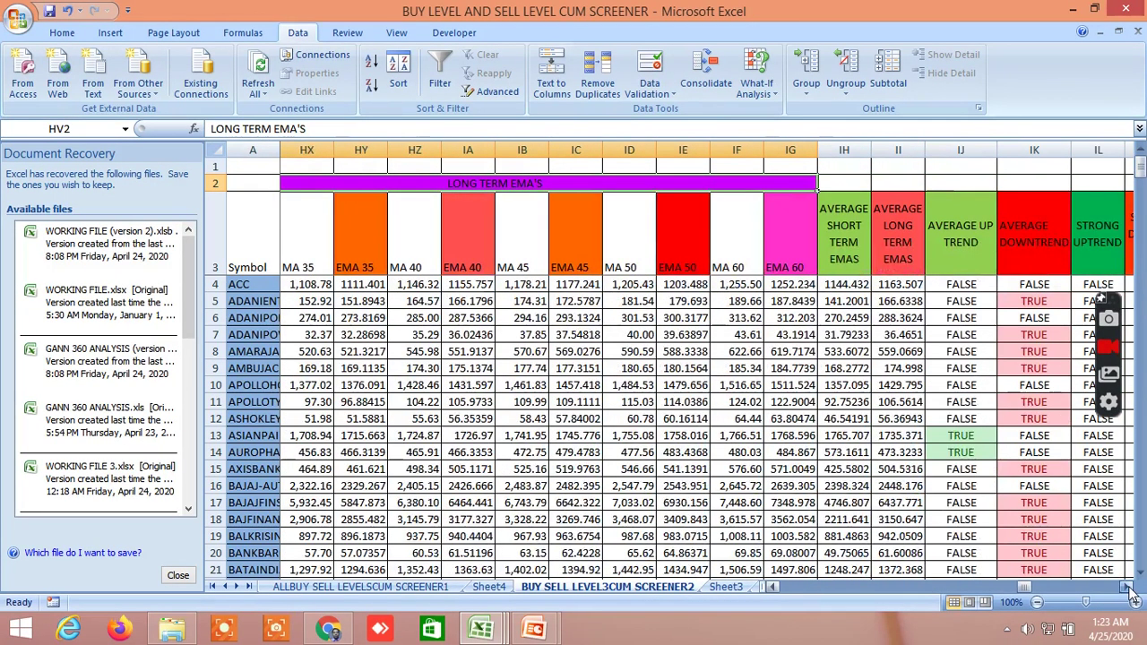
left_click(1128, 587)
left_click(1127, 587)
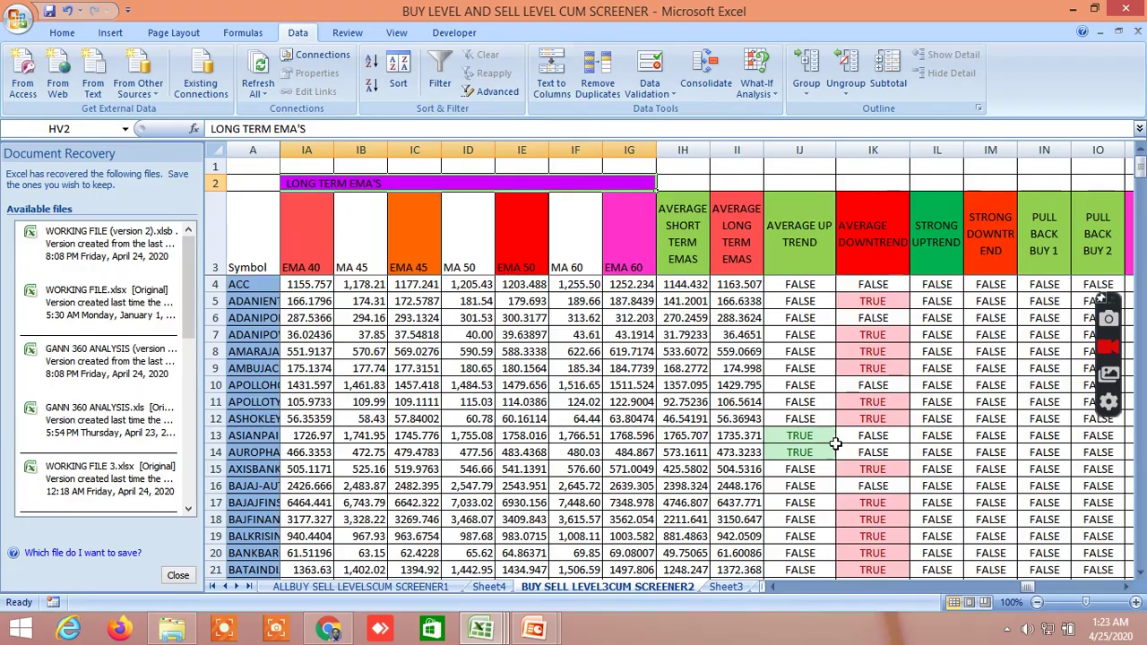
Step: Inspect the AVERAGE UP TREND formulas in rows 13 and 14, and review the average uptrend and downtrend flags down the list
left_click(807, 436)
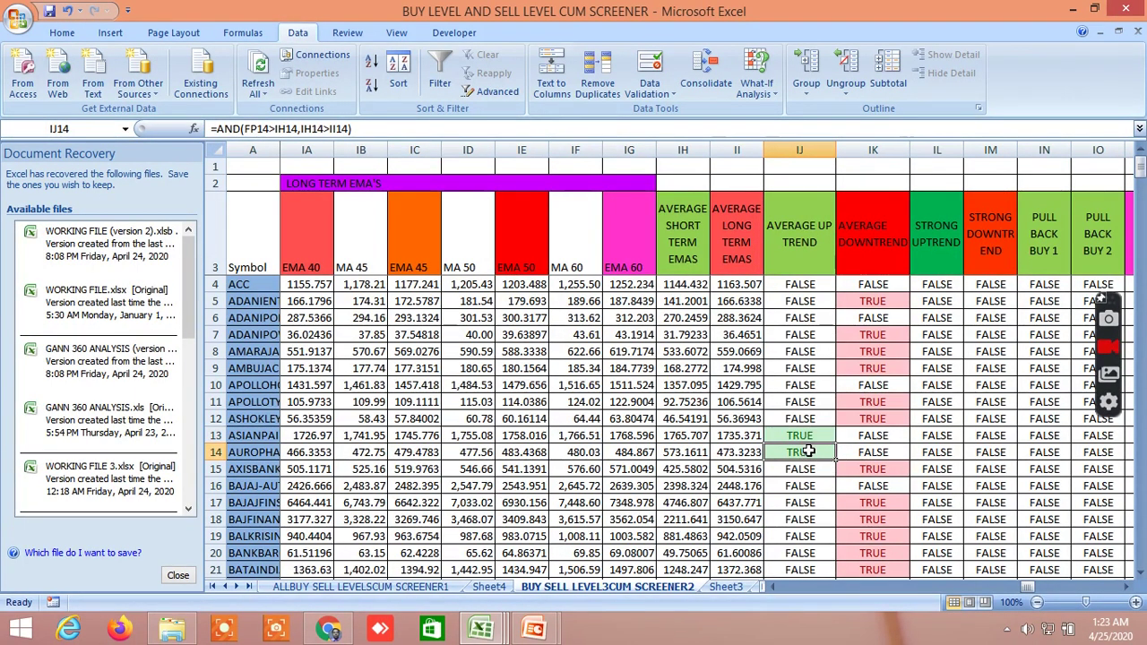
left_click(812, 453)
scroll(902, 523, "down", 5)
scroll(902, 523, "down", 1)
scroll(902, 522, "up", 4)
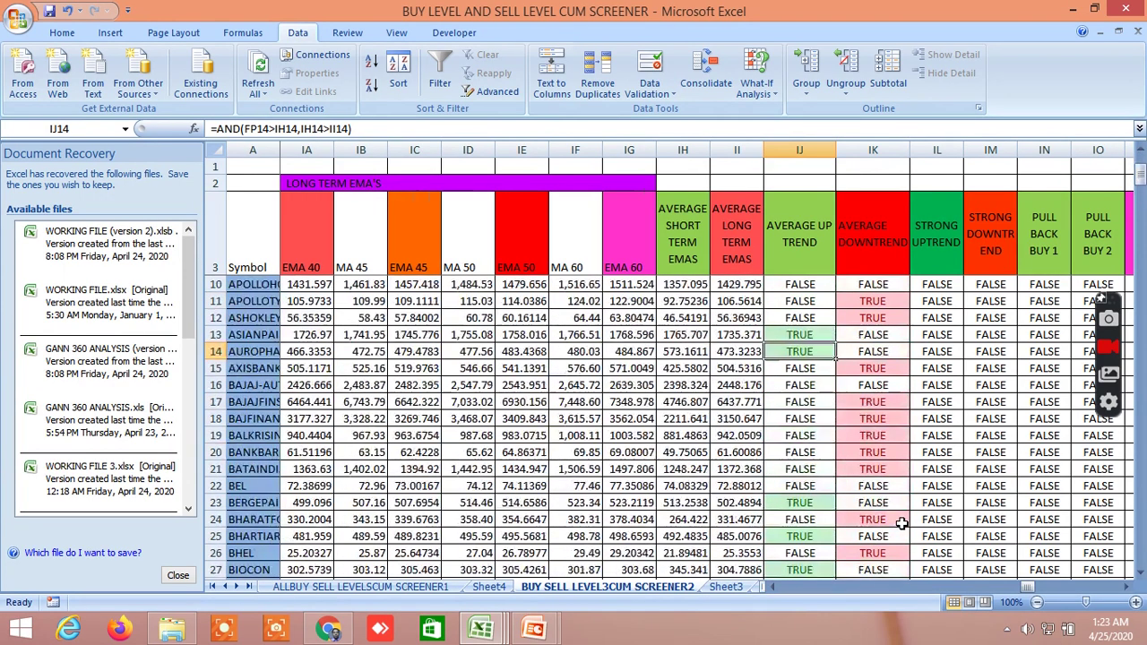
scroll(901, 522, "down", 3)
scroll(901, 523, "down", 6)
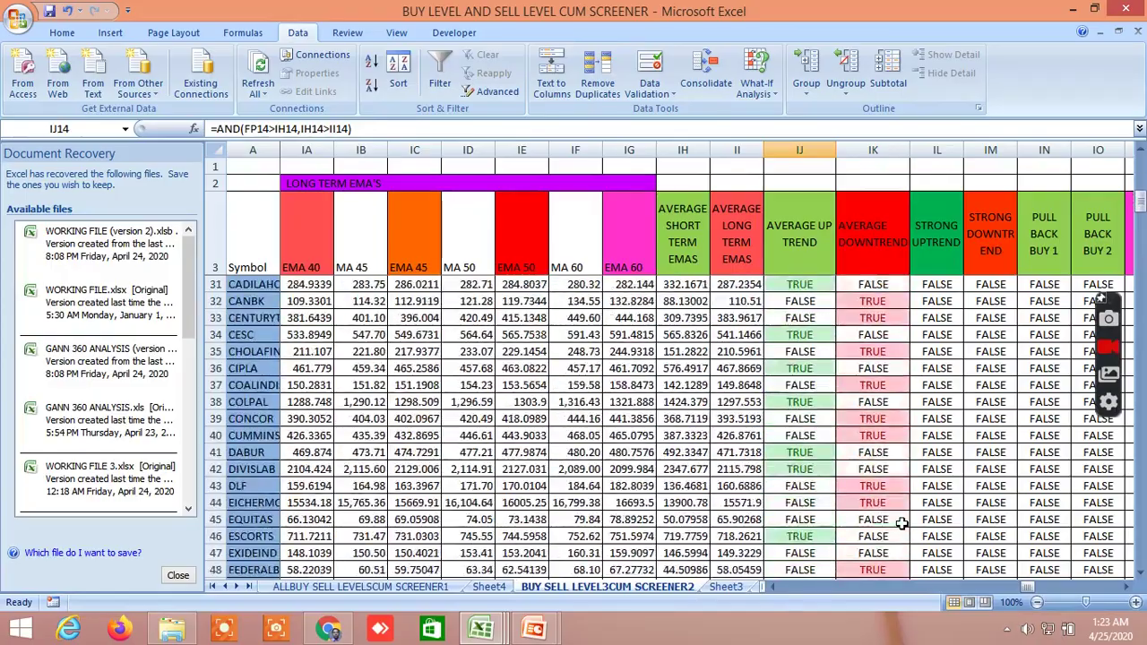
scroll(901, 522, "up", 10)
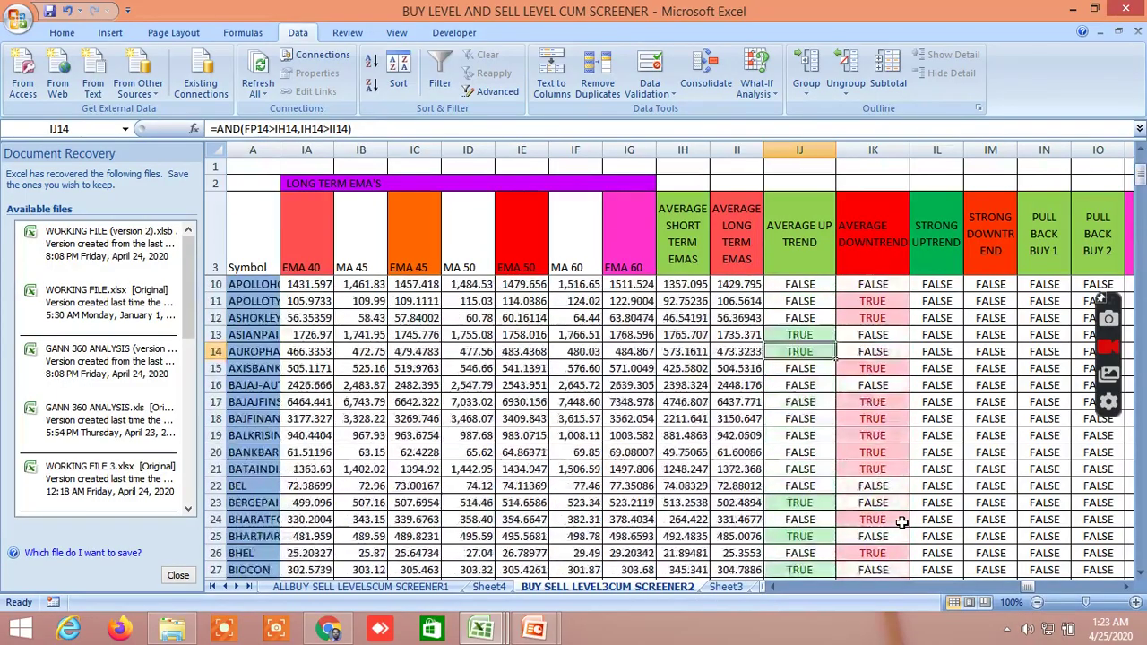
scroll(902, 523, "down", 2)
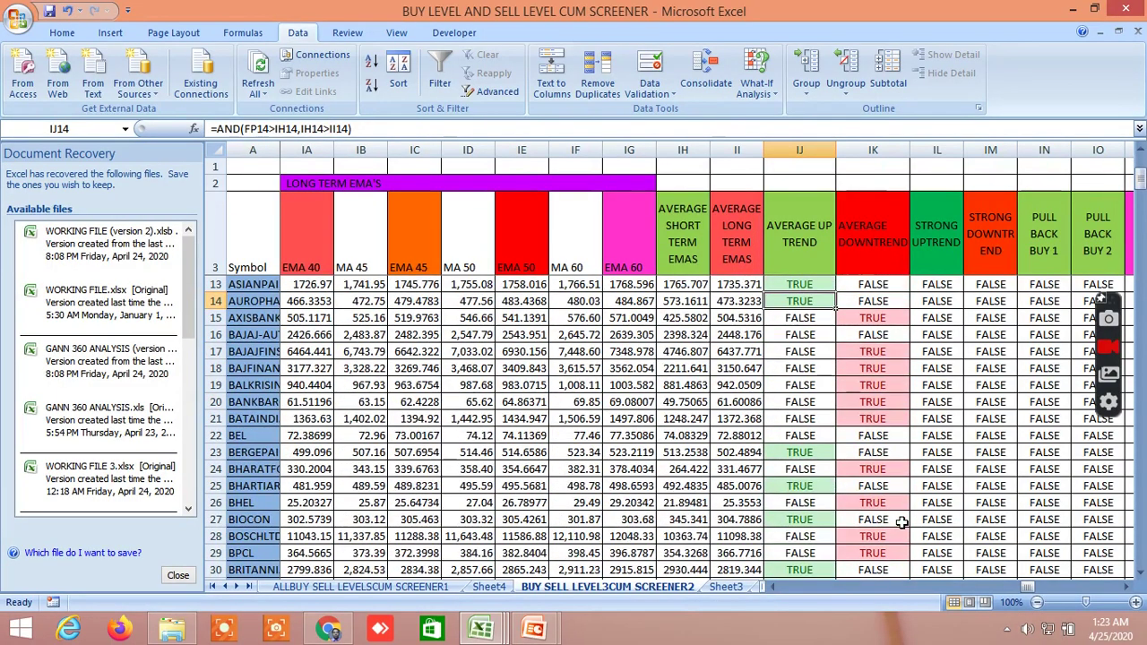
scroll(902, 522, "up", 1)
scroll(901, 523, "up", 2)
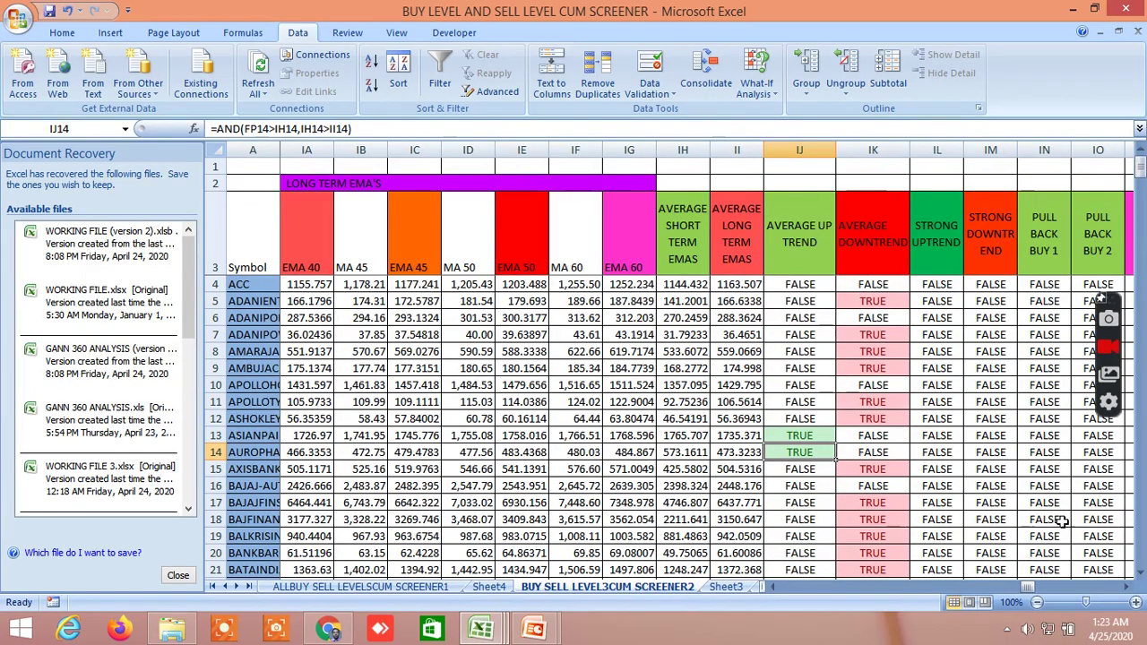
Step: Examine the strong uptrend, strong downtrend and pull back buy and sell columns
left_click(1128, 587)
left_click(1128, 587)
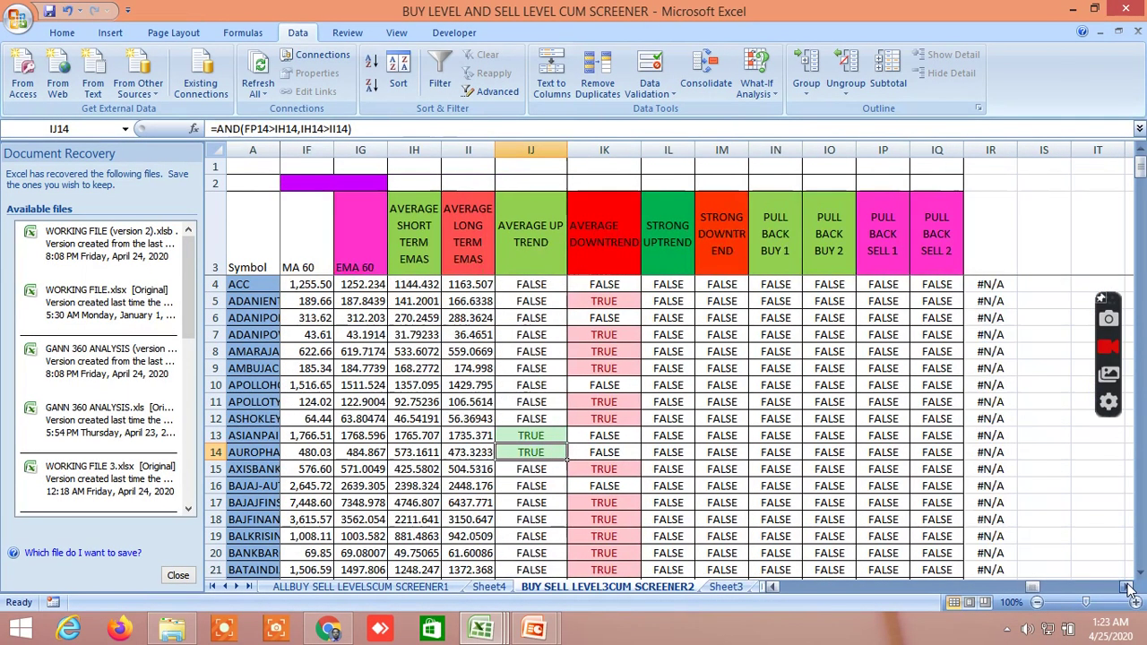
left_click(1129, 587)
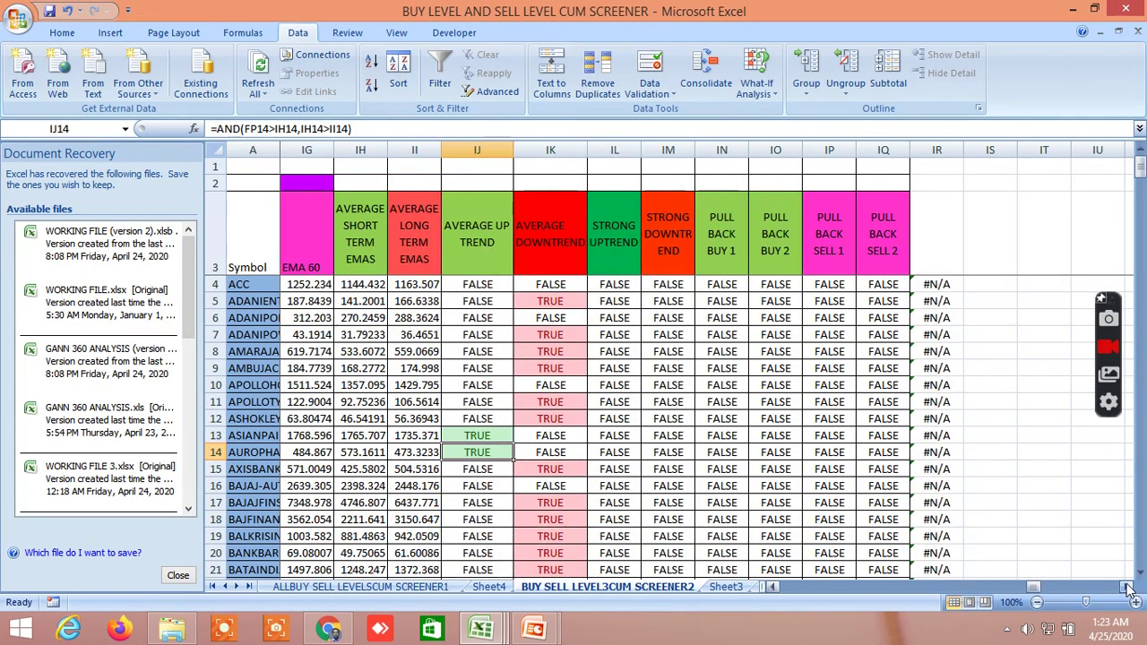
Step: Glance at Sheet3, open the ARBRITRAGE sheet and review the spot versus future basis, basis % and STDEV down the stock list
left_click(726, 587)
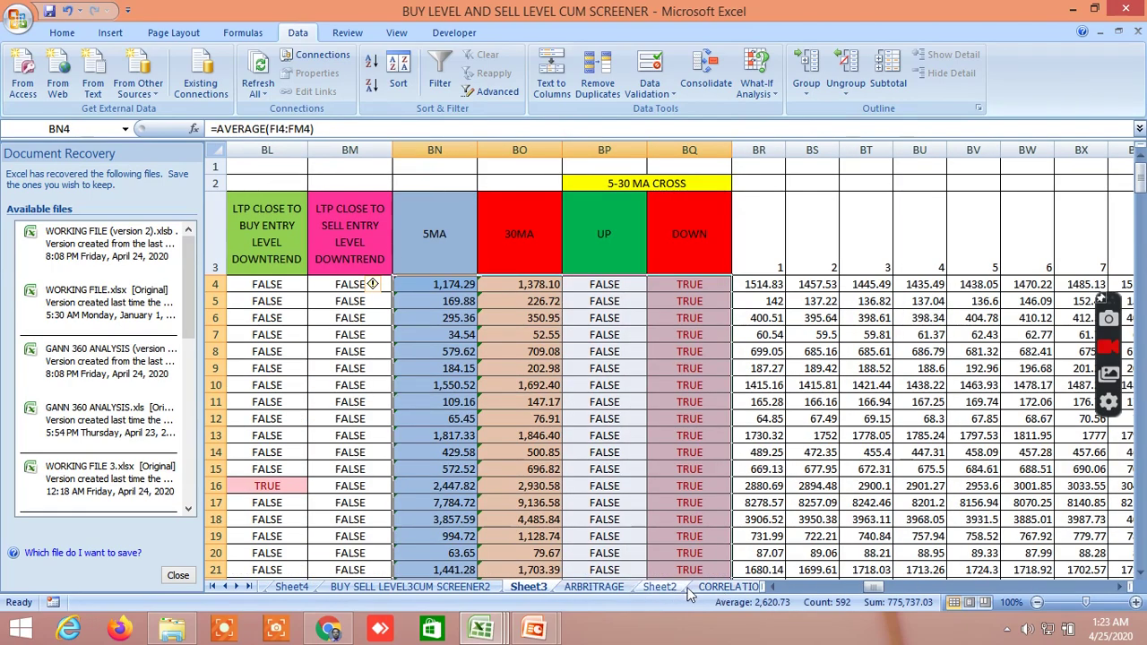
left_click(605, 588)
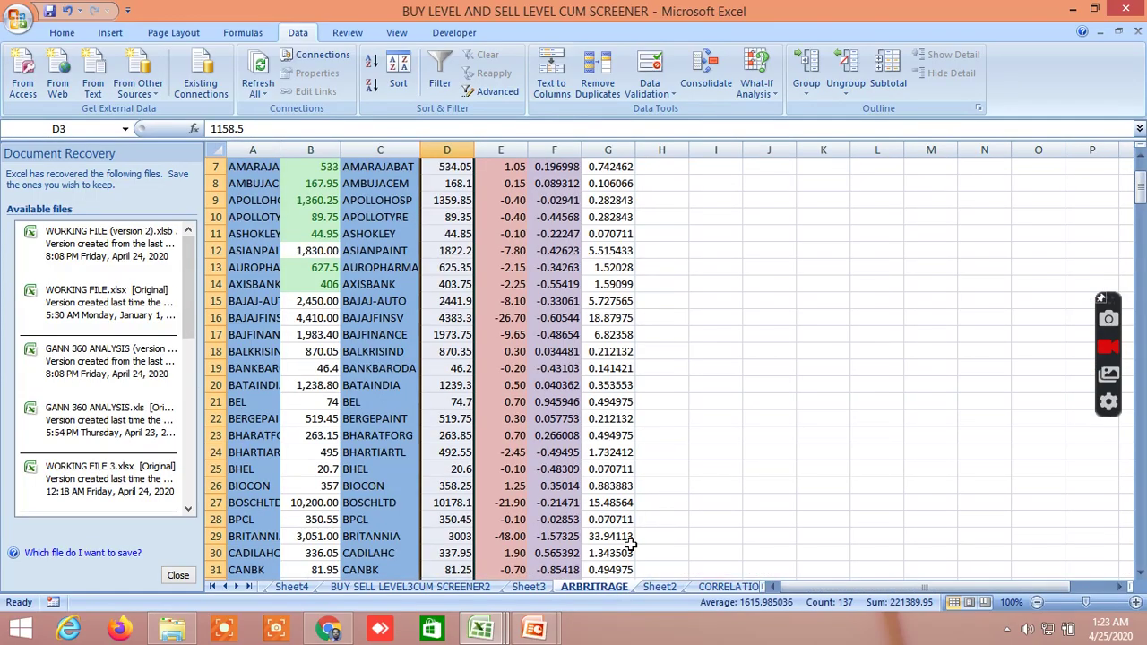
scroll(505, 328, "up", 2)
scroll(505, 327, "down", 3)
scroll(513, 327, "down", 6)
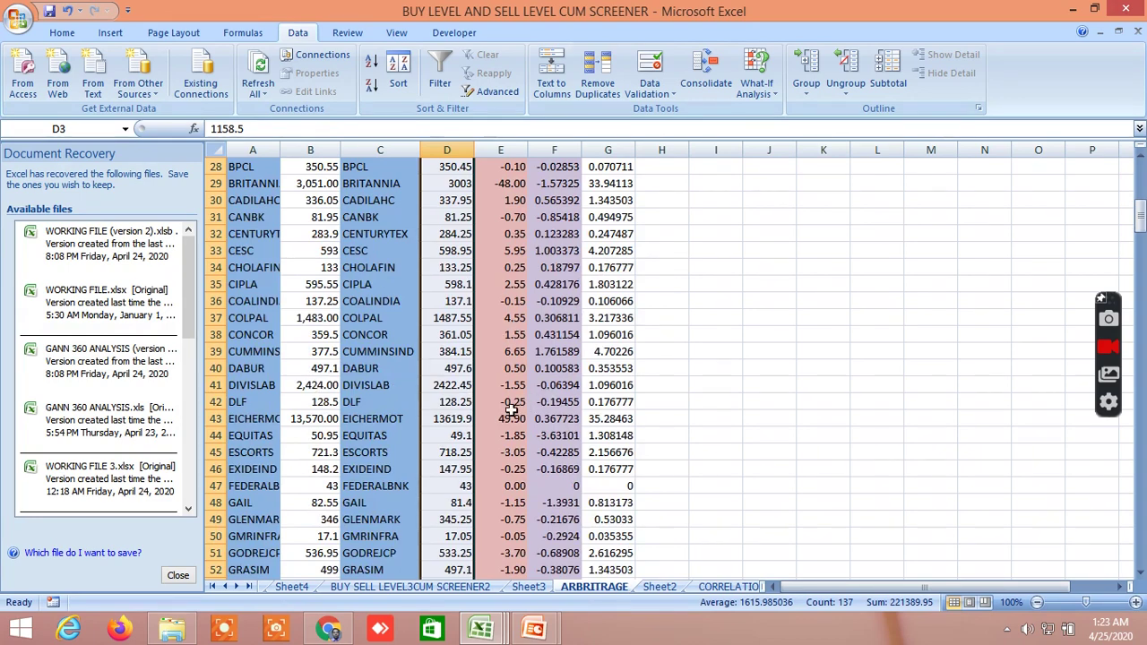
scroll(515, 413, "down", 10)
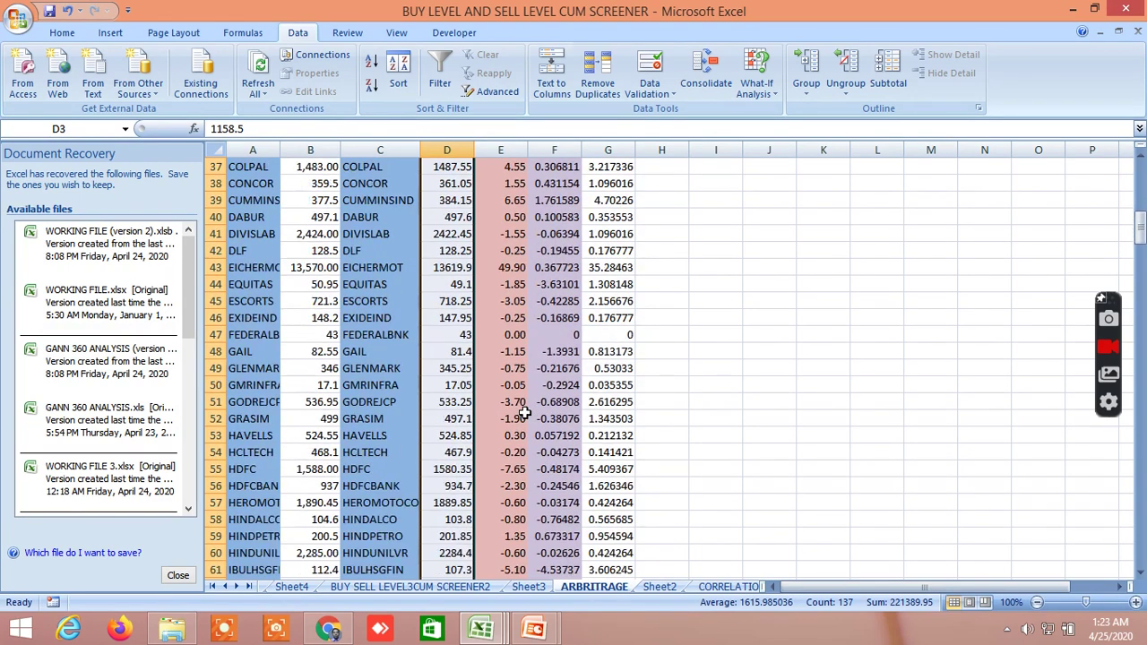
scroll(524, 412, "down", 10)
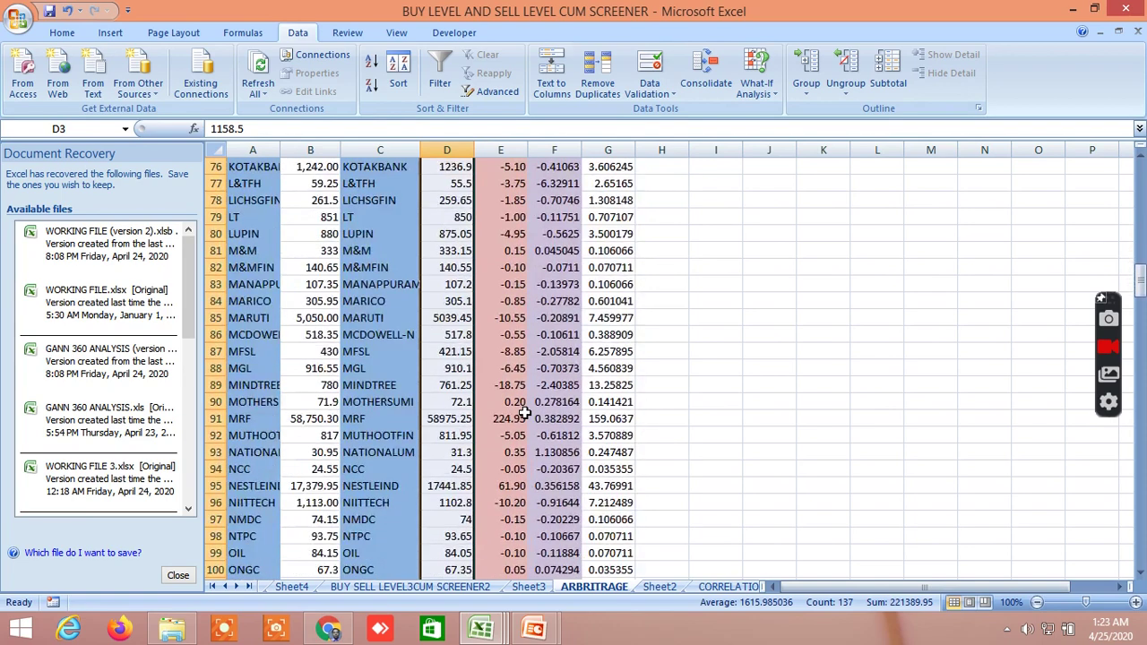
scroll(524, 412, "down", 11)
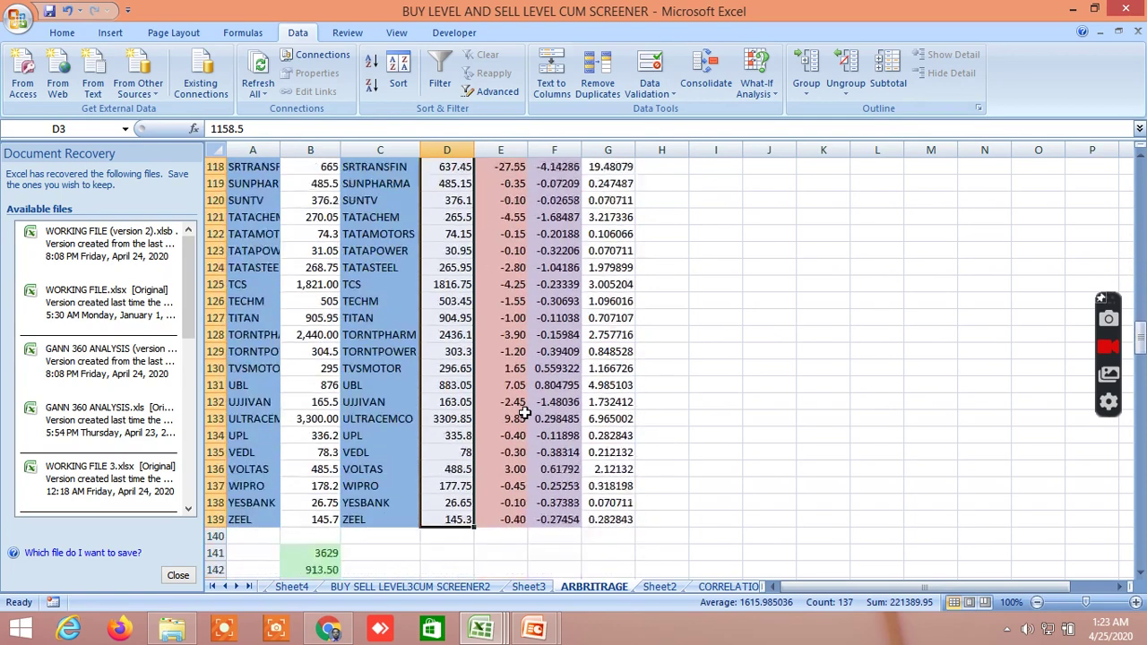
scroll(525, 412, "up", 4)
scroll(525, 413, "up", 20)
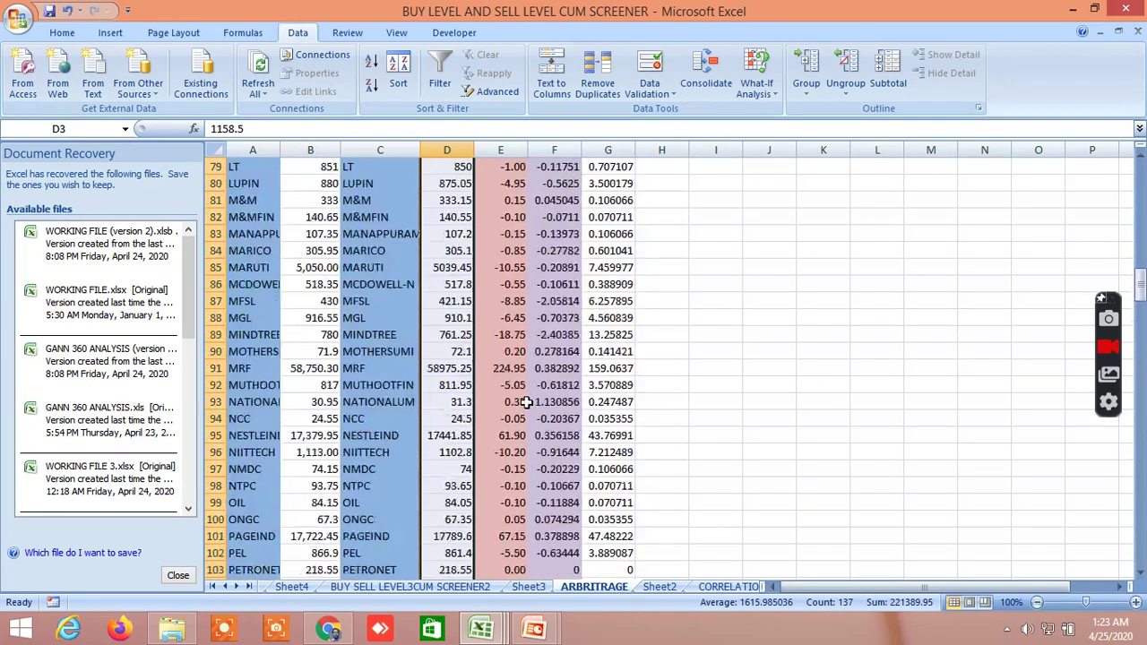
scroll(571, 307, "up", 7)
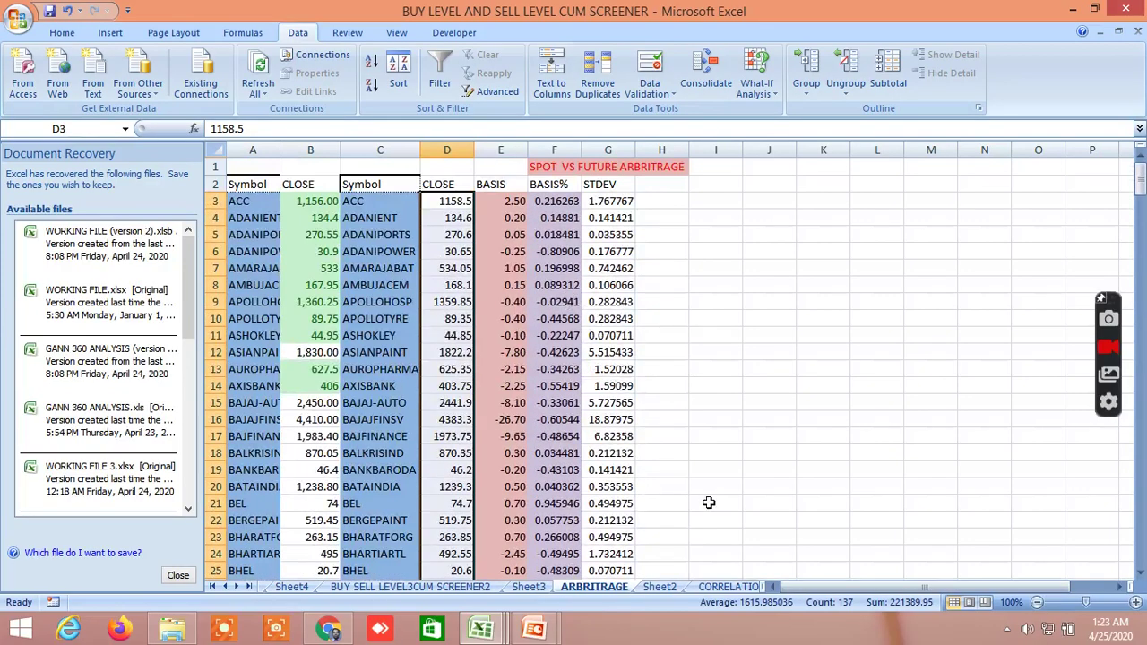
Step: Open the CORRELATION PAIR TRADING sheet and look over its daily prices, correlation values and pair signal columns
left_click(728, 587)
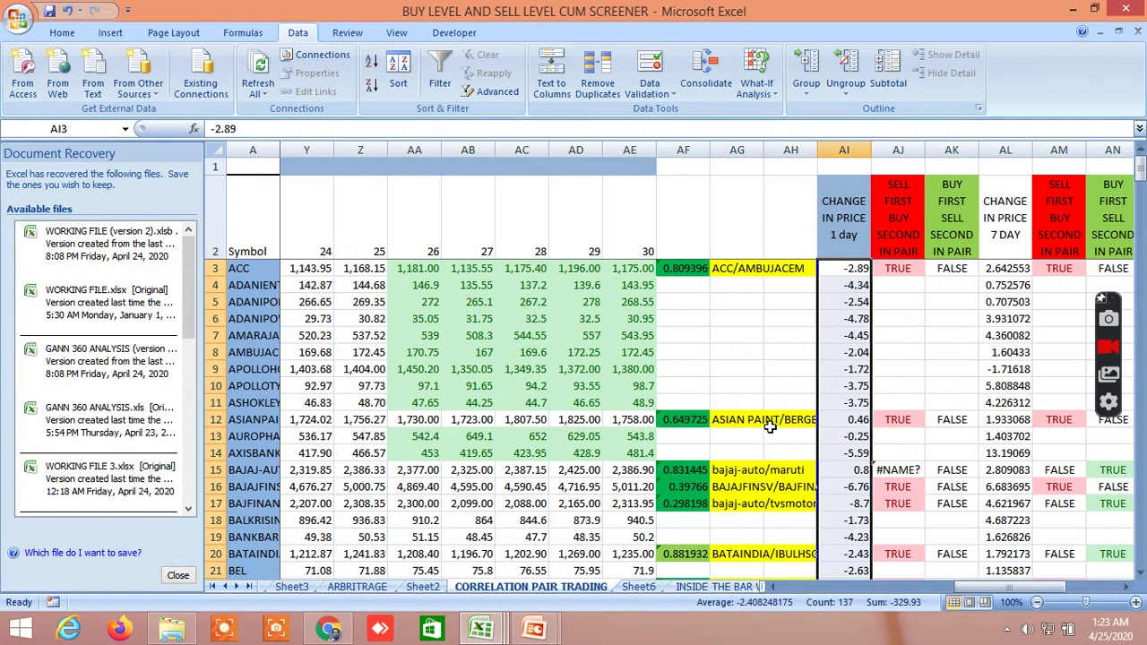
left_click(1131, 591)
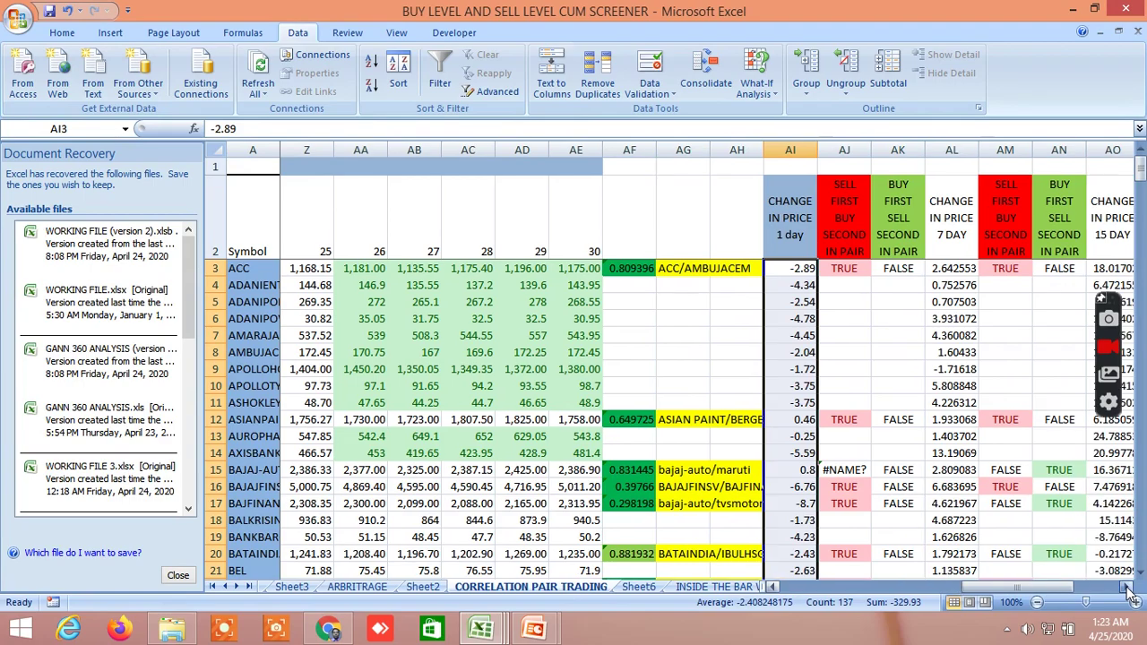
scroll(673, 420, "down", 2)
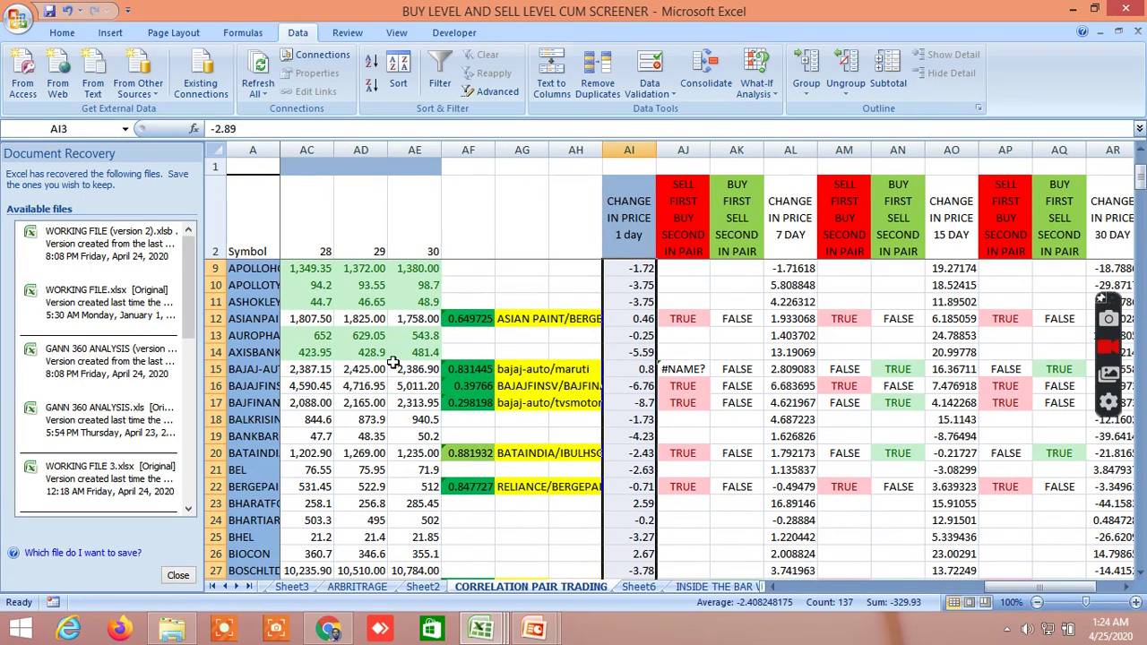
mouse_move(919, 588)
left_mouse_down()
mouse_move(812, 587)
mouse_move(941, 589)
left_mouse_up()
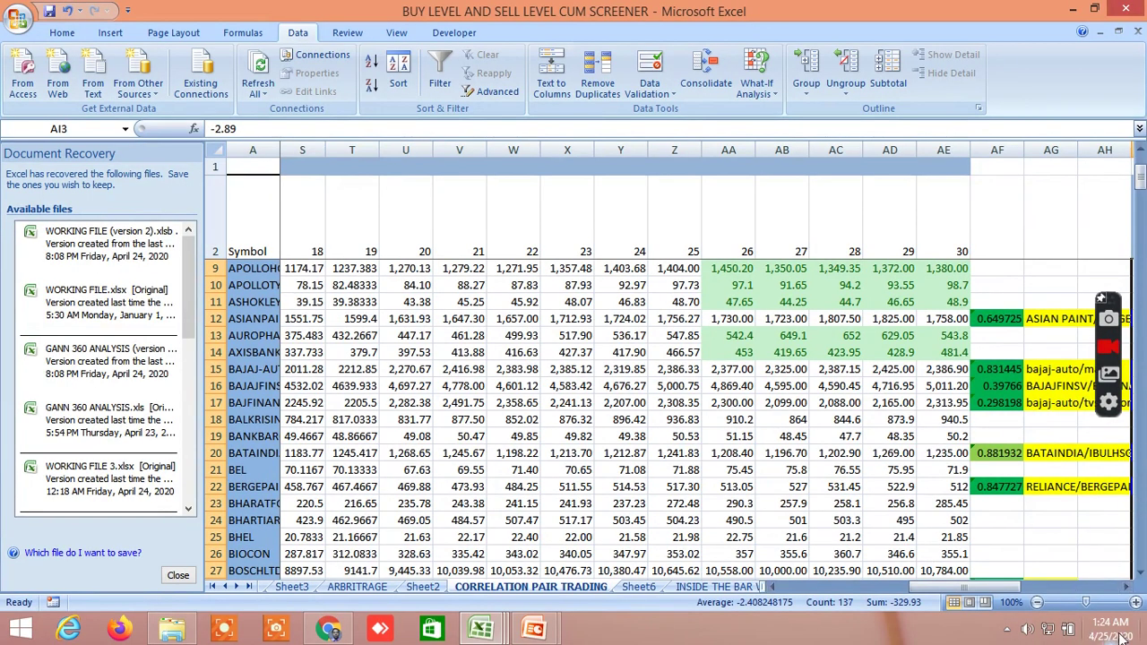
left_click(1128, 588)
left_click(1128, 588)
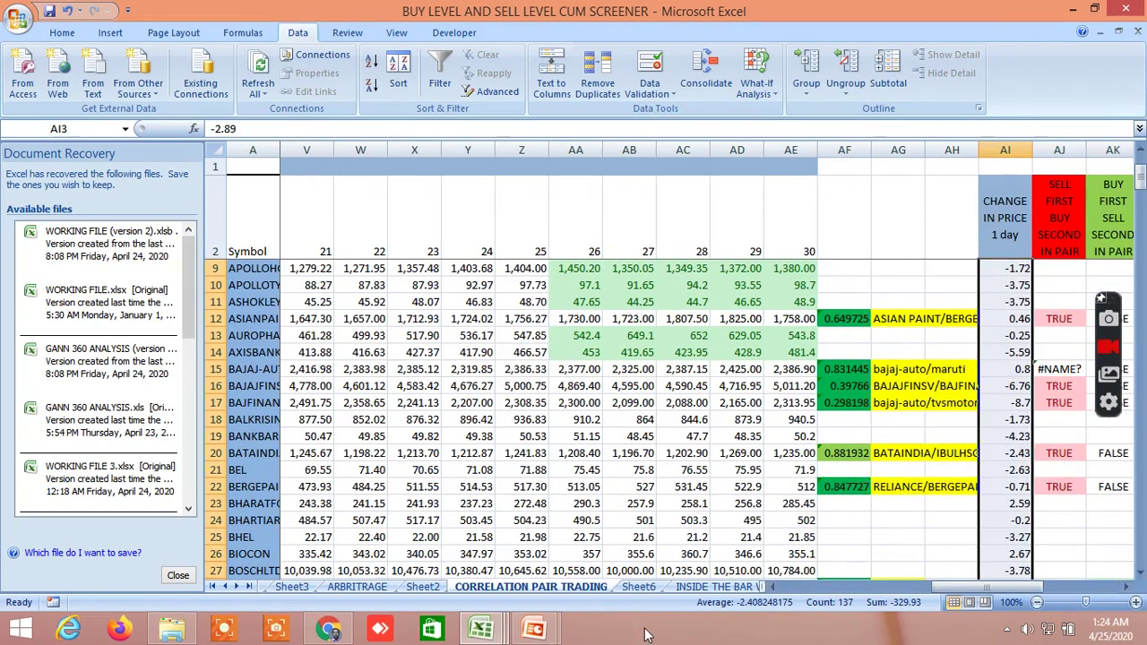
Step: Glance at Sheet6, return to the CORRELATION PAIR TRADING sheet and bring its correlation and price change columns into view
left_click(638, 587)
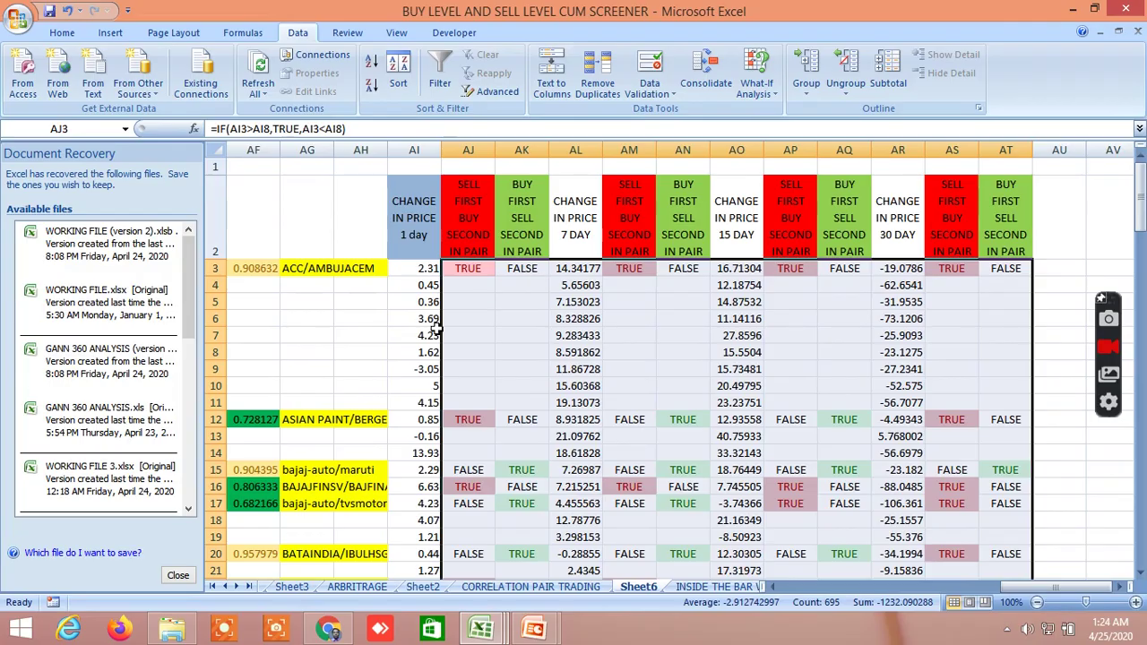
left_click(546, 588)
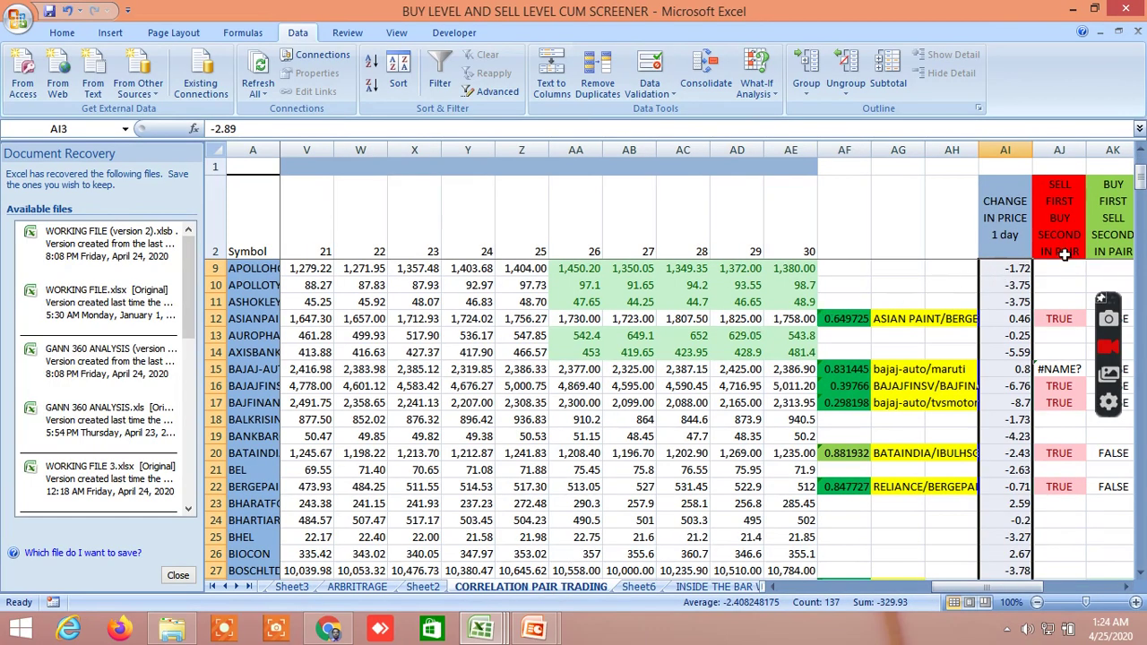
left_click(1128, 588)
left_click(1128, 588)
left_click(1129, 588)
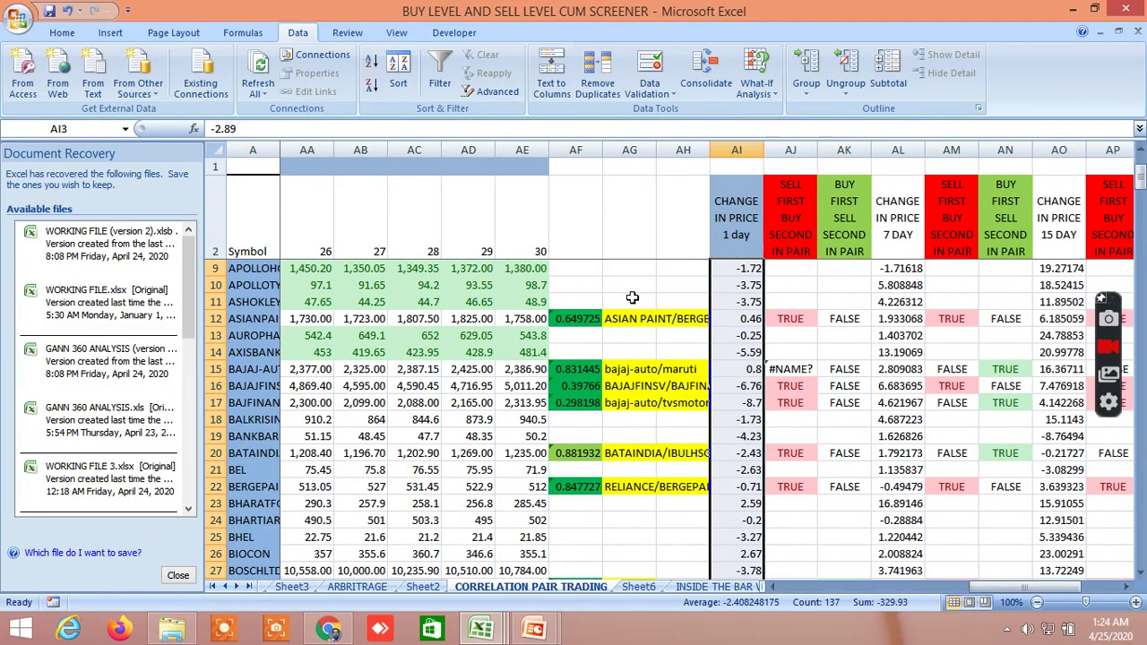
Step: Review the correlation values and stock pair names from the first symbol down to YESBANK and back to ACC
scroll(631, 297, "up", 2)
scroll(626, 473, "down", 2)
scroll(654, 453, "up", 2)
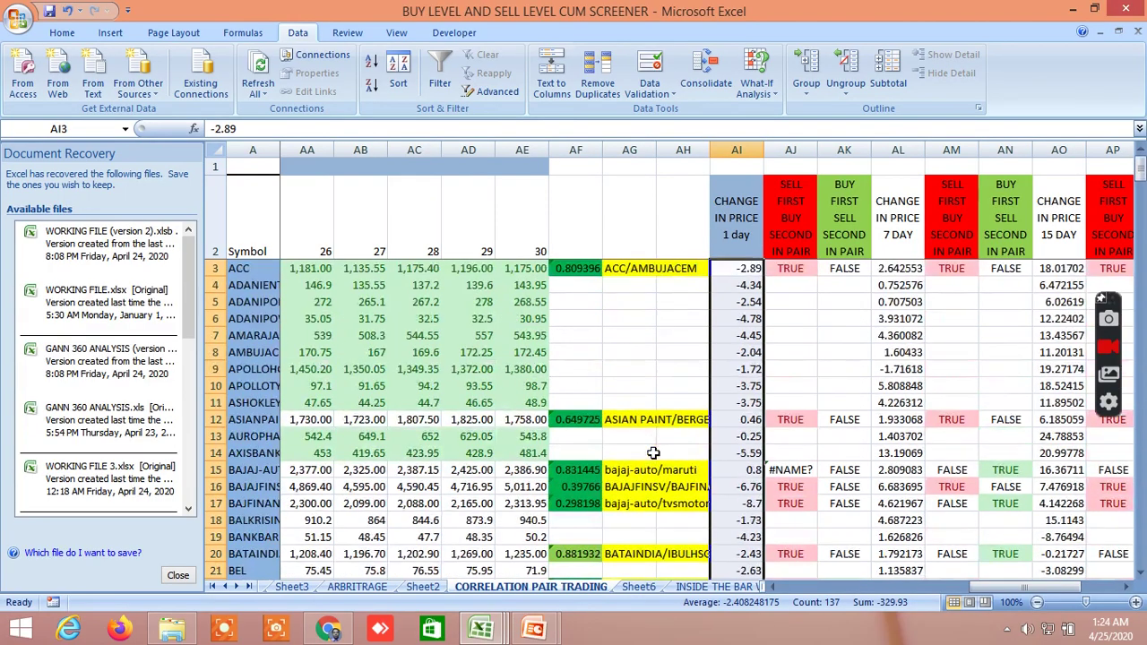
scroll(656, 449, "down", 9)
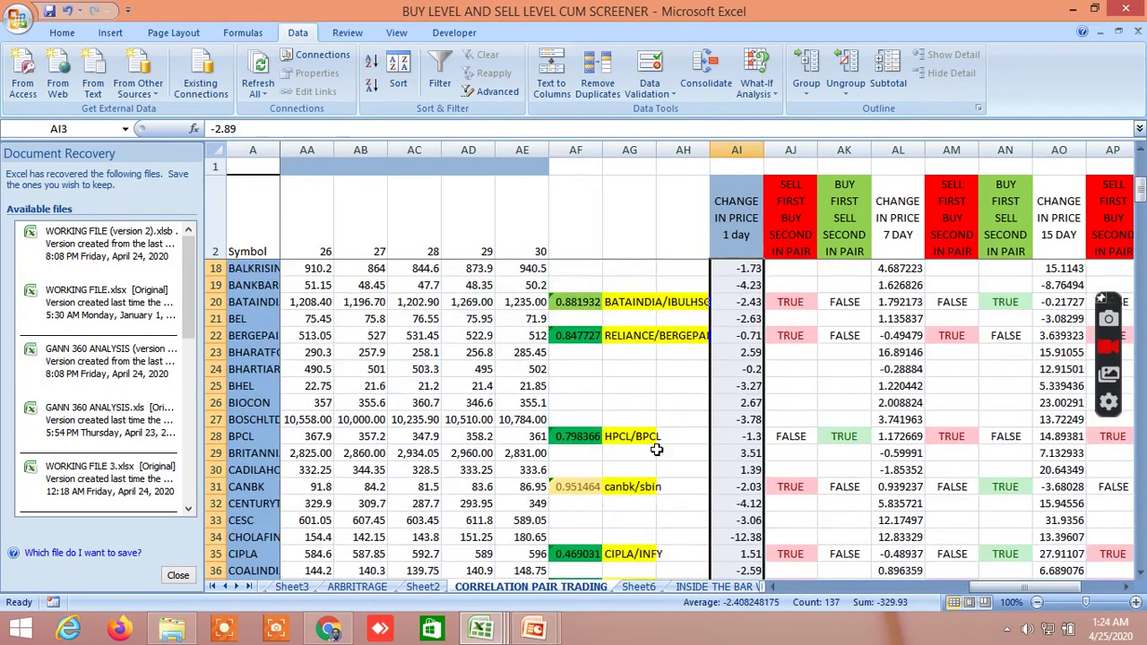
scroll(656, 449, "down", 8)
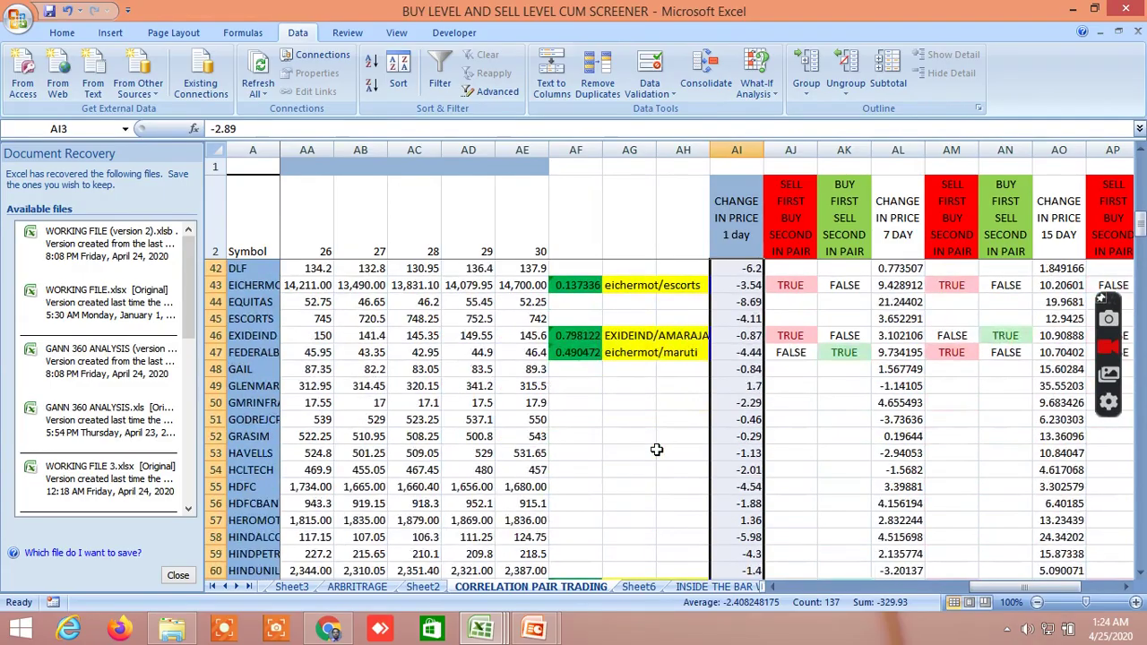
scroll(656, 451, "down", 18)
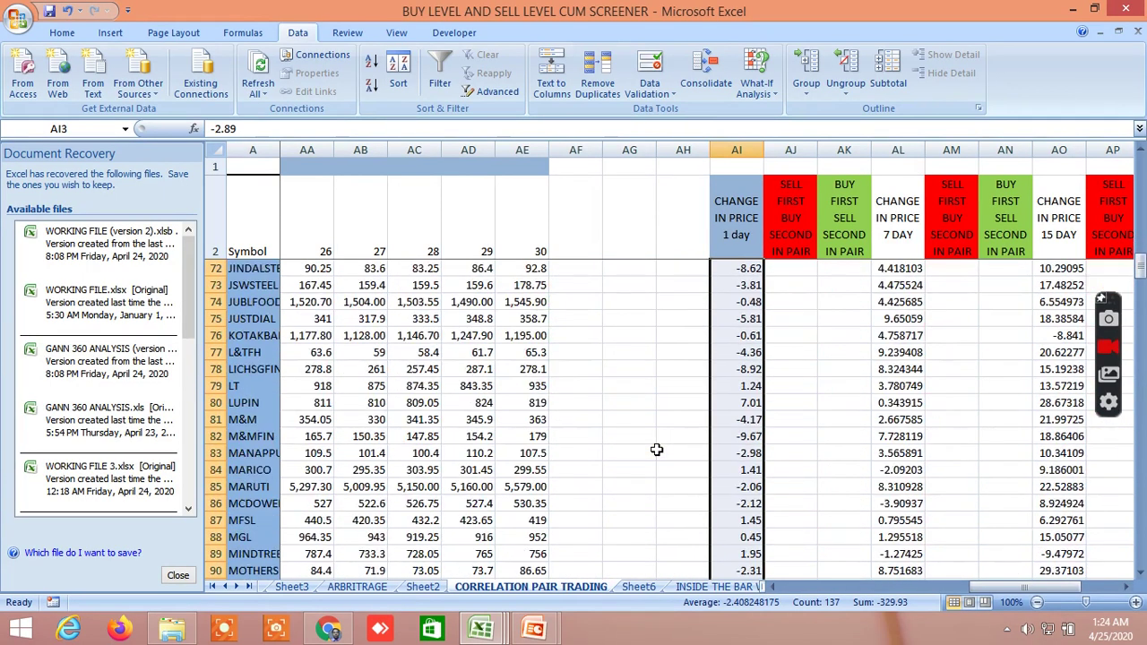
scroll(656, 449, "down", 4)
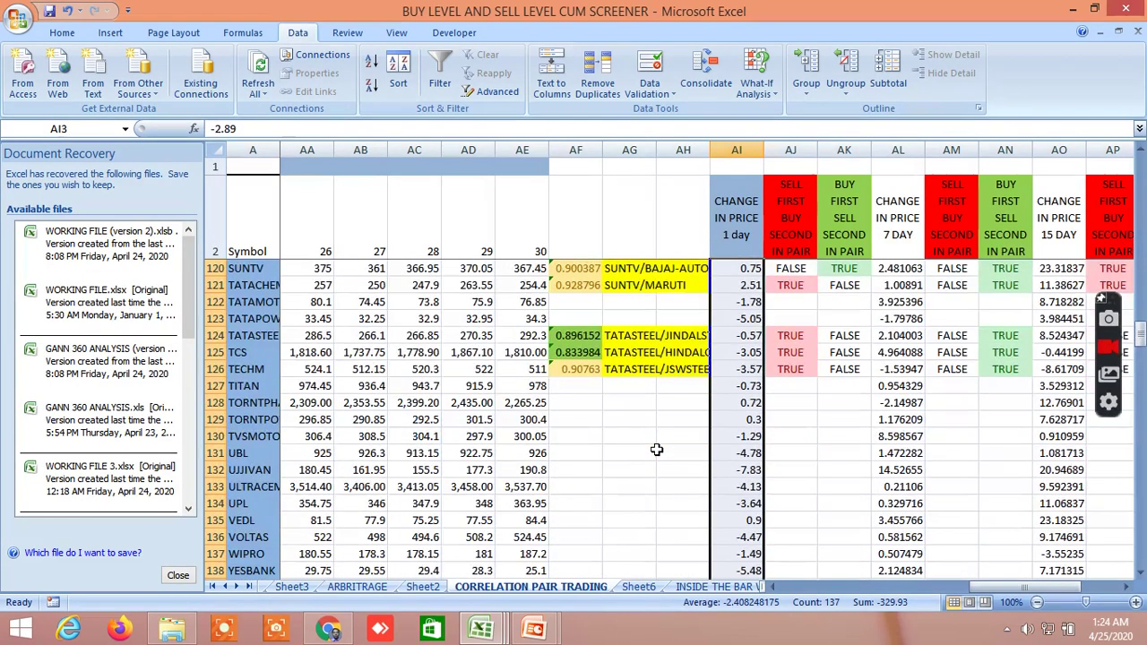
scroll(656, 449, "up", 9)
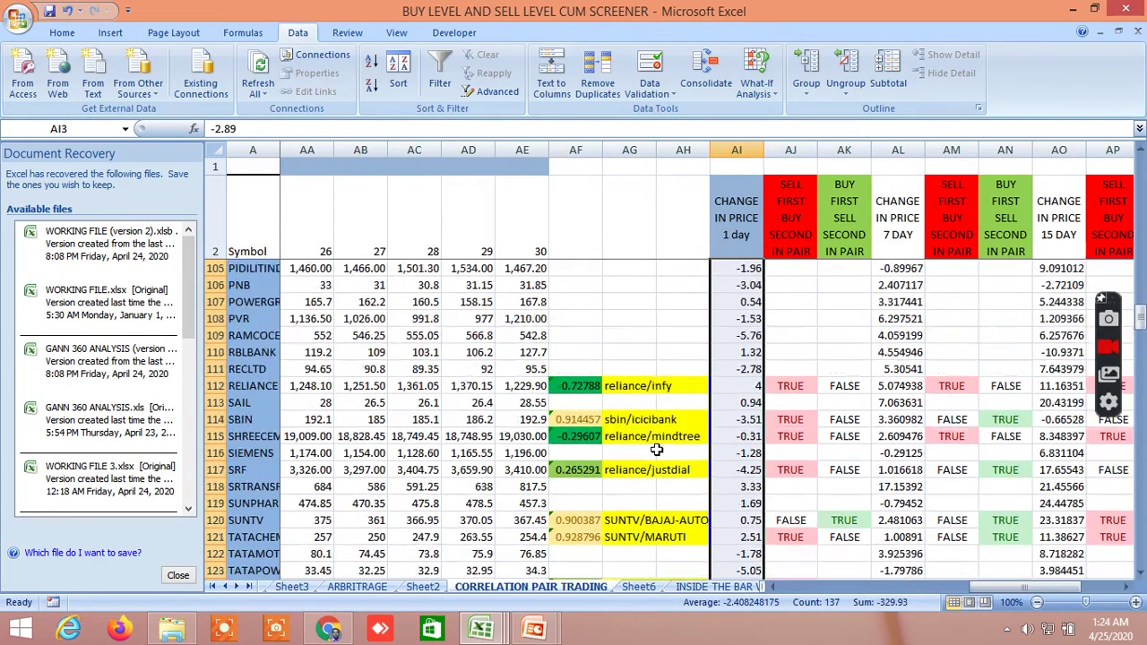
scroll(656, 449, "up", 20)
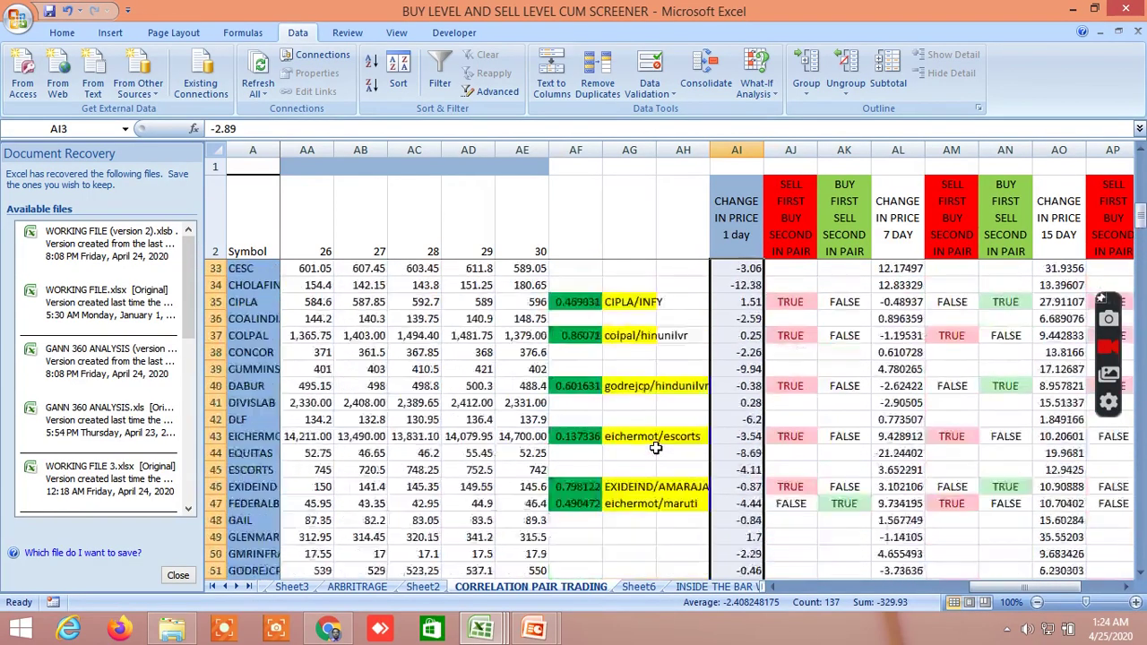
scroll(656, 446, "up", 4)
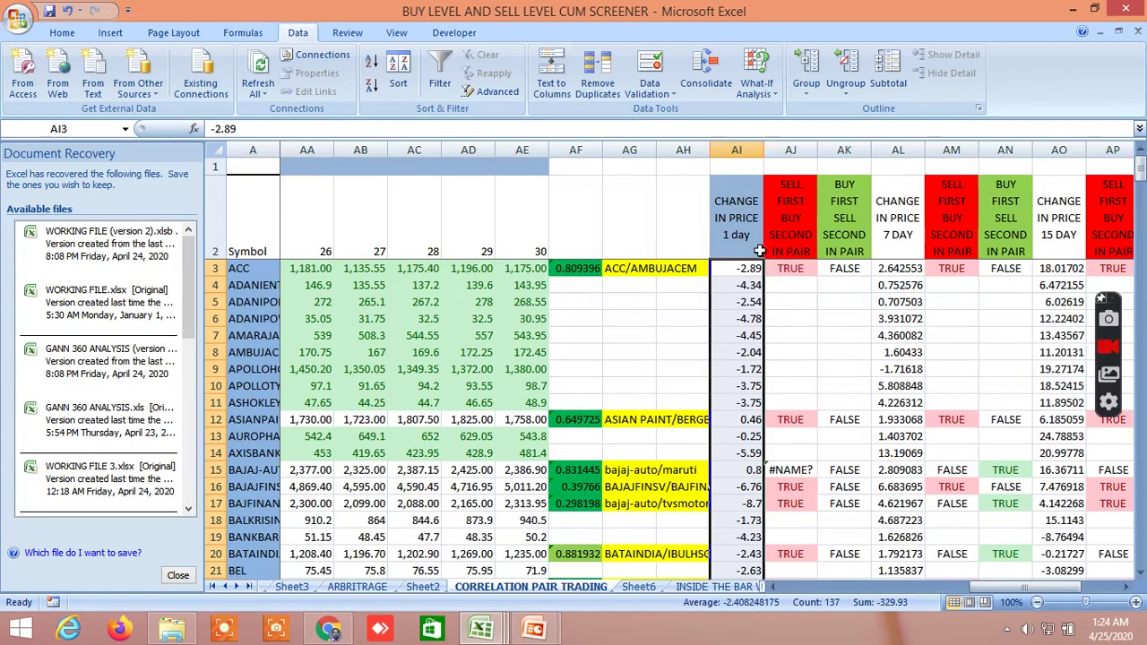
Step: Inspect the SELL FIRST BUY SECOND IN PAIR and BUY FIRST SELL SECOND IN PAIR headers across the 1, 7, 15 and 30 day groups
left_click(799, 207)
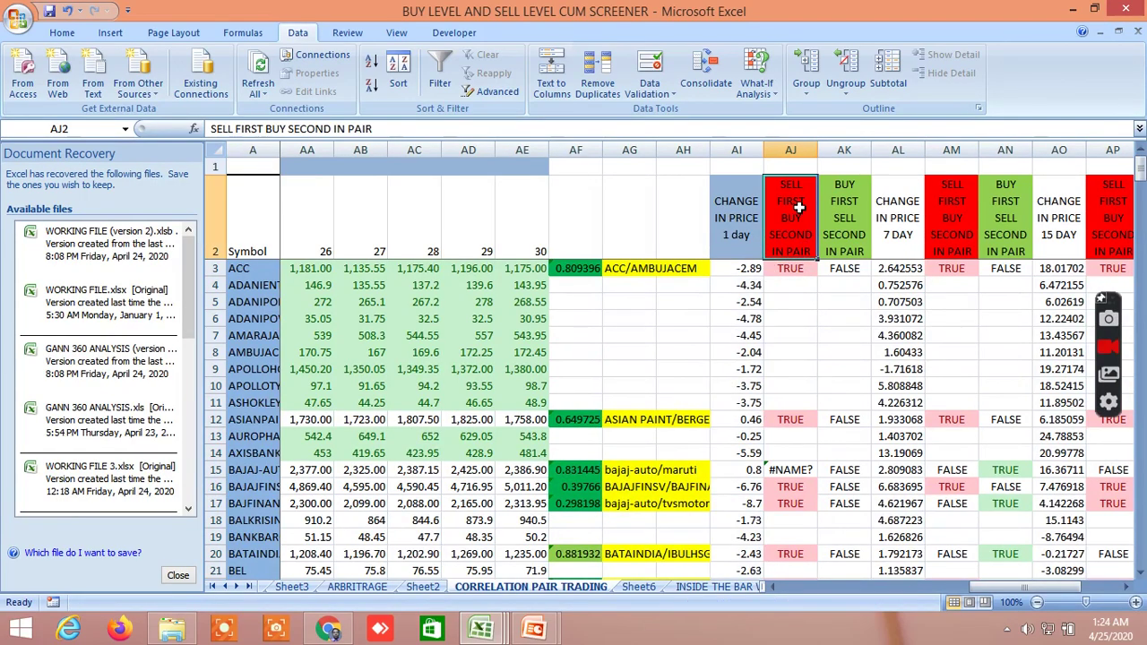
left_click(848, 224)
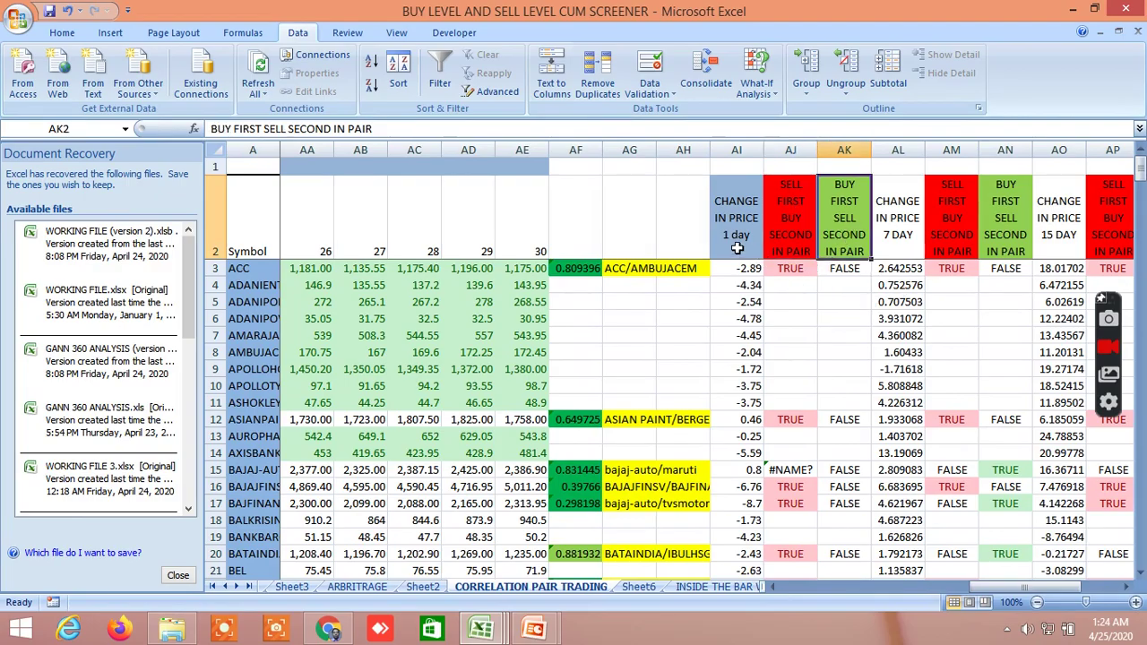
left_click(1128, 589)
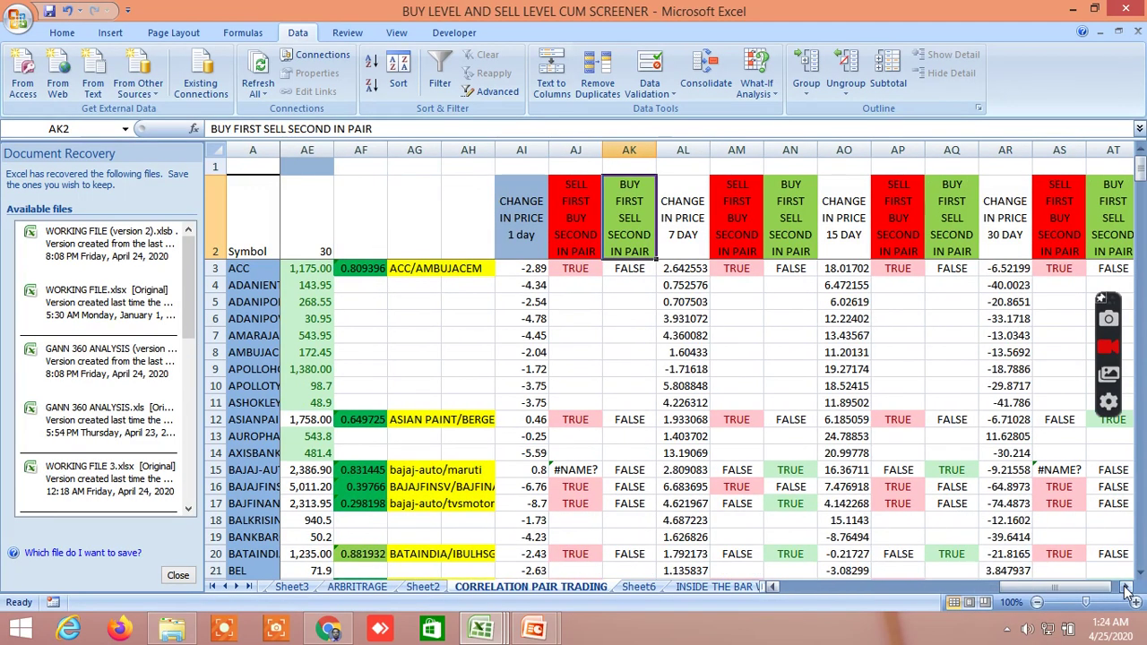
left_click(1127, 588)
left_click(1128, 589)
left_click(1128, 589)
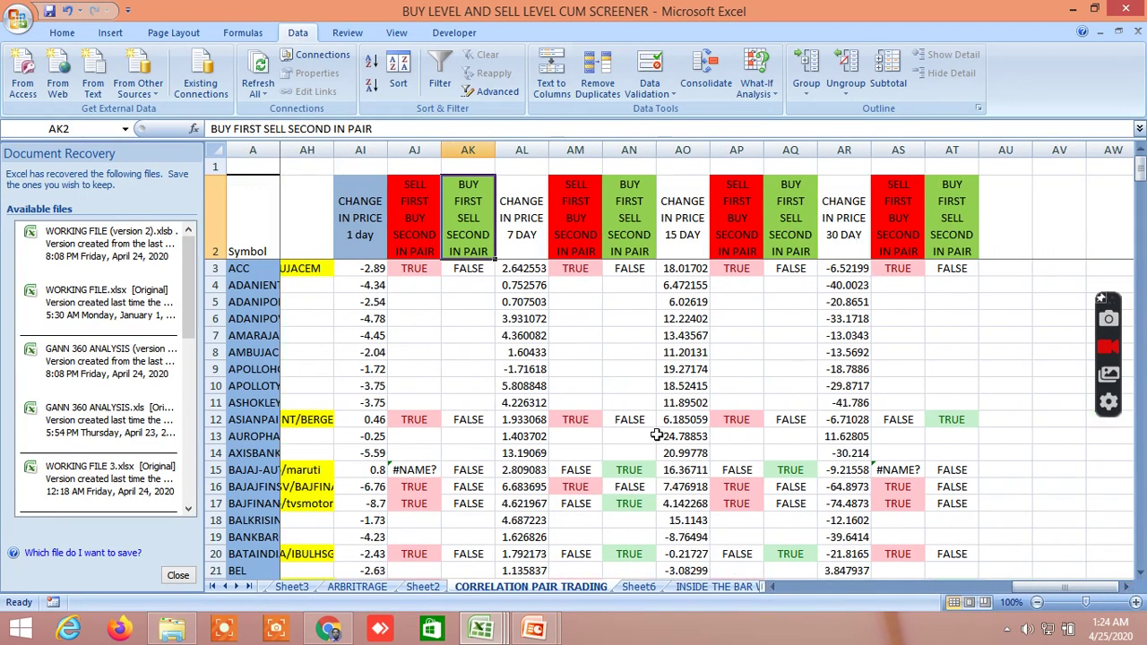
Step: Review the pair buy and sell flags for all four price change periods down the stock list to about row 111
scroll(408, 371, "down", 2)
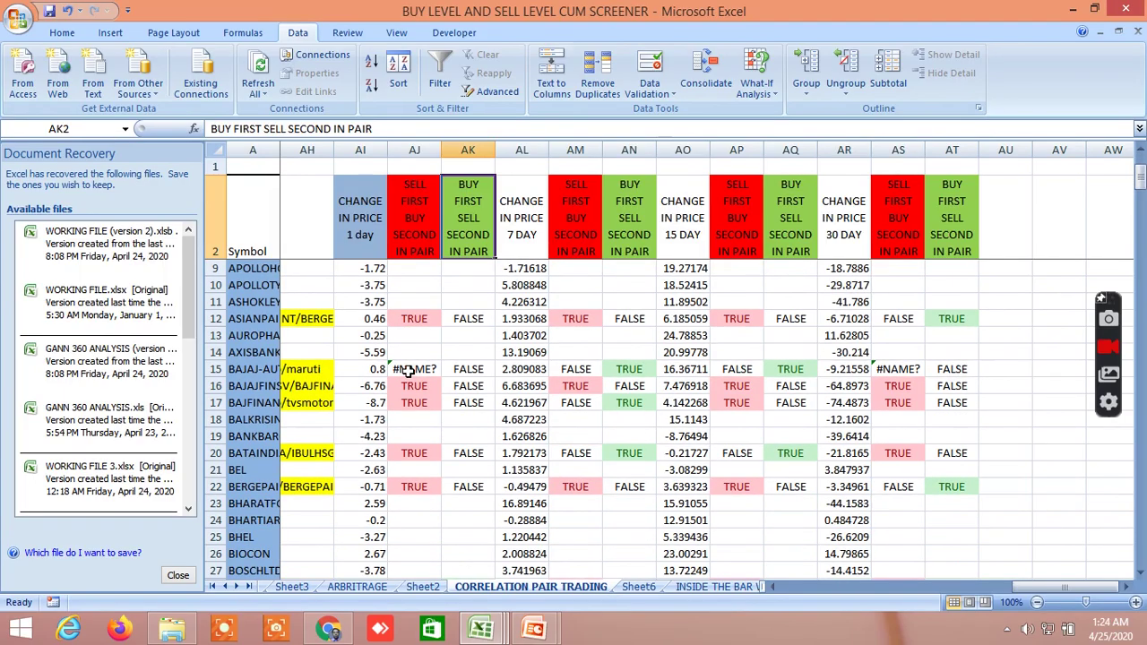
scroll(513, 456, "down", 3)
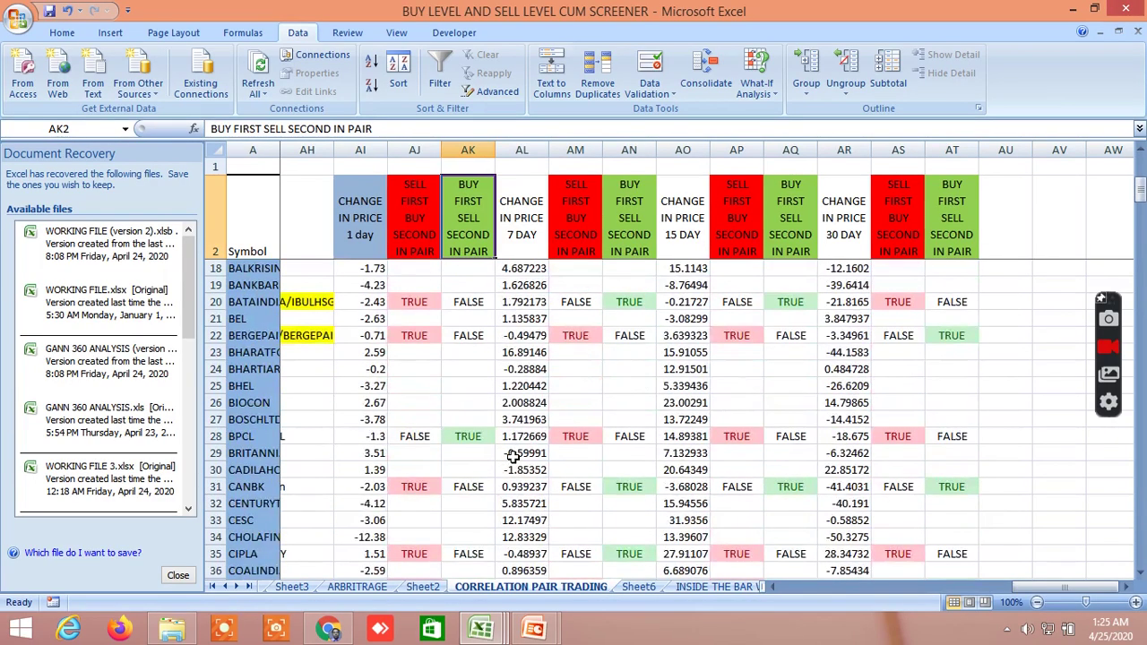
scroll(514, 456, "down", 7)
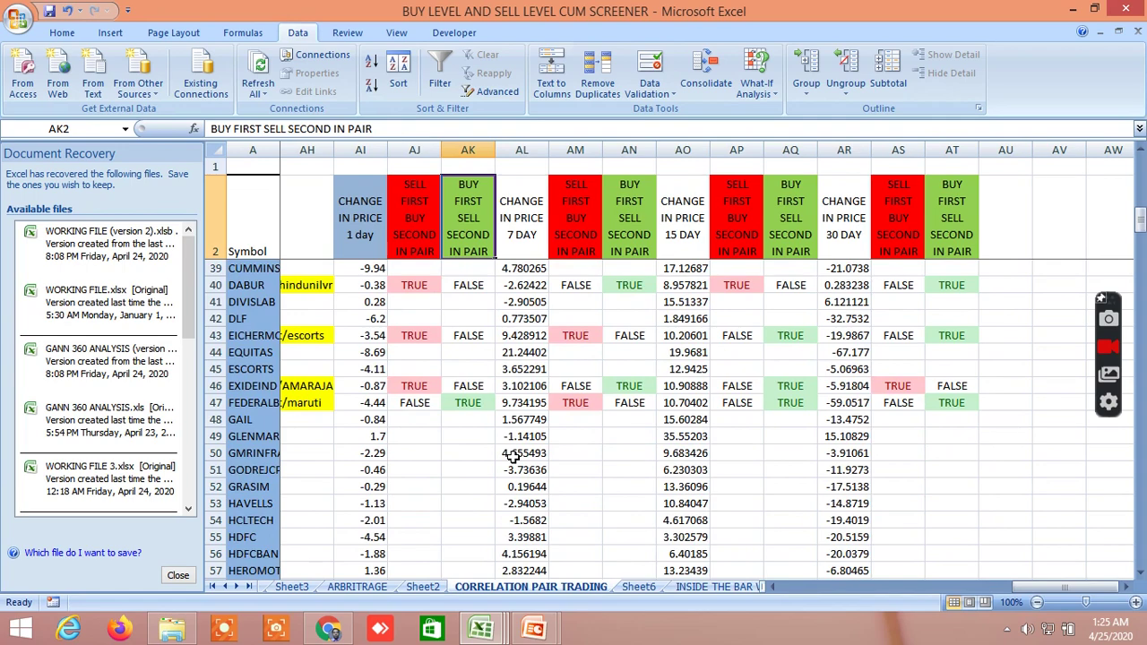
scroll(514, 457, "down", 9)
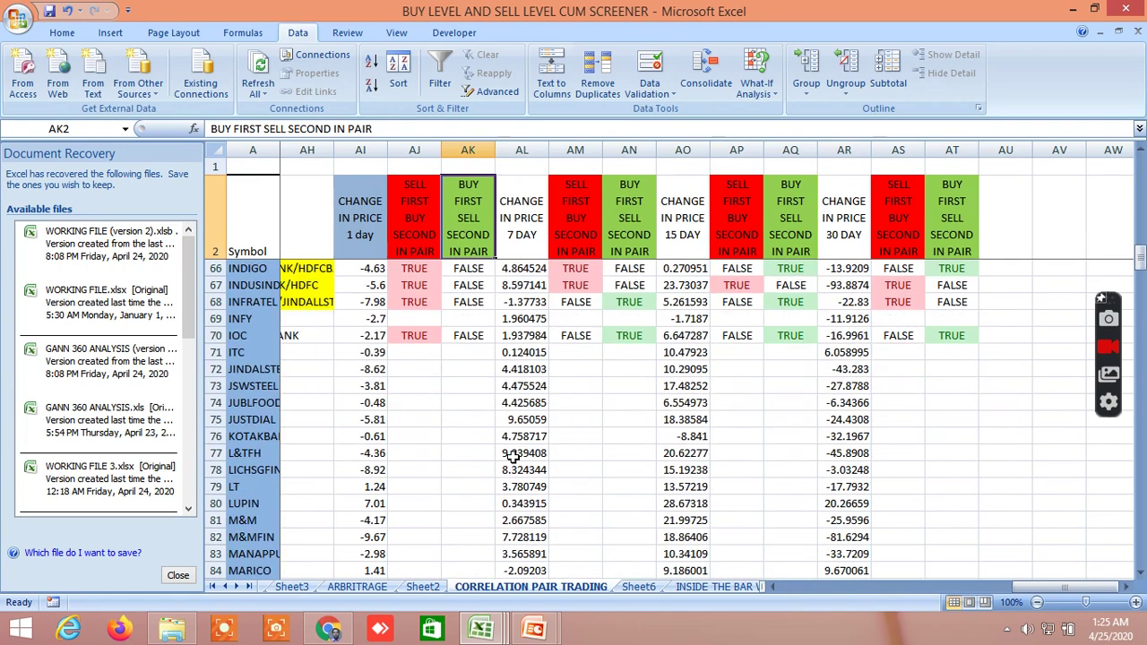
scroll(513, 456, "down", 3)
scroll(513, 456, "down", 3)
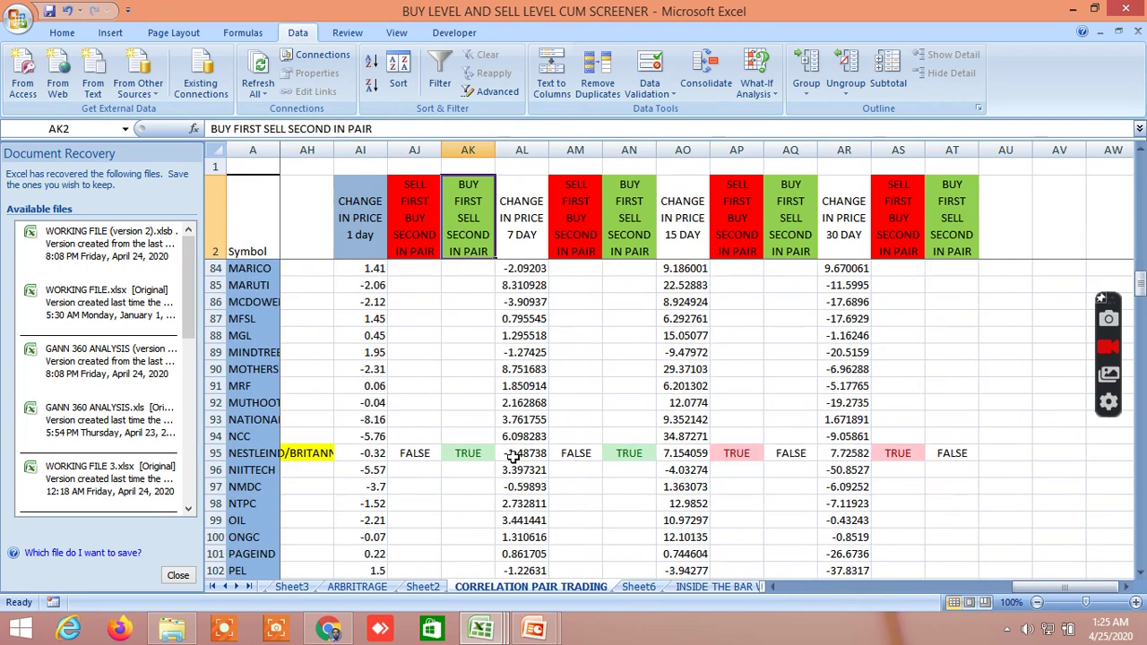
scroll(514, 456, "down", 2)
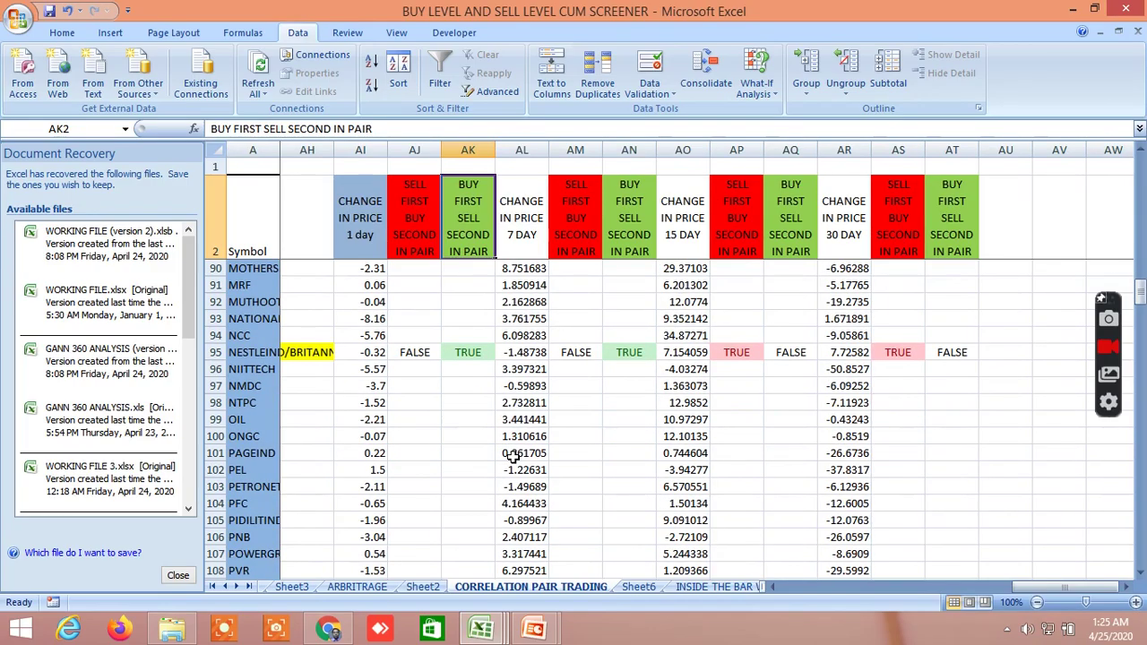
scroll(514, 457, "down", 1)
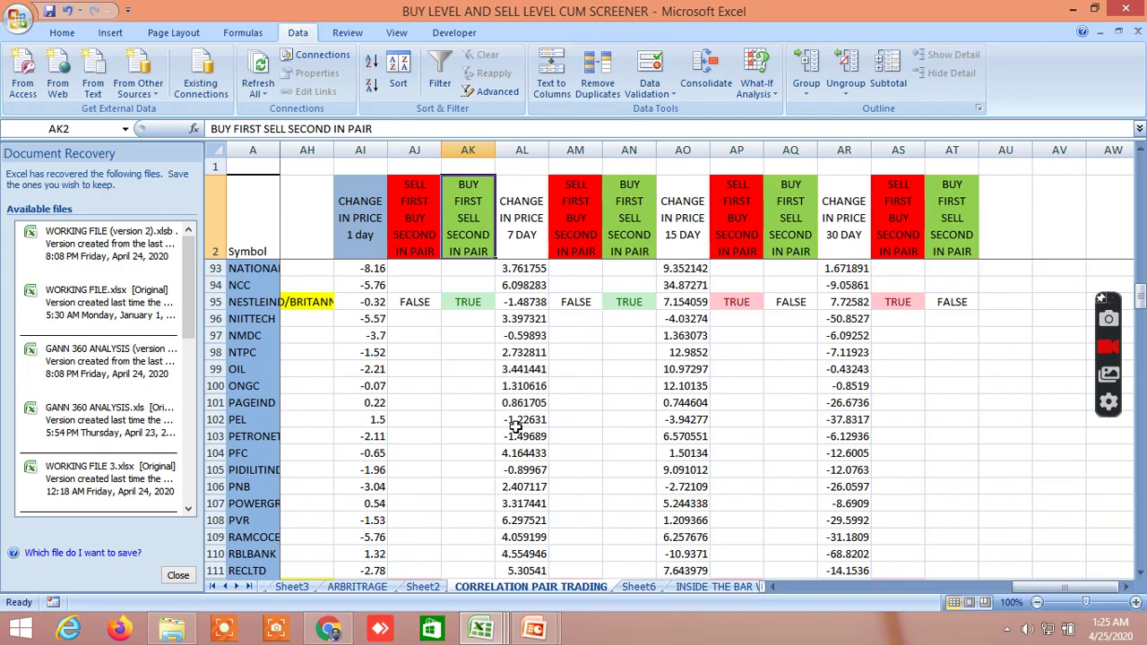
Step: Open the INSIDE THE BAR WITH NR7 sheet and go to the ACC row at the start of its stock list
left_click(707, 587)
scroll(685, 461, "up", 10)
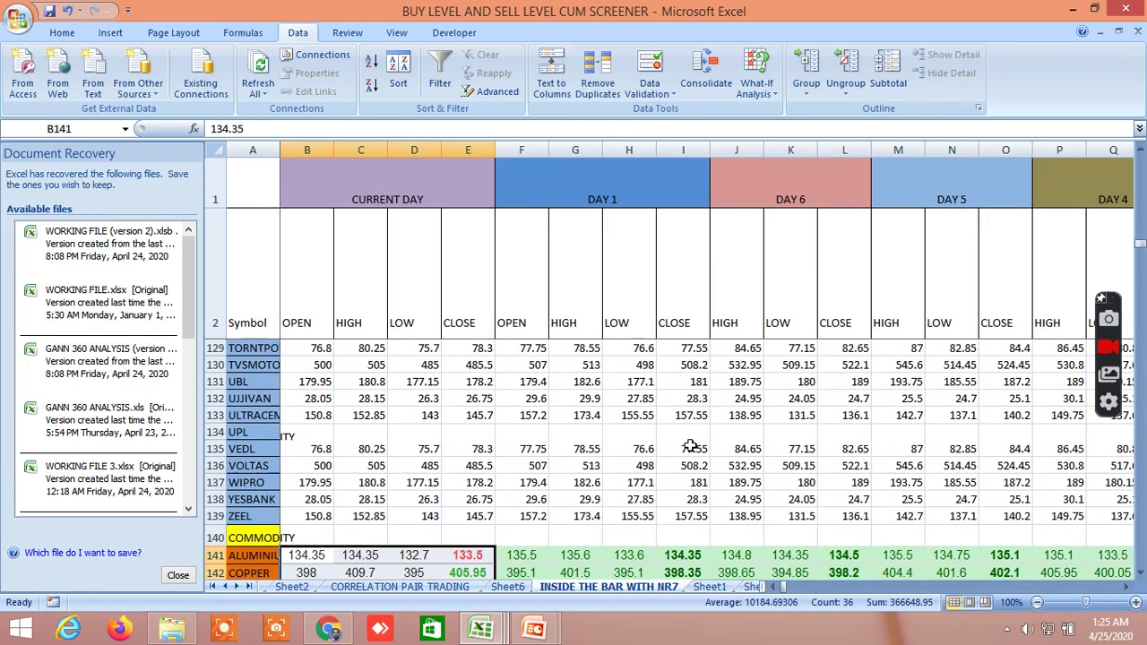
scroll(670, 441, "up", 20)
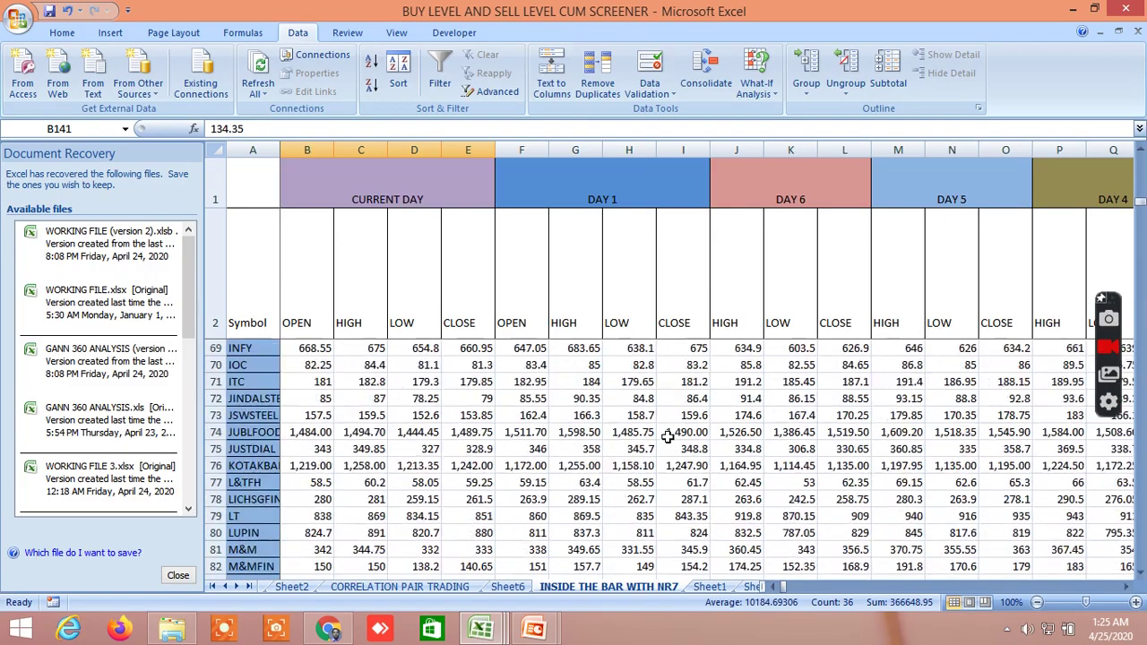
scroll(665, 433, "up", 13)
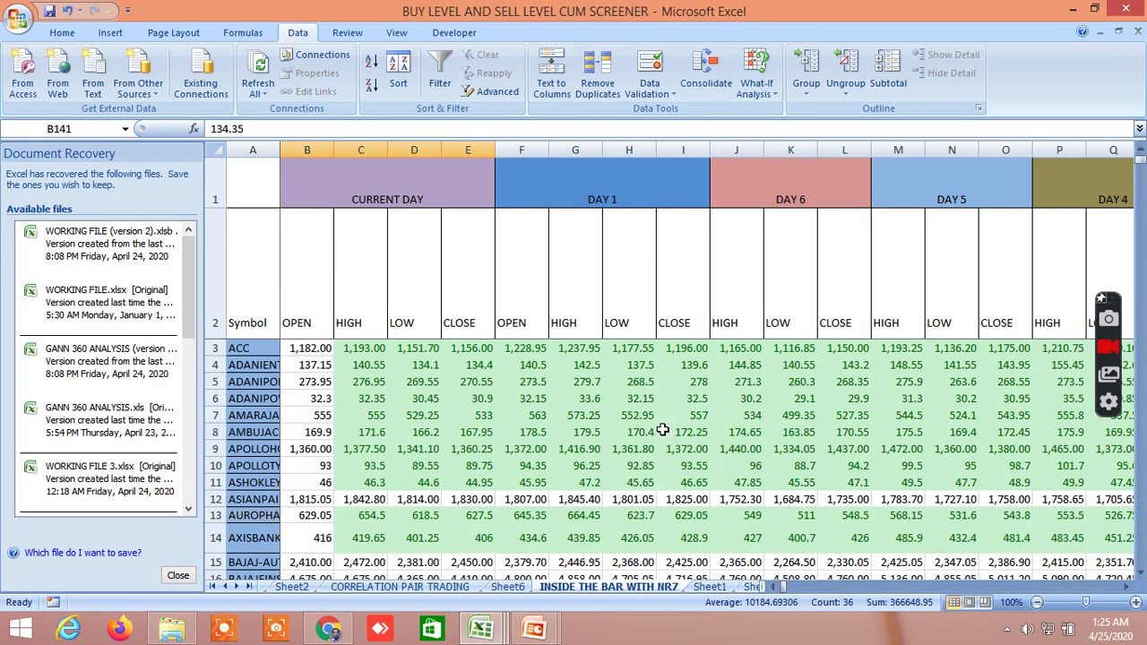
Step: Review the daily price groups across to the INSIDE THE BAR columns and inspect the 2 DAY formula for ACC
left_click(1128, 587)
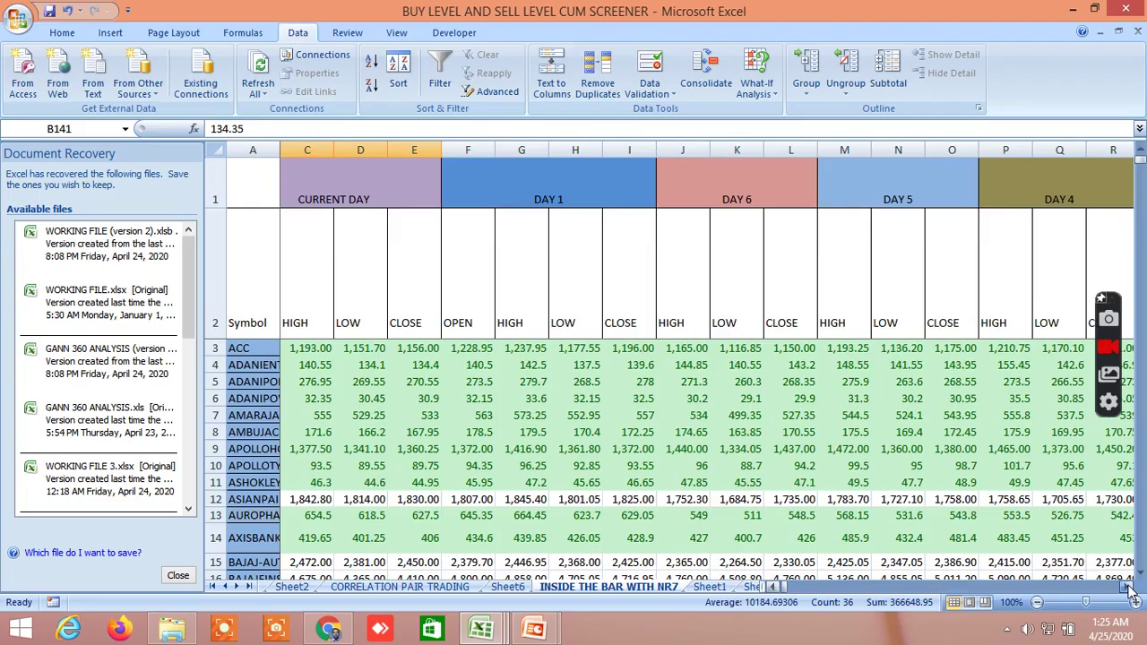
left_click(1128, 587)
left_click(1129, 588)
left_click(1128, 587)
left_click(1129, 587)
left_click(1128, 587)
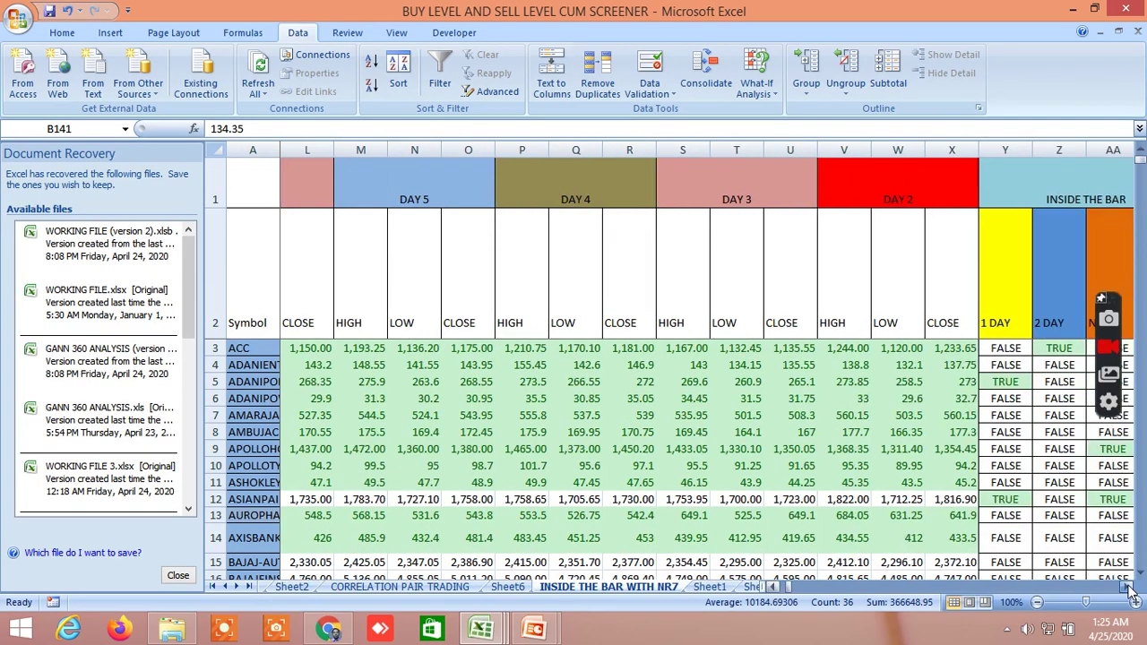
left_click(1129, 587)
left_click(1129, 587)
left_click(1128, 587)
left_click(1129, 587)
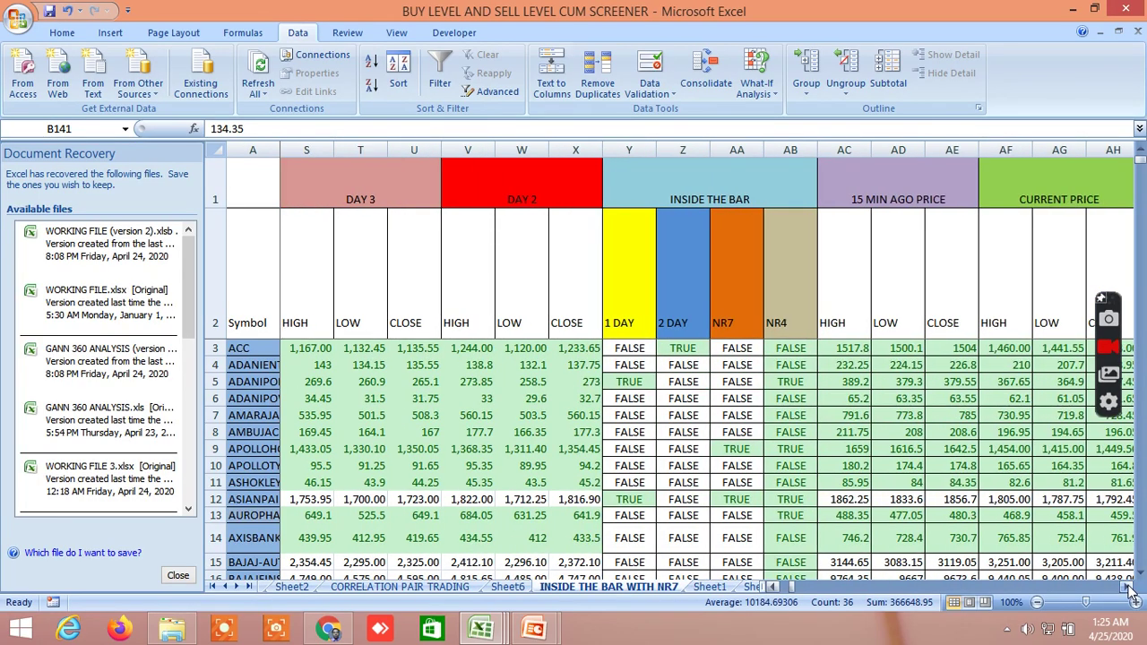
left_click(1129, 587)
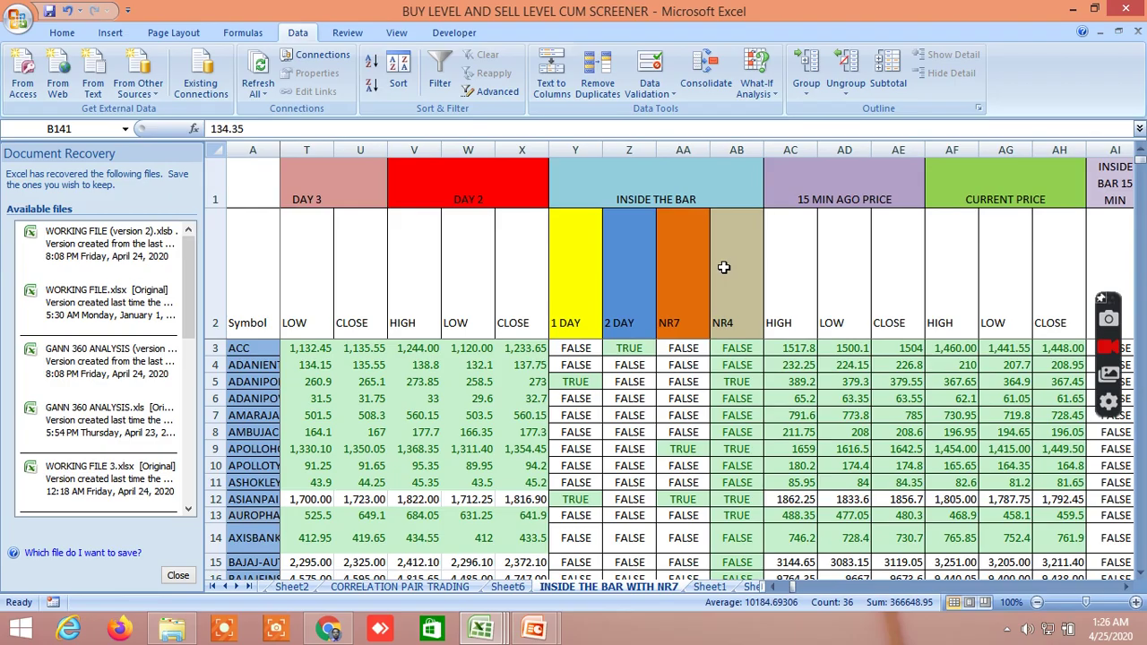
left_click(635, 351)
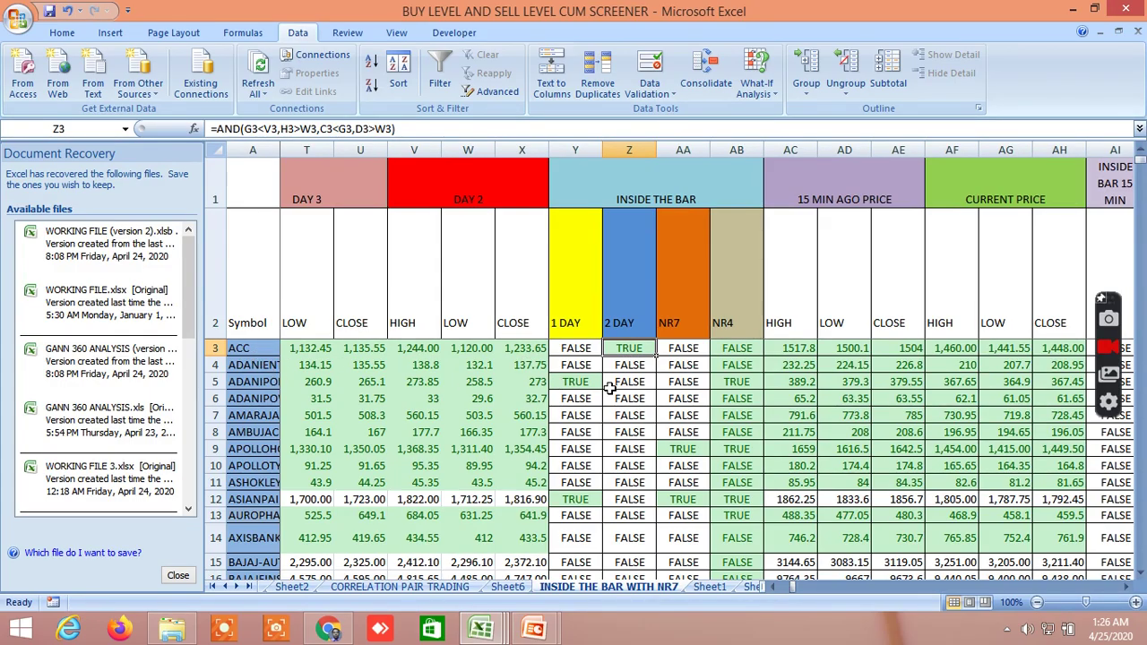
Step: Inspect the 2 DAY inside bar formula in row 7, and the DAY 2 high and low for ACC
left_click(645, 415)
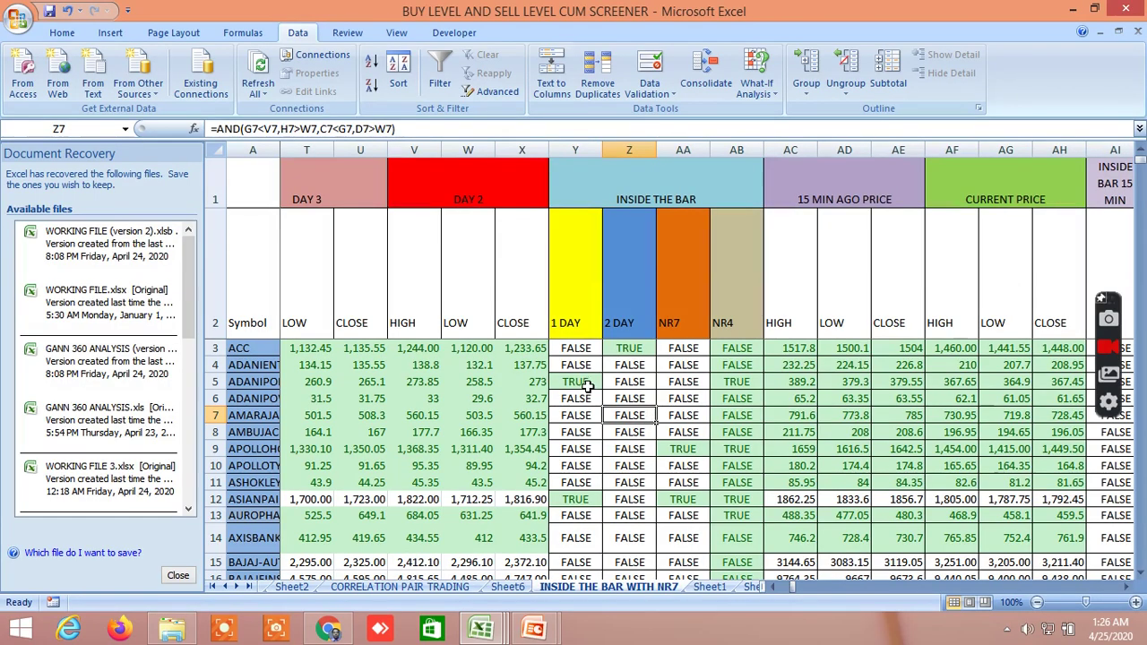
left_click(428, 351)
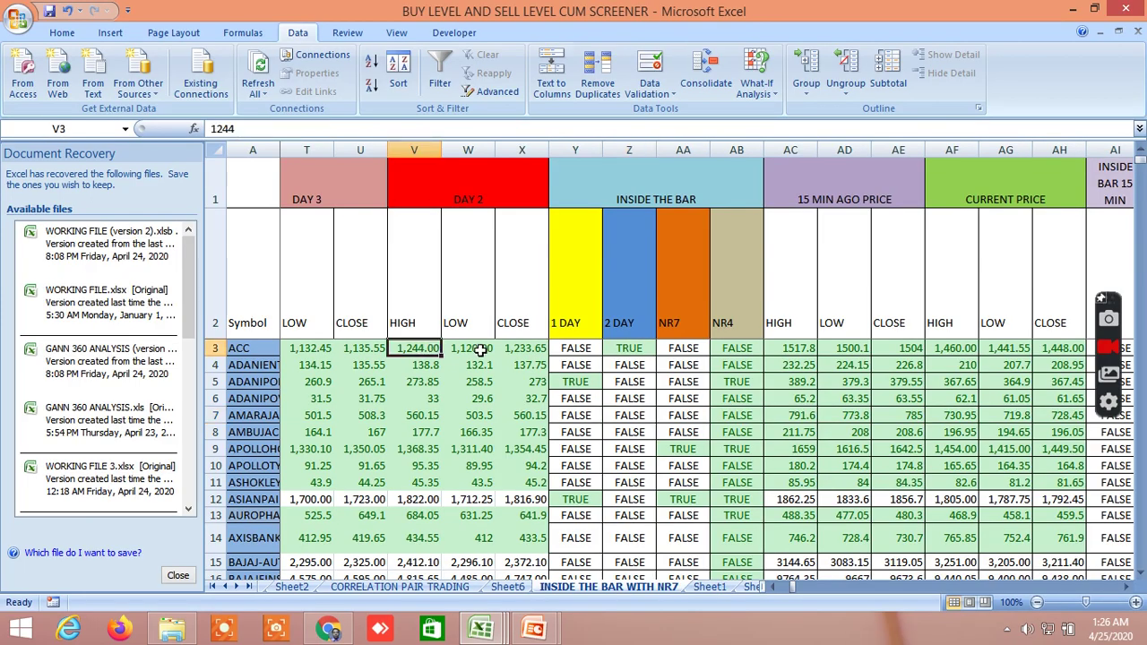
left_click(481, 350)
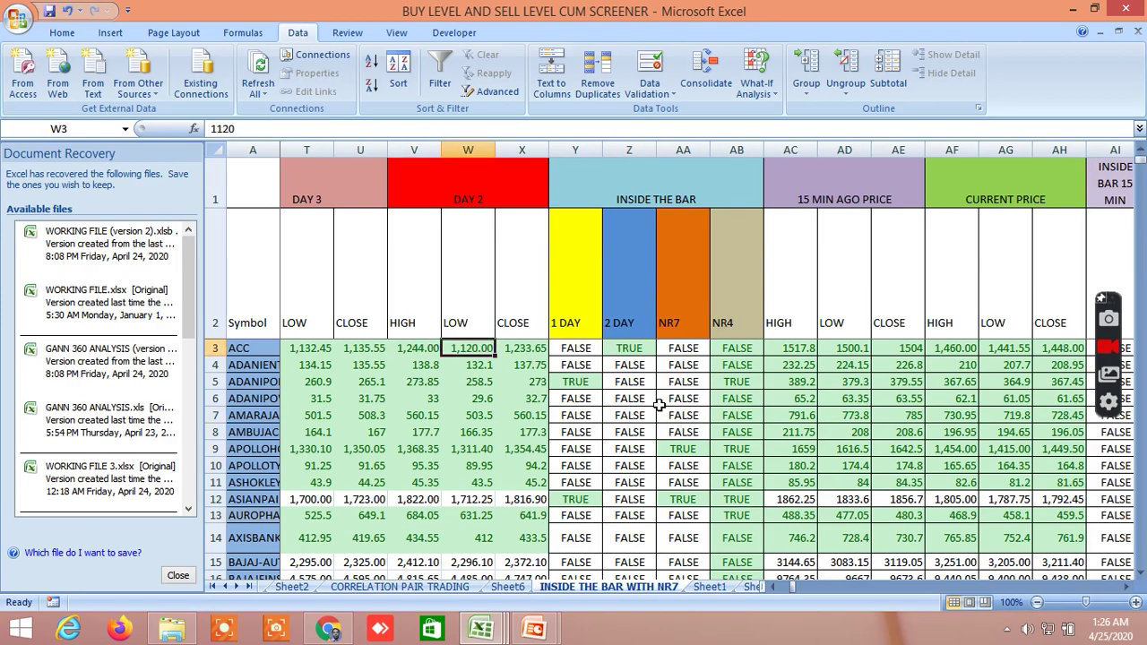
scroll(659, 405, "down", 1)
scroll(634, 387, "up", 1)
Step: Inspect the 1 DAY inside bar formula in row 5 and check the neighbouring signal flags down to about row 21
left_click(576, 382)
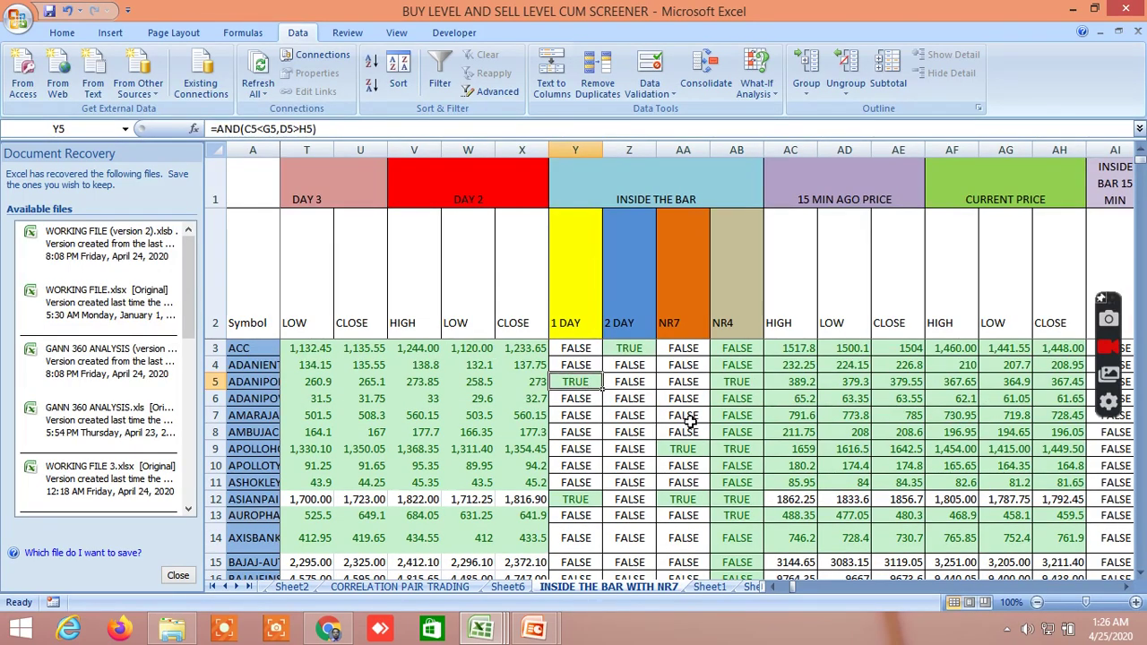
scroll(688, 422, "down", 1)
scroll(688, 421, "up", 1)
scroll(653, 412, "down", 2)
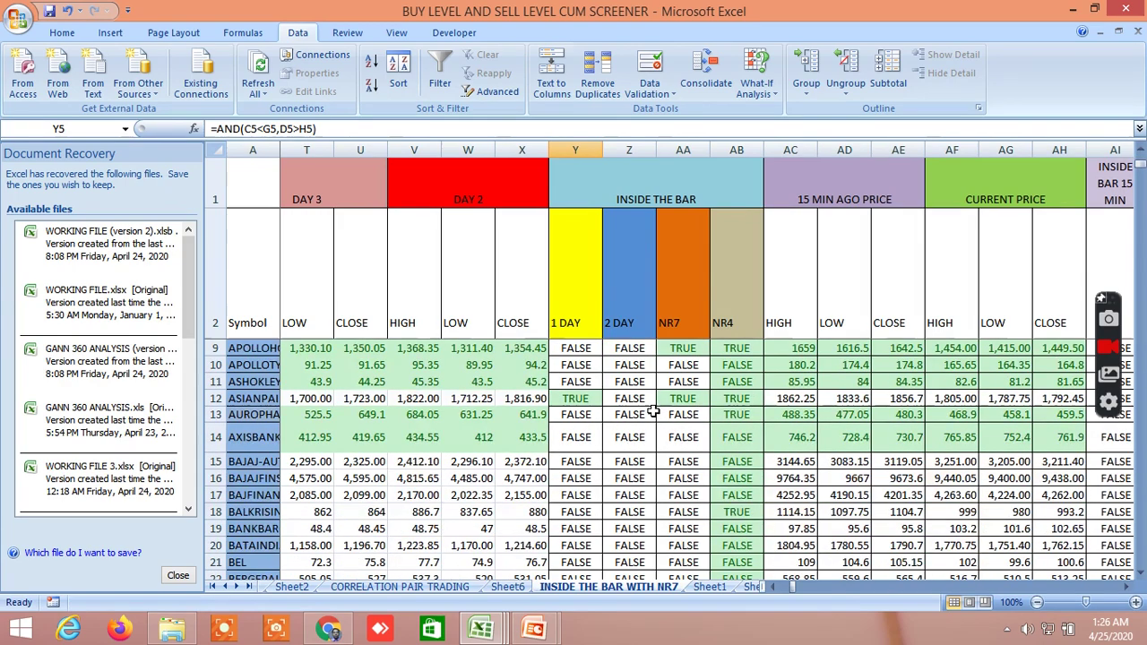
scroll(653, 412, "up", 2)
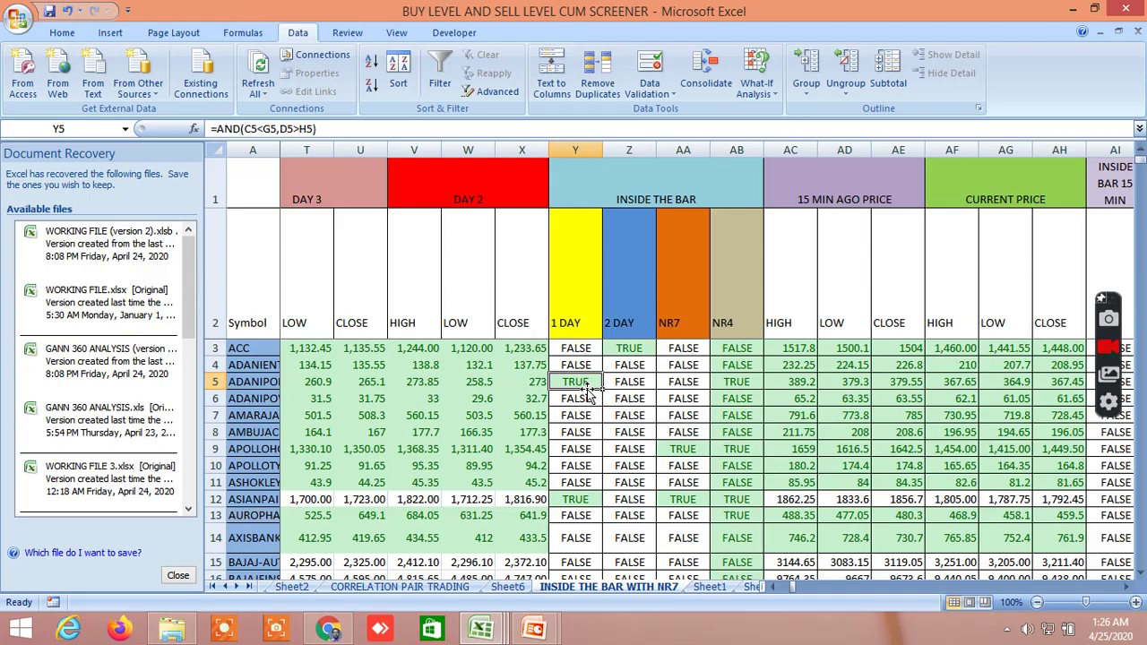
Step: Inspect the NR4 formula in row 5, the NR7 and NR4 formulas in row 9, and the 1 DAY, NR7 and NR4 formulas in row 12
left_click(737, 385)
scroll(679, 449, "down", 1)
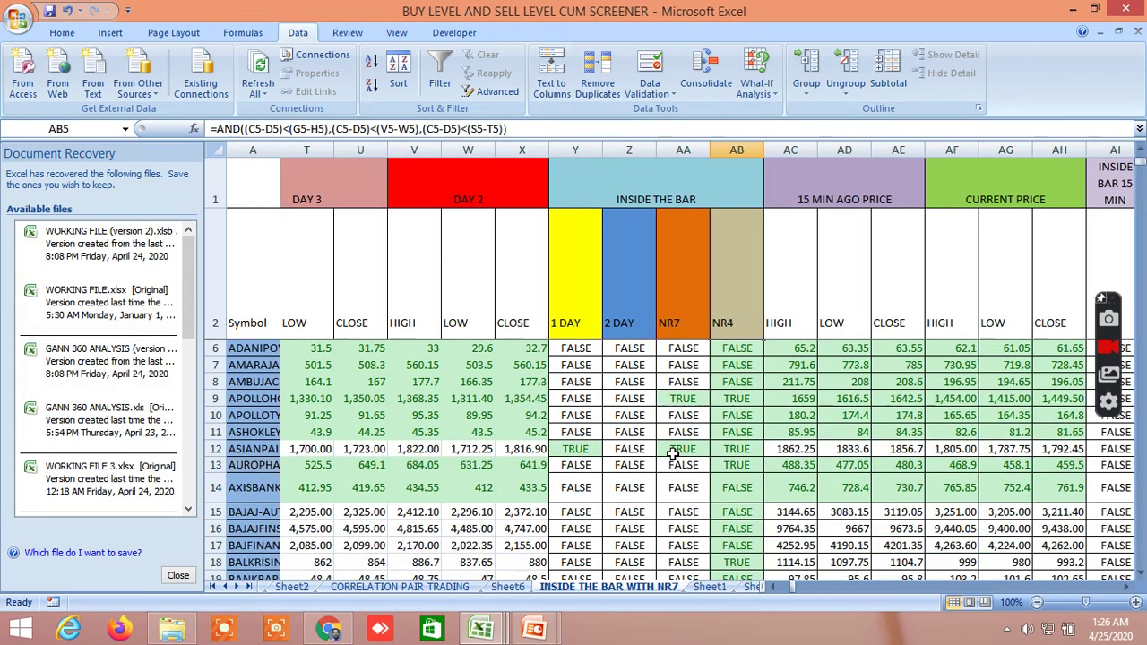
left_click(684, 403)
left_click(742, 402)
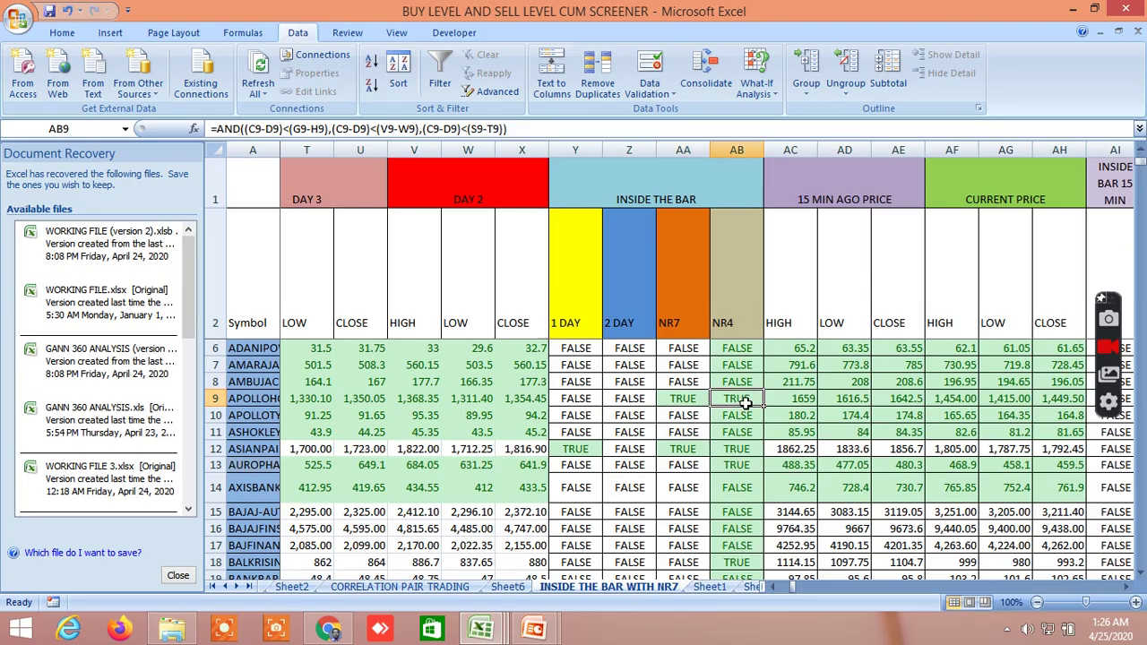
left_click(583, 452)
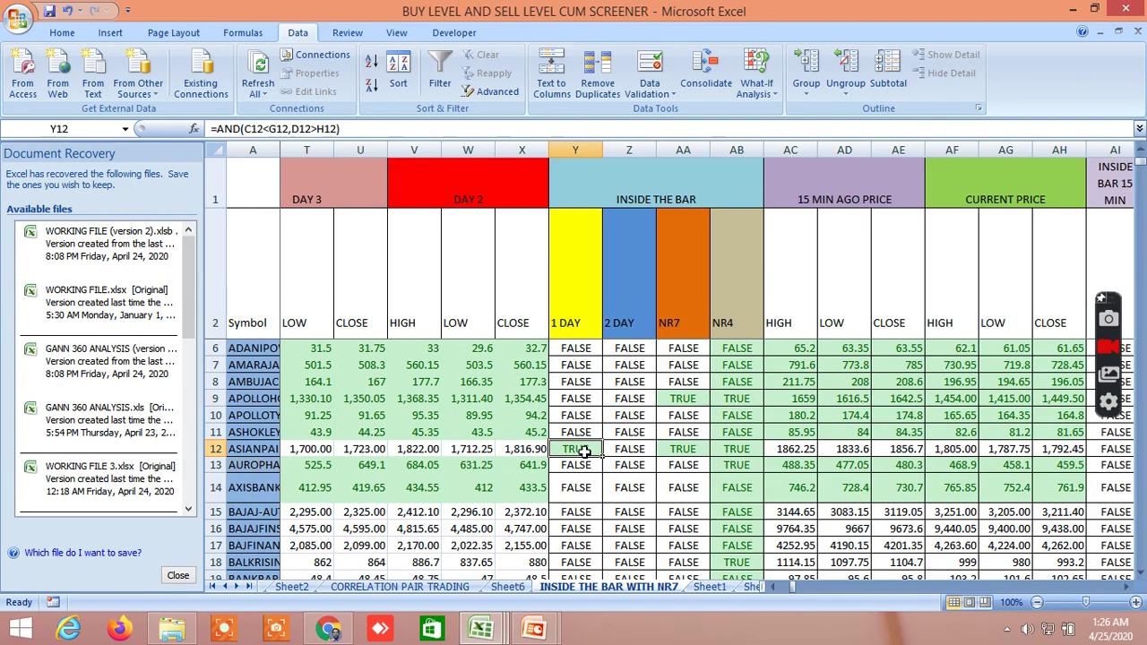
left_click(683, 449)
left_click(740, 453)
scroll(645, 518, "down", 1)
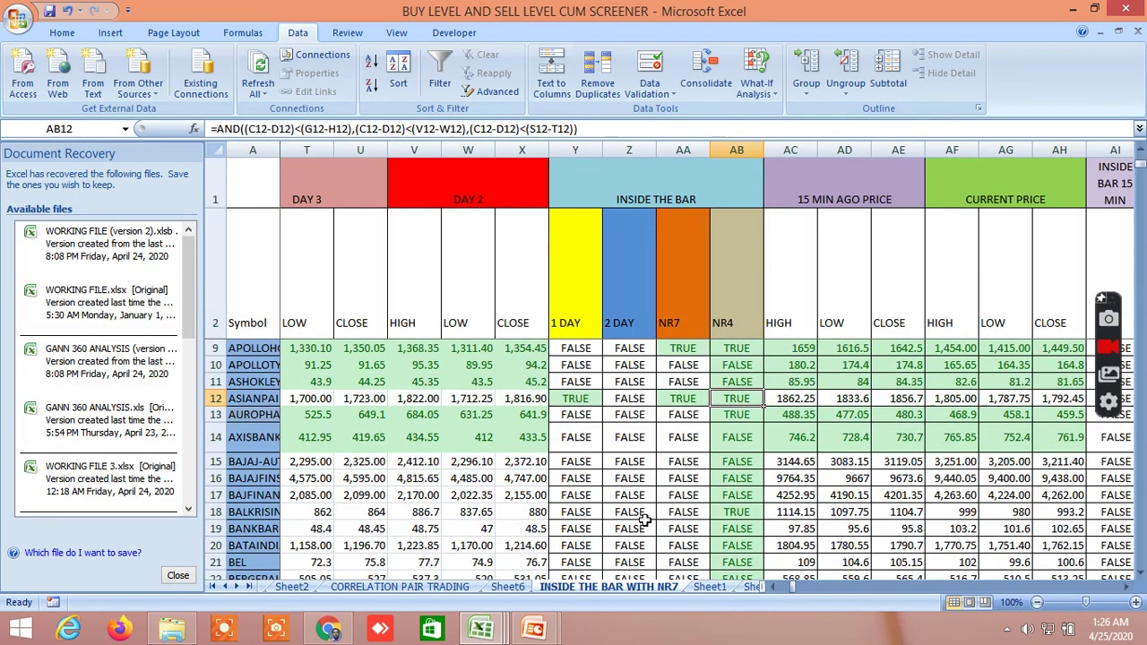
Step: Inspect the 1 DAY formula for row 29, 2 DAY for row 32, NR7 for BPCL, and NR7 and NR4 for CESC
scroll(644, 520, "down", 5)
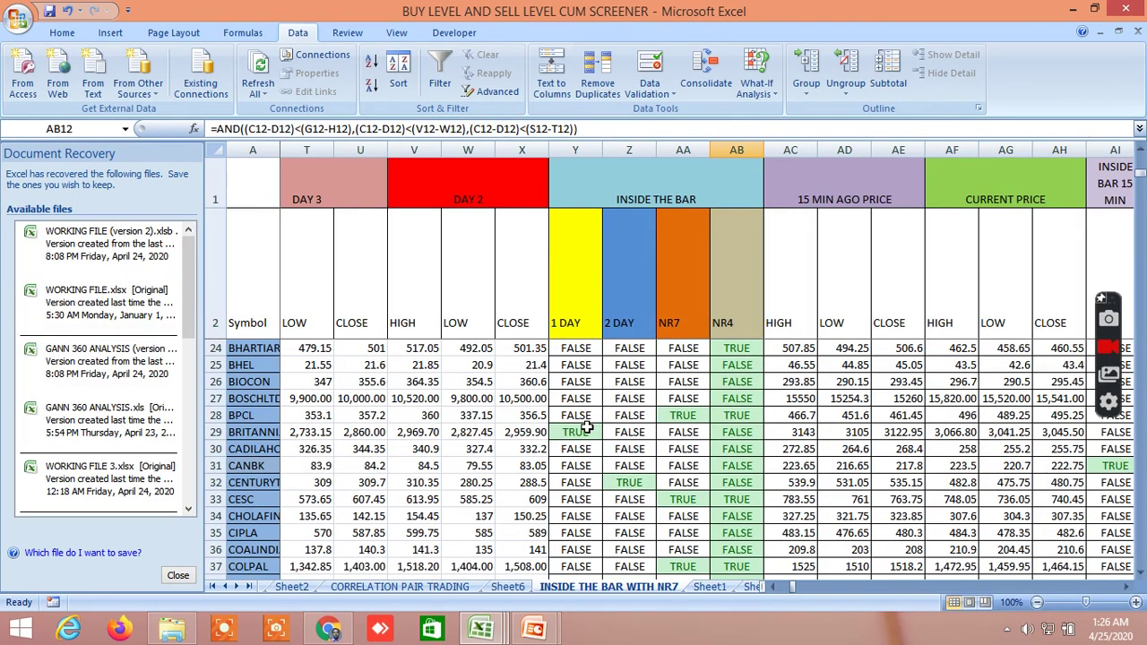
left_click(586, 430)
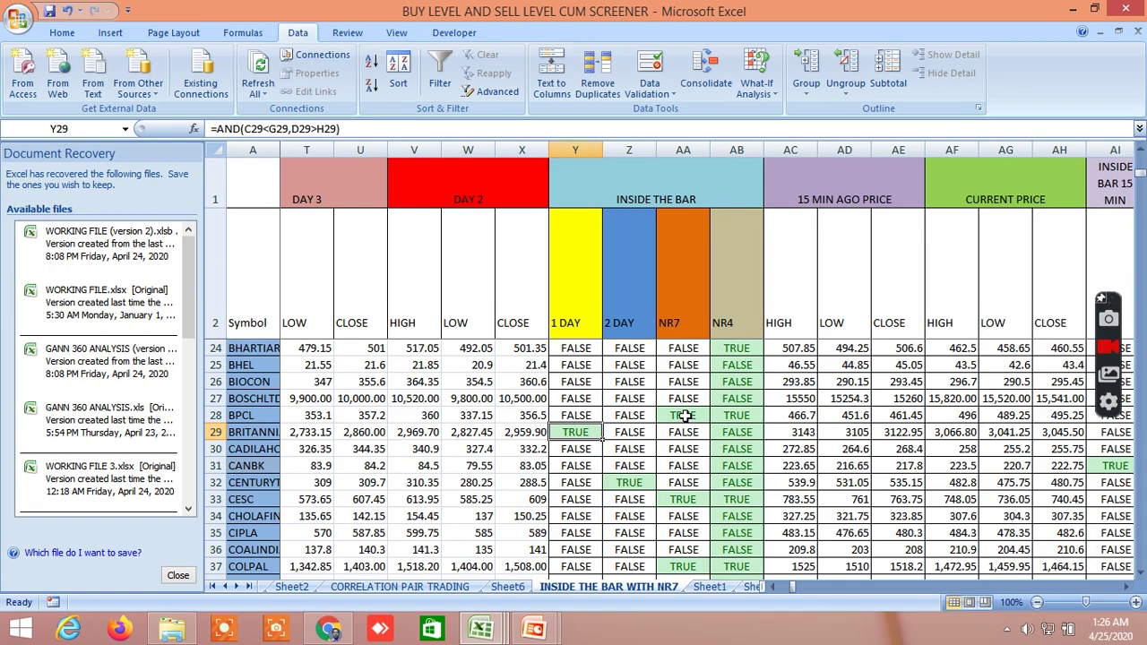
left_click(685, 416)
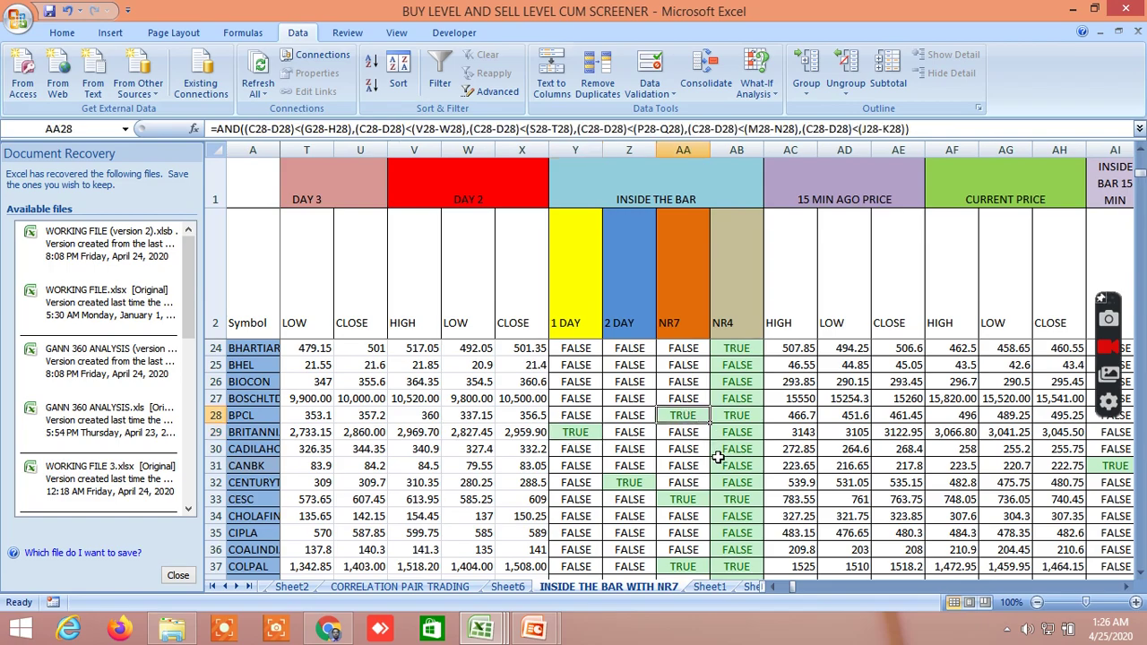
left_click(581, 434)
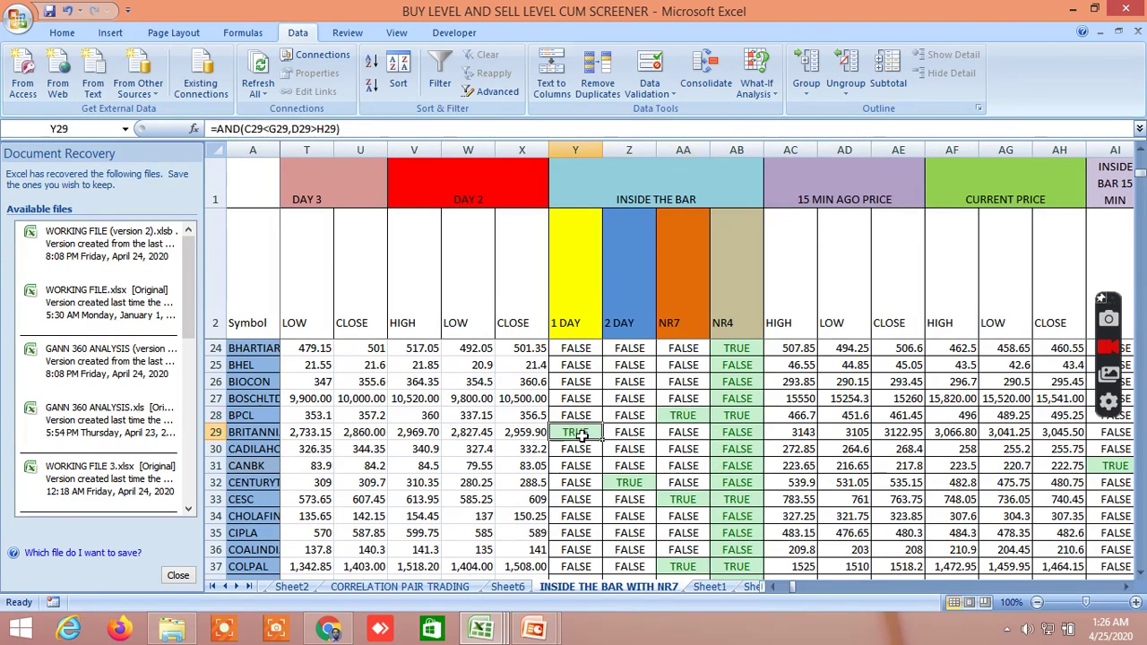
left_click(634, 484)
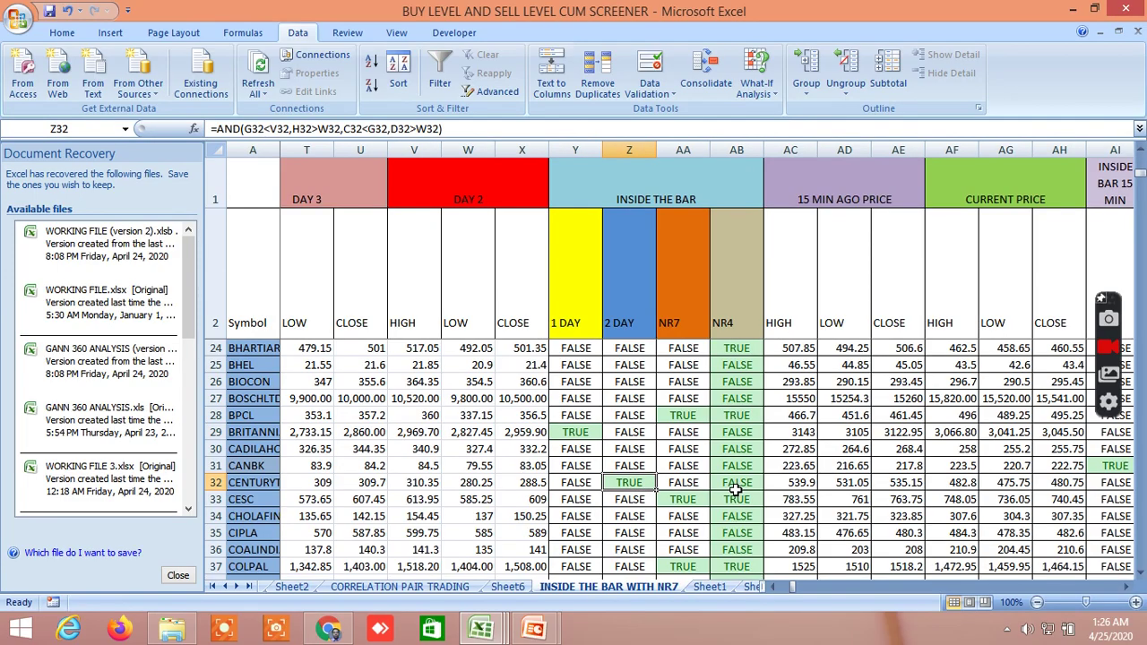
left_click(698, 500)
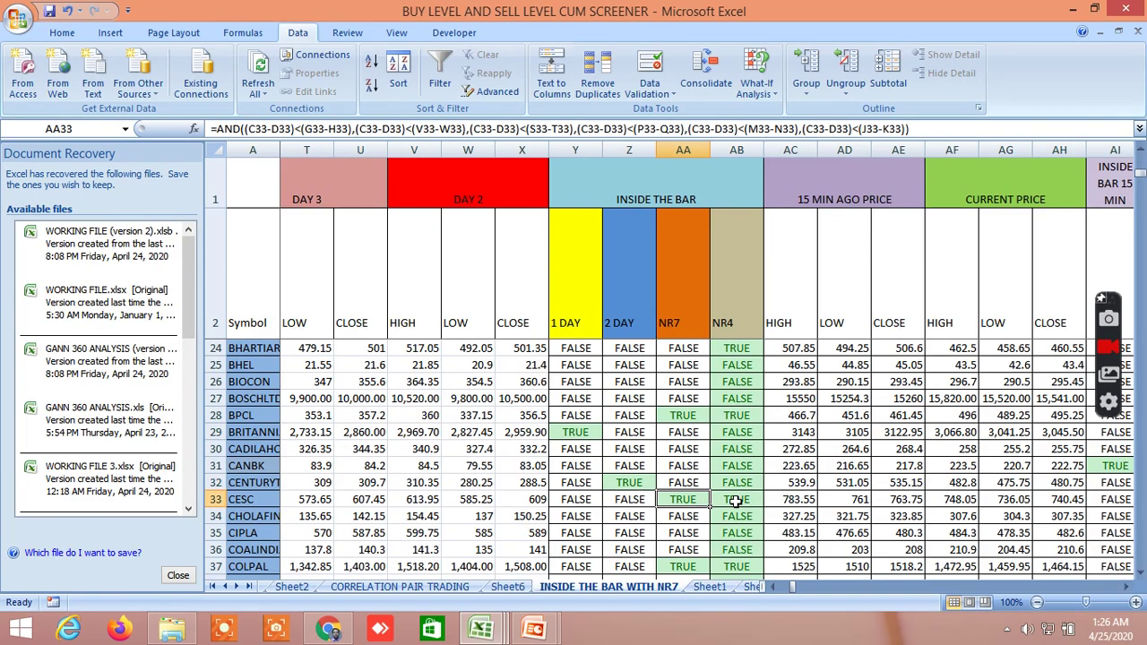
left_click(734, 502)
scroll(883, 484, "up", 7)
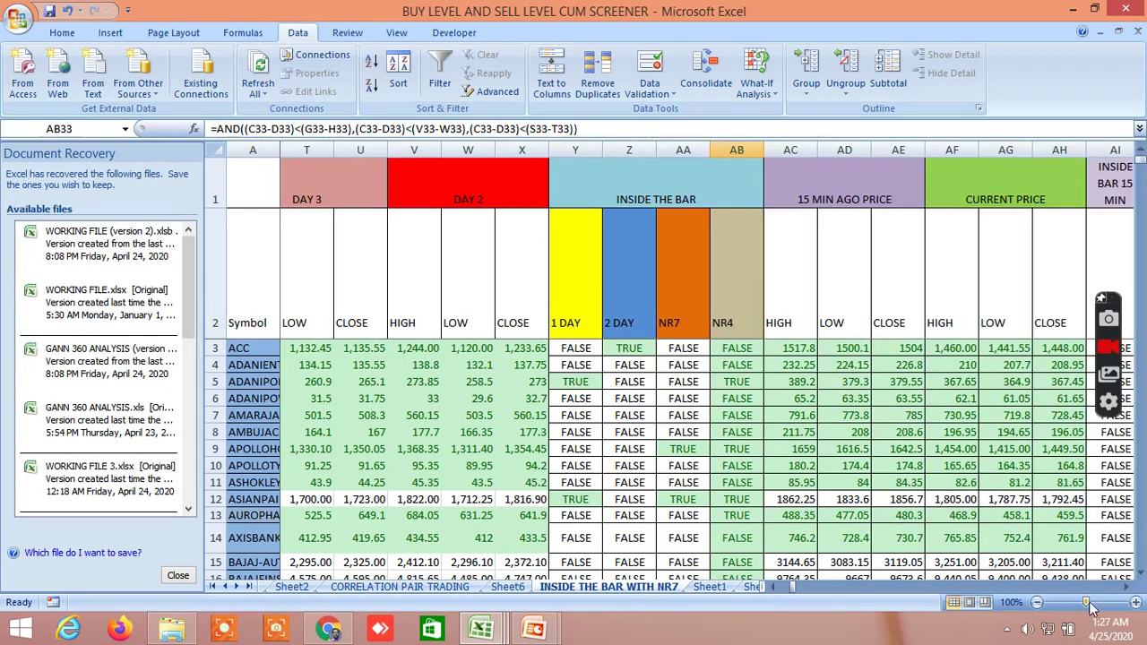
Step: Look across the 15 MIN AGO PRICE and CURRENT PRICE groups to the INSIDE BAR 15 MIN and candlestick pattern columns
left_click(1129, 587)
left_click(1128, 587)
left_click(1129, 587)
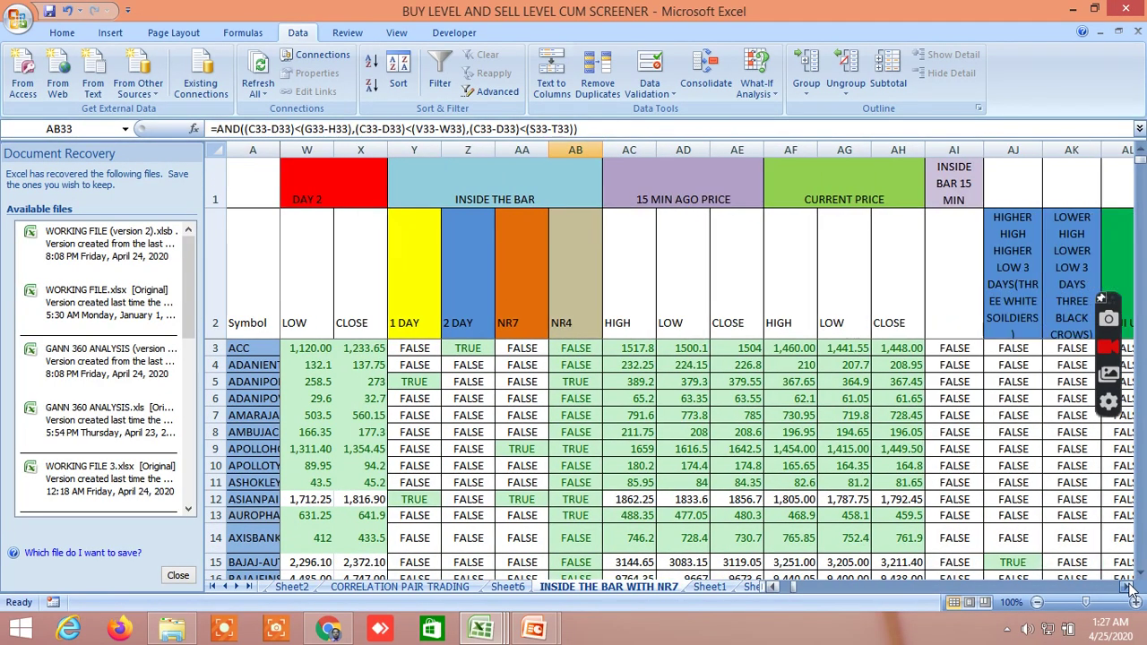
left_click(1128, 587)
left_click(1128, 587)
left_click(1128, 587)
left_click(1128, 587)
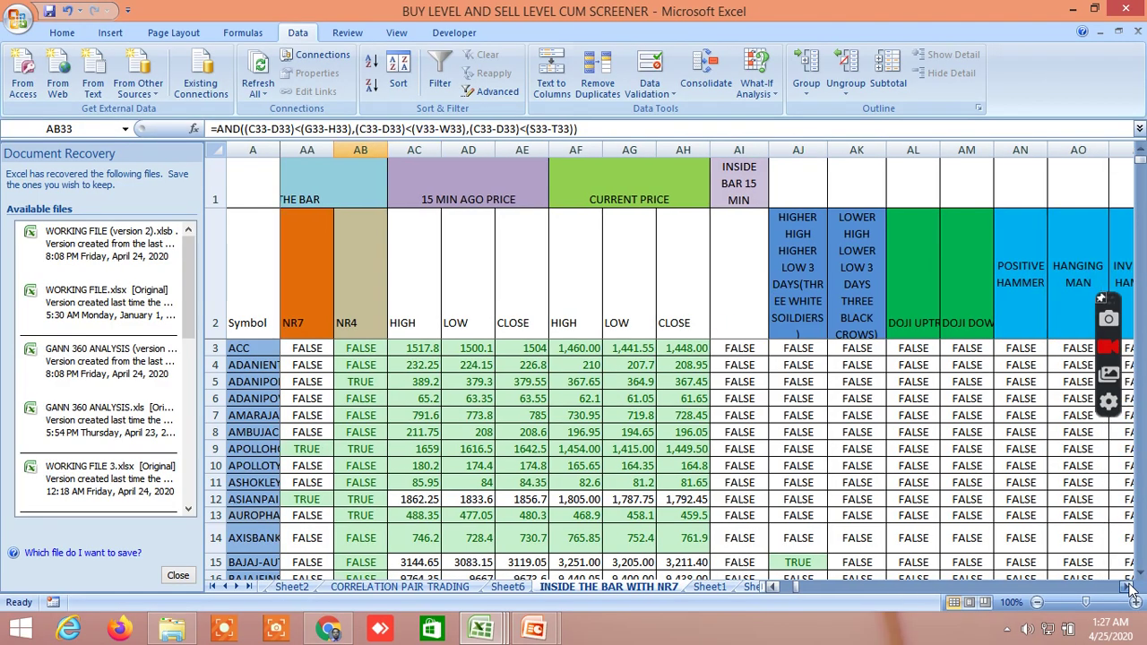
left_click(1128, 587)
left_click(1128, 587)
left_click(1129, 587)
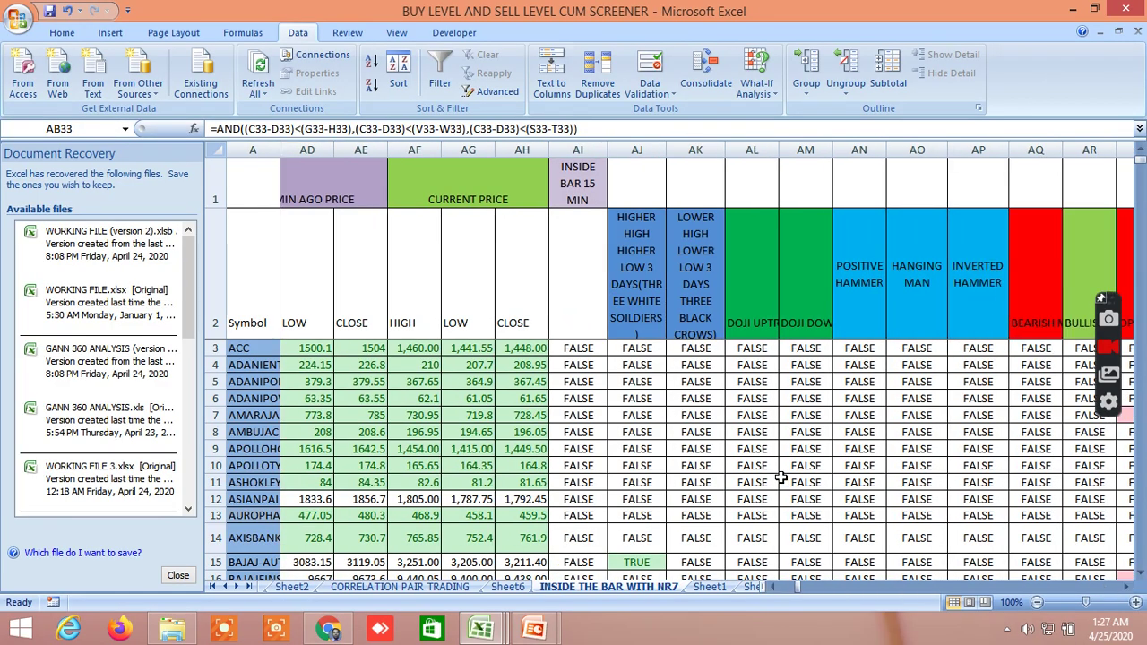
Step: Review the INSIDE BAR 15 MIN, three white soldiers, three black crows, doji and hammer flags down the upper part of the stock list
scroll(782, 478, "down", 3)
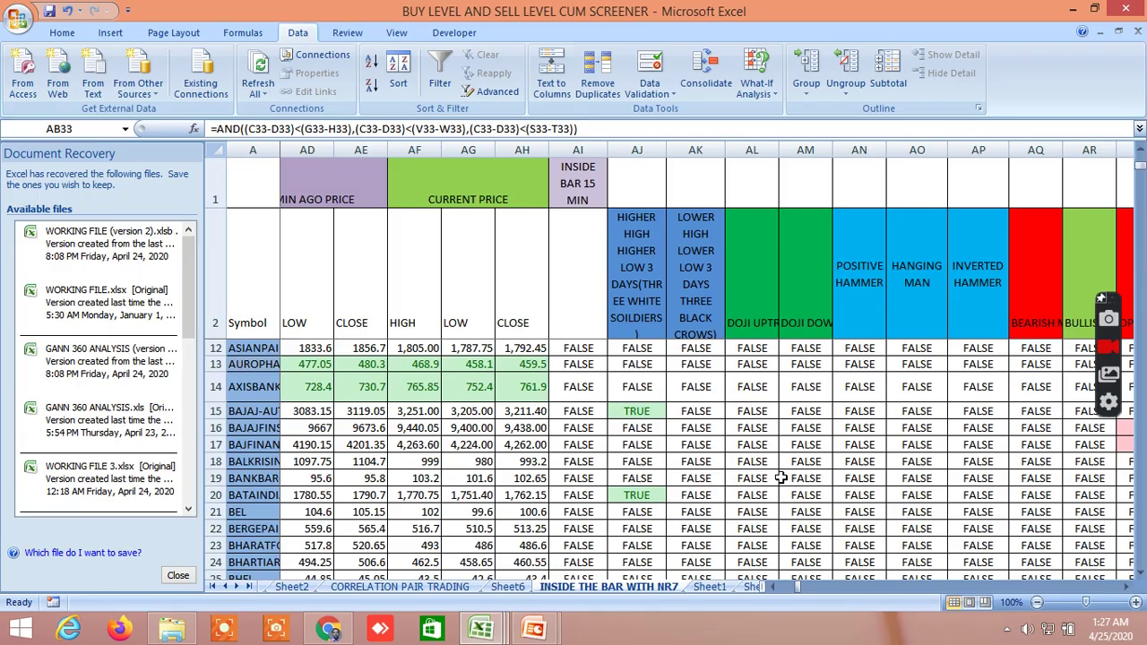
scroll(781, 478, "up", 3)
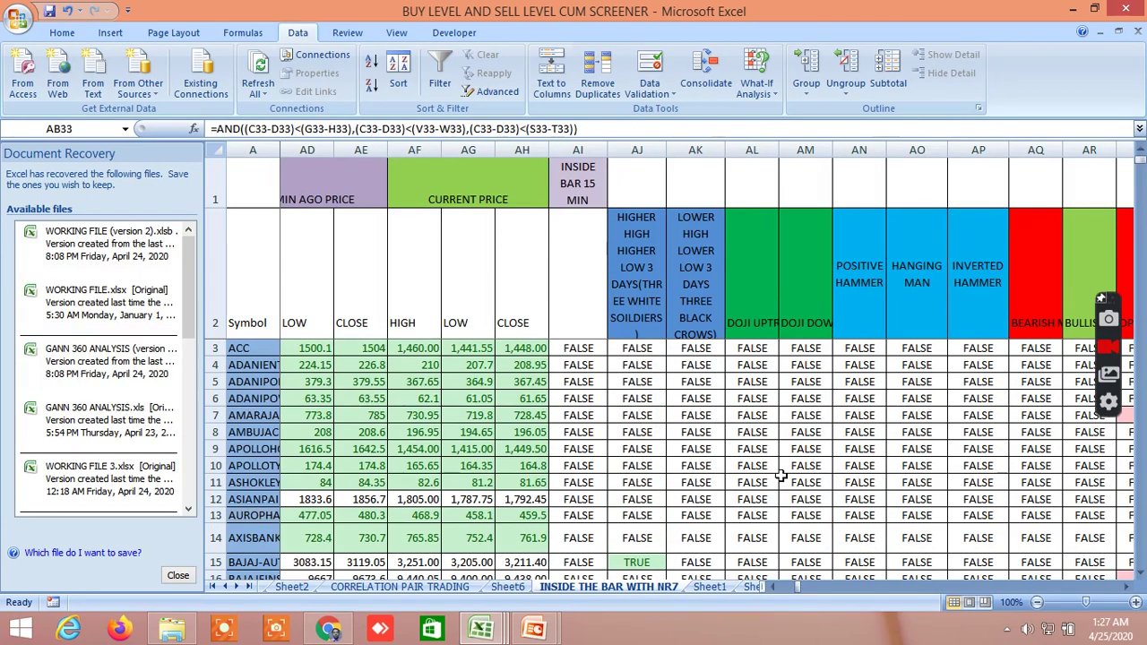
scroll(782, 478, "down", 3)
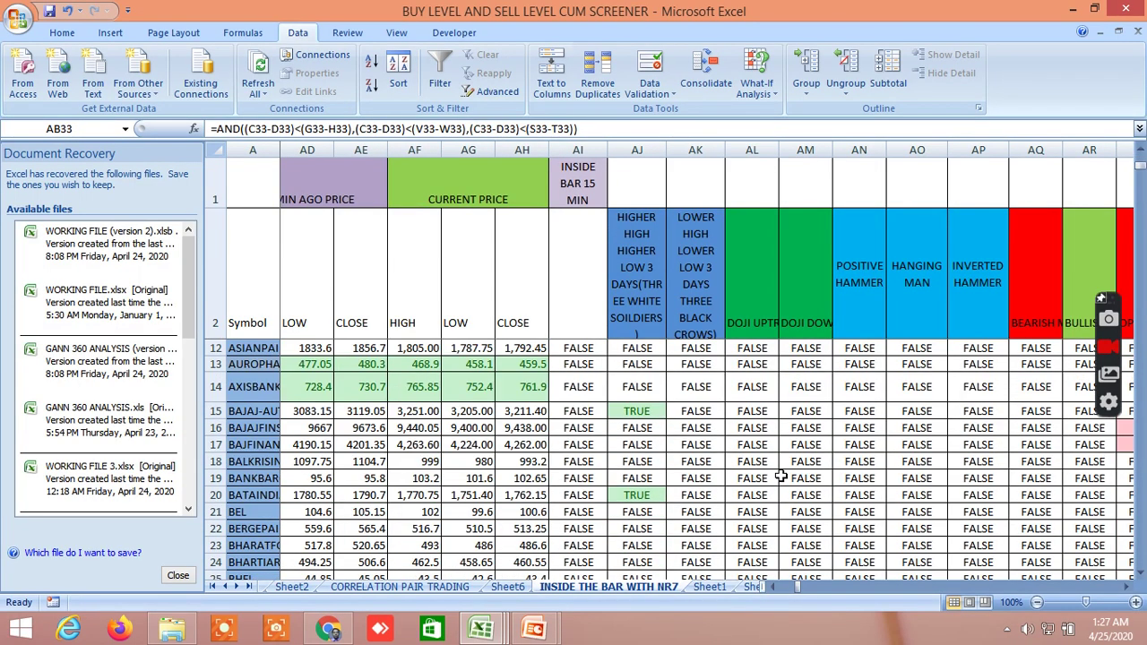
scroll(782, 478, "down", 2)
scroll(782, 478, "up", 5)
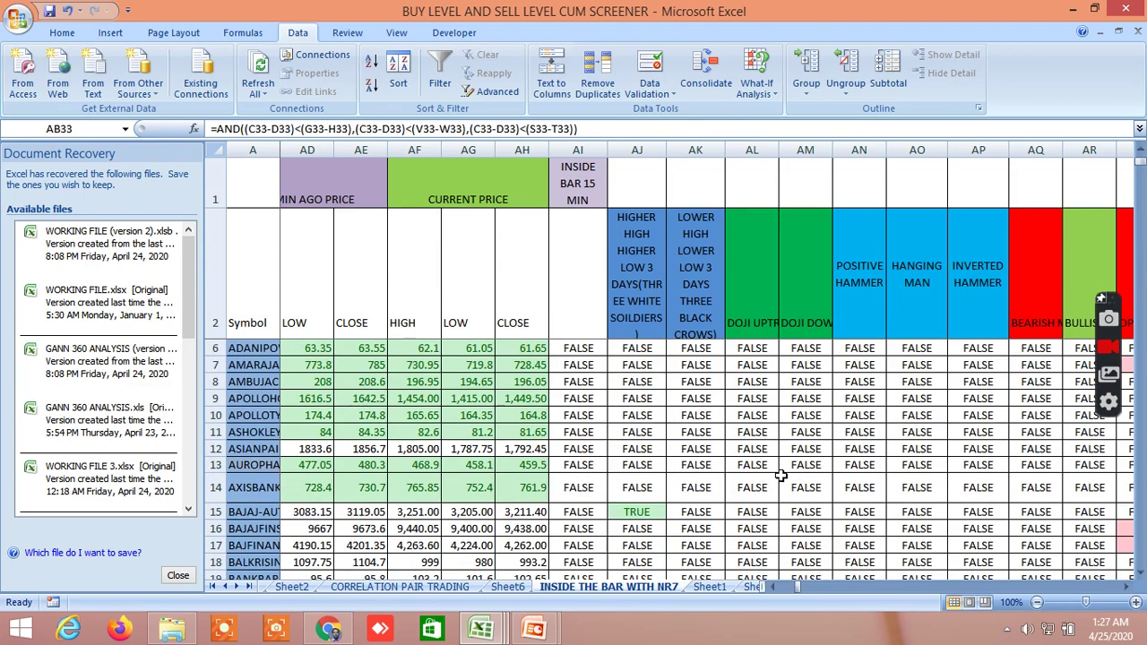
scroll(782, 478, "down", 3)
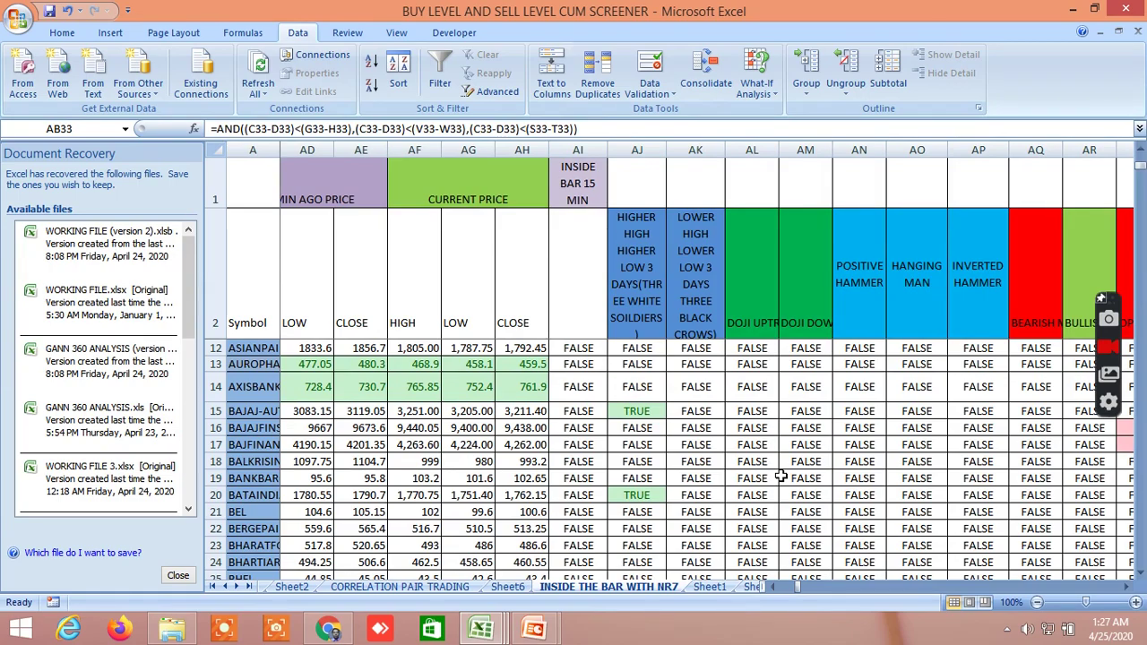
scroll(781, 478, "up", 3)
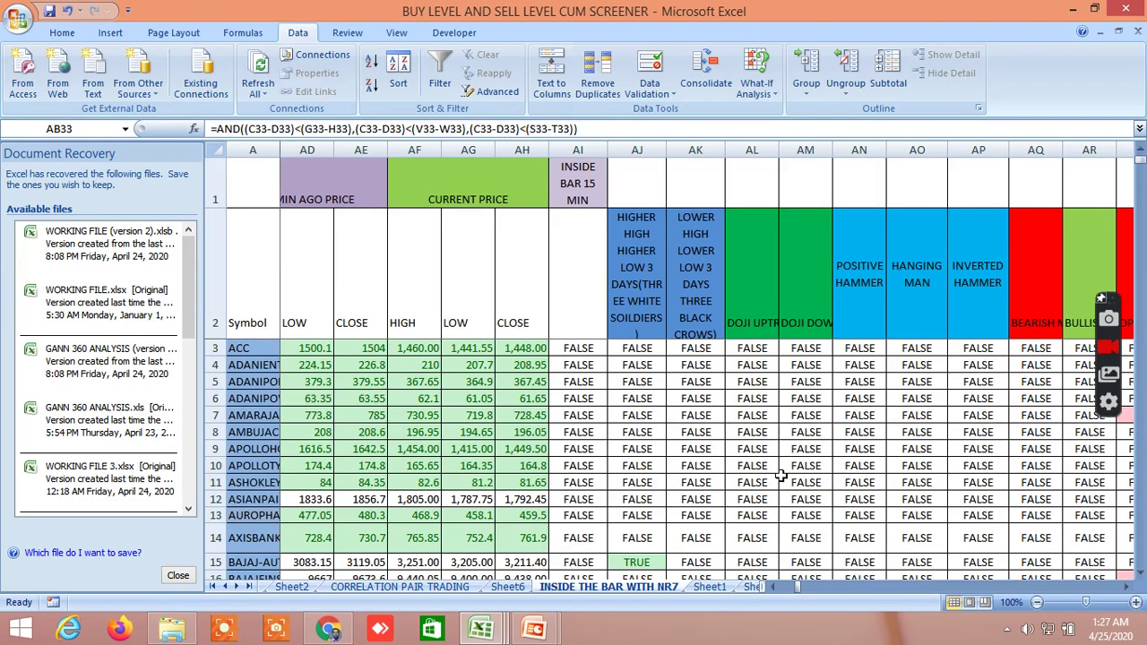
scroll(782, 478, "down", 2)
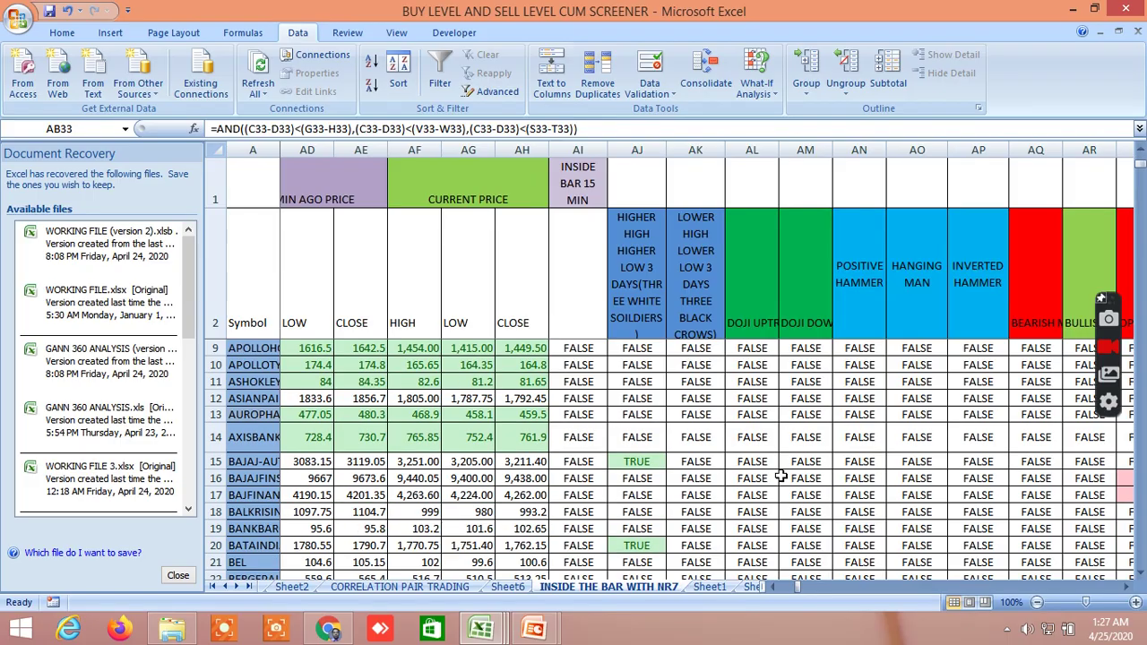
scroll(782, 478, "down", 2)
scroll(781, 477, "up", 2)
scroll(781, 477, "up", 2)
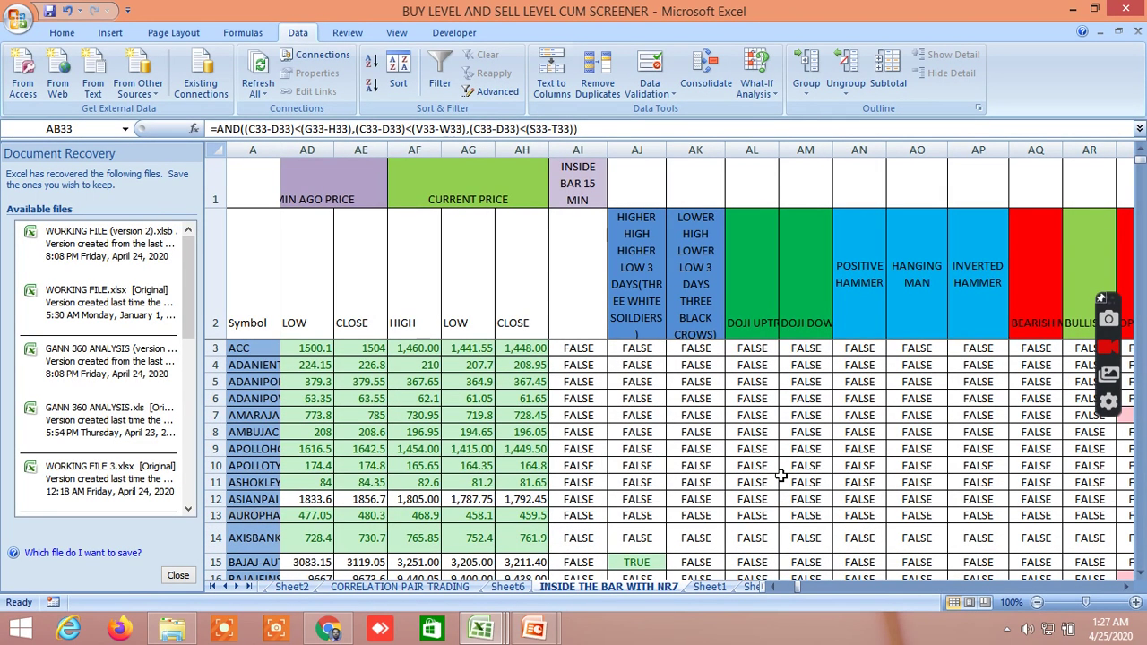
scroll(781, 478, "down", 3)
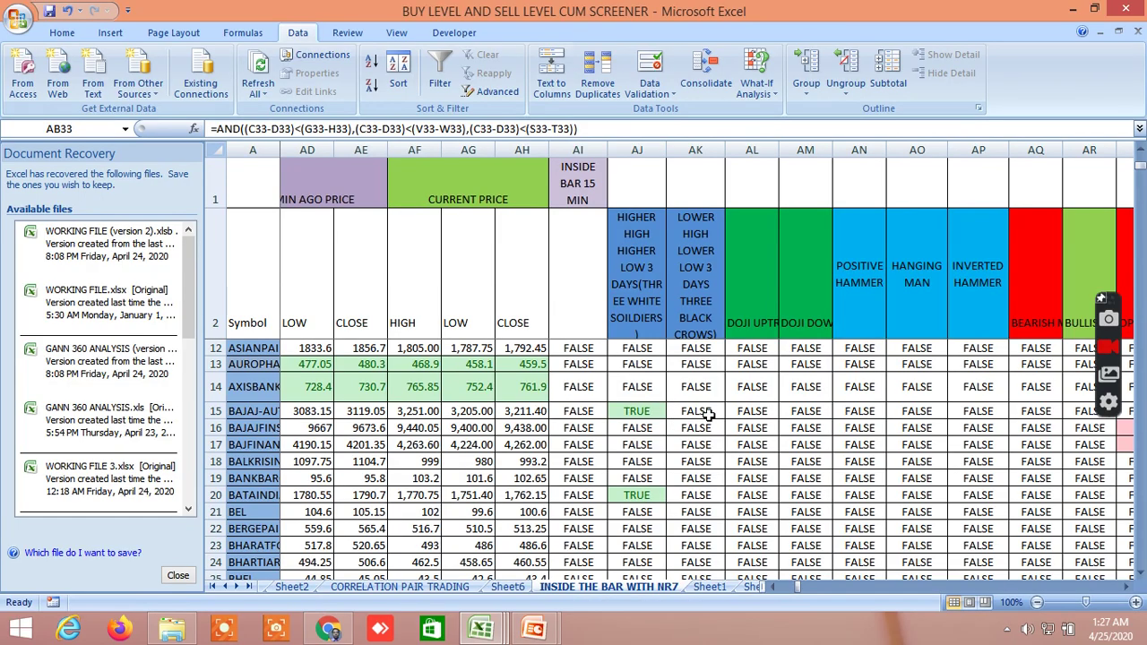
scroll(707, 414, "down", 2)
scroll(709, 415, "up", 5)
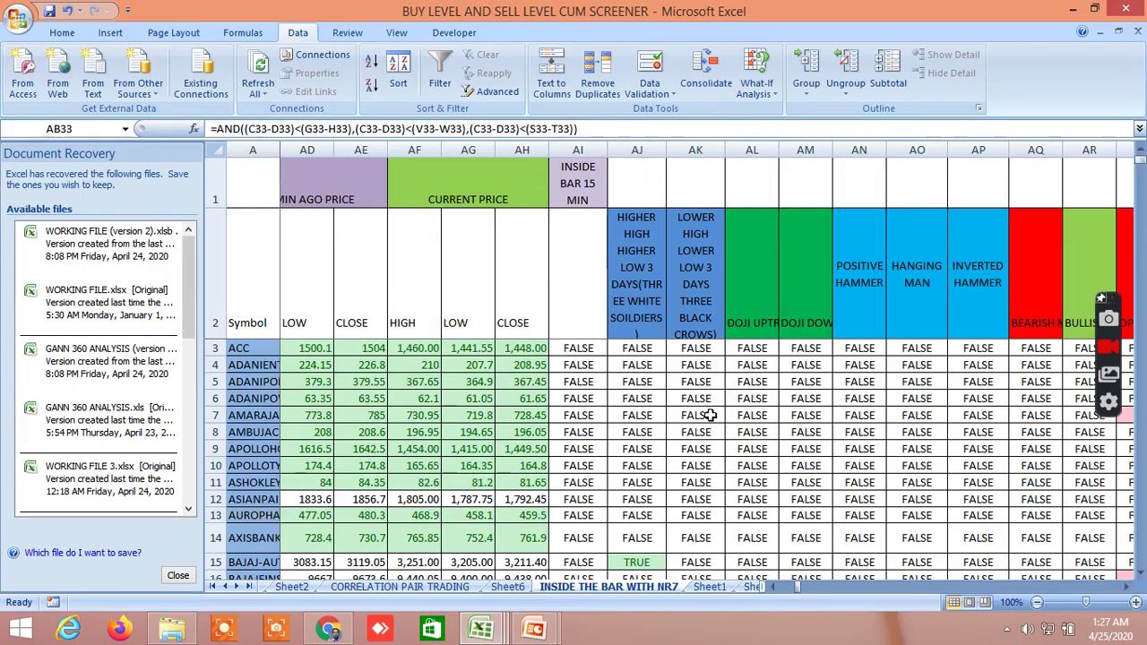
scroll(709, 415, "down", 2)
scroll(709, 415, "down", 1)
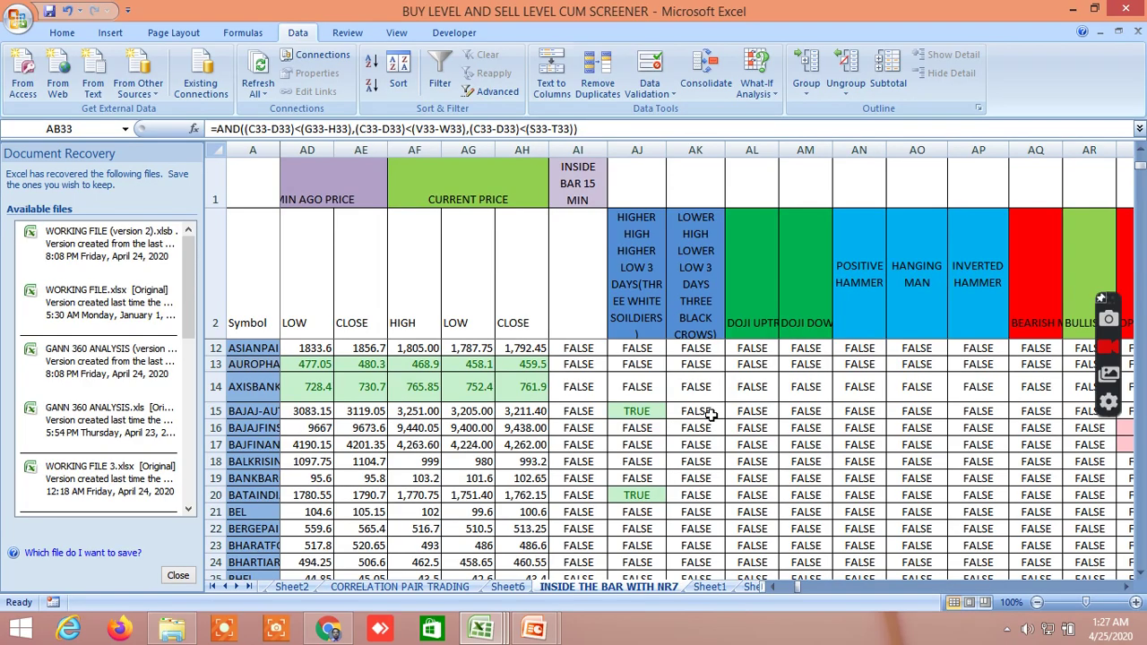
scroll(710, 414, "down", 1)
scroll(709, 415, "up", 2)
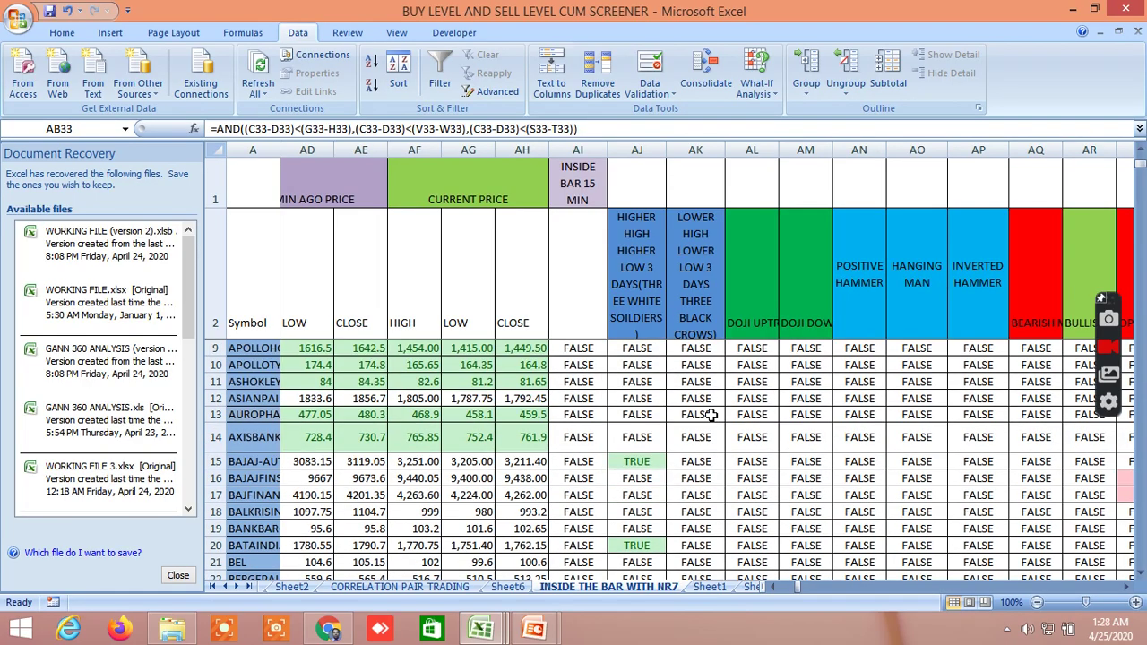
scroll(710, 414, "up", 2)
scroll(710, 415, "down", 2)
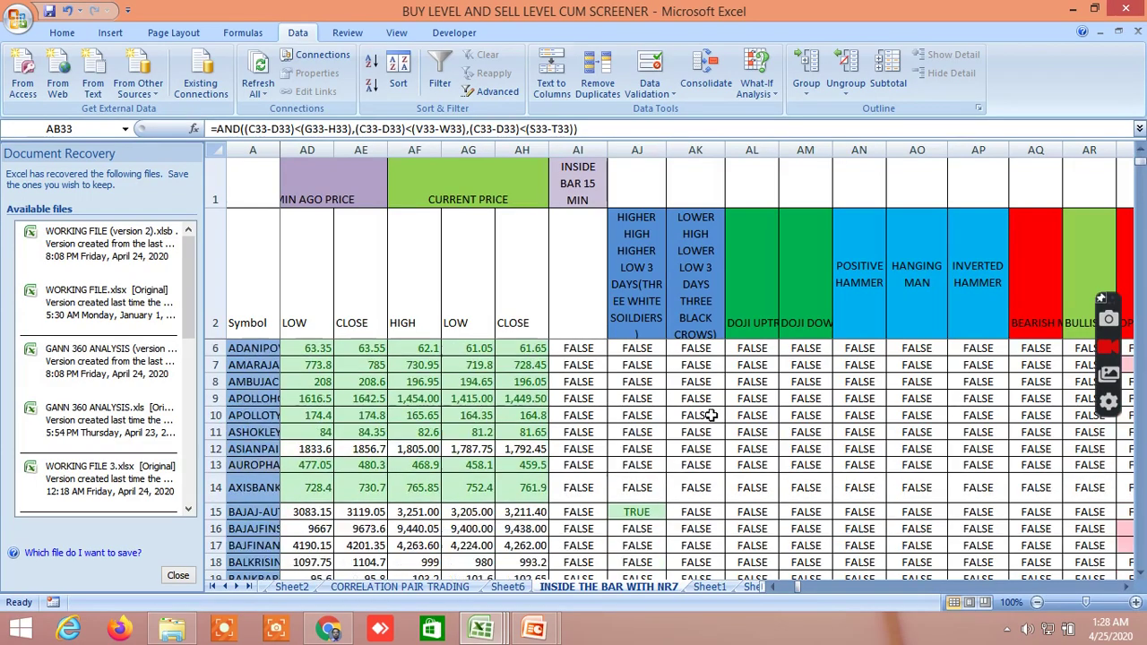
scroll(710, 414, "down", 1)
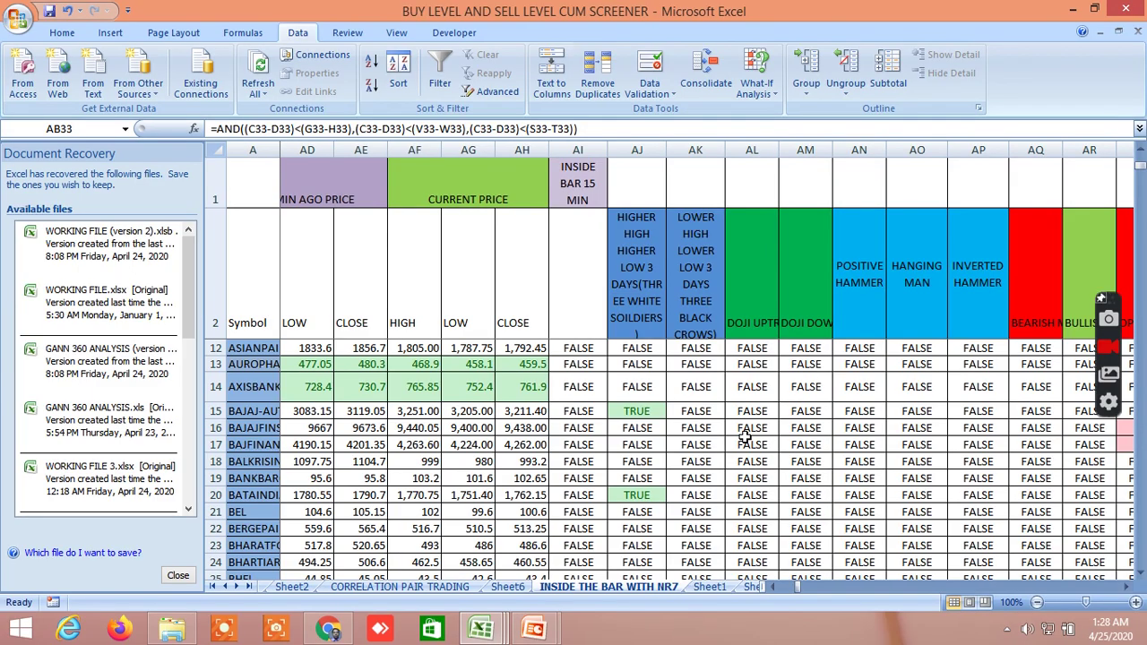
scroll(744, 437, "down", 2)
scroll(744, 437, "up", 3)
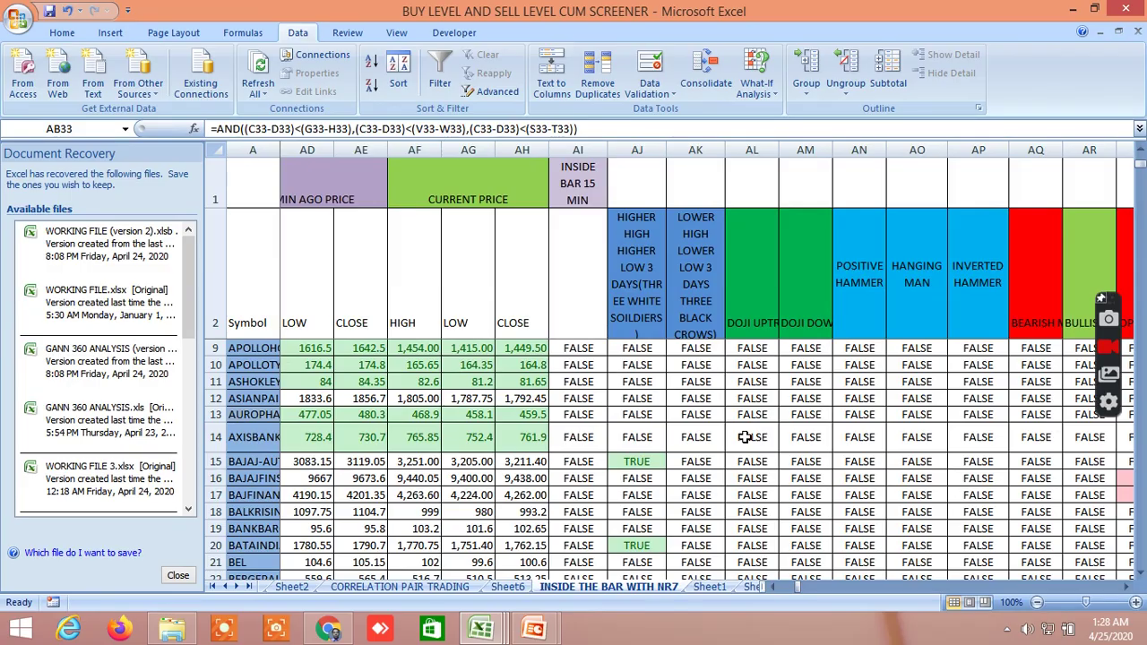
Step: Inspect the three white soldiers column heading and its formulas in rows 15 and 20
scroll(743, 437, "down", 2)
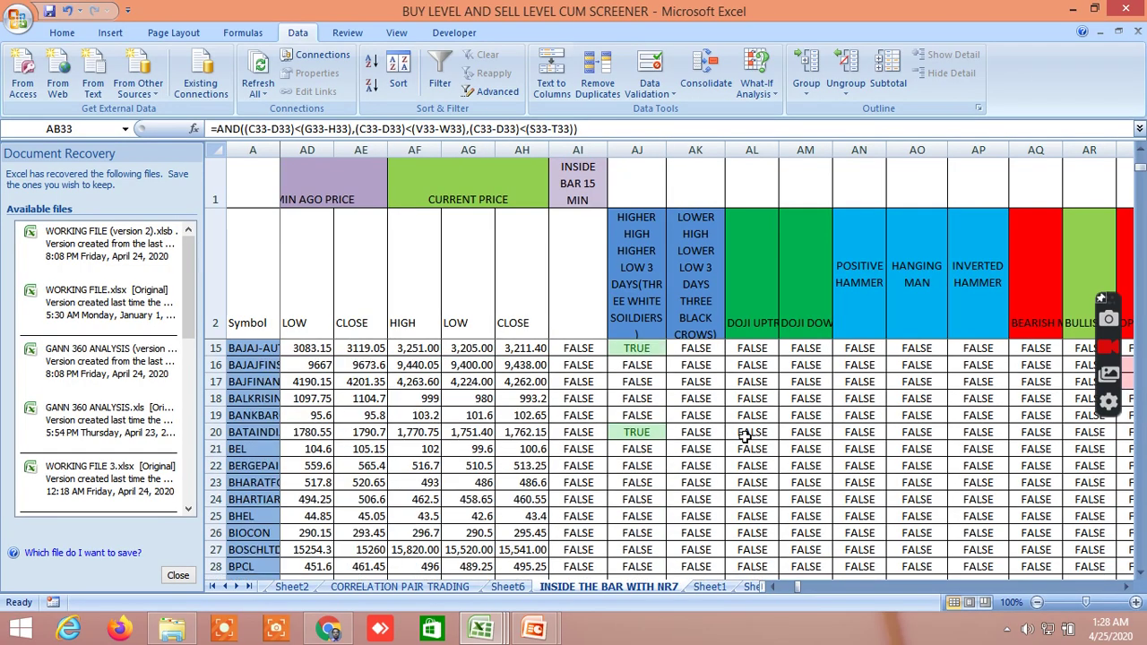
scroll(743, 437, "up", 2)
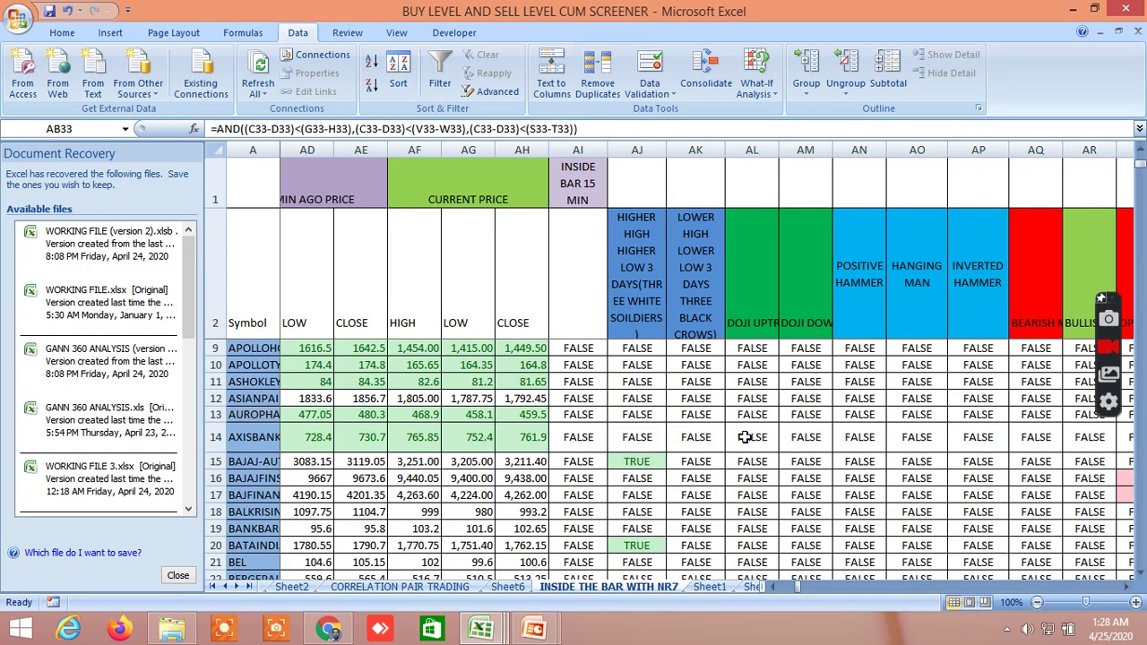
scroll(744, 437, "down", 1)
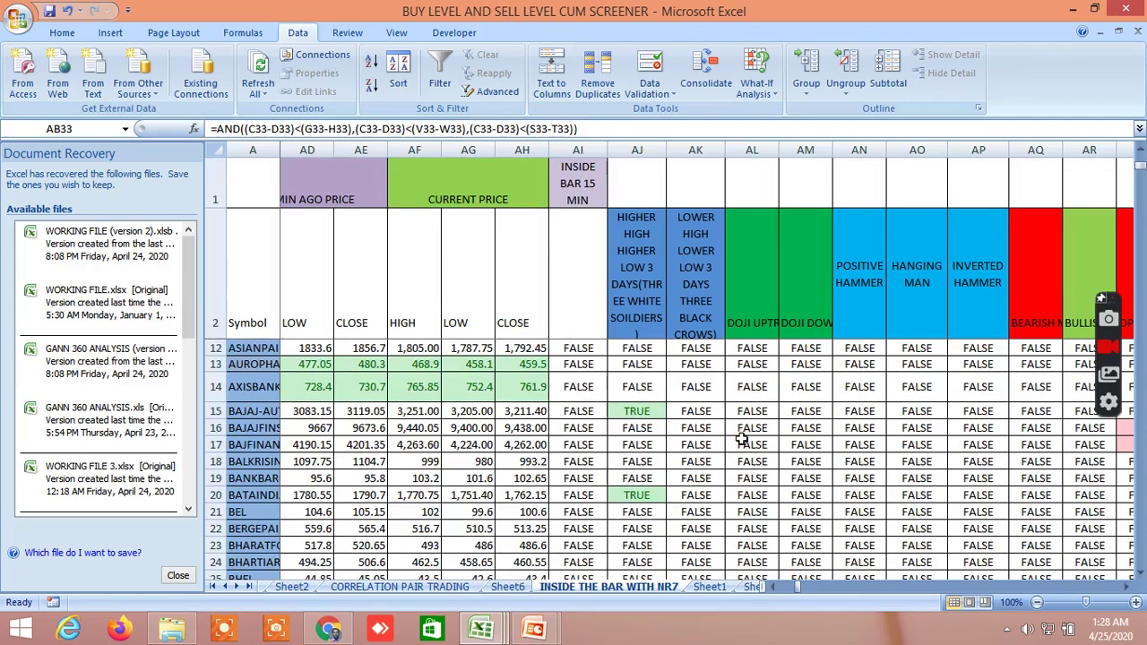
scroll(740, 444, "down", 2)
scroll(741, 444, "up", 3)
scroll(739, 445, "down", 1)
left_click(651, 414)
left_click(638, 282)
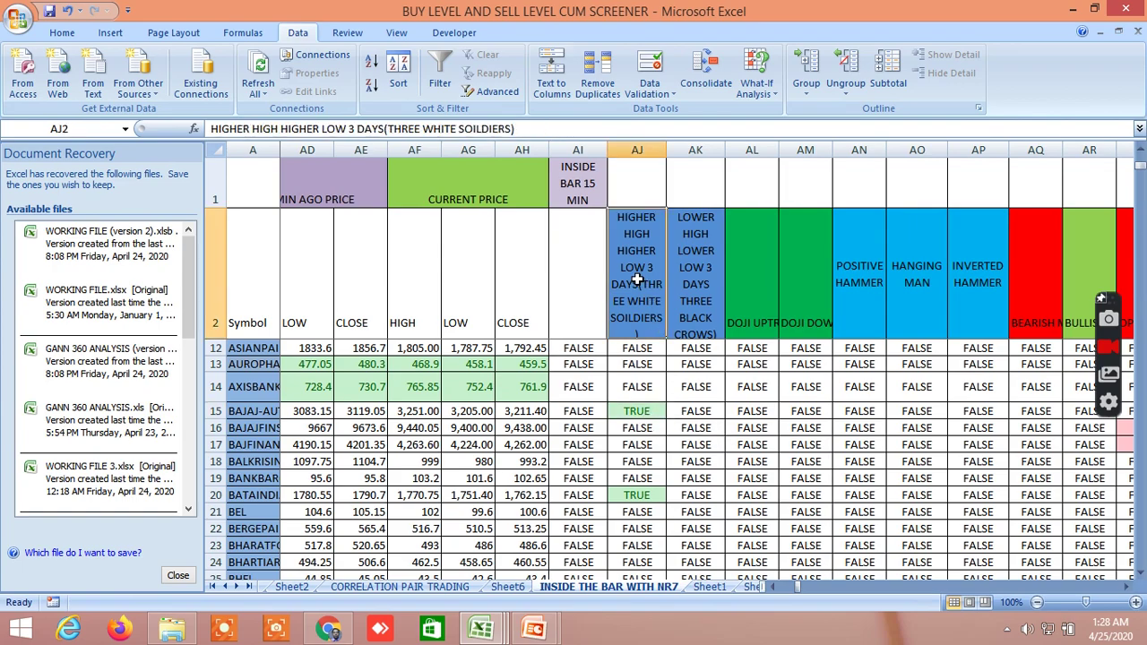
left_click(646, 414)
left_click(651, 497)
Step: Inspect the three white soldiers formula for DIVISLAB in row 41
scroll(780, 463, "down", 6)
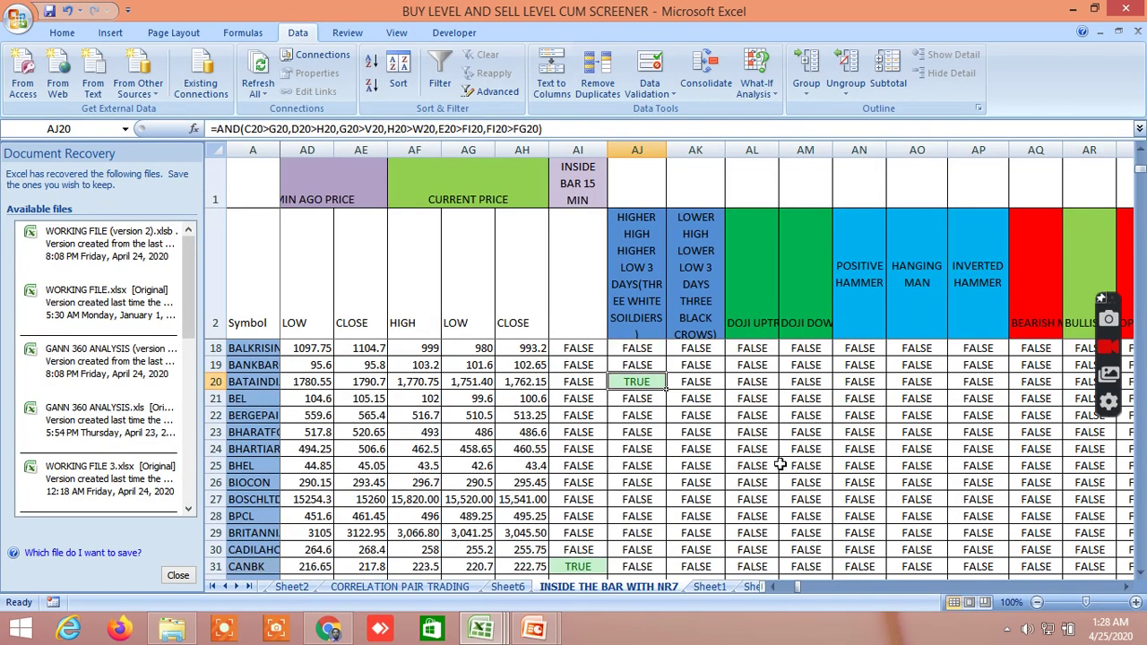
scroll(759, 463, "down", 1)
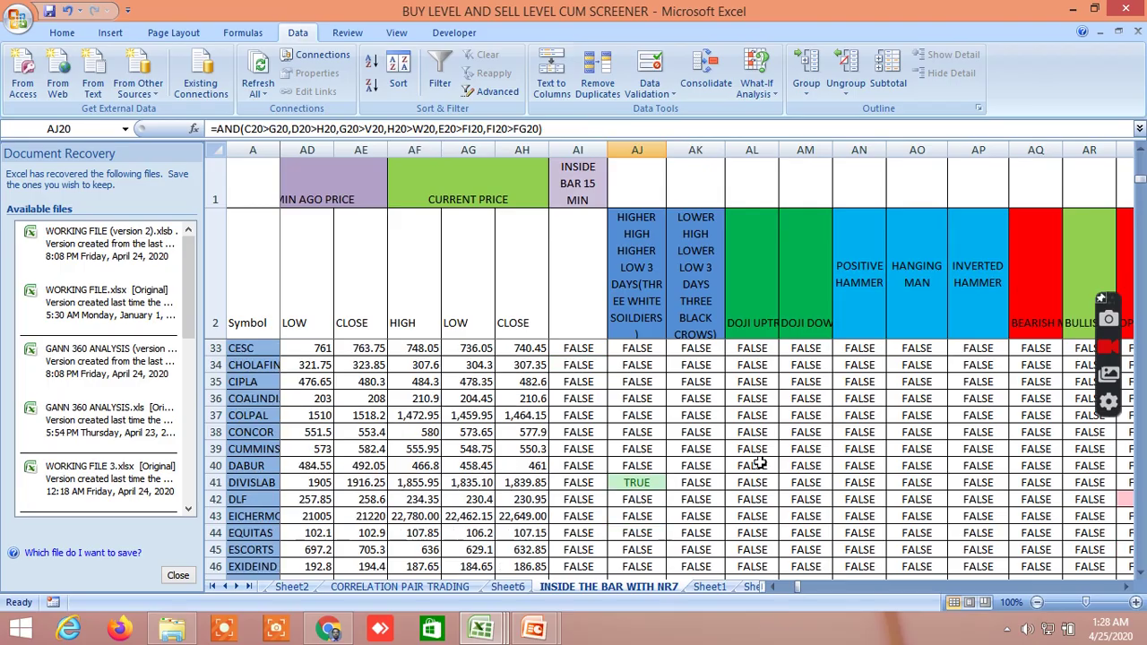
left_click(647, 484)
Step: Inspect the three black crows formula for INDIGO in row 66
scroll(782, 448, "down", 6)
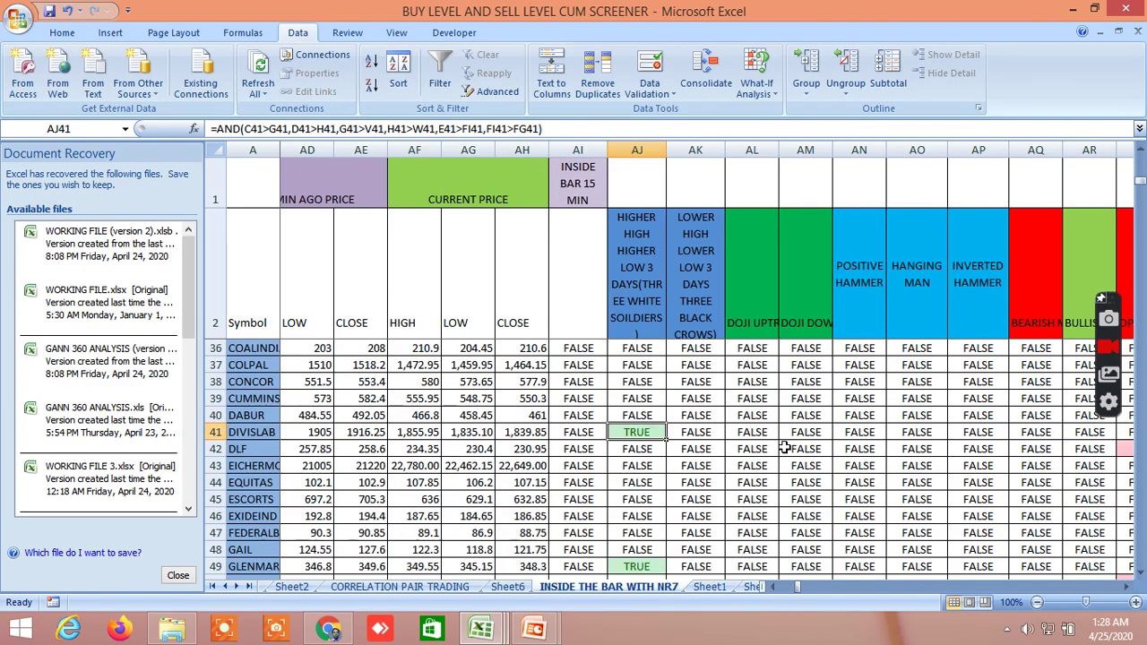
scroll(782, 448, "down", 5)
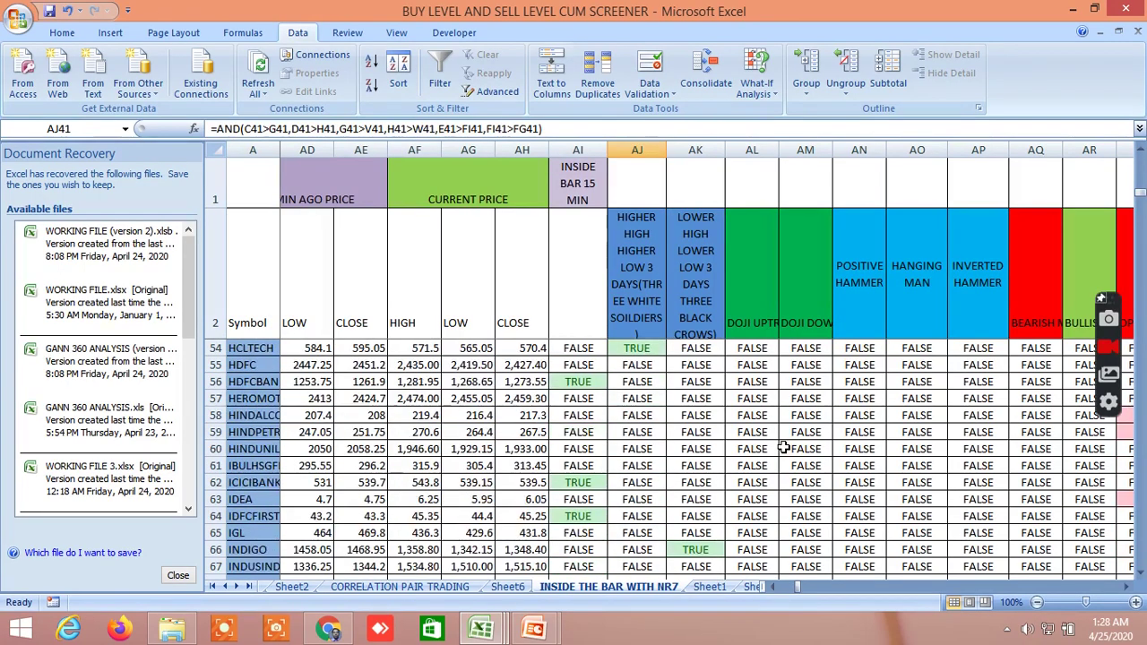
scroll(757, 450, "up", 1)
scroll(759, 451, "up", 1)
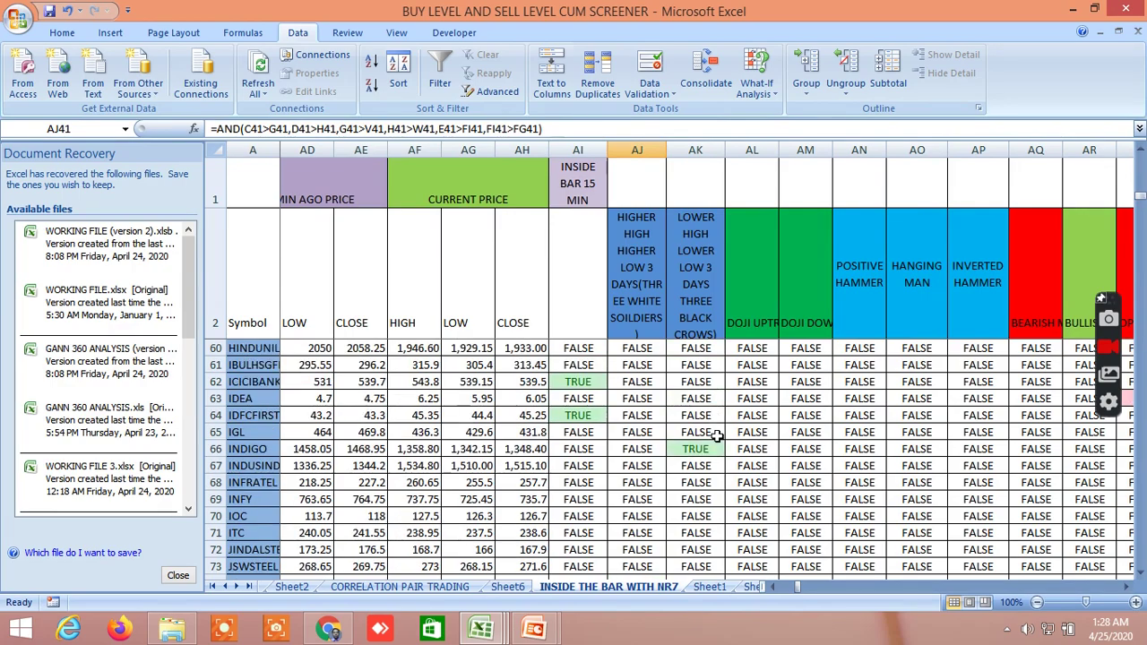
left_click(705, 448)
Step: Inspect the INVERTED HAMMER formula in row 95
scroll(848, 445, "down", 6)
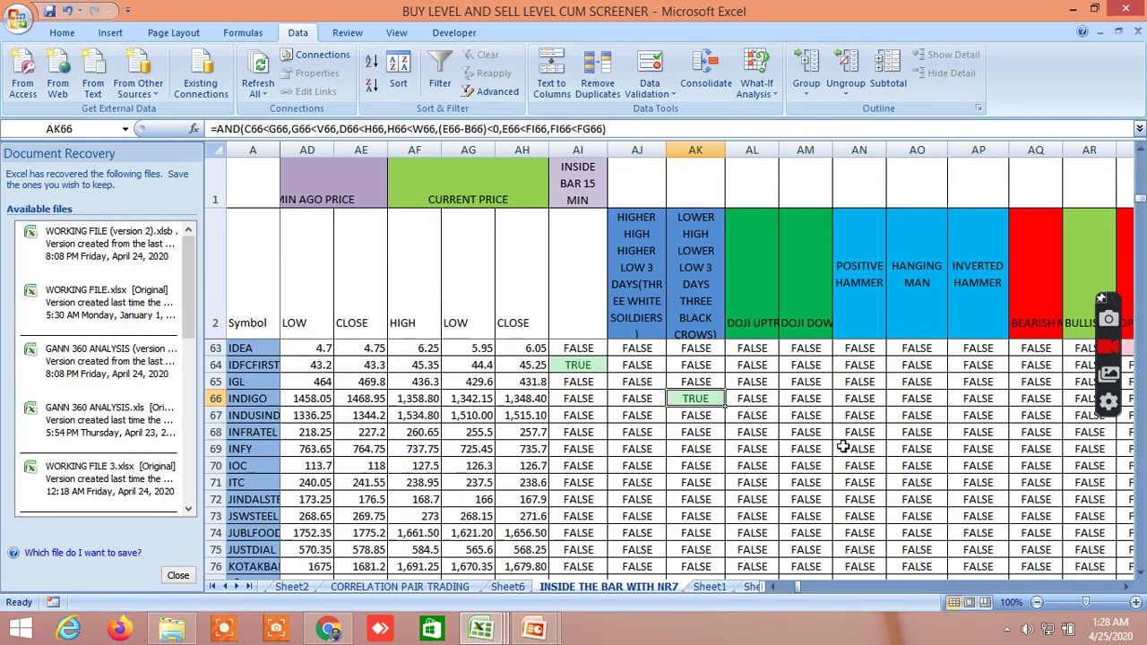
scroll(843, 448, "down", 2)
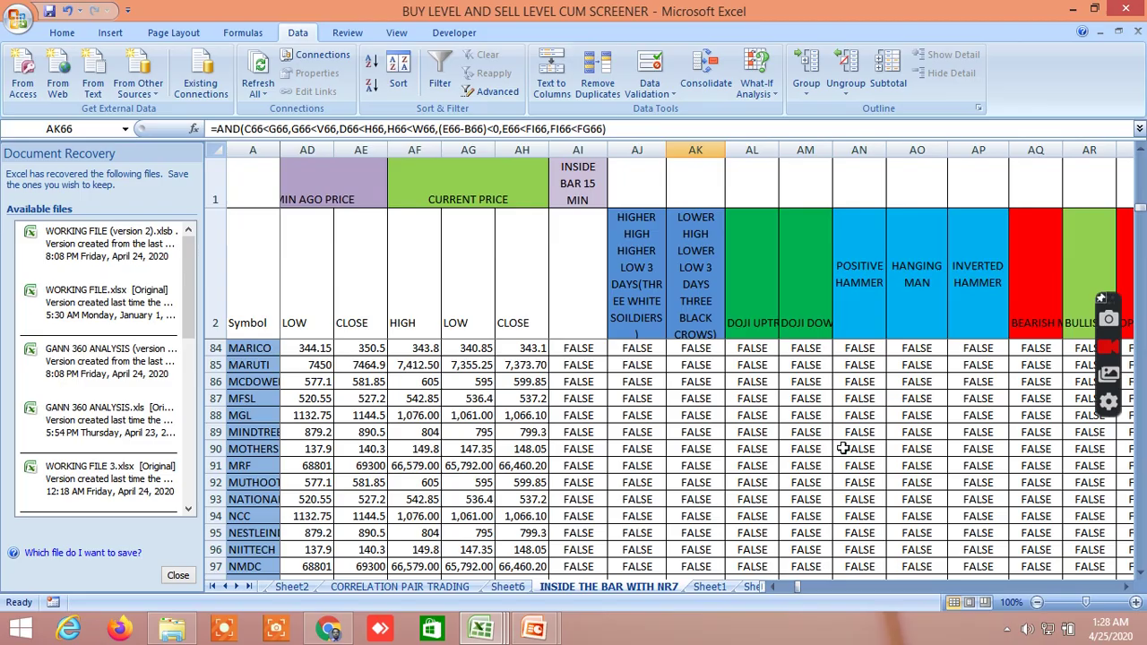
scroll(844, 448, "down", 1)
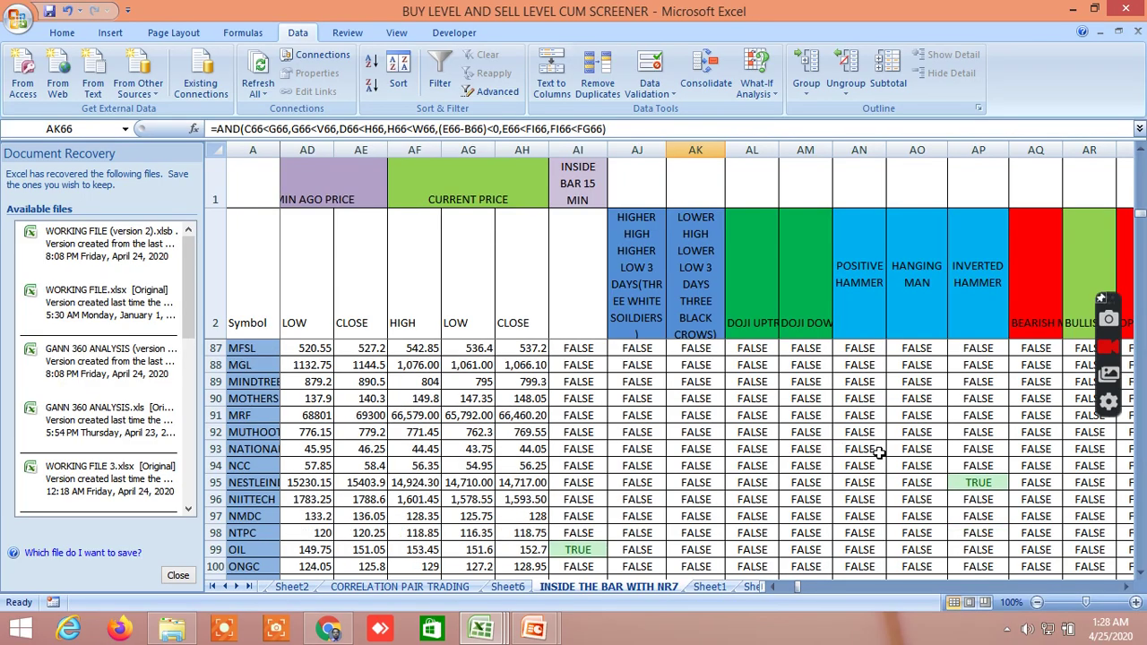
left_click(984, 482)
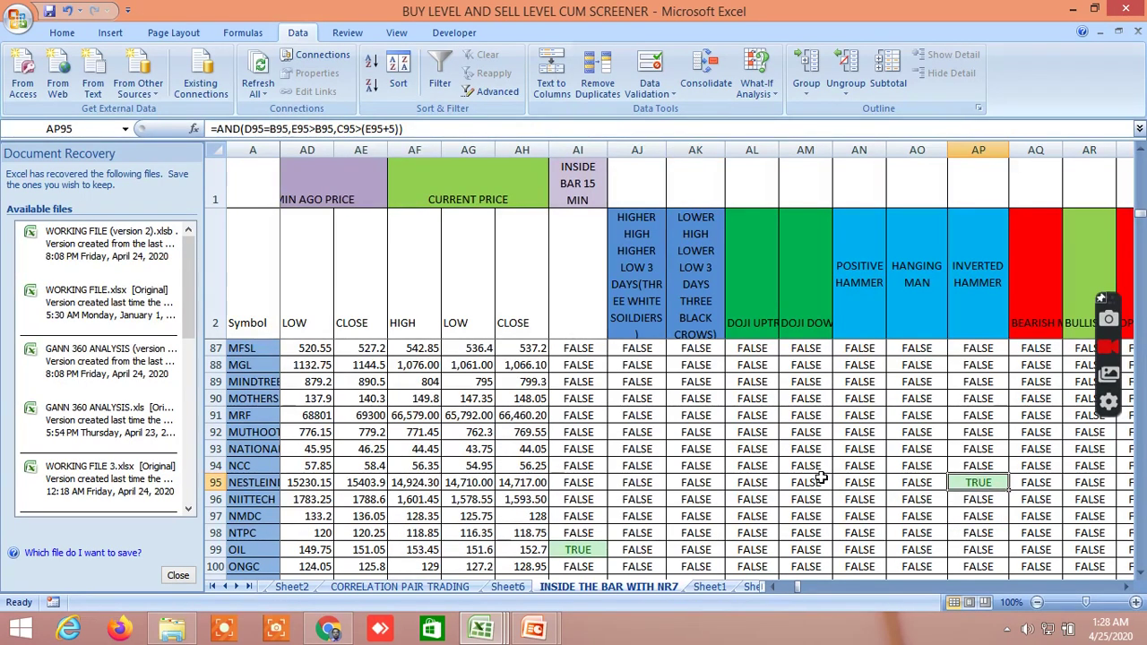
Step: Review the candlestick pattern flags through the end of the stock list and return to its first row
scroll(821, 478, "down", 1)
scroll(821, 478, "down", 4)
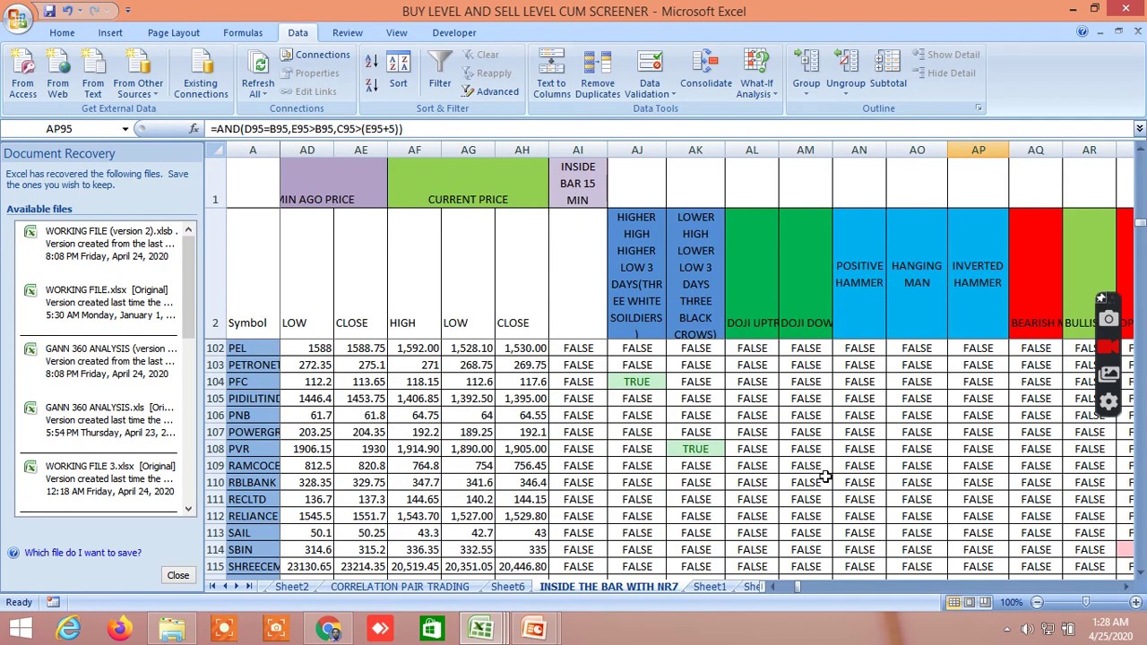
scroll(826, 476, "down", 9)
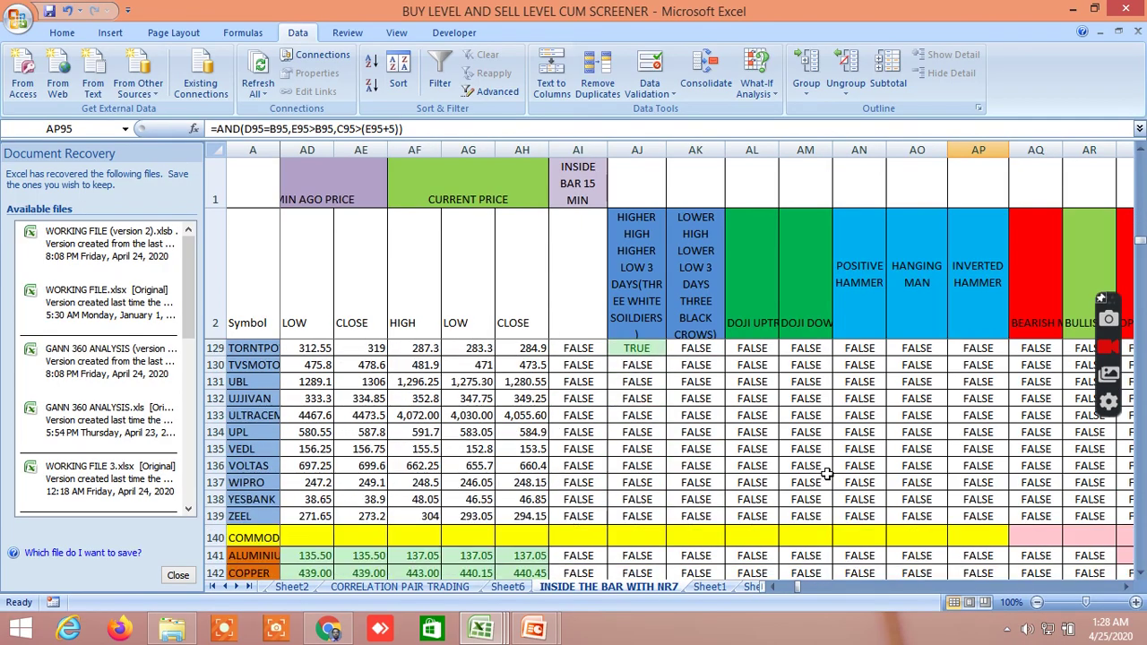
scroll(825, 467, "up", 14)
scroll(822, 419, "up", 19)
scroll(818, 401, "up", 9)
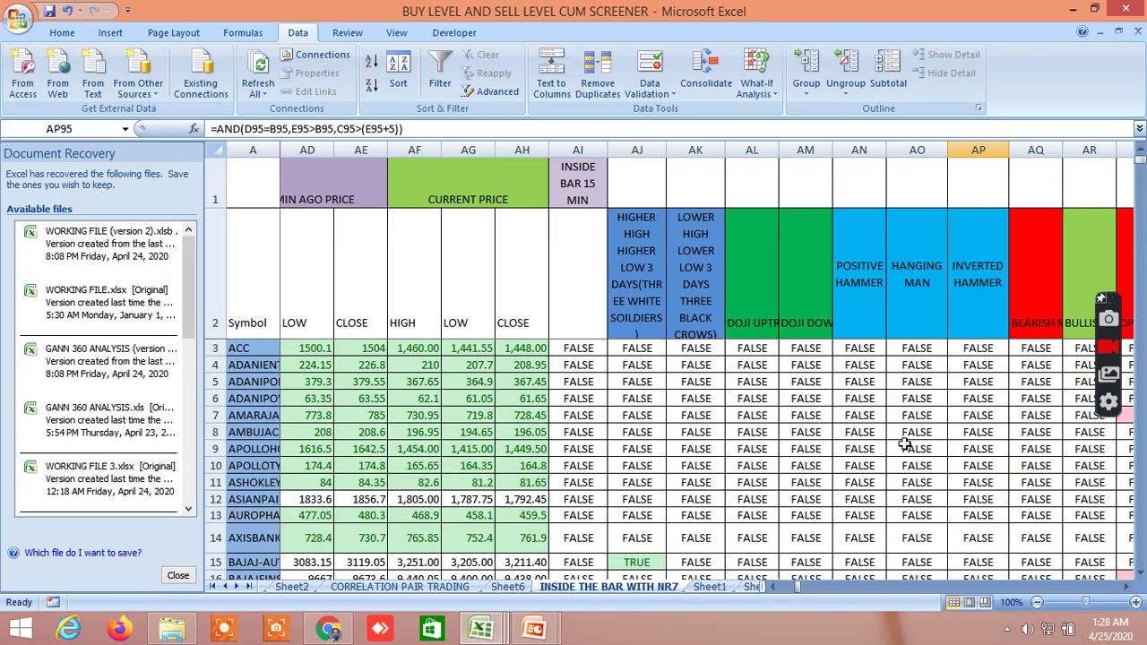
Step: Look across the candlestick pattern columns to the OPEN DRIVE, shakeout and MASTER long and short columns
left_click(1128, 587)
left_click(1128, 587)
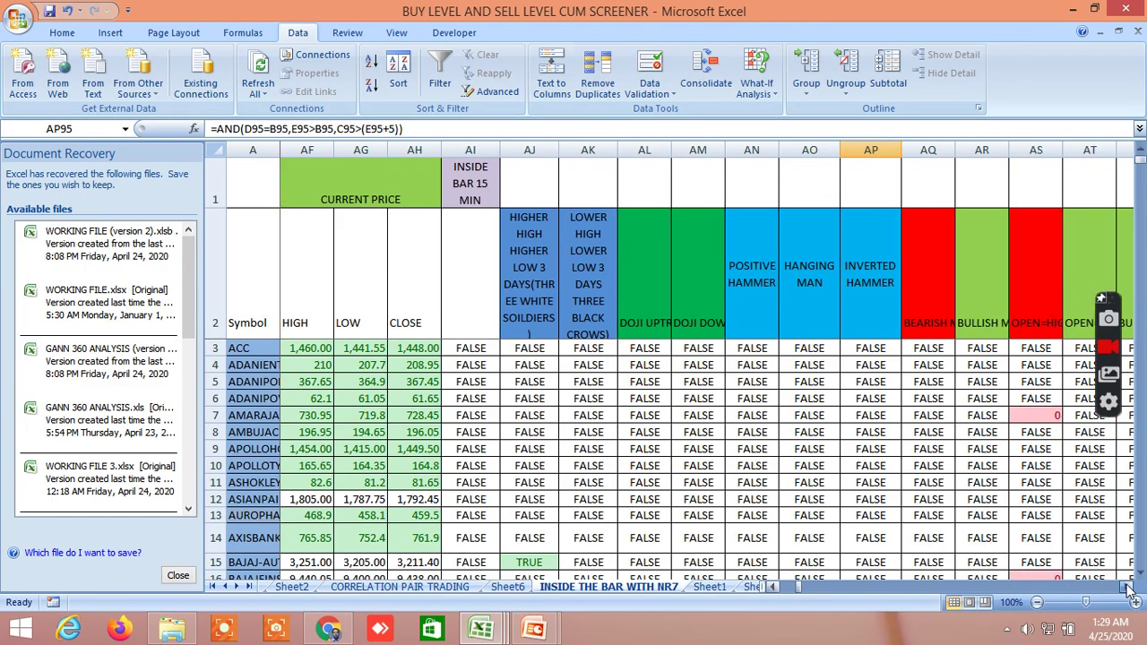
left_click(1128, 587)
left_click(1128, 587)
left_click(1128, 587)
left_click(1128, 587)
left_click(1128, 587)
left_click(1128, 587)
left_click(1128, 587)
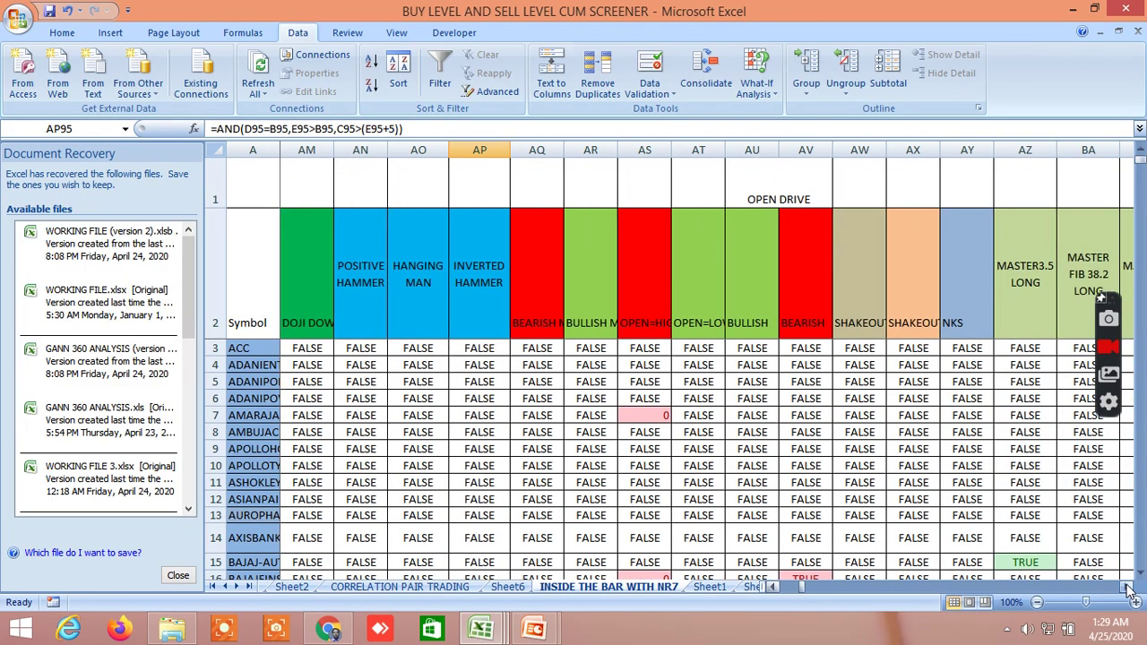
left_click(1129, 587)
left_click(1129, 587)
left_click(1128, 587)
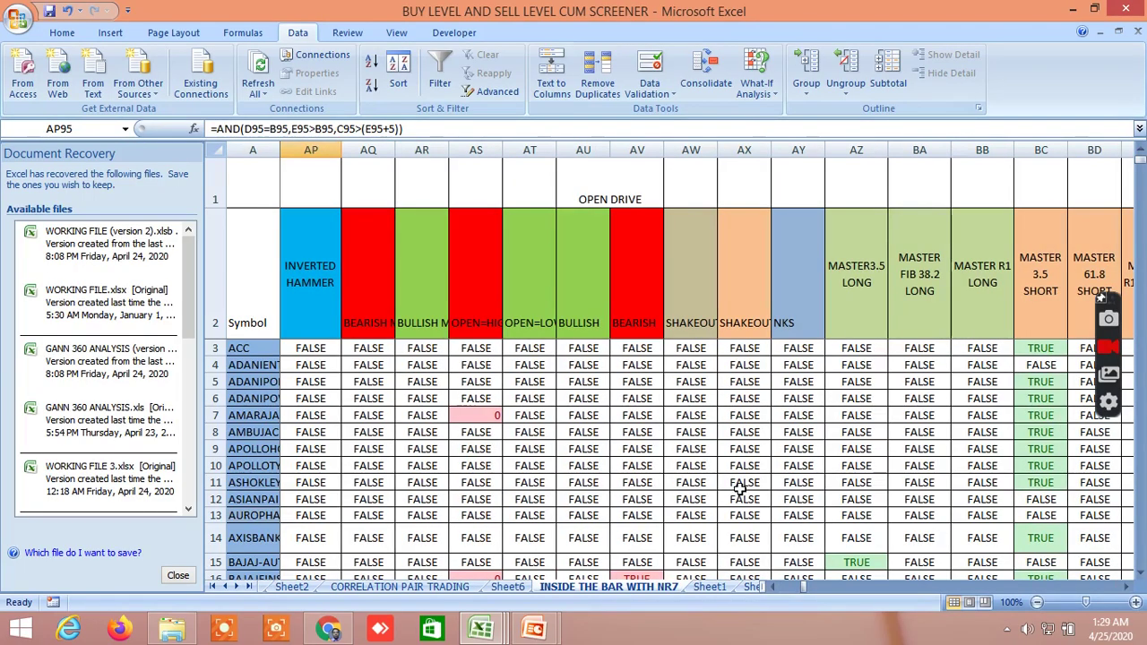
Step: Inspect the BULLISH and BEARISH headings under OPEN DRIVE and the BEARISH formula in row 16
scroll(711, 480, "down", 2)
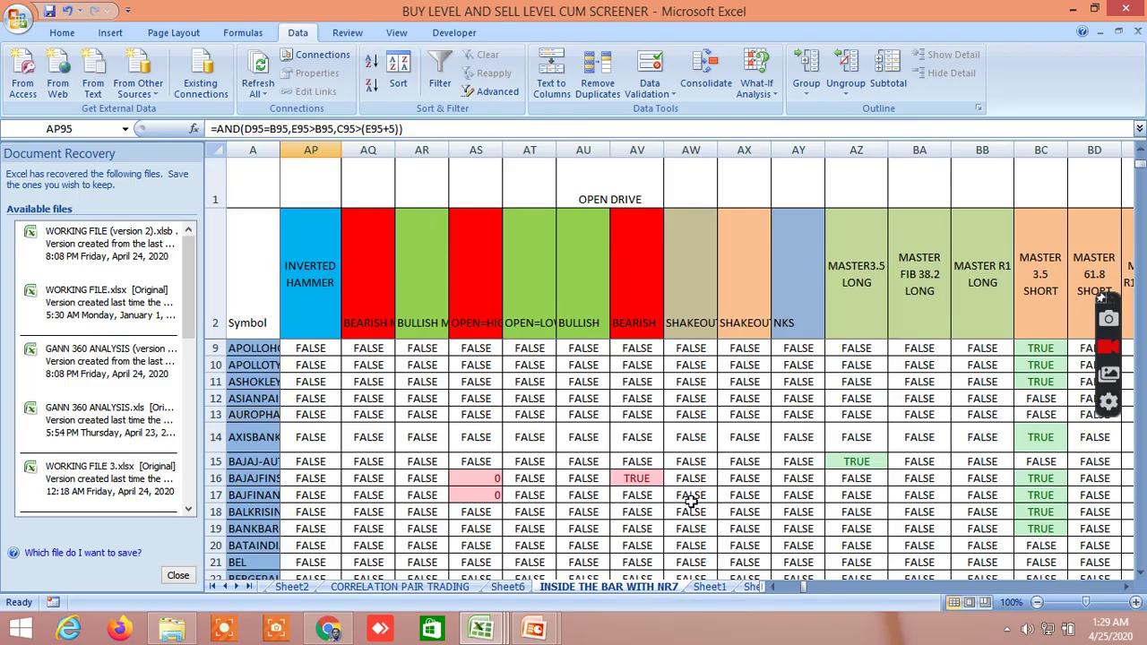
scroll(693, 499, "down", 2)
scroll(691, 502, "up", 2)
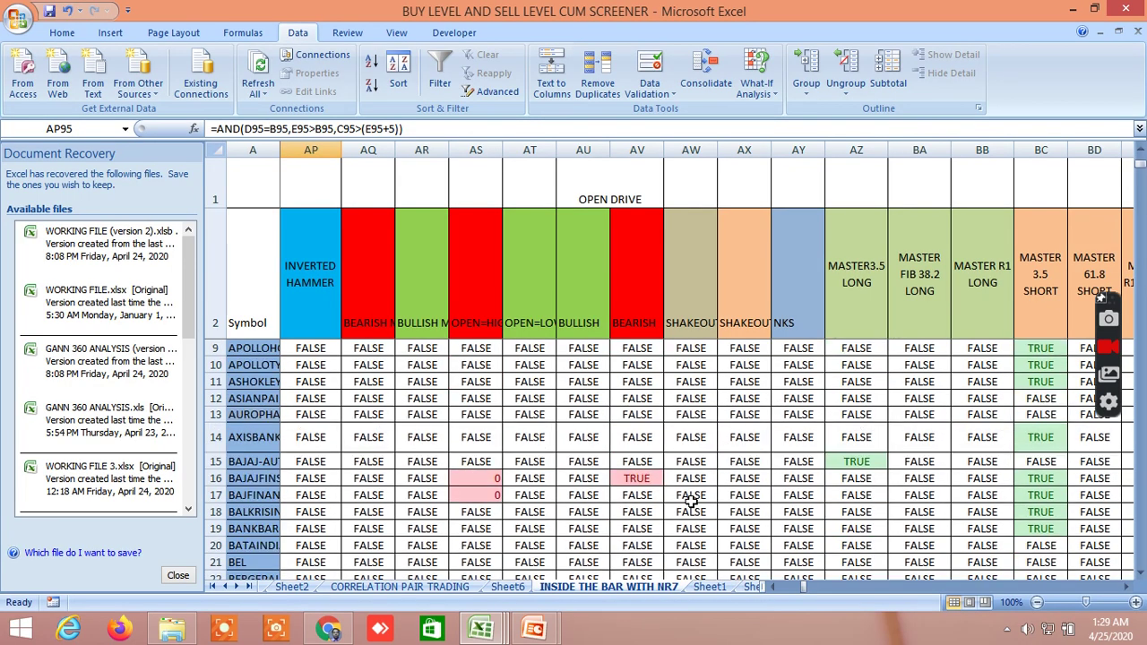
left_click(647, 480)
left_click(652, 289)
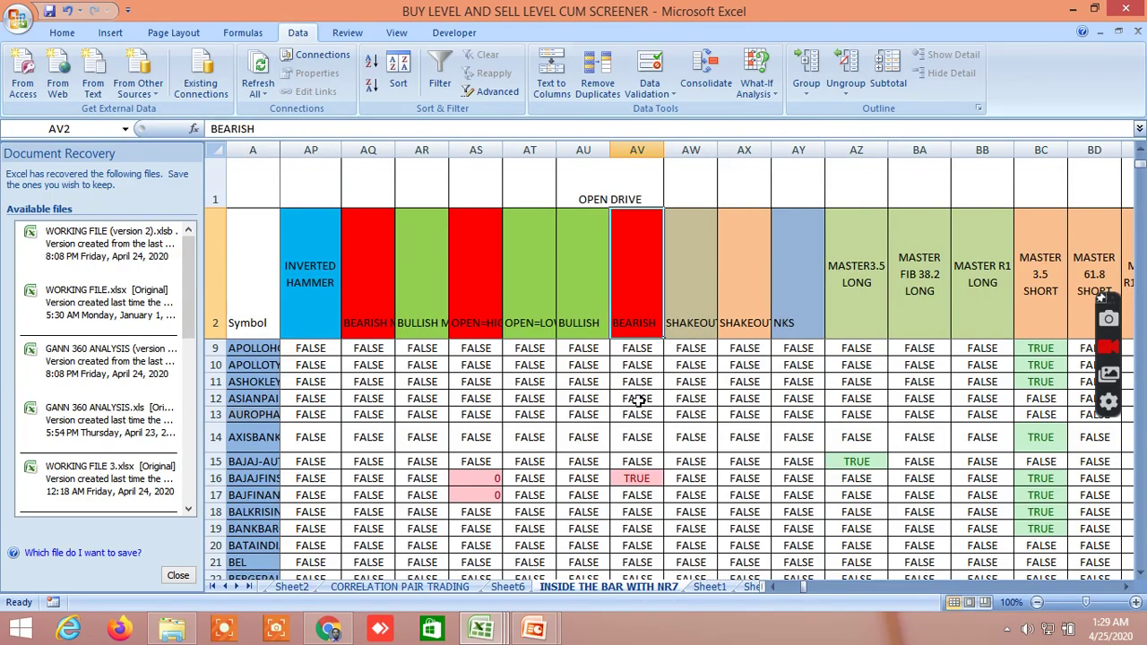
left_click(600, 308)
left_click(644, 304)
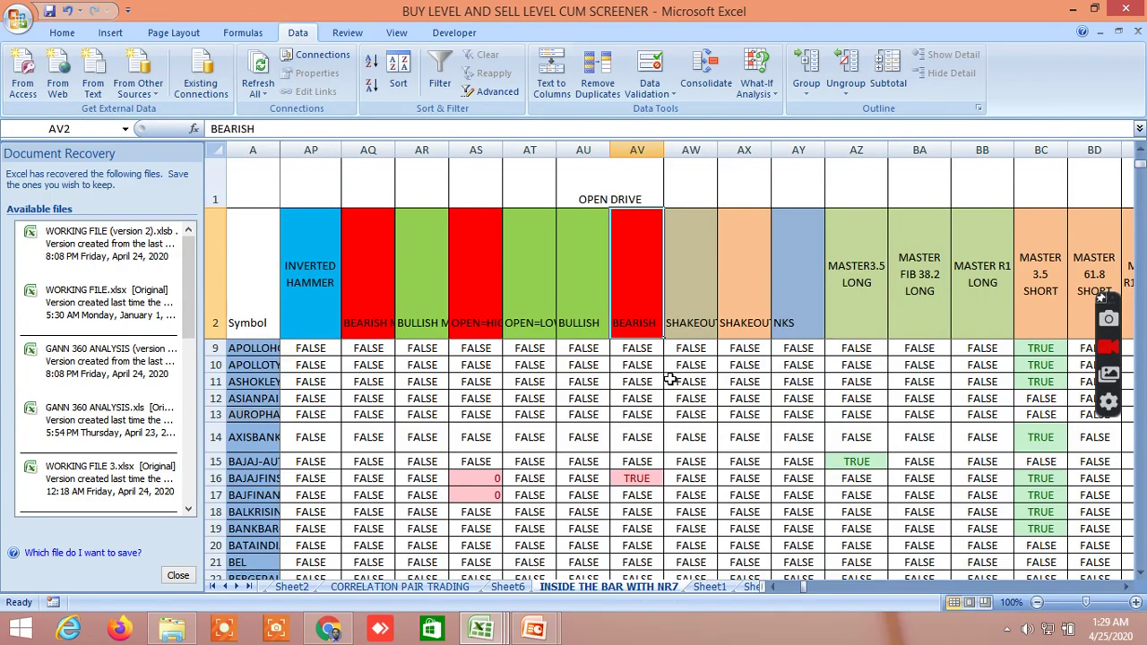
left_click(645, 478)
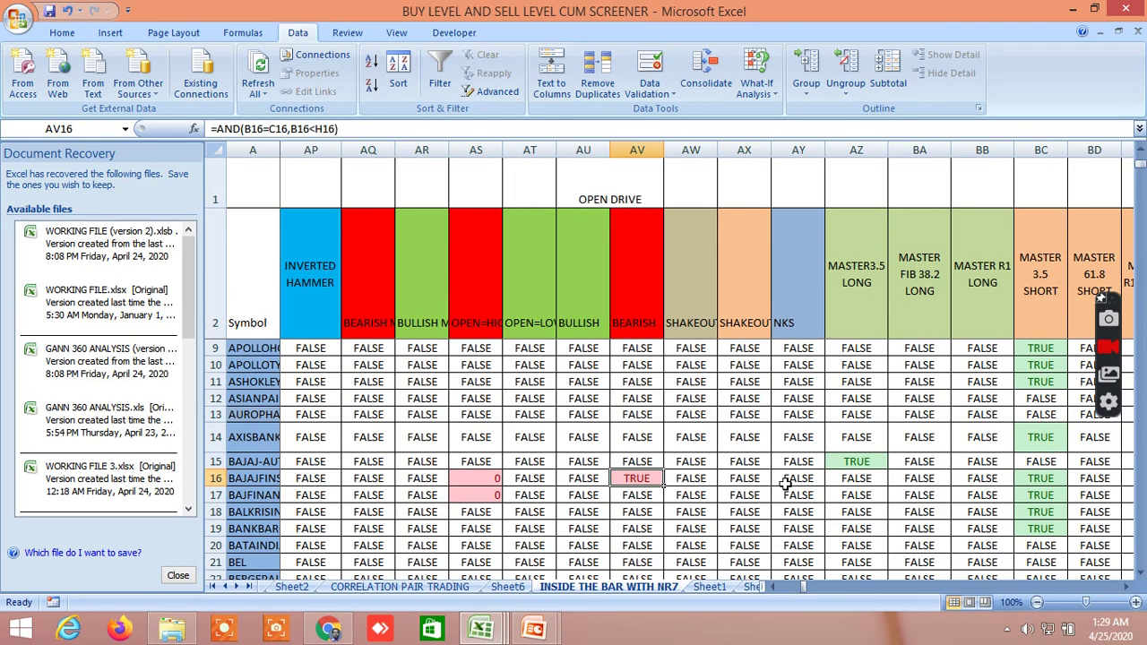
Step: Scan the OPEN DRIVE and MASTER flags further down the stock list and return to the first row
scroll(782, 484, "down", 1)
scroll(781, 484, "down", 6)
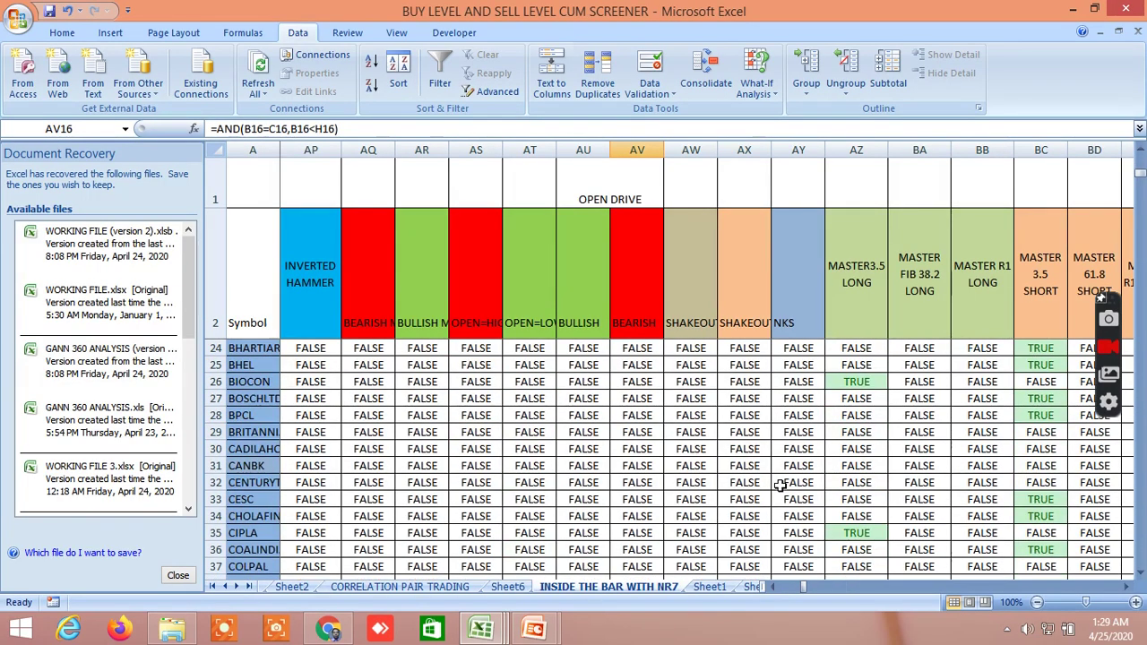
scroll(782, 484, "up", 9)
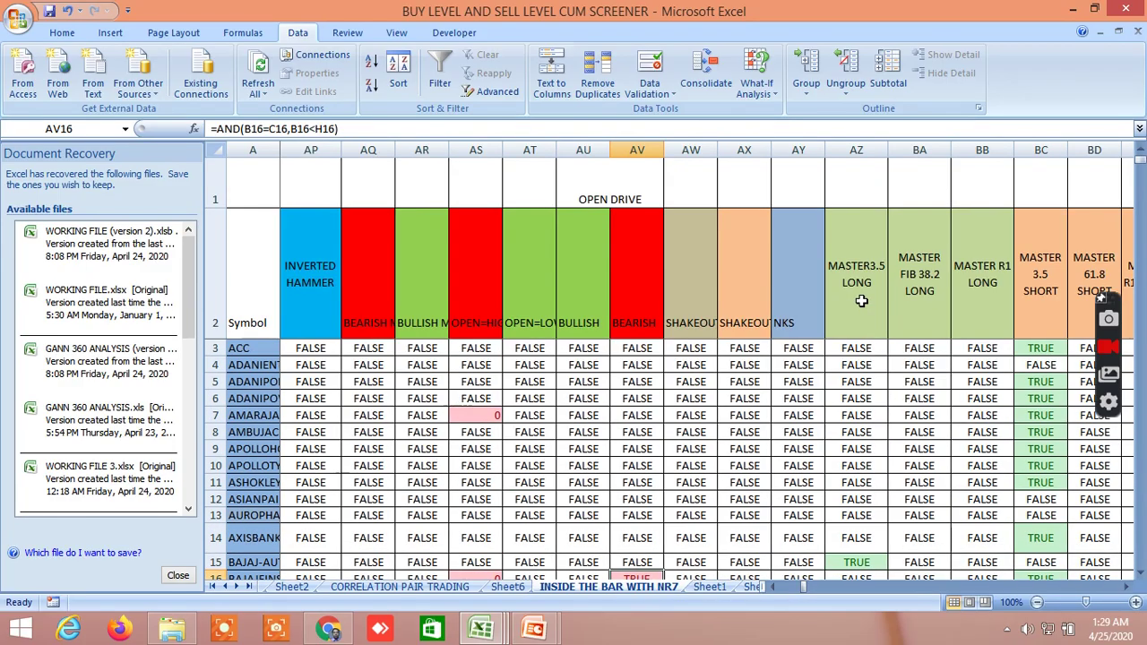
Step: Inspect the MASTER3.5 LONG, MASTER FIB 38.2 LONG and MASTER R1 LONG column headings
left_click(1128, 587)
left_click(1129, 588)
left_click(1129, 588)
left_click(1128, 588)
left_click(1129, 588)
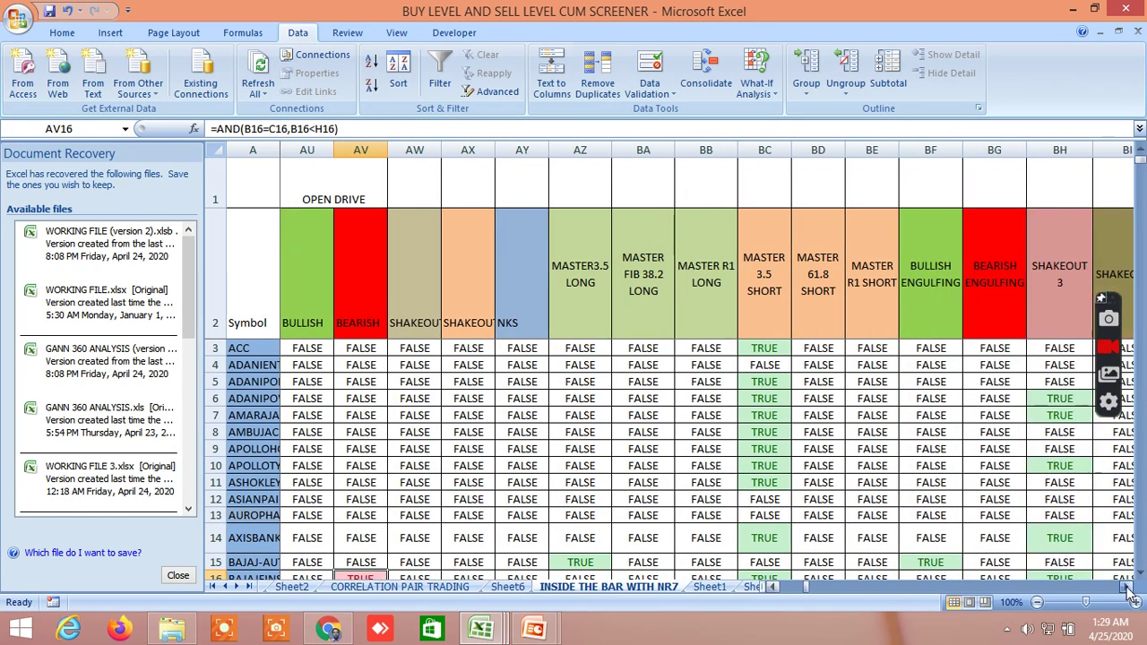
left_click(596, 277)
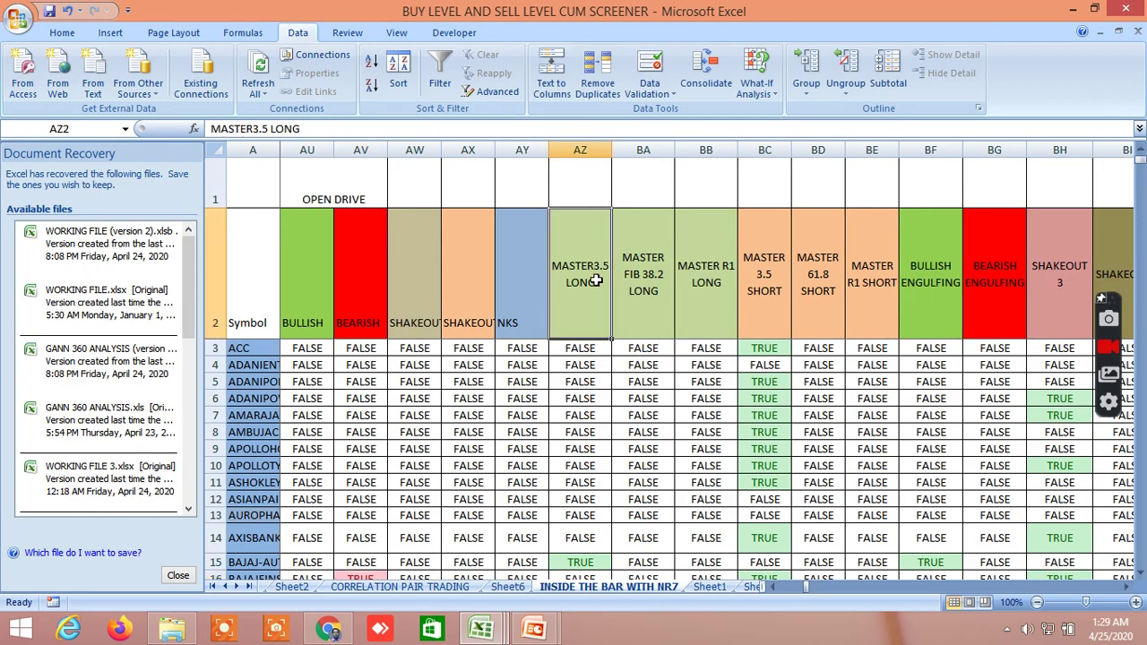
left_click(645, 276)
left_click(699, 293)
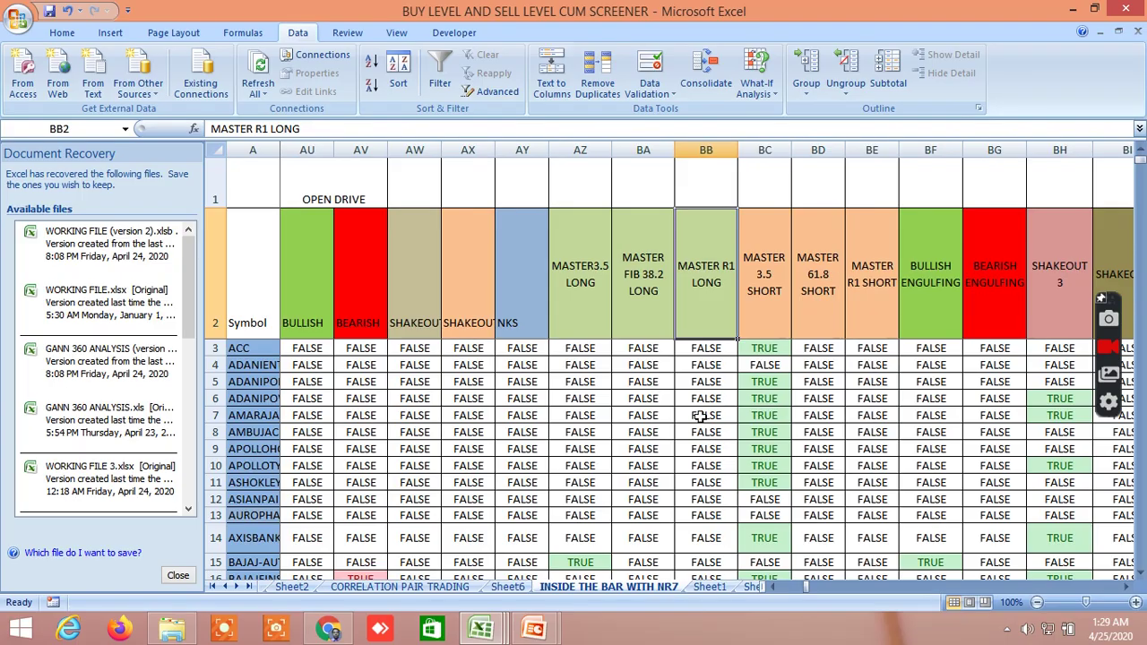
Step: Review the MASTER long and short, engulfing and SHAKEOUT 3 flags down the upper stock rows
scroll(710, 423, "down", 2)
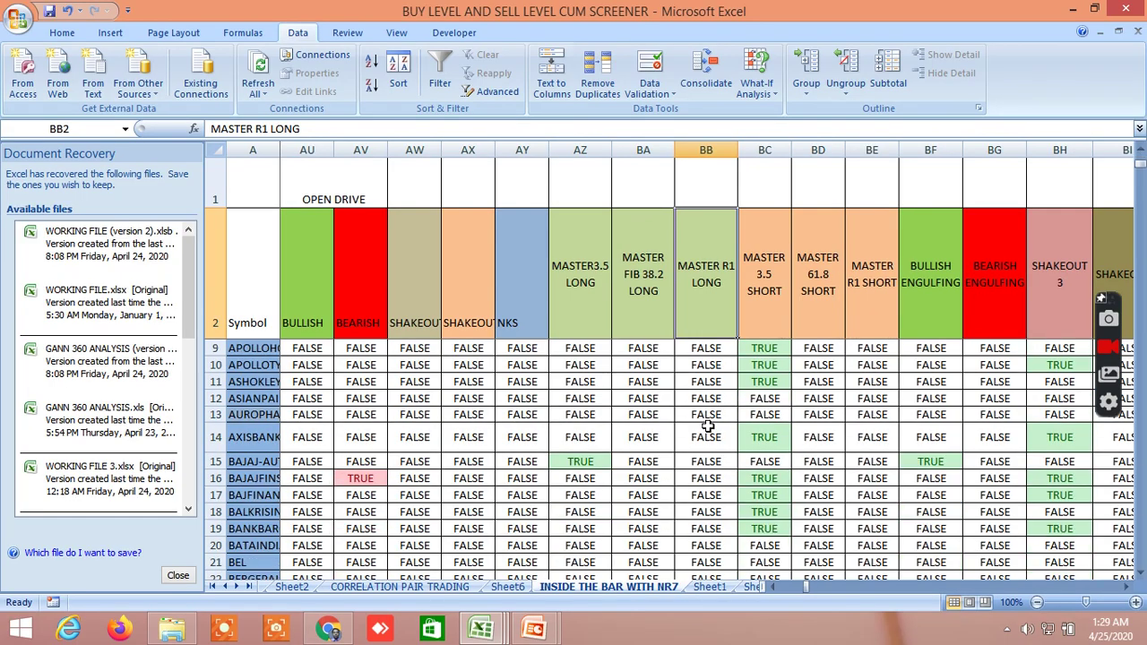
scroll(708, 428, "down", 2)
scroll(699, 445, "down", 2)
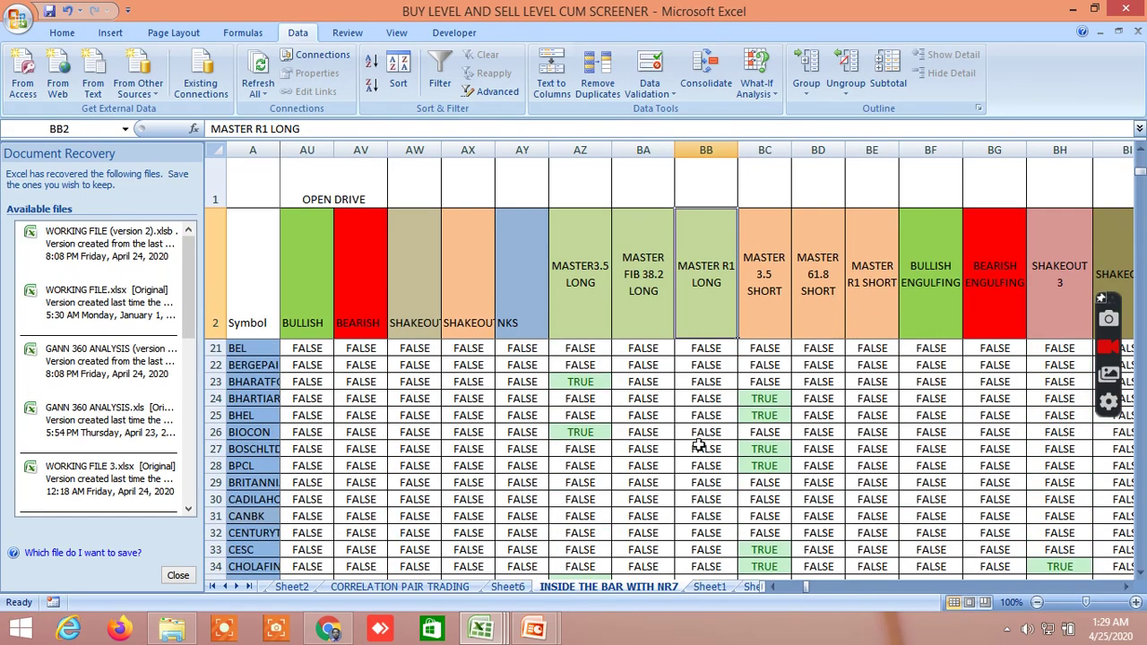
scroll(697, 441, "up", 6)
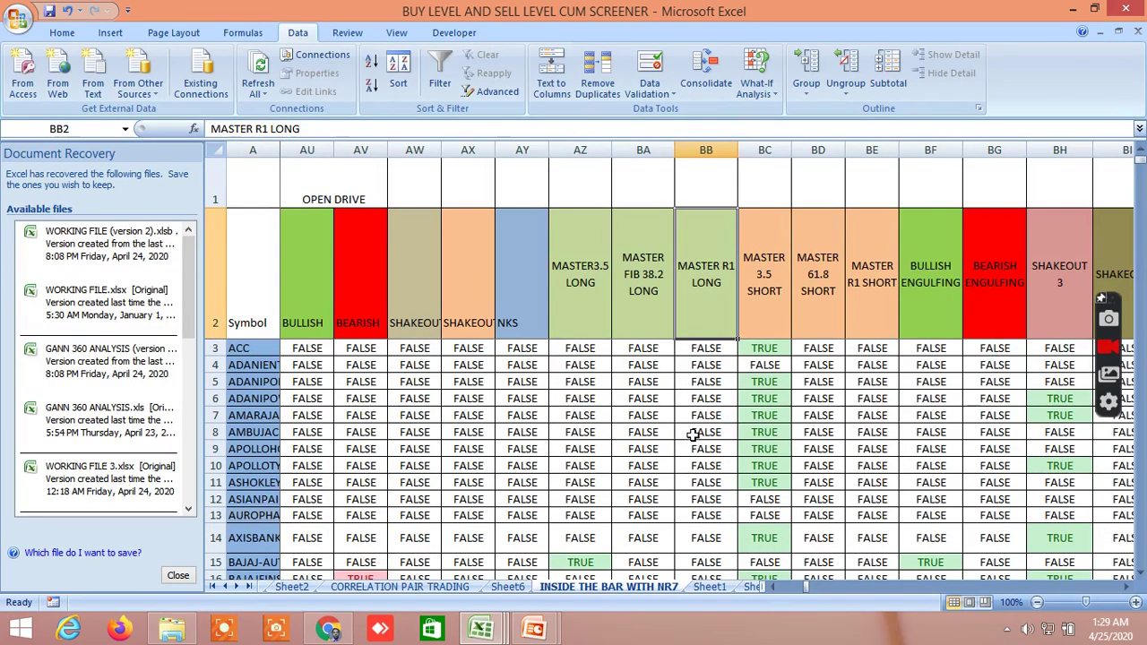
Step: Scan the MASTER short, engulfing, SHAKEOUT and candlestick pattern flags from column BC onward in the upper stock rows
left_click(1127, 587)
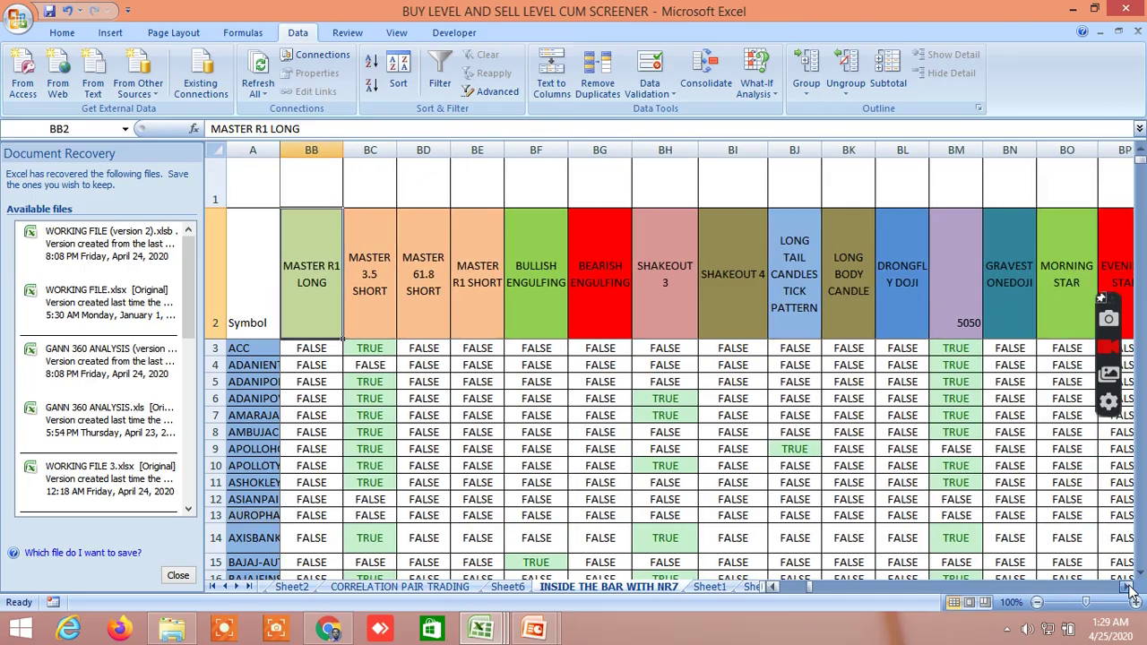
left_click(1127, 587)
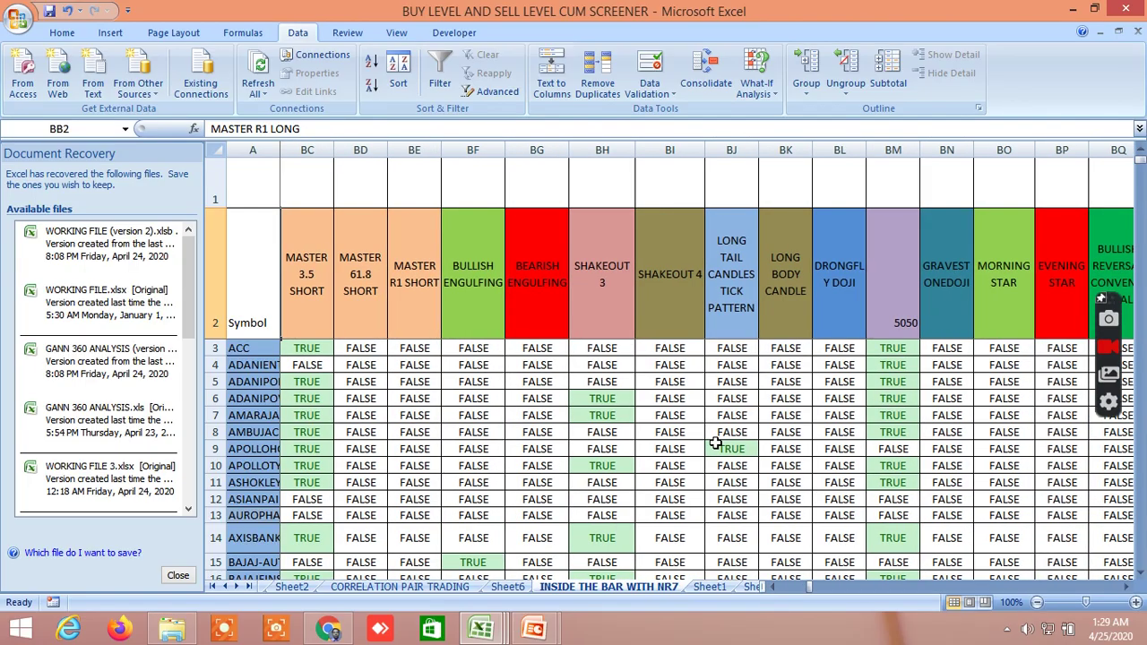
scroll(717, 444, "down", 2)
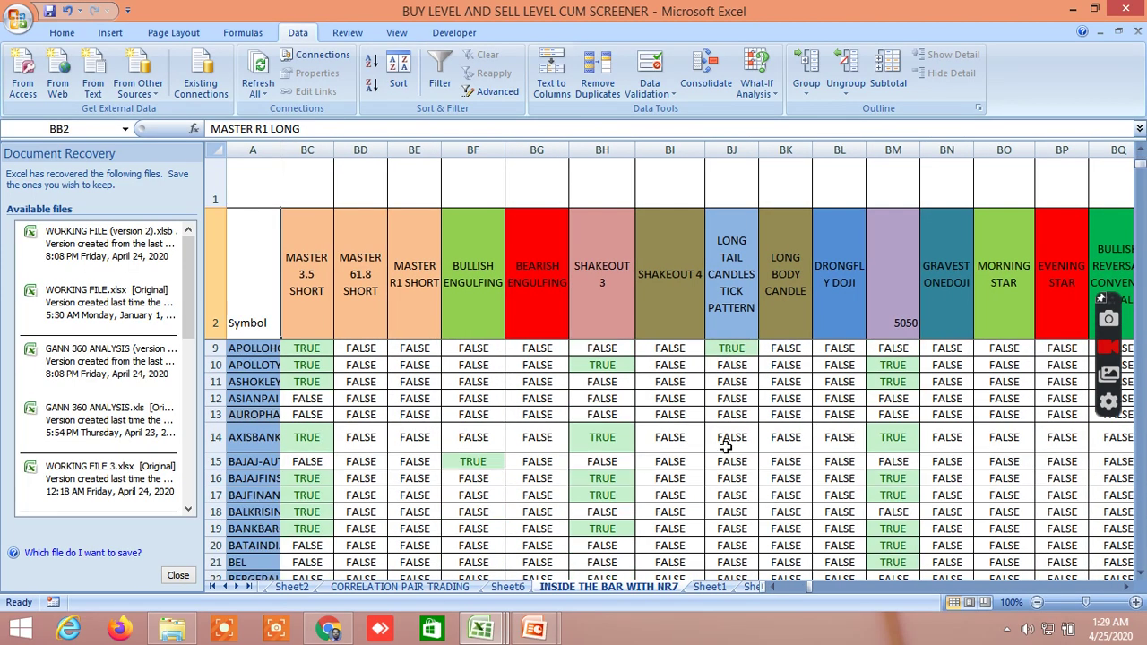
scroll(726, 445, "up", 2)
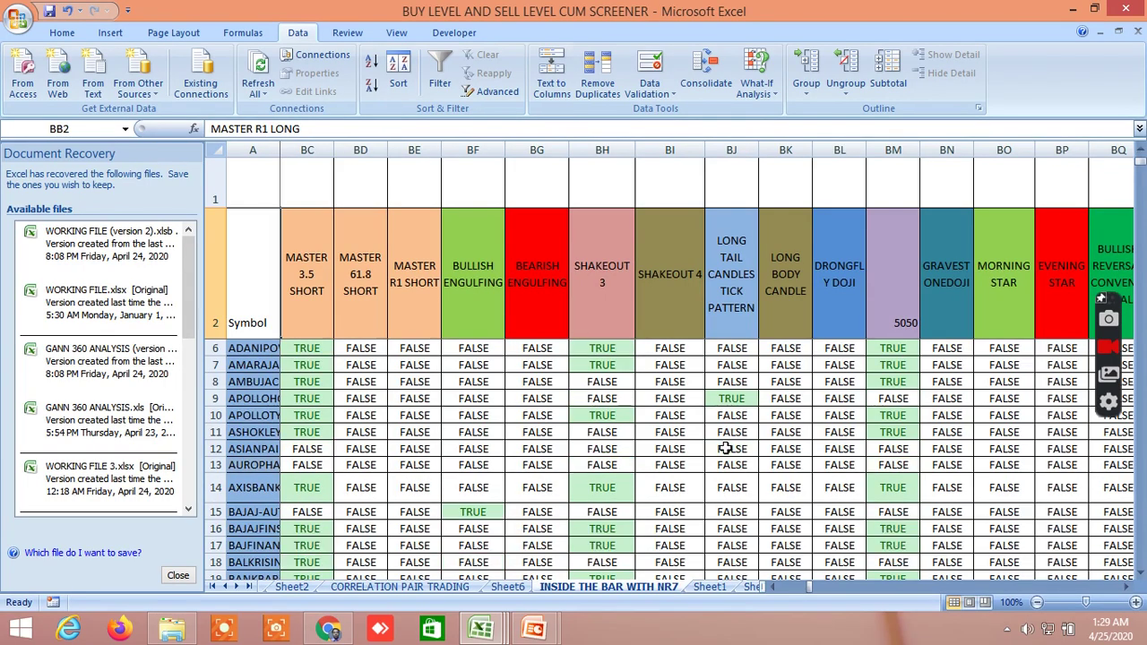
scroll(726, 447, "down", 3)
scroll(726, 446, "up", 3)
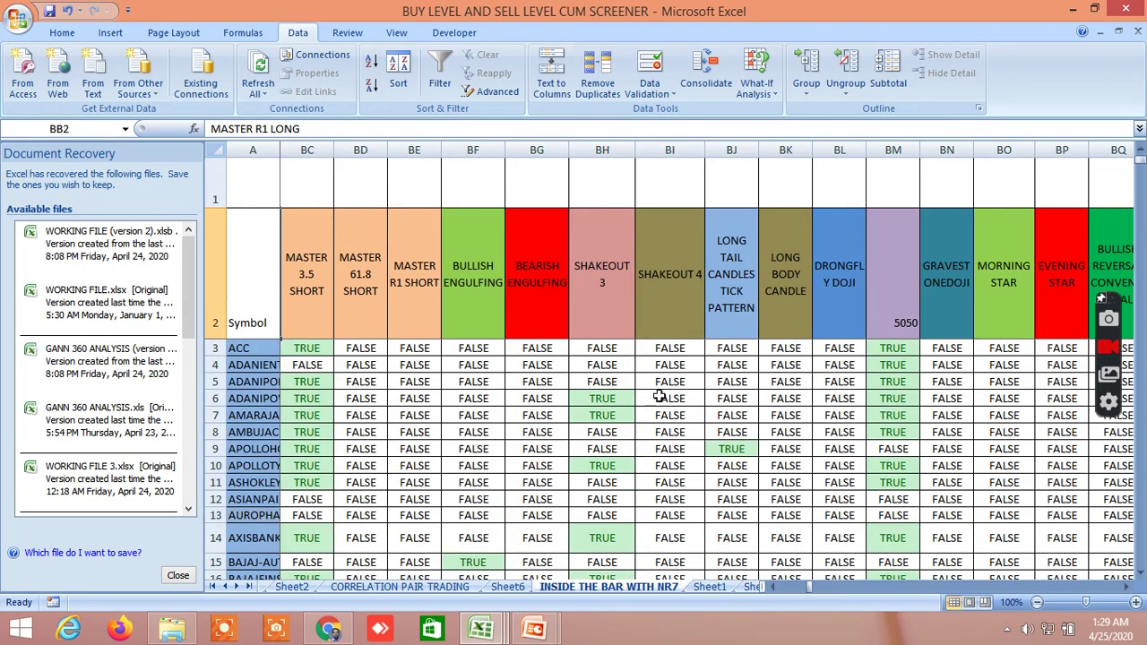
Step: Inspect the LONG TAIL CANDLES TICK PATTERN formulas for the flagged stocks in rows 9, 24 and 30
left_click(740, 450)
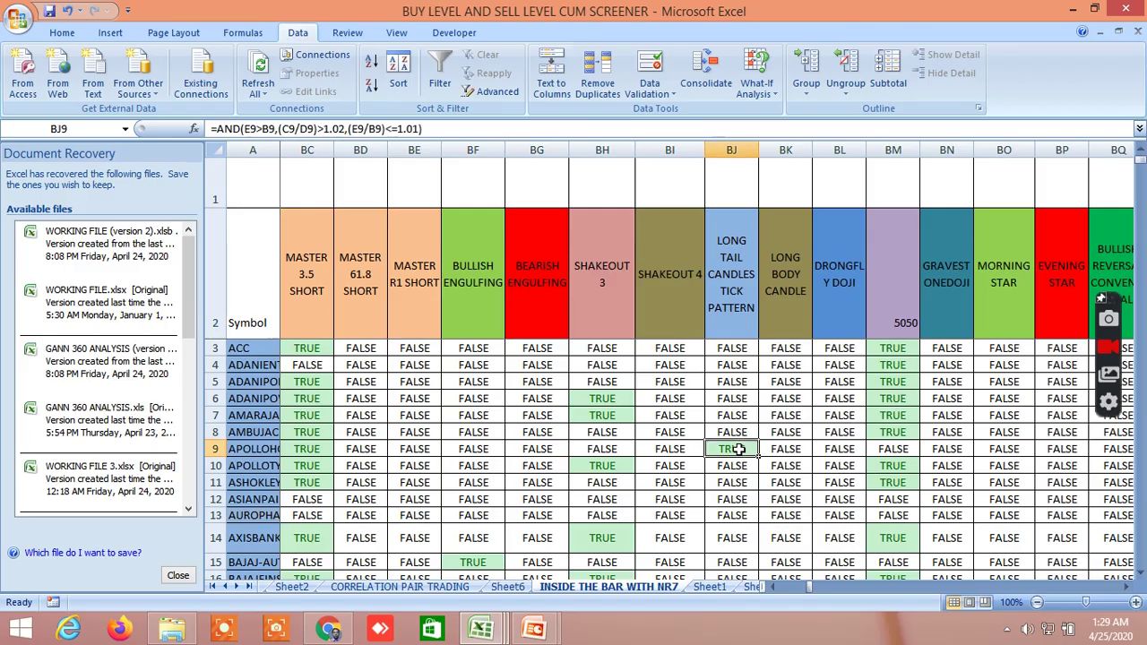
scroll(765, 484, "down", 3)
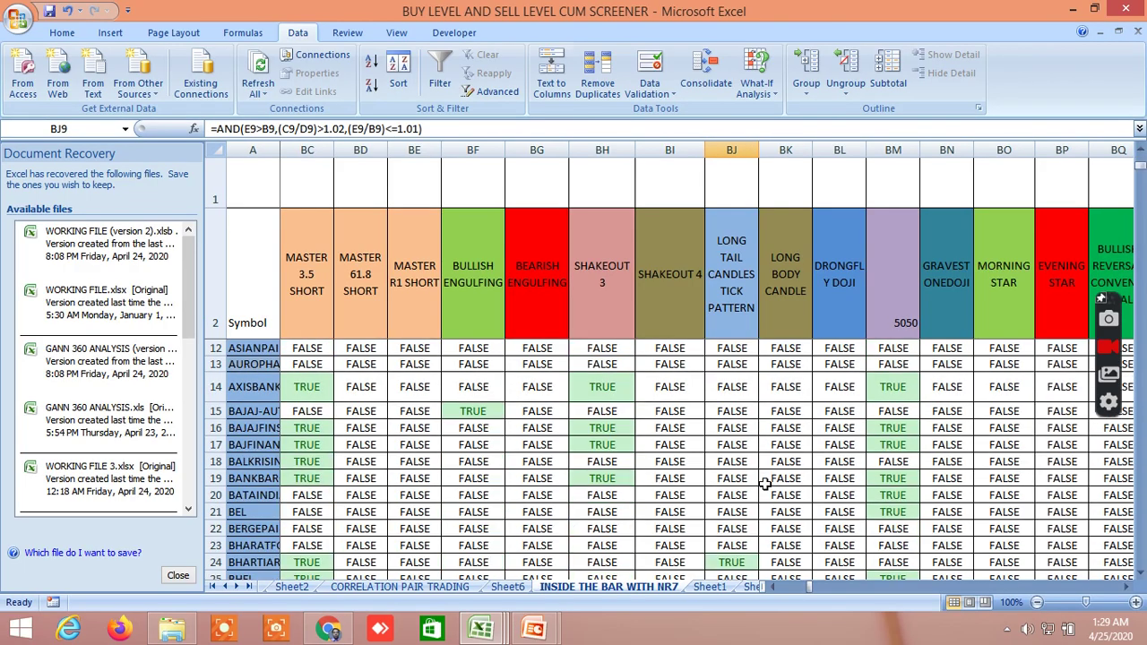
left_click(738, 561)
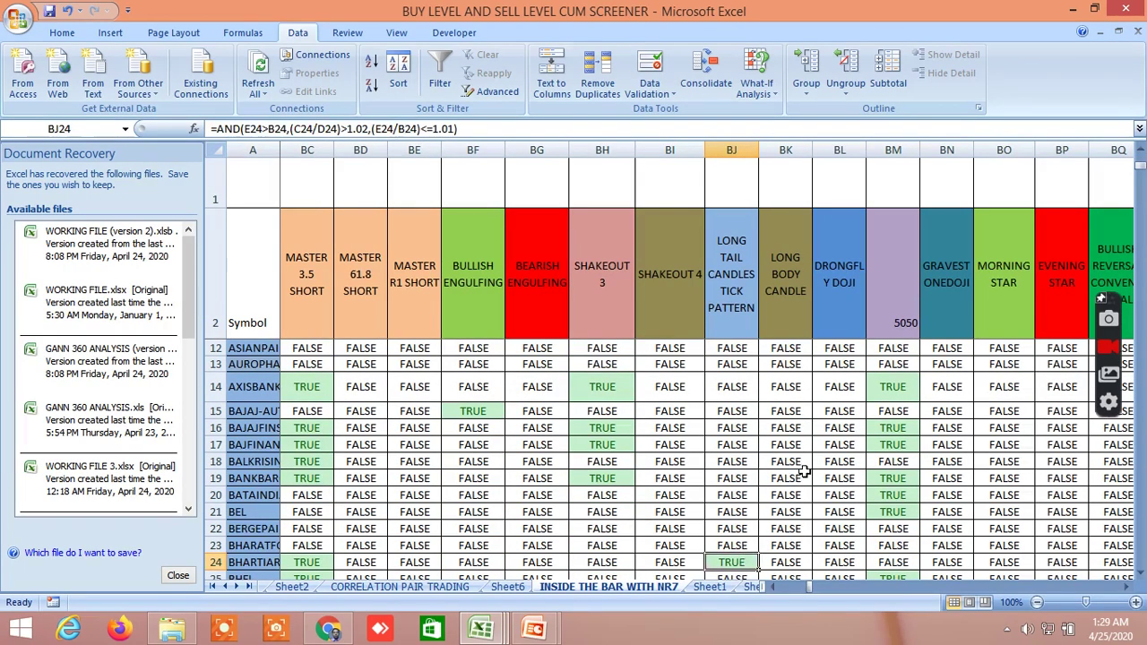
scroll(805, 471, "down", 1)
scroll(805, 471, "down", 1)
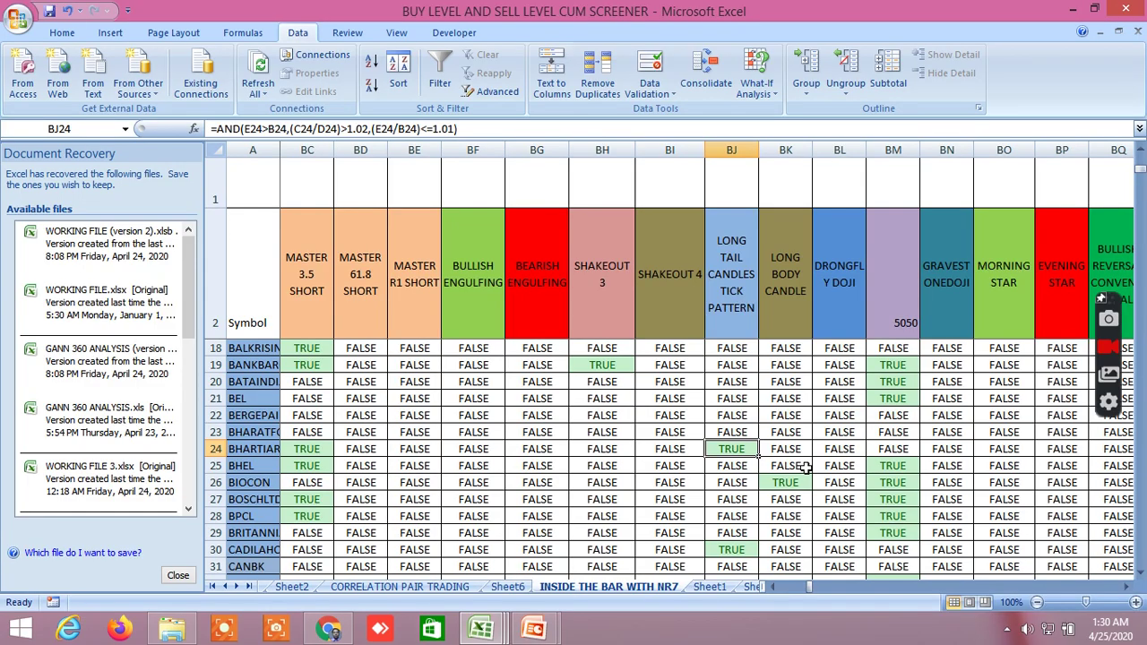
left_click(742, 550)
scroll(838, 492, "up", 2)
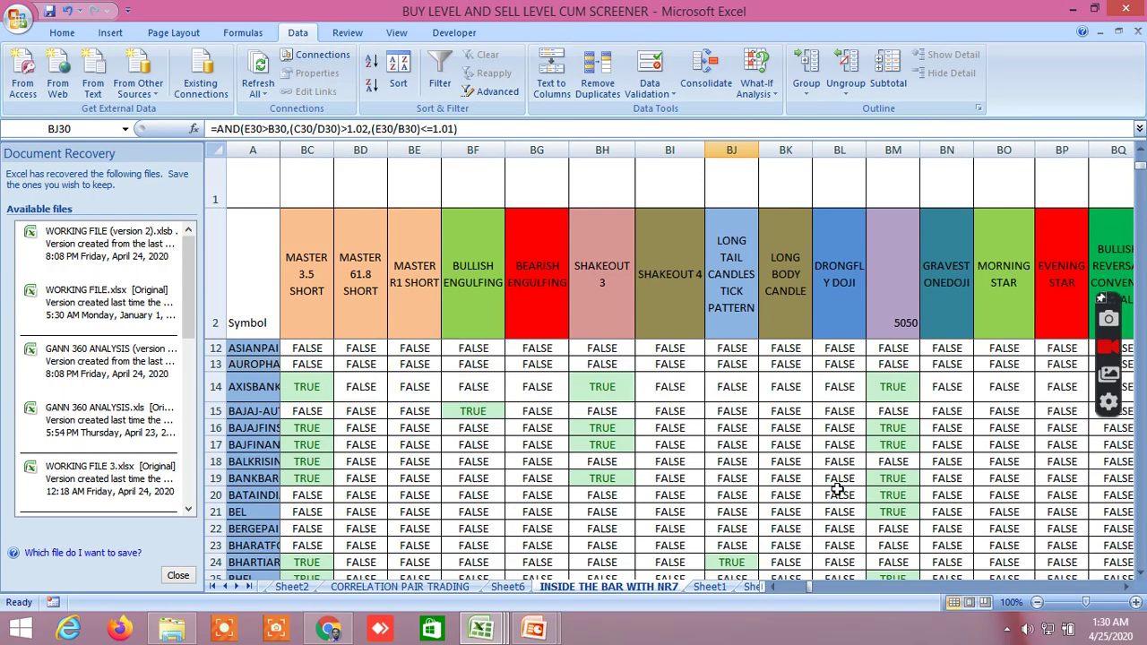
Step: Inspect the LONG BODY CANDLE formula for BIOCON in row 26 and return to the first stock row
scroll(815, 510, "down", 2)
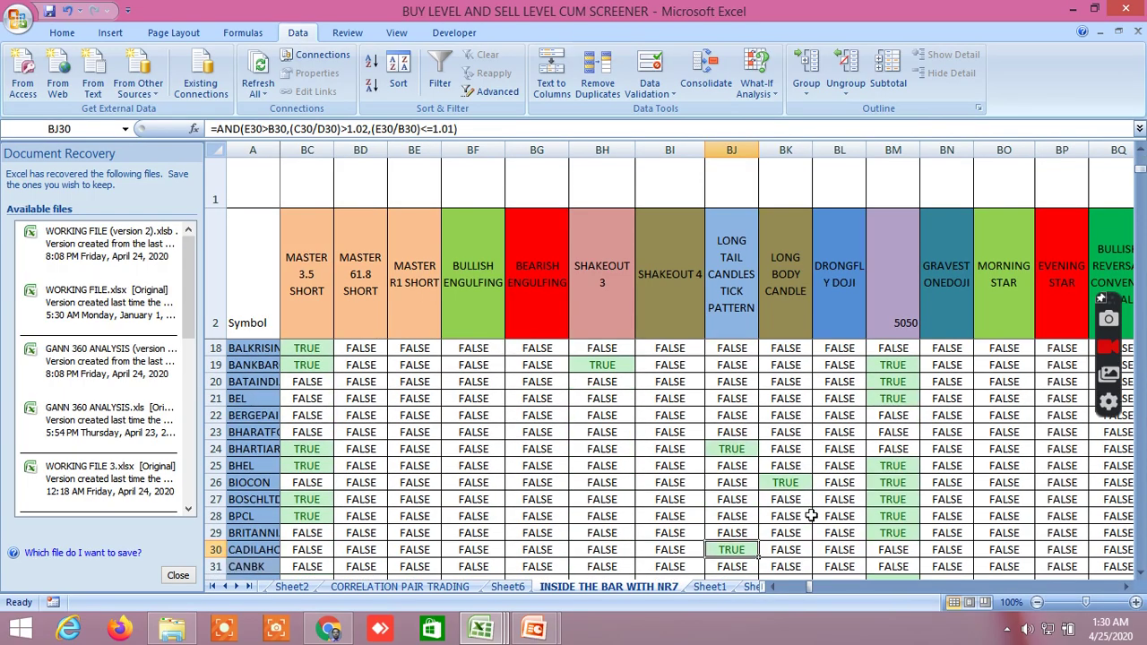
left_click(788, 484)
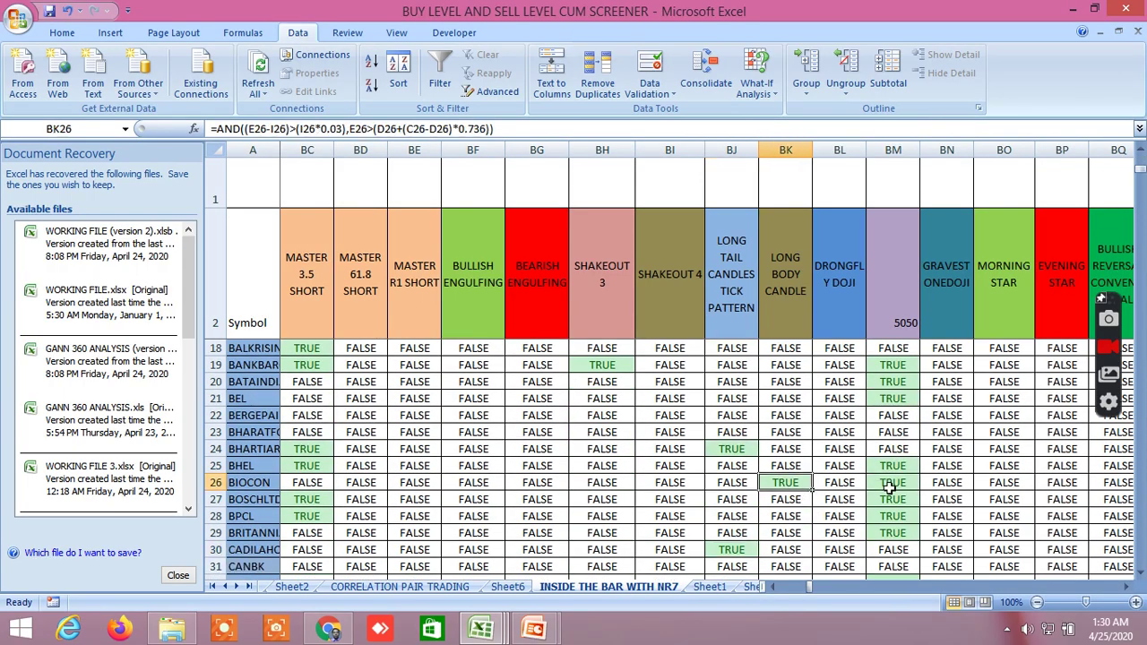
scroll(874, 462, "up", 5)
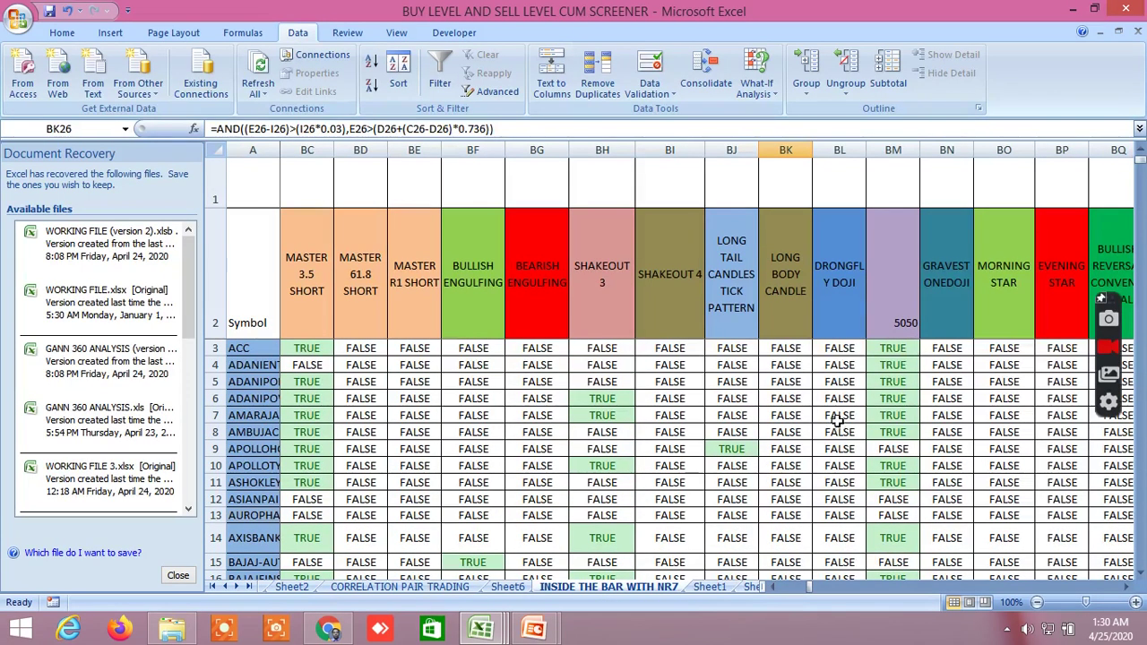
Step: Examine the doji, star, reversal, KICKERS SIGNAL, DARK CLOUD COVER and harami columns down the stock list
left_click(1127, 589)
left_click(1127, 590)
left_click(1126, 590)
left_click(1127, 590)
left_click(1126, 590)
left_click(1126, 590)
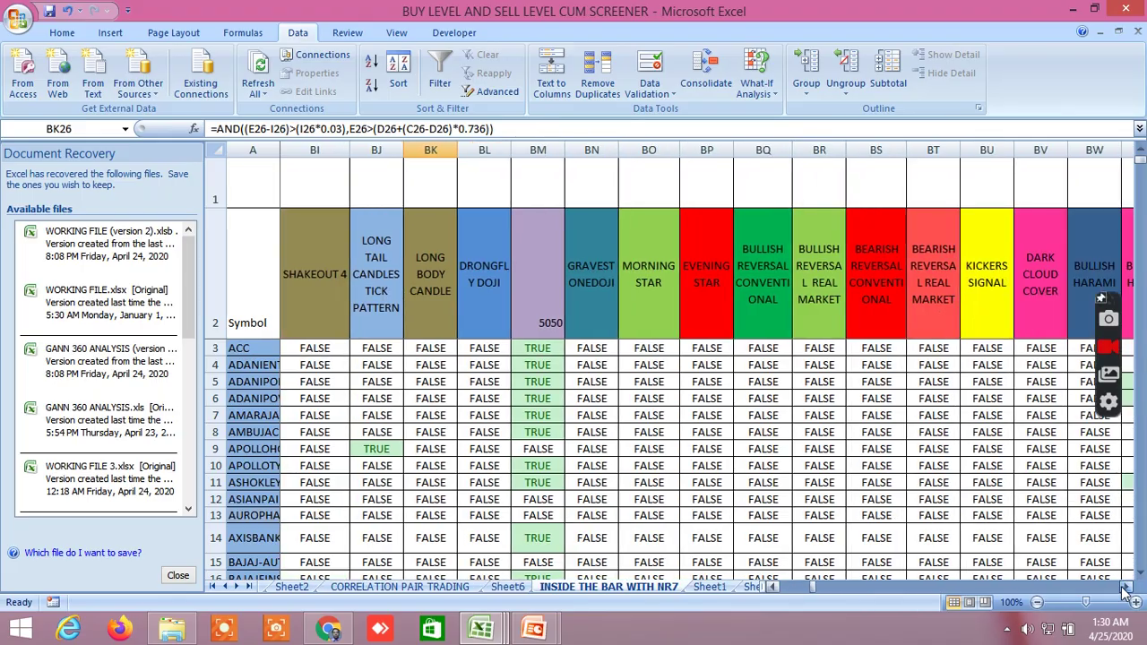
left_click(1127, 590)
left_click(1127, 590)
left_click(1127, 590)
left_click(1127, 590)
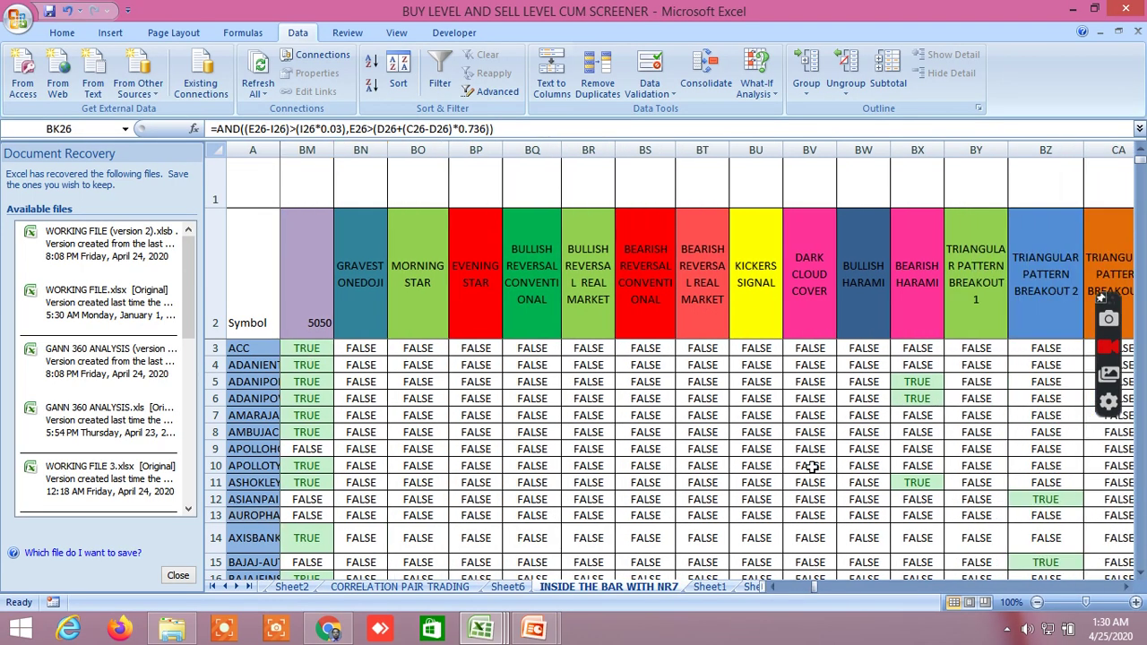
scroll(811, 466, "down", 6)
scroll(812, 467, "up", 6)
scroll(926, 409, "down", 3)
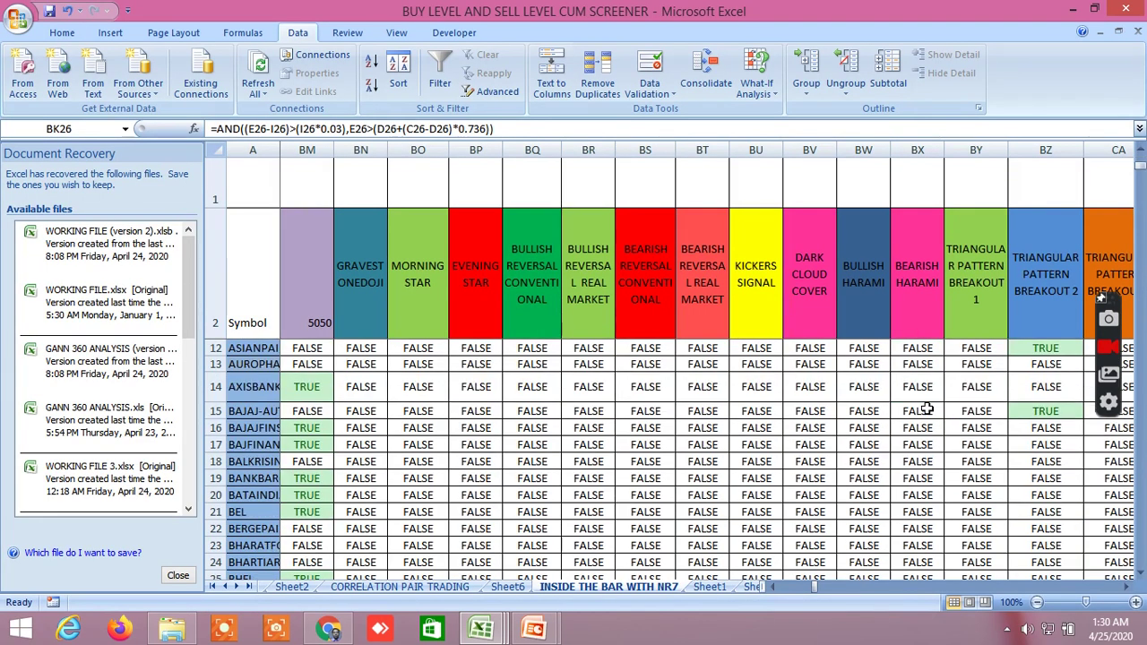
Step: Inspect the BEARISH HARAMI formulas for the flagged stocks in rows 5 and 6
scroll(927, 395, "up", 3)
left_click(923, 378)
left_click(924, 399)
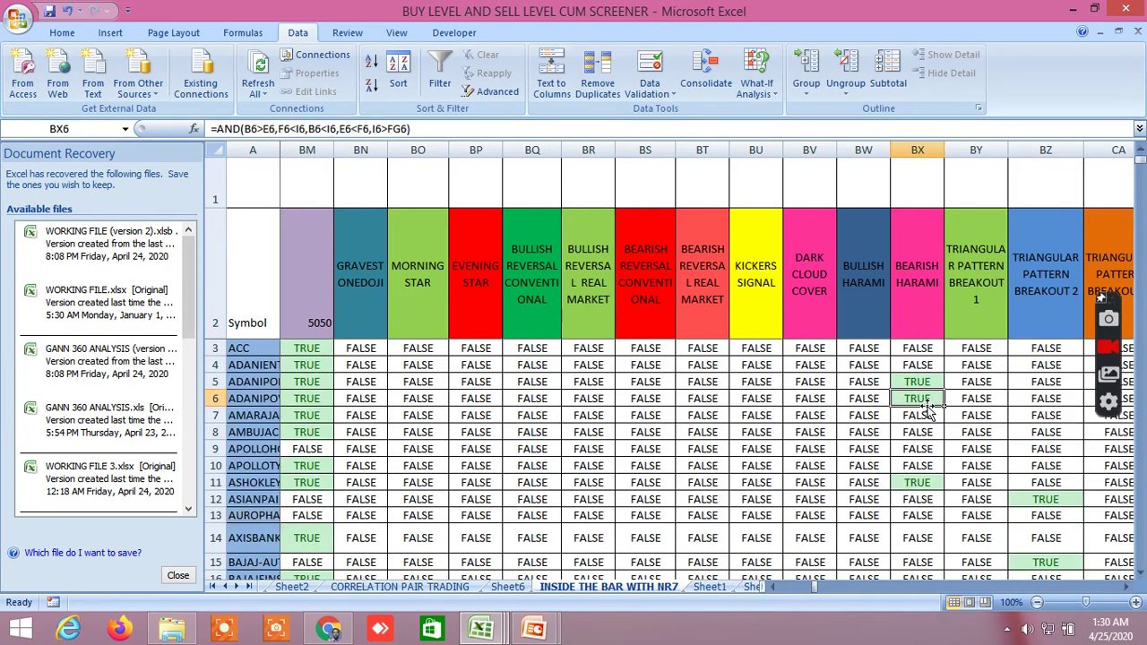
Step: Inspect the TRIANGULAR PATTERN BREAKOUT 2 formulas for the flagged stocks in rows 12 and 15
left_click(1128, 587)
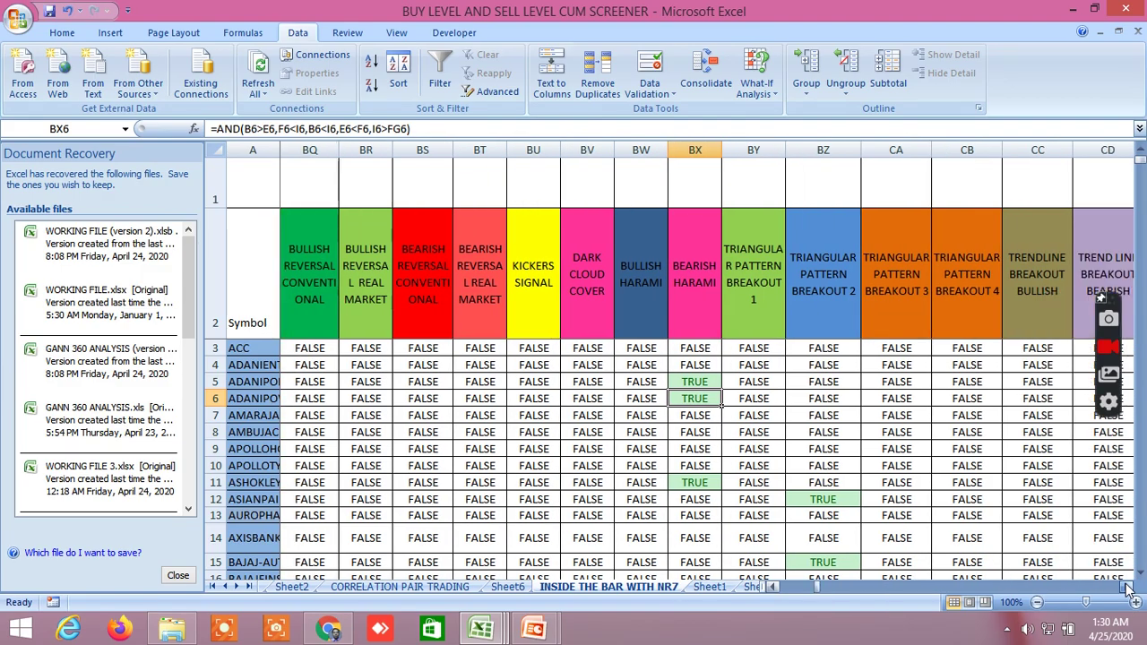
left_click(1127, 587)
left_click(603, 502)
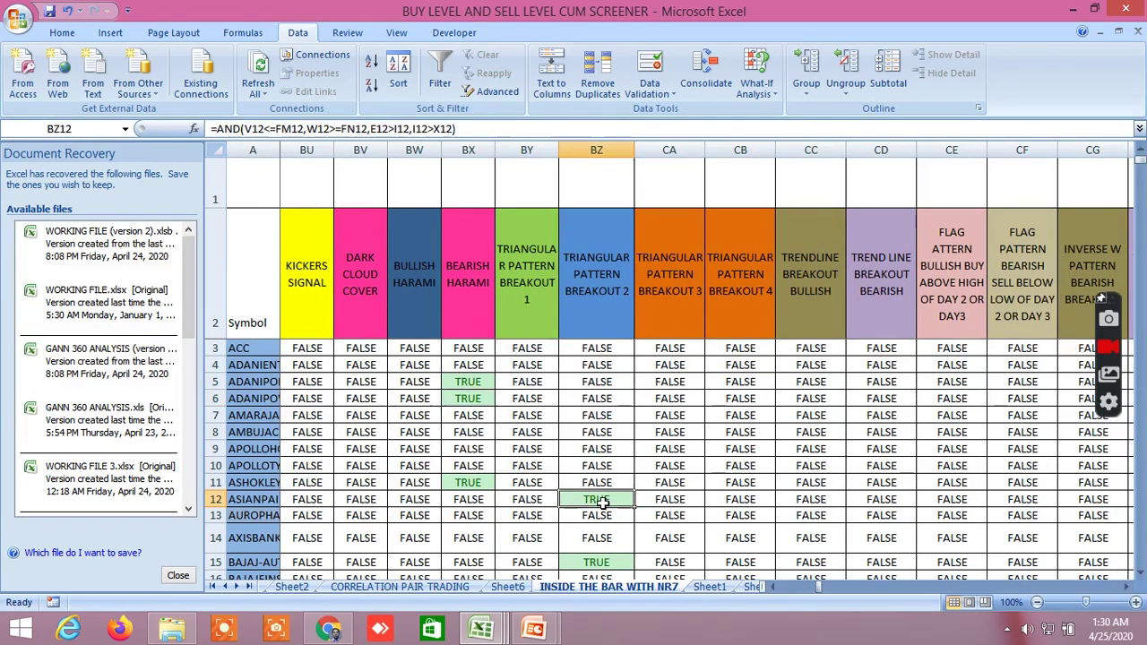
scroll(776, 482, "down", 3)
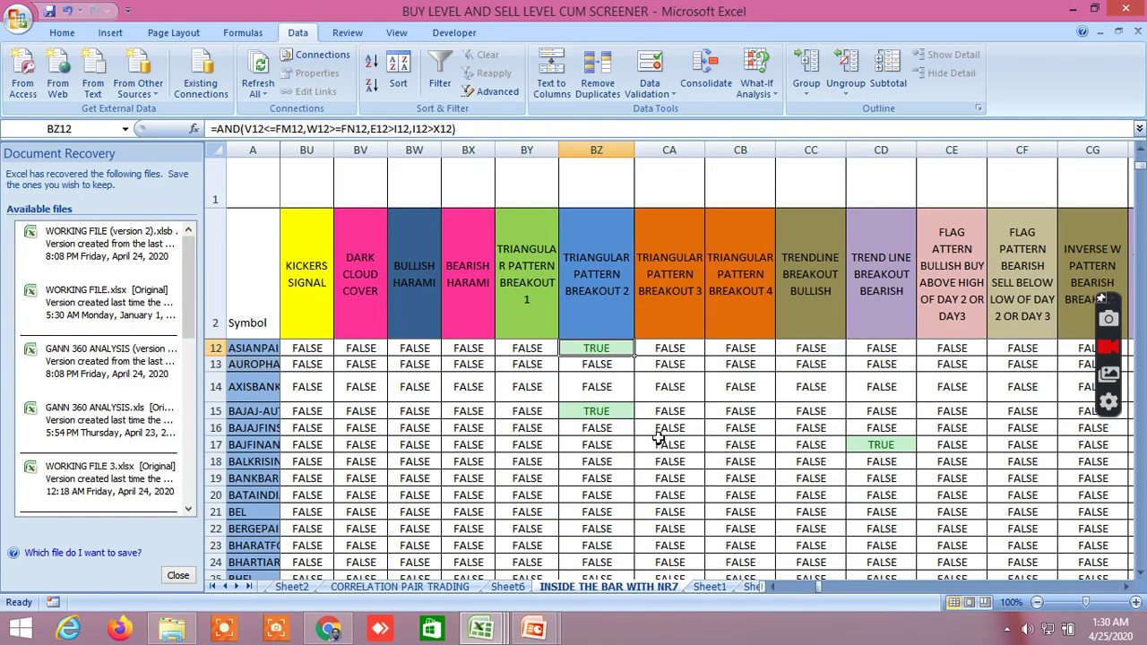
left_click(602, 410)
scroll(758, 437, "up", 3)
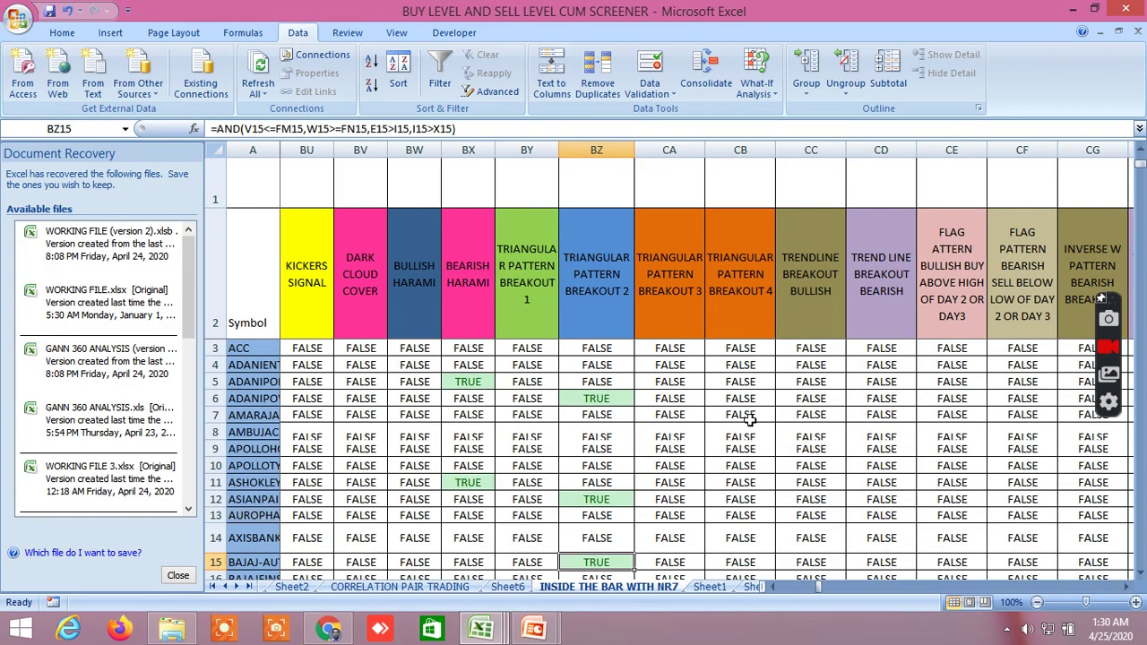
Step: Review the trendline breakout, flag, W pattern, double top and double bottom flags down the upper stock rows
left_click(1127, 587)
left_click(1128, 588)
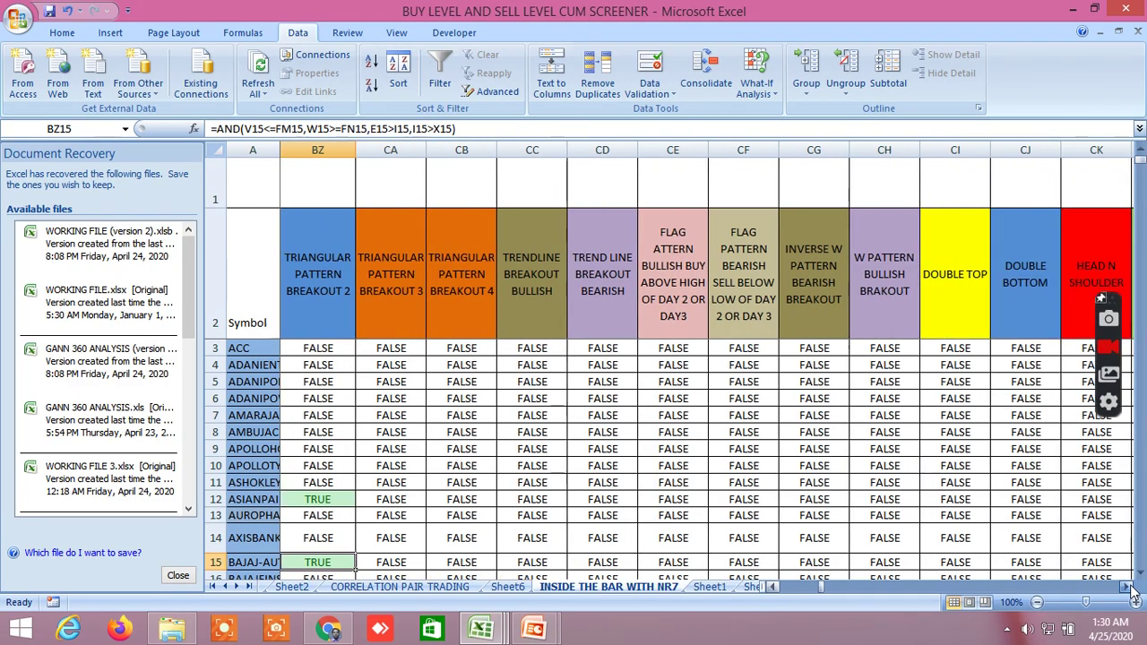
scroll(826, 465, "down", 3)
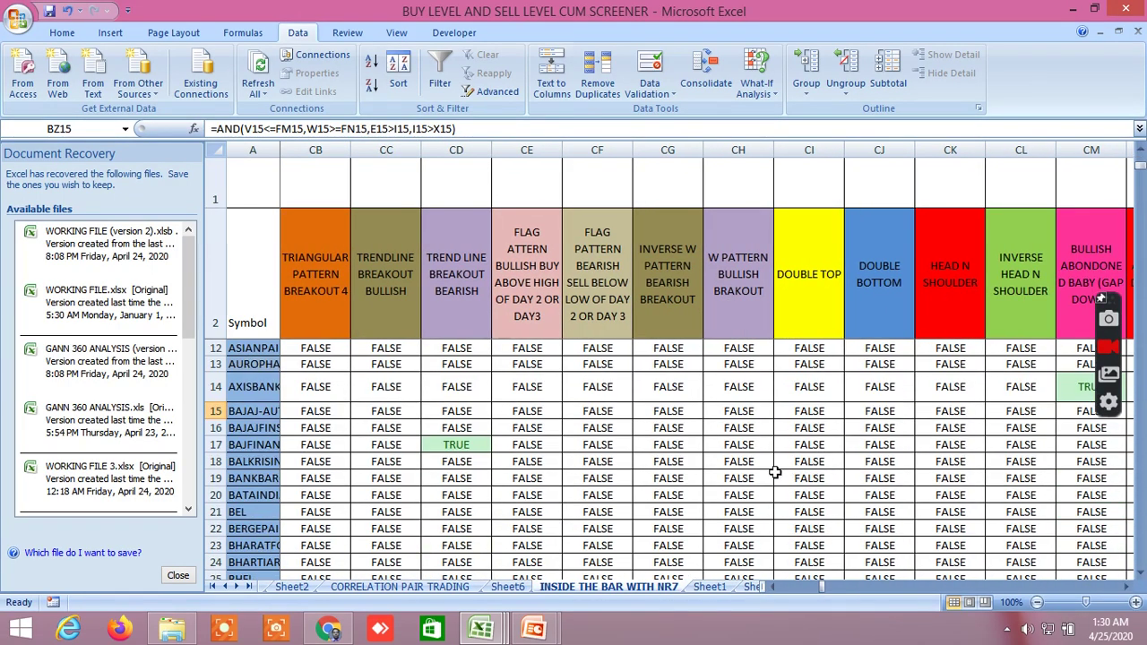
scroll(723, 495, "up", 3)
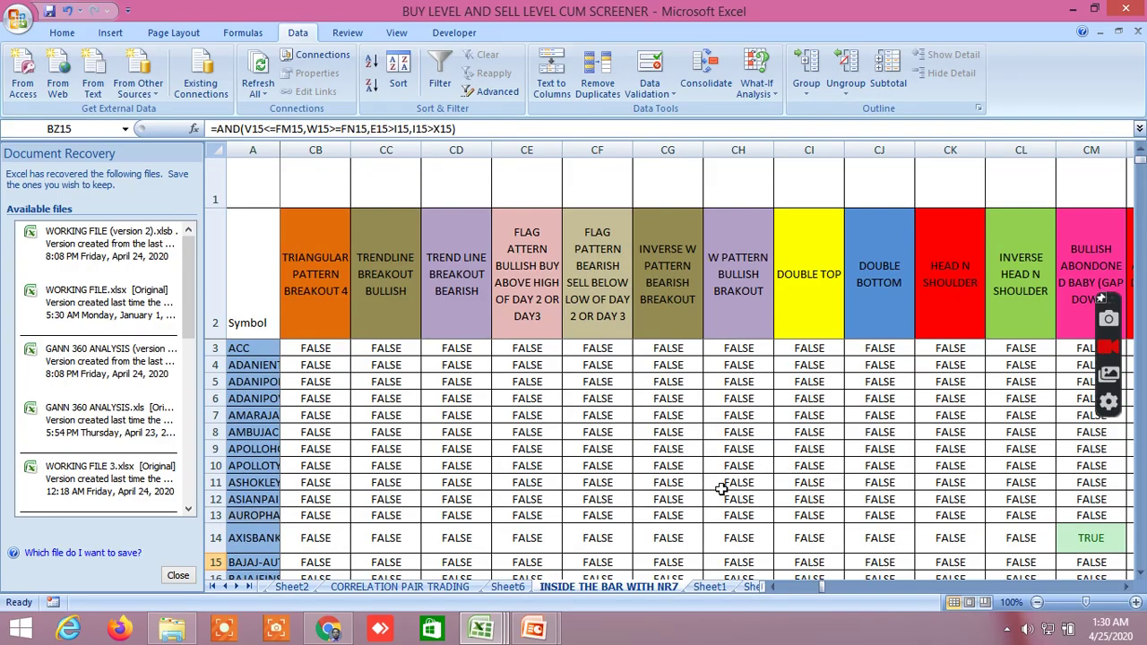
Step: Inspect the BULLISH ABONDONED BABY (GAP DOWN) formula for AXISBANK in row 14 and review the neighbouring pattern flags
left_click(1131, 592)
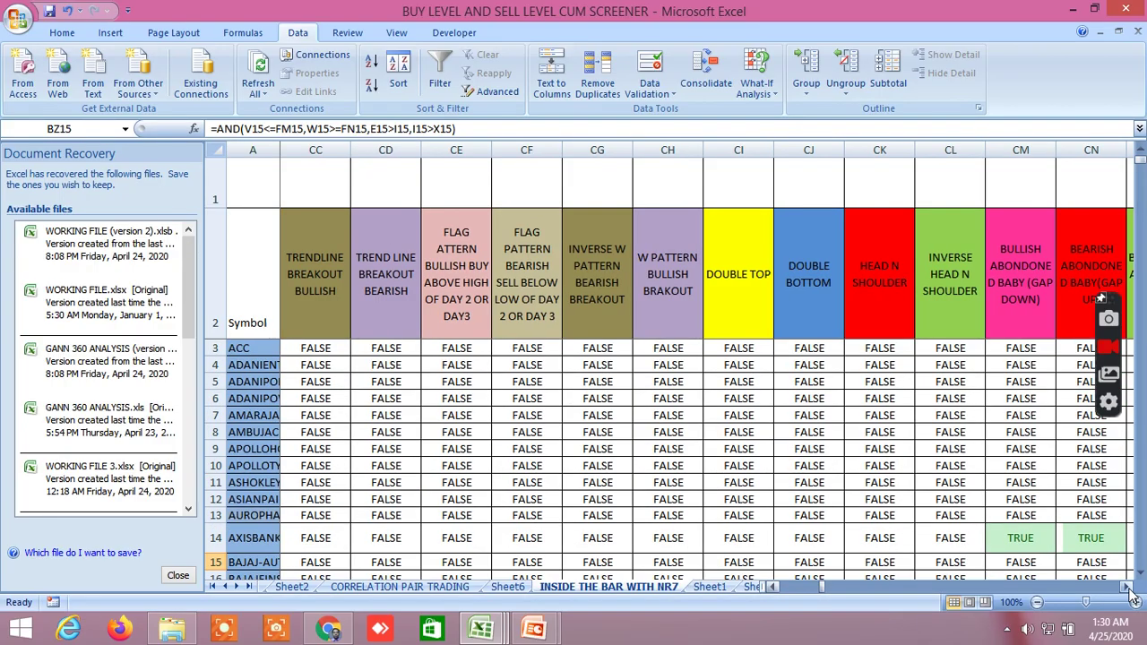
left_click(1131, 591)
left_click(1131, 592)
left_click(1131, 592)
left_click(1132, 592)
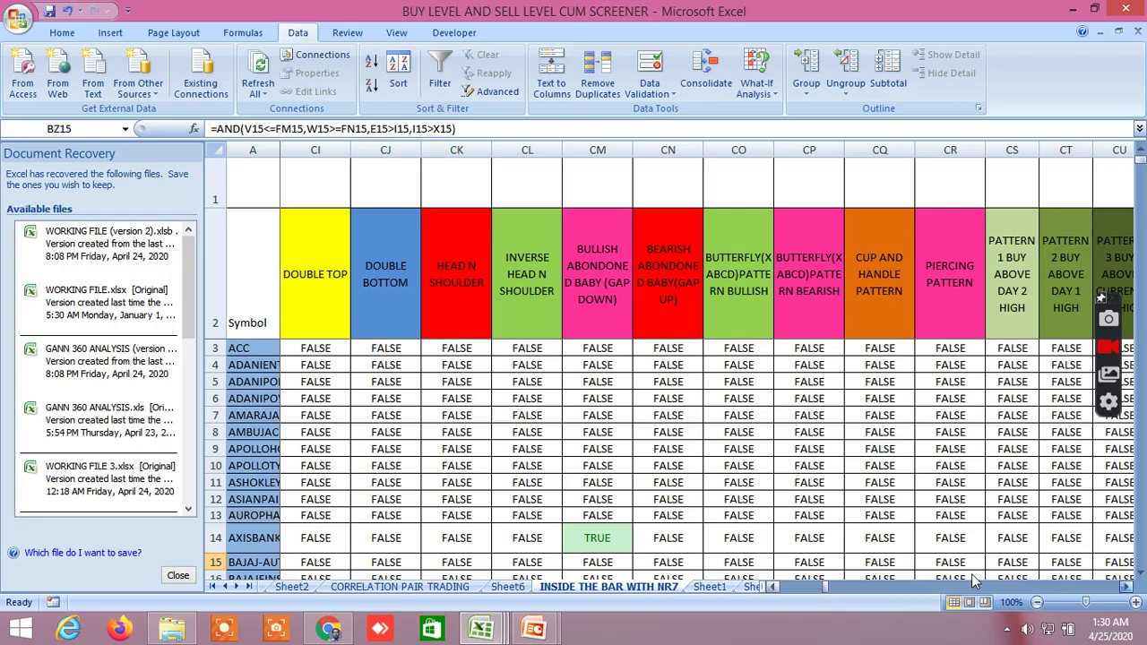
left_click(613, 540)
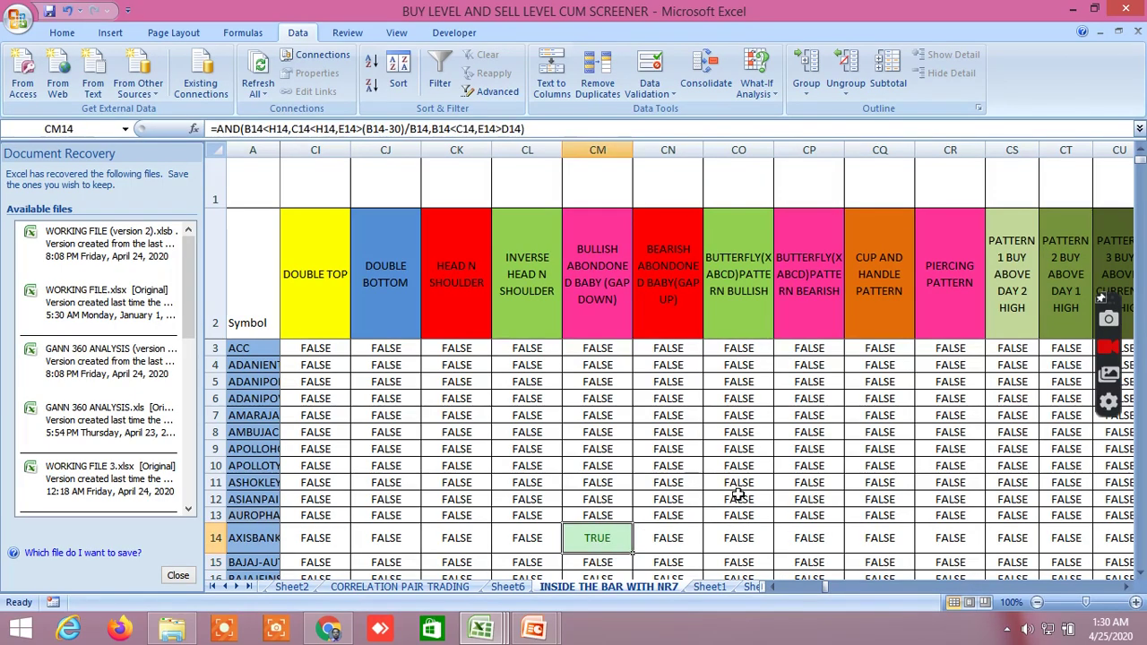
scroll(728, 467, "down", 1)
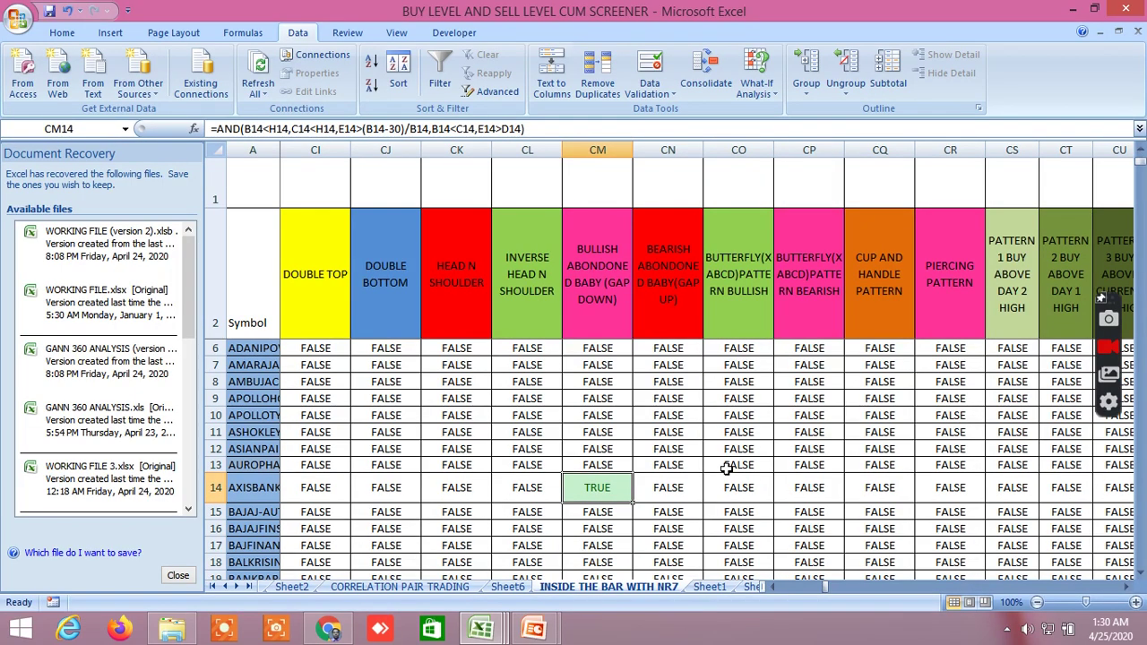
scroll(728, 467, "up", 1)
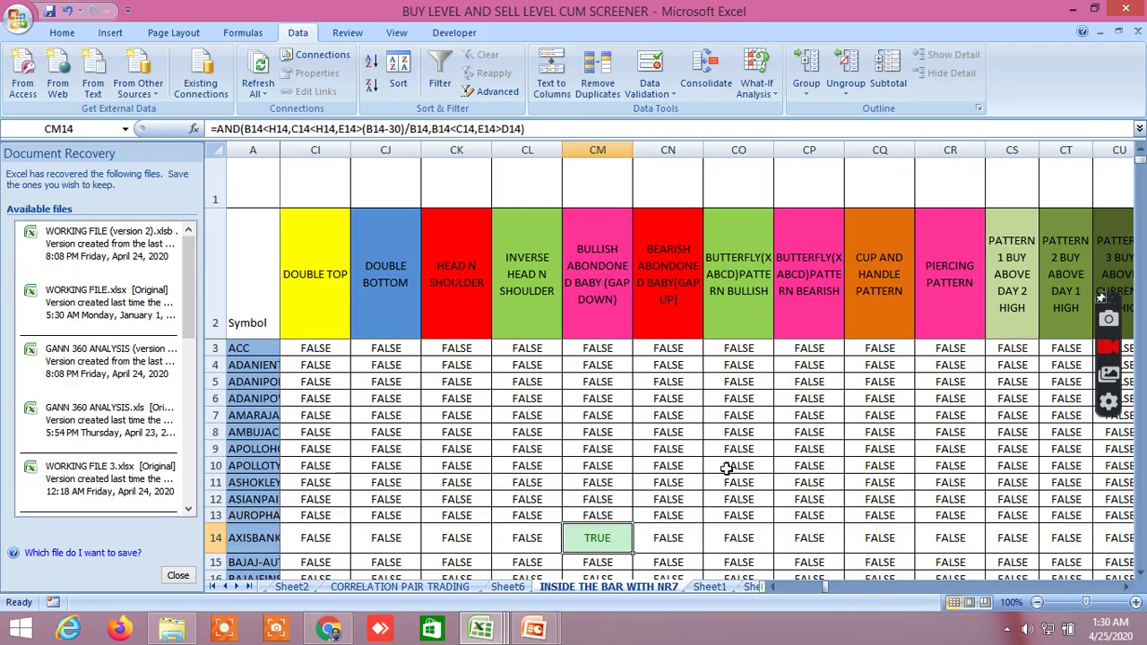
Step: Review the remaining pattern flags, volatility, delivery percentage, traded volume, 50-day price history and moving average columns for the stocks
left_click(1128, 587)
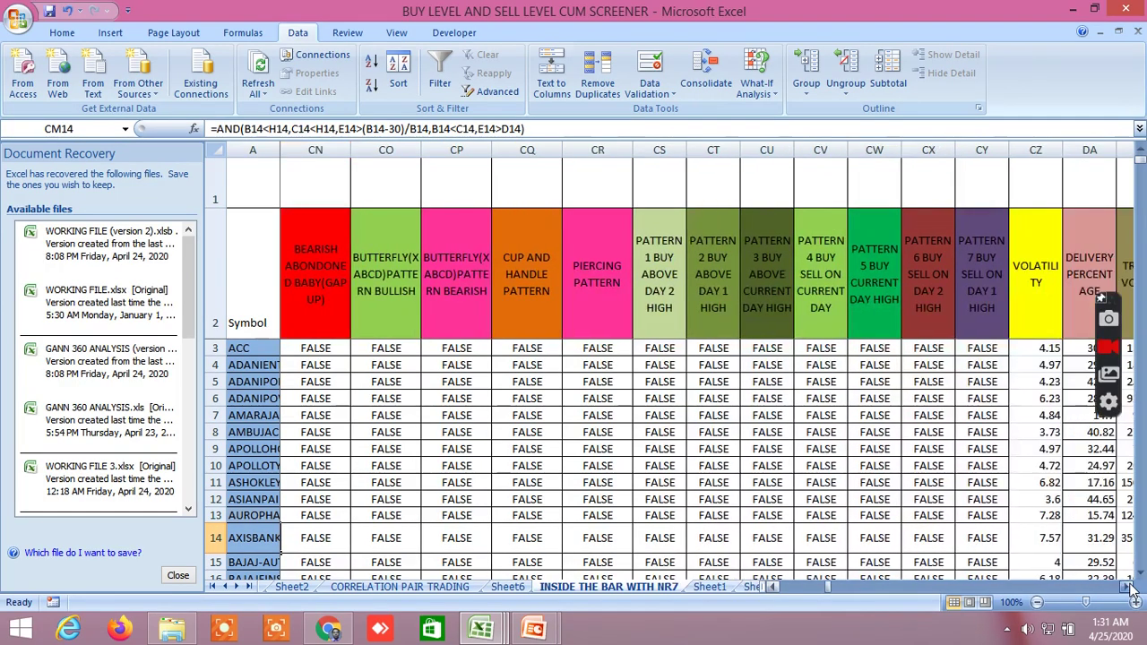
left_click(1130, 587)
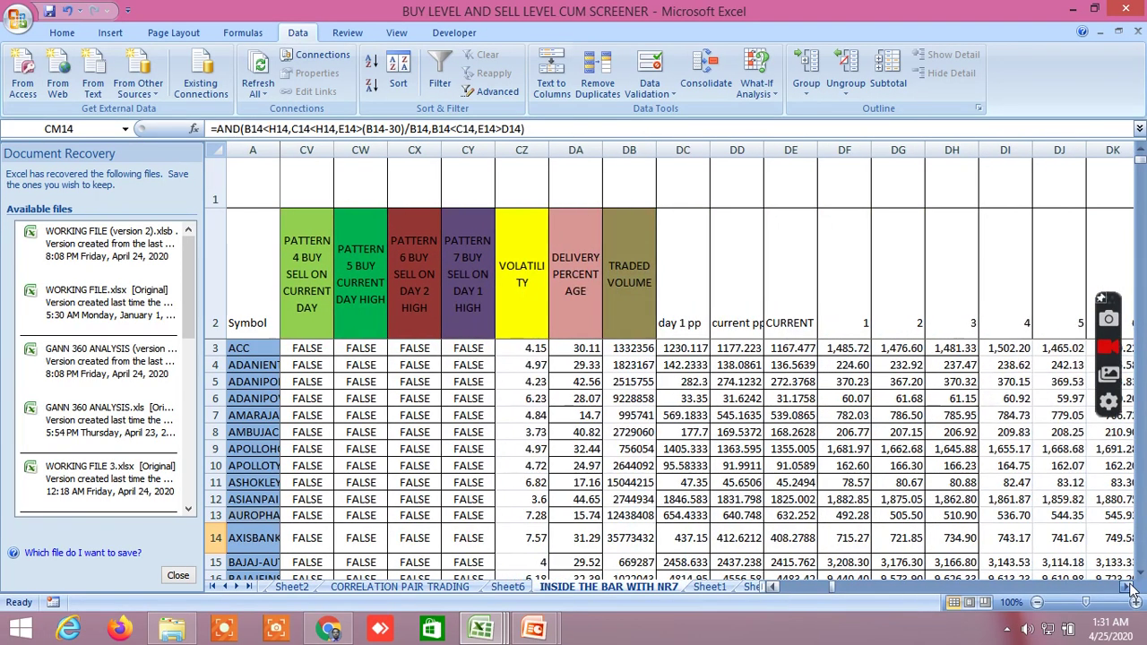
left_click(1130, 587)
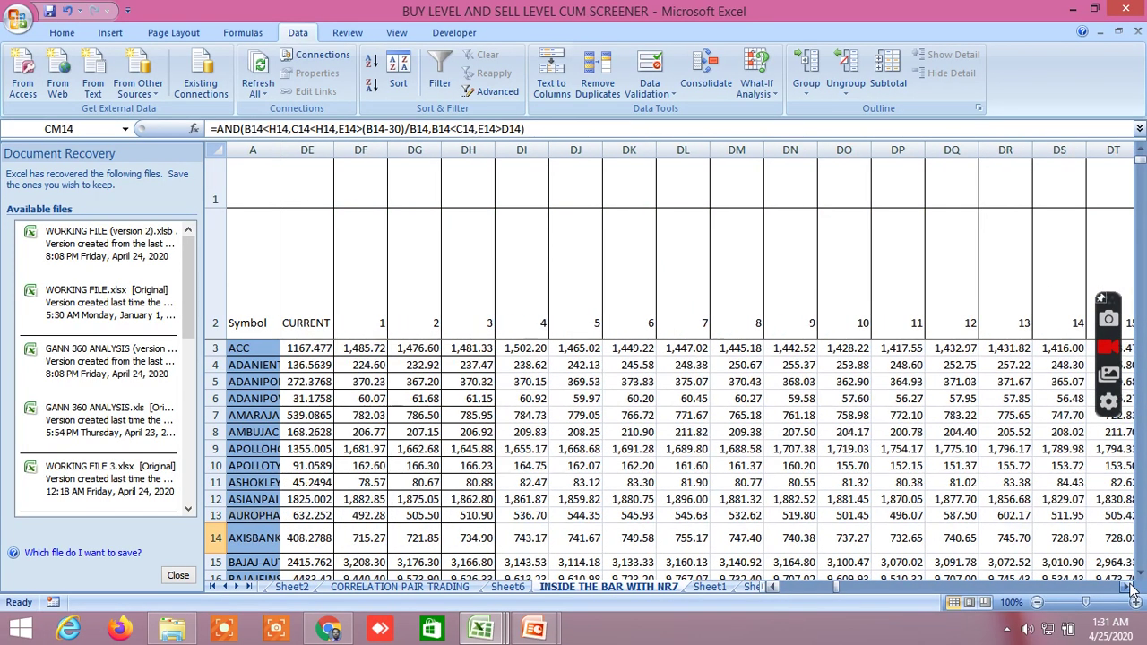
left_click(1129, 587)
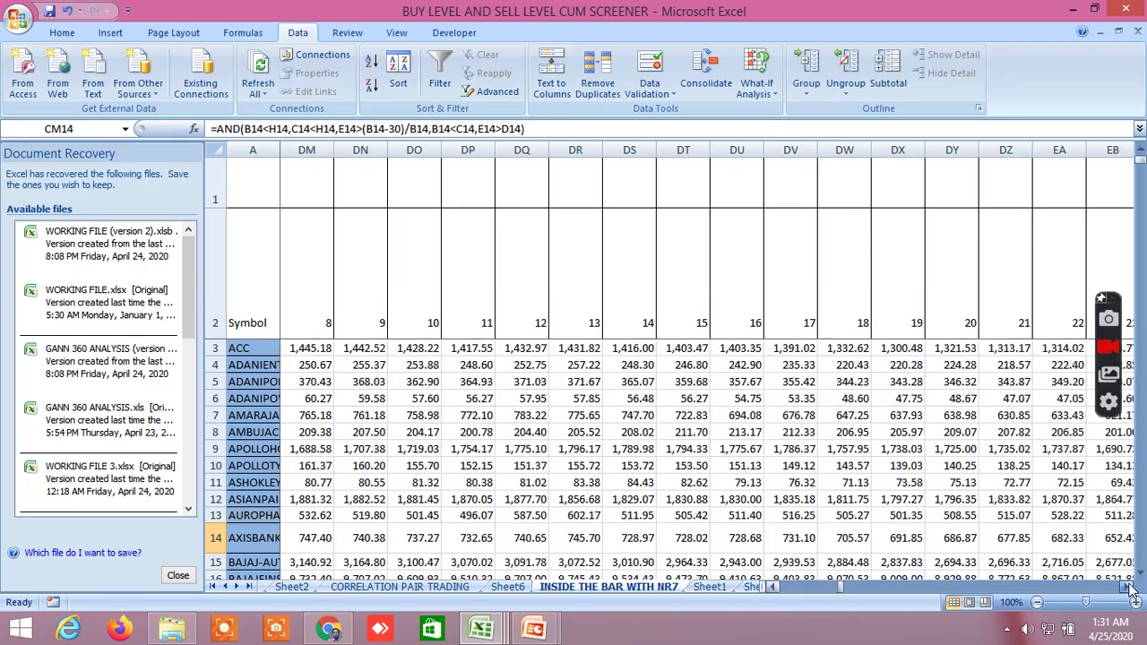
left_click(1129, 588)
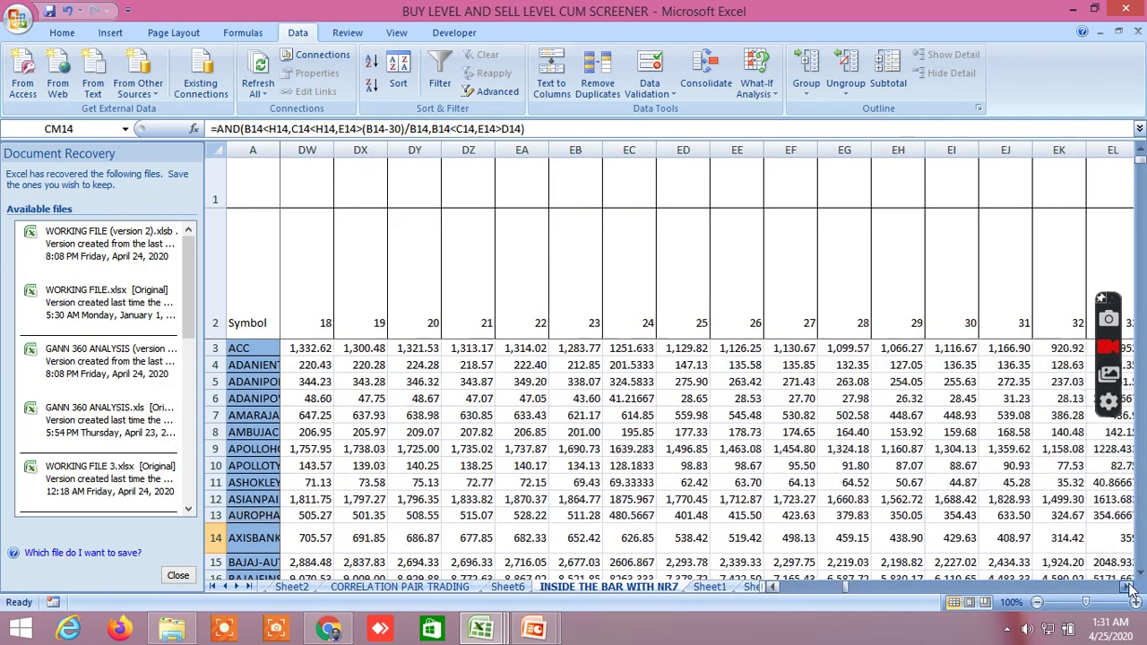
left_click(1129, 587)
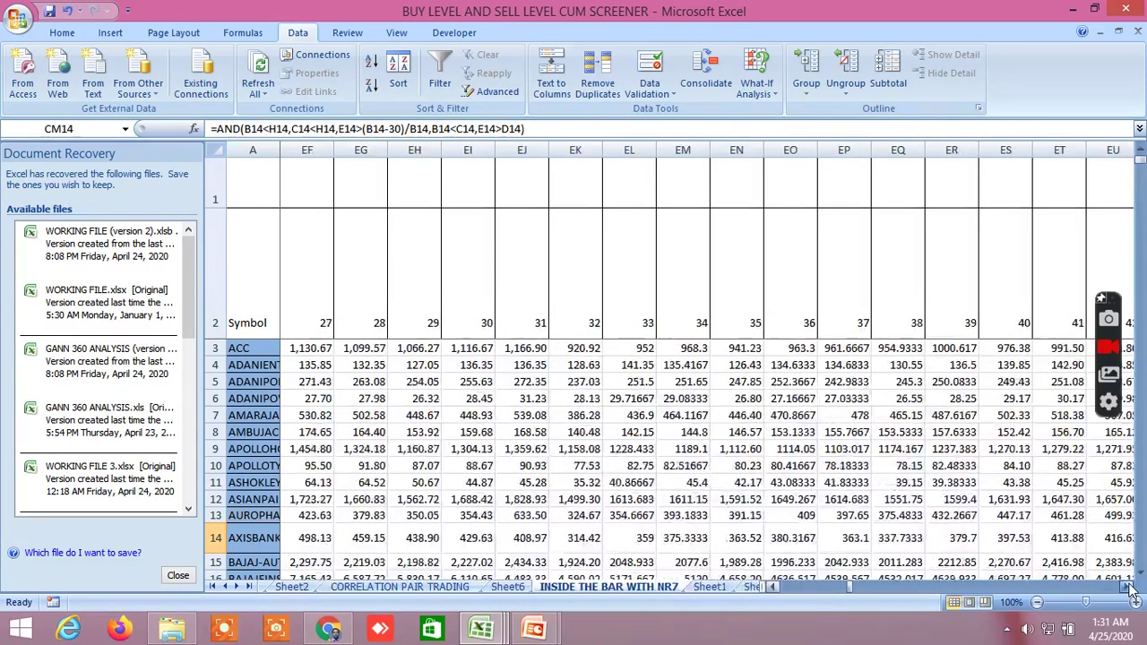
left_click(1130, 587)
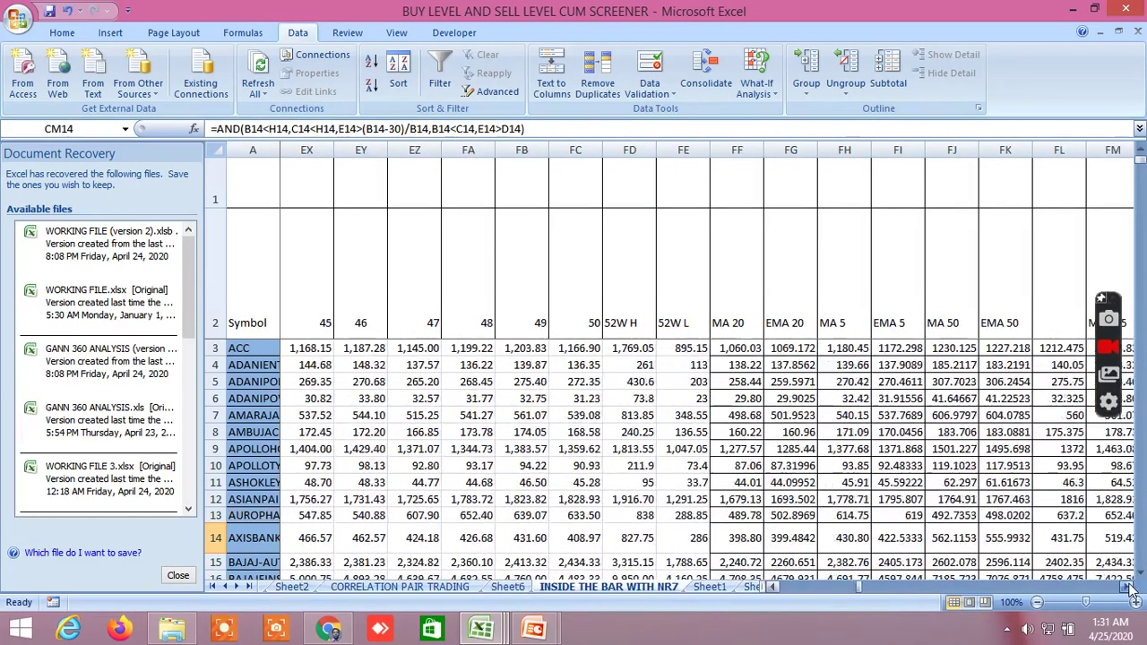
left_click(1129, 587)
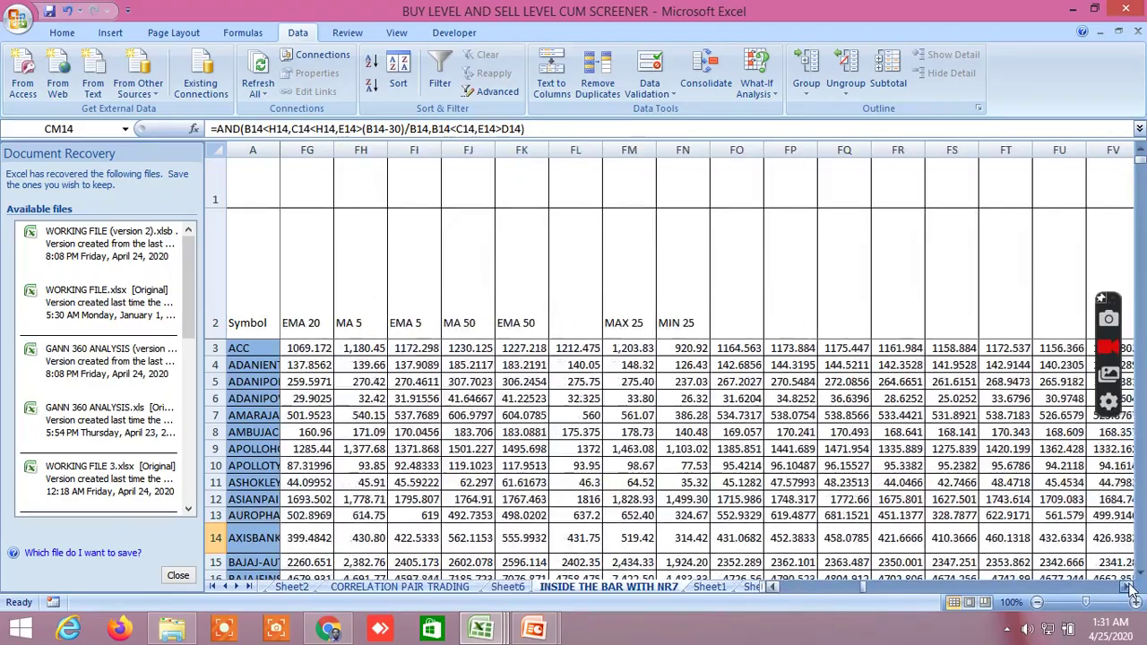
Step: Examine the values beside MAX 25 and MIN 25 for the commodity, BANKNIFTY, NIFTY and futures rows
scroll(966, 468, "down", 20)
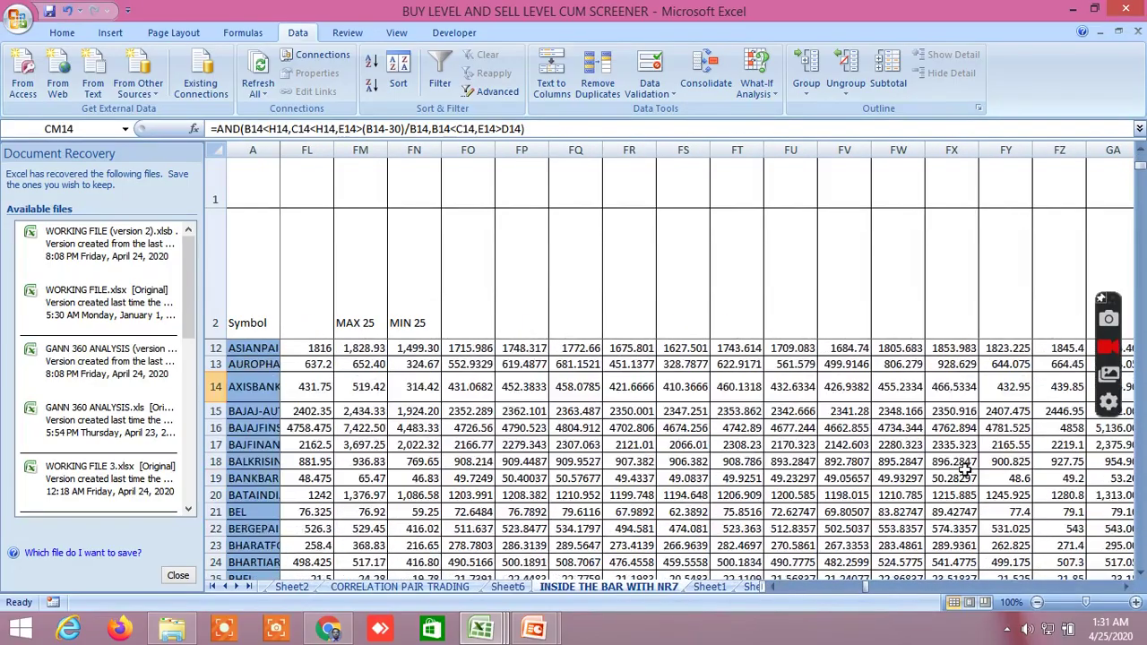
scroll(966, 469, "down", 20)
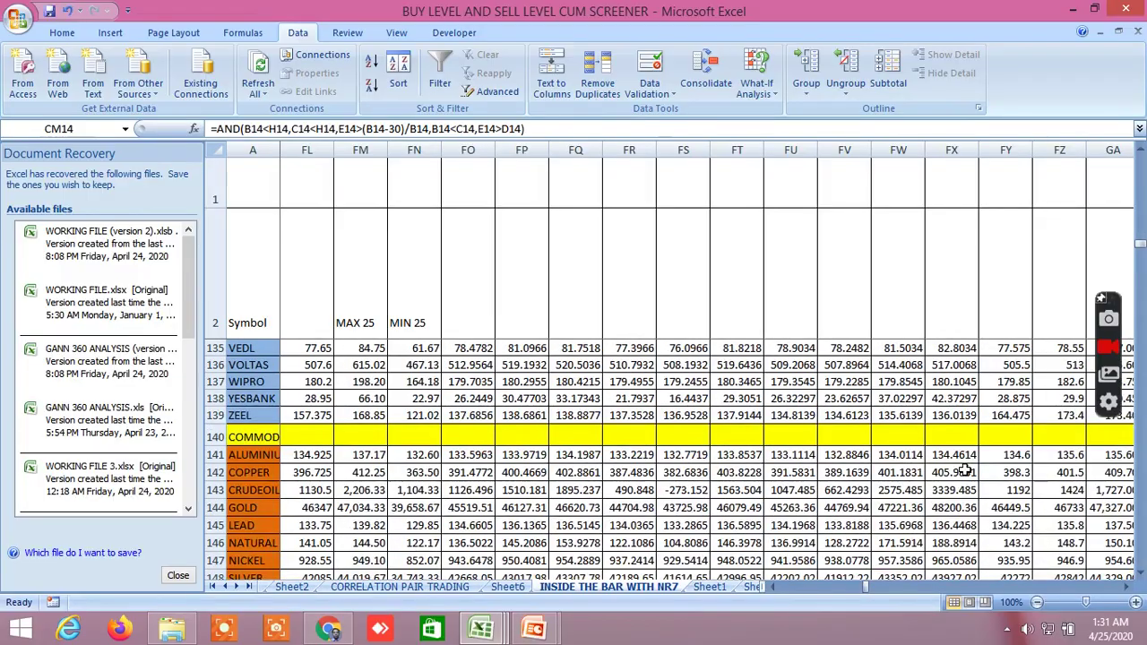
scroll(966, 469, "down", 2)
scroll(966, 469, "down", 2)
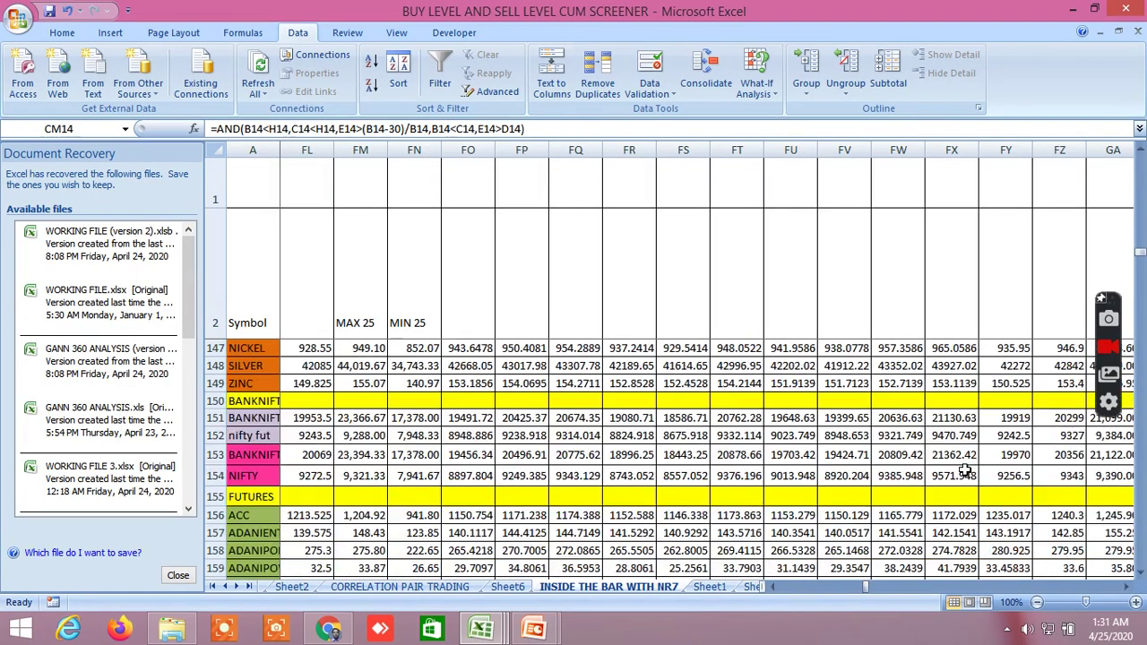
left_click(1127, 586)
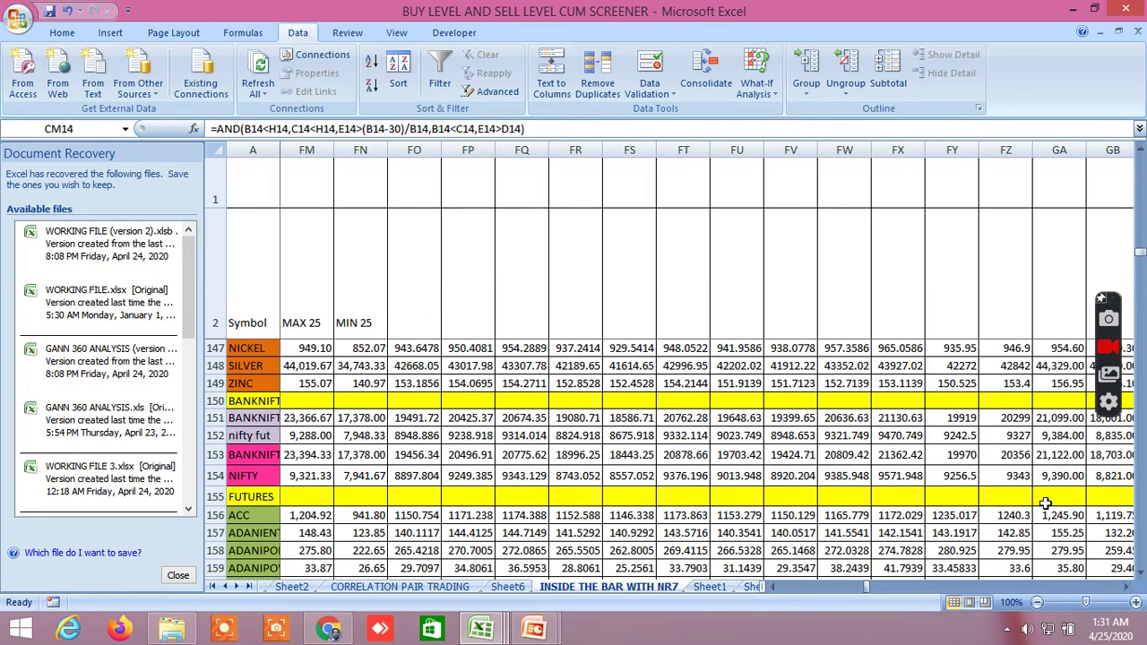
scroll(1045, 504, "up", 1)
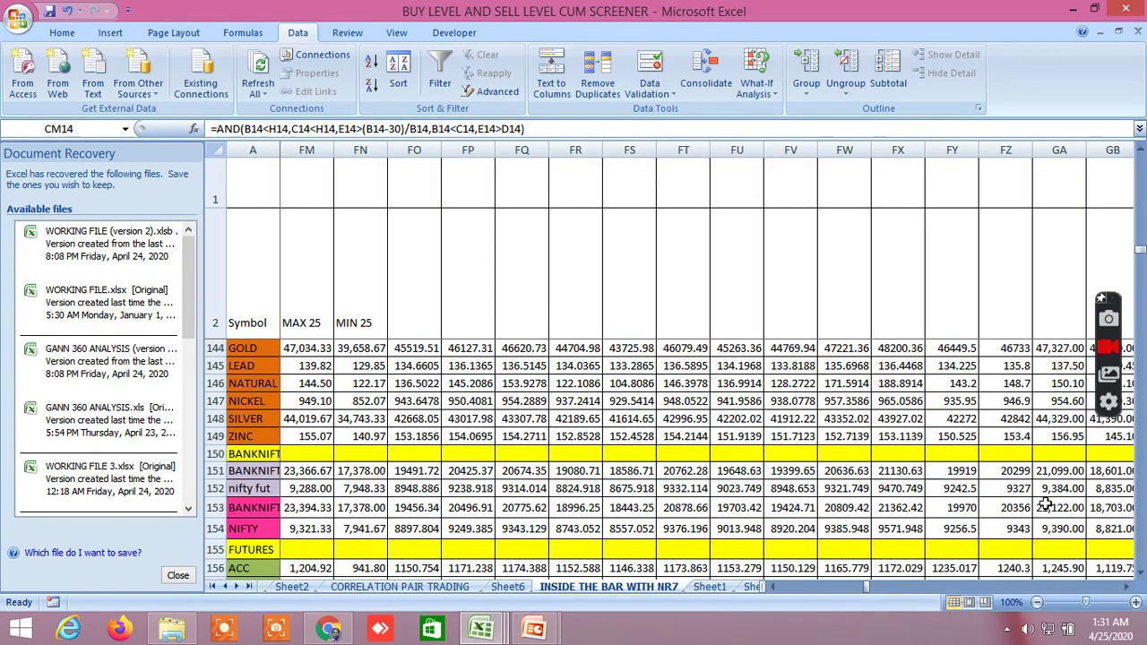
scroll(1045, 503, "up", 1)
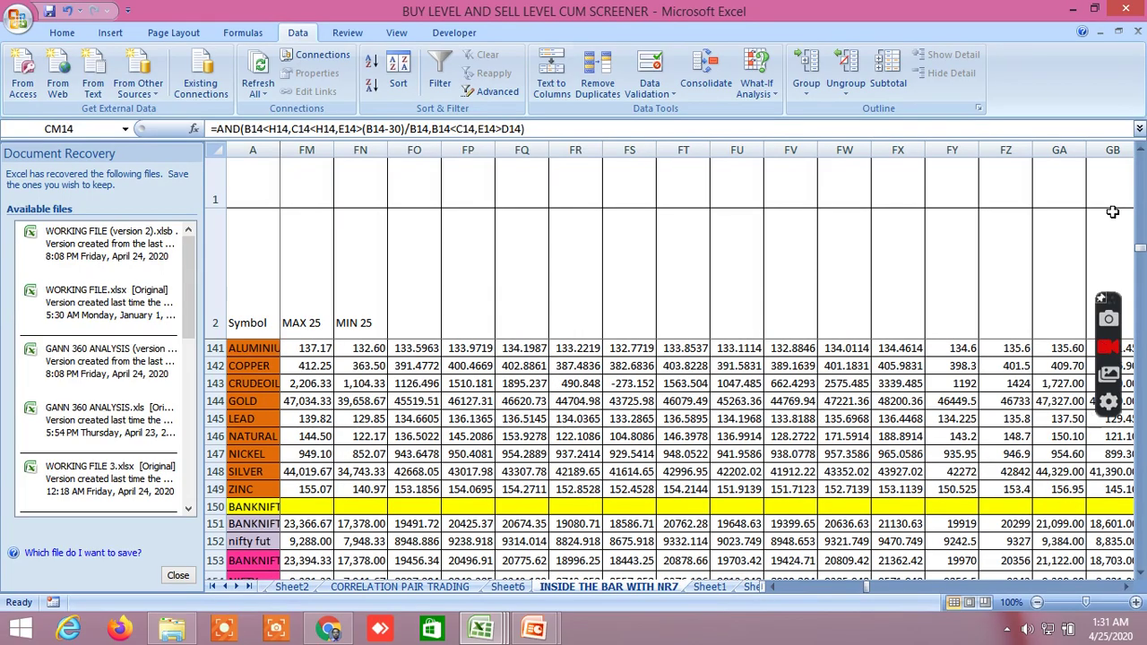
left_click(1140, 154)
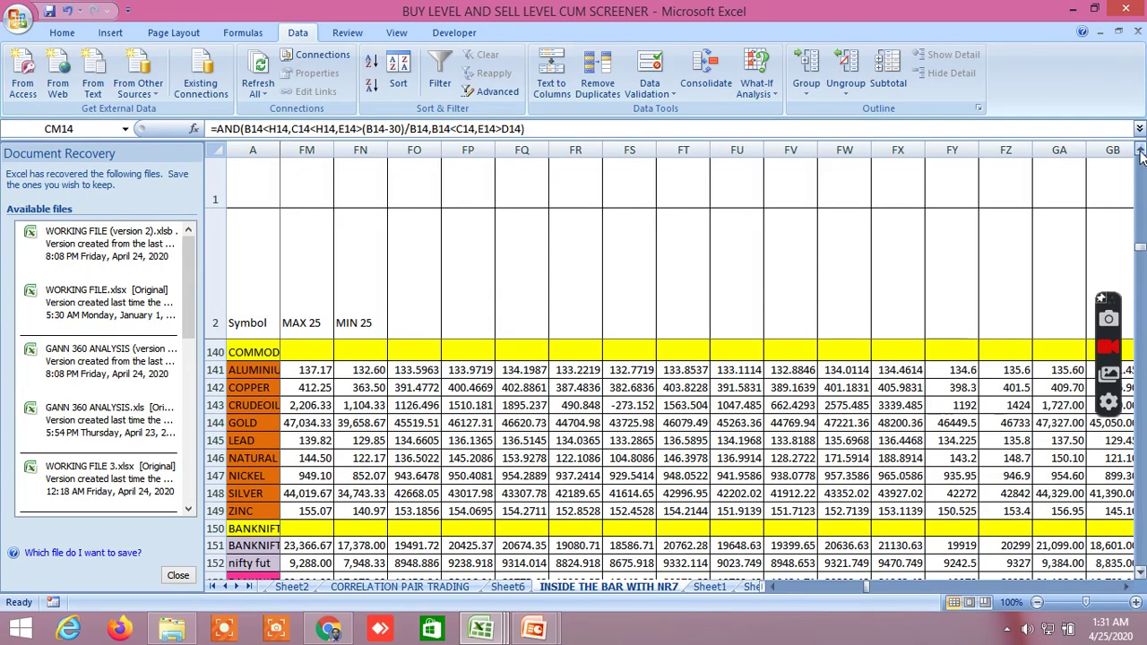
left_click(1140, 574)
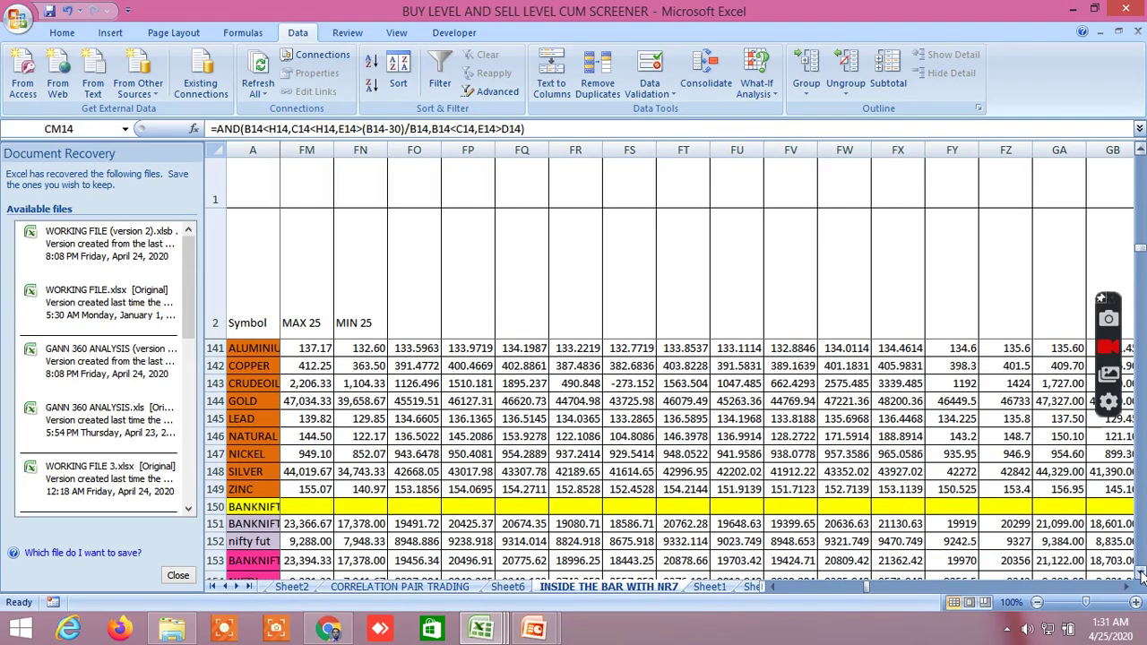
left_click(1141, 574)
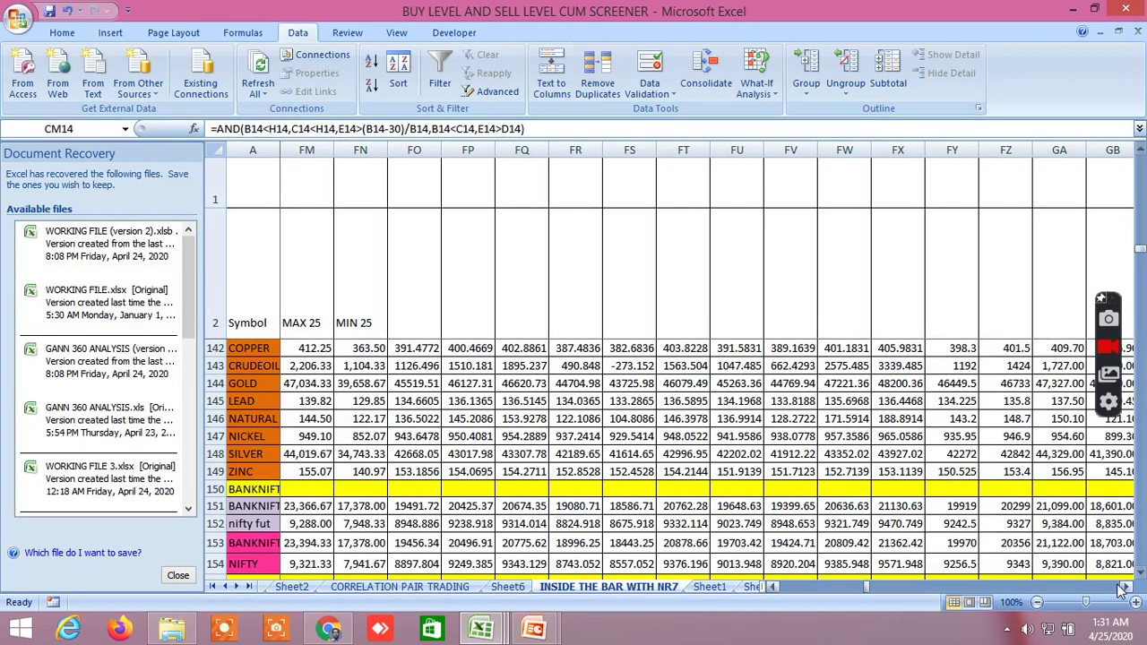
Step: Review the FIB BUY 7 DAYS and FIB SELL 7 DAYS levels with targets T1 to T7 for the commodity and index rows
left_click(1129, 589)
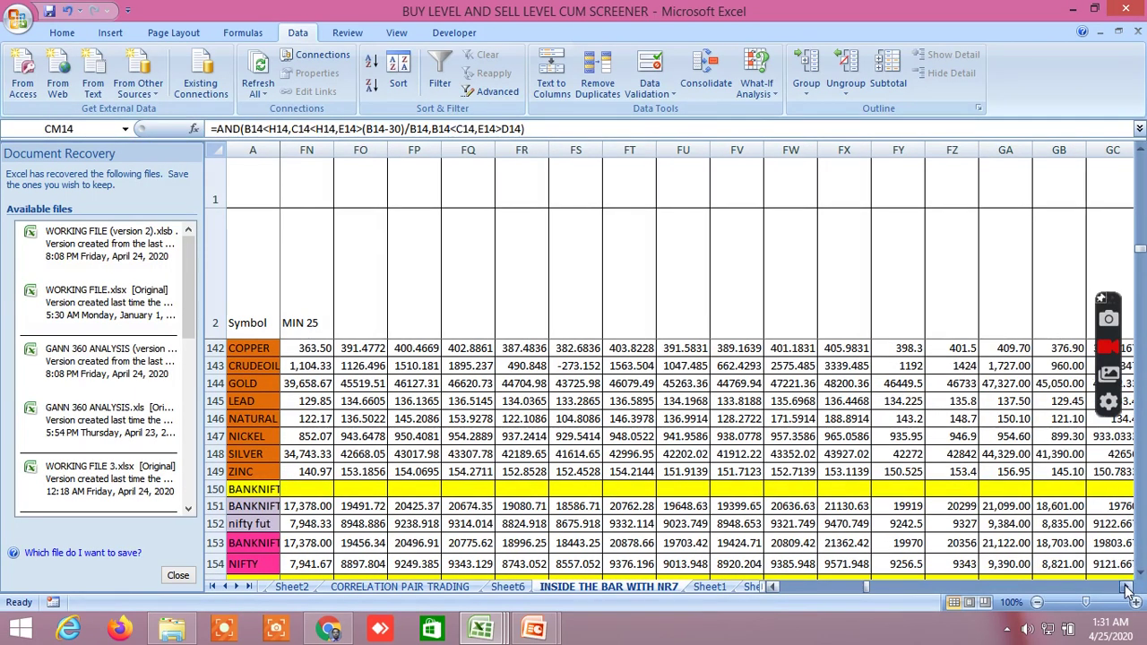
left_click(1128, 589)
left_click(1129, 589)
left_click(1129, 589)
left_click(1129, 589)
left_click(1128, 589)
left_click(1129, 589)
left_click(1128, 588)
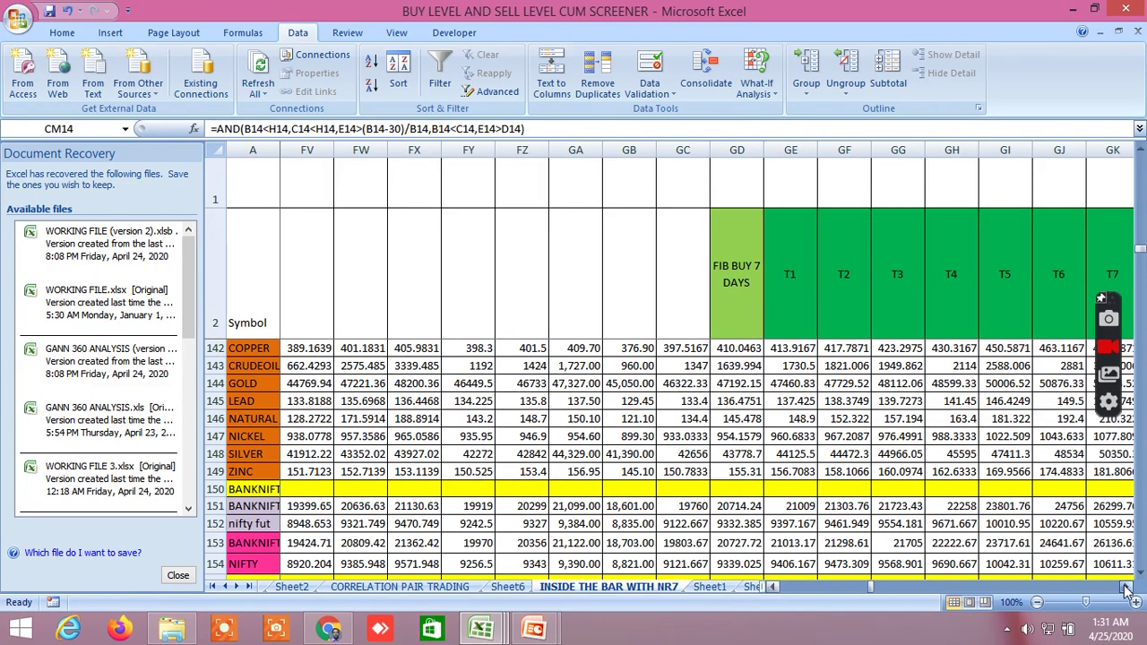
left_click(1128, 589)
left_click(1128, 589)
left_click(1129, 589)
left_click(1128, 589)
left_click(1128, 589)
left_click(1129, 589)
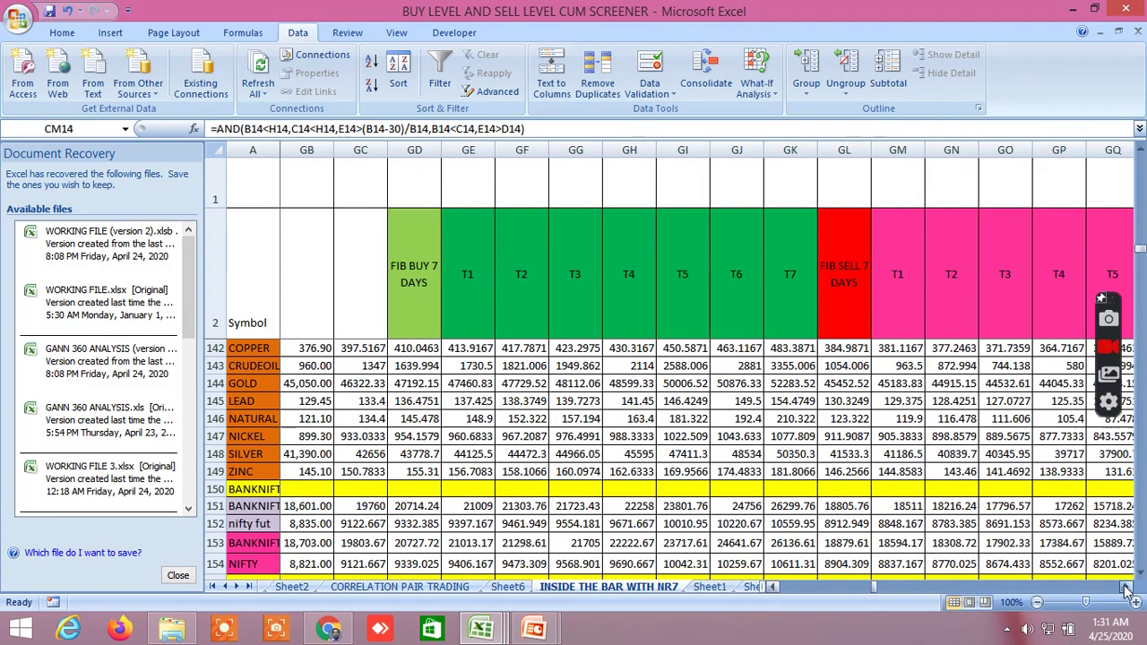
left_click(1129, 589)
left_click(1128, 589)
left_click(1129, 589)
left_click(1128, 589)
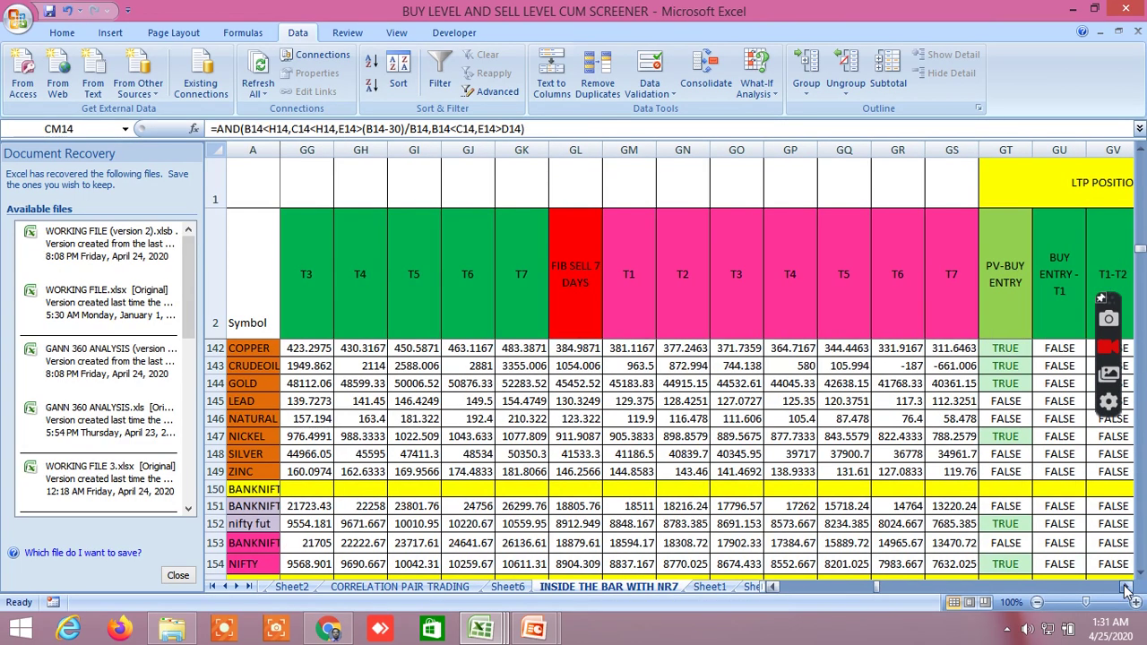
Step: Review the LTP position flags against the 7-day buy and sell levels for the commodity and index rows
left_click(1129, 588)
left_click(1128, 589)
left_click(1128, 589)
left_click(1128, 588)
left_click(1128, 589)
left_click(1127, 589)
left_click(1128, 589)
left_click(1128, 589)
left_click(1128, 589)
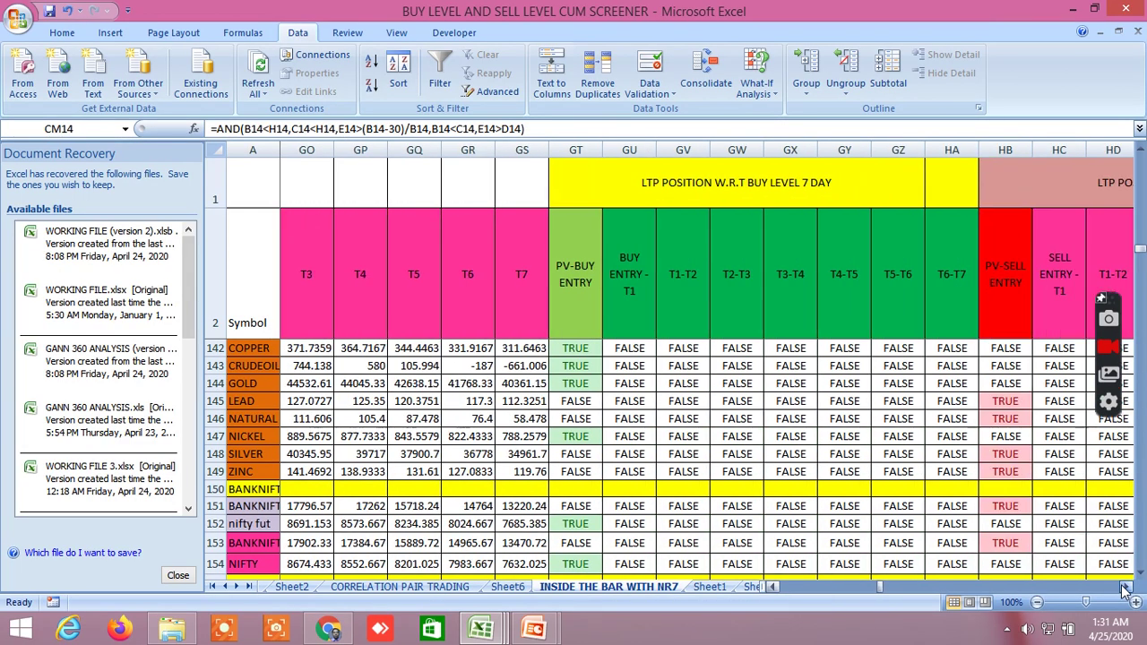
left_click(1127, 589)
left_click(1128, 589)
left_click(1128, 589)
left_click(1128, 589)
left_click(1127, 589)
left_click(1127, 589)
left_click(1127, 588)
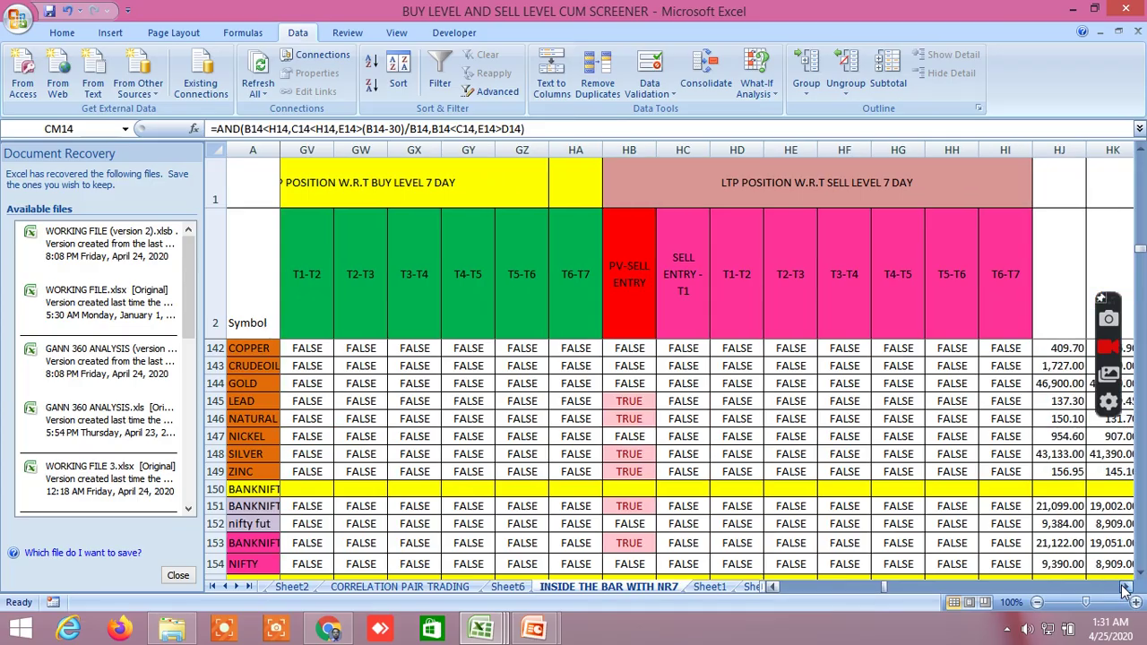
Step: Review the 5-day Fibonacci buy and sell levels, their T1 to T3 targets and the matching LTP position flags
left_click(1127, 589)
left_click(1127, 589)
left_click(1128, 589)
left_click(1127, 589)
left_click(1127, 588)
left_click(1127, 589)
left_click(1127, 589)
left_click(1127, 588)
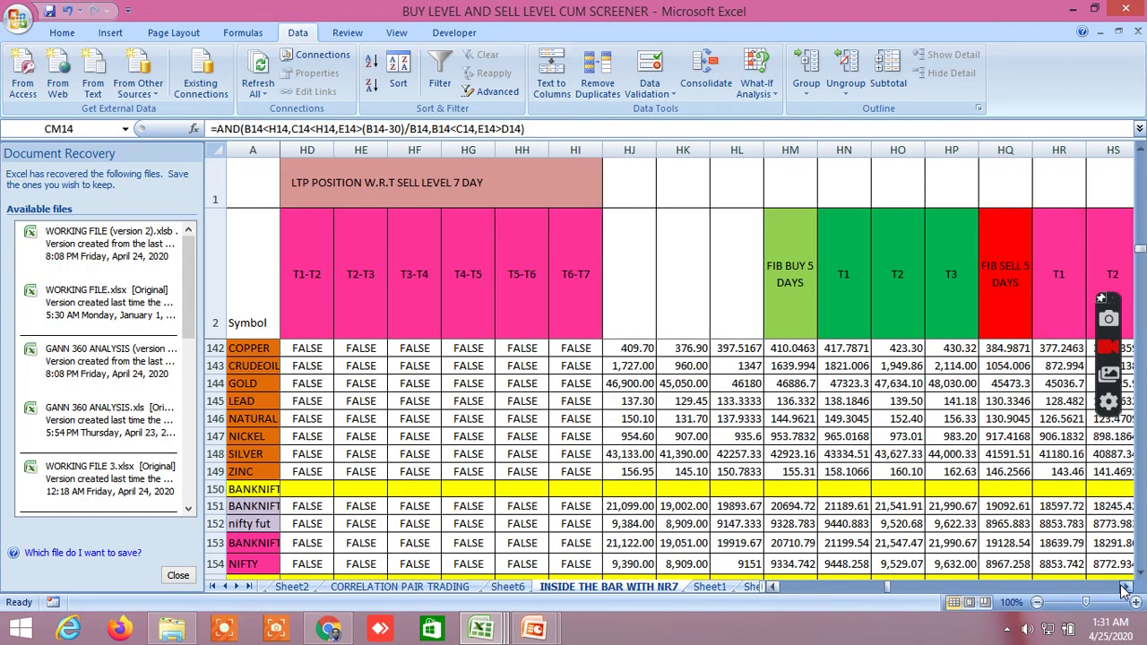
left_click(1128, 589)
left_click(1128, 589)
left_click(1127, 589)
left_click(1127, 589)
left_click(1128, 589)
left_click(1127, 589)
left_click(1127, 589)
left_click(1127, 589)
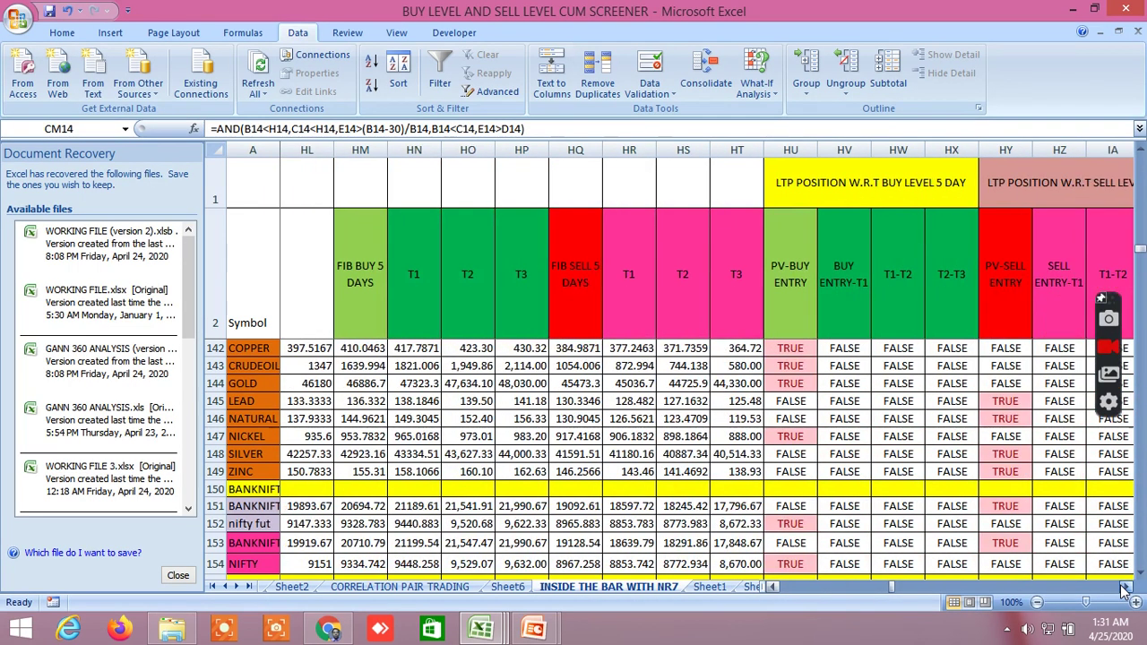
left_click(1128, 588)
left_click(1127, 589)
left_click(1128, 589)
left_click(1128, 588)
left_click(1127, 589)
left_click(1128, 589)
left_click(1128, 589)
left_click(1127, 588)
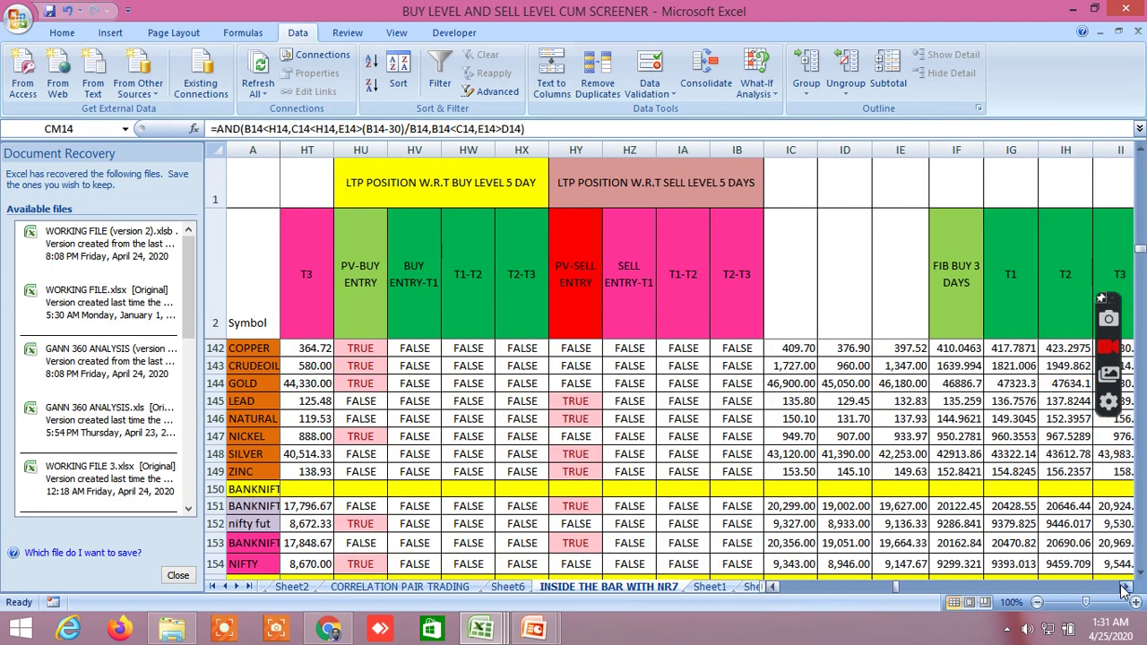
Step: Review the 3-day Fibonacci buy and sell levels, their T1 to T3 targets and the matching LTP position flags
left_click(1128, 589)
left_click(1127, 589)
left_click(1128, 589)
left_click(1127, 589)
left_click(1127, 588)
left_click(1127, 588)
left_click(1128, 589)
left_click(1128, 589)
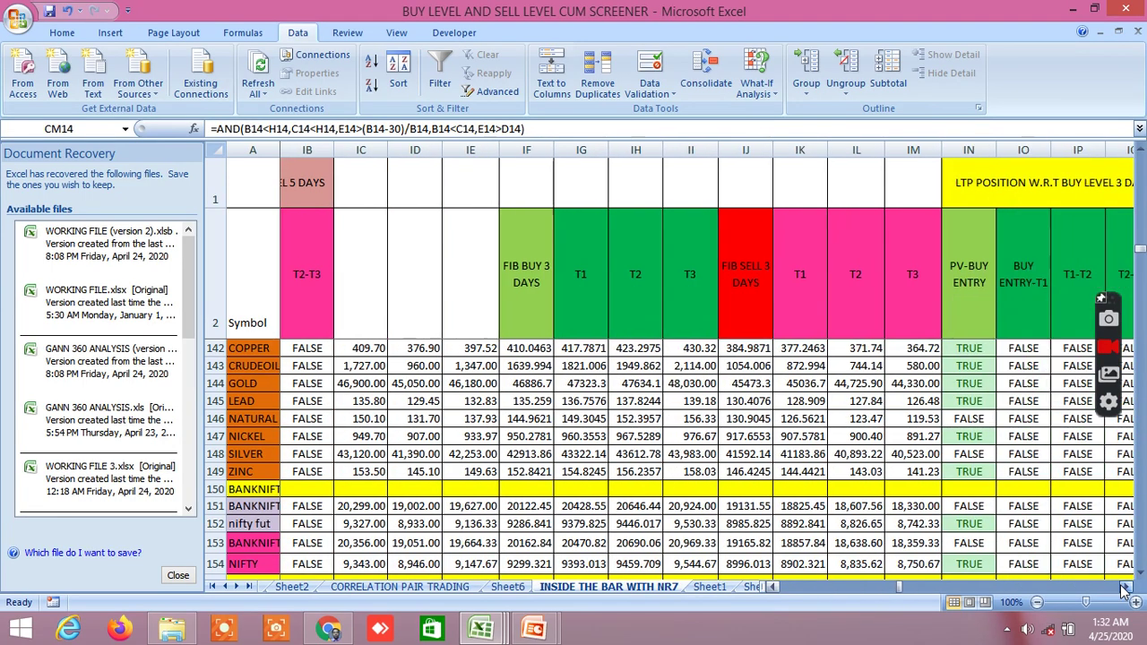
left_click(1128, 589)
left_click(1127, 589)
left_click(1128, 589)
left_click(1128, 588)
left_click(1128, 589)
left_click(1127, 588)
left_click(1127, 589)
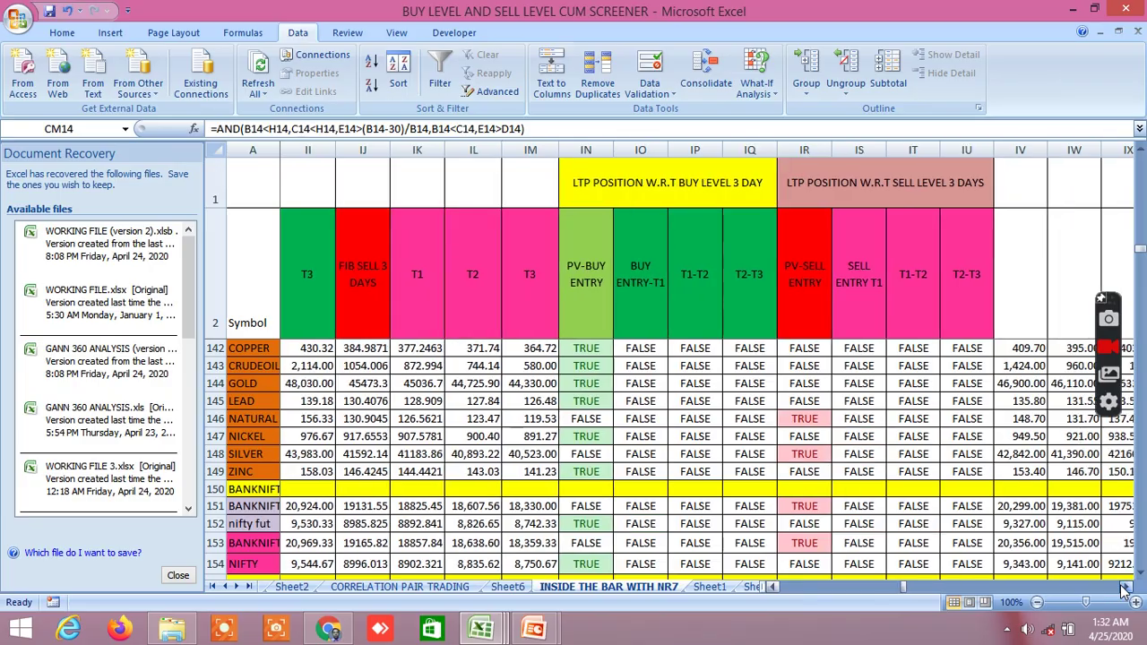
Step: Review the 2-day Fibonacci buy and sell levels, their T1 to T3 targets and the matching LTP position flags
left_click(1128, 589)
left_click(1127, 588)
left_click(1128, 589)
left_click(1127, 589)
left_click(1127, 589)
left_click(1127, 589)
left_click(1127, 589)
left_click(1128, 589)
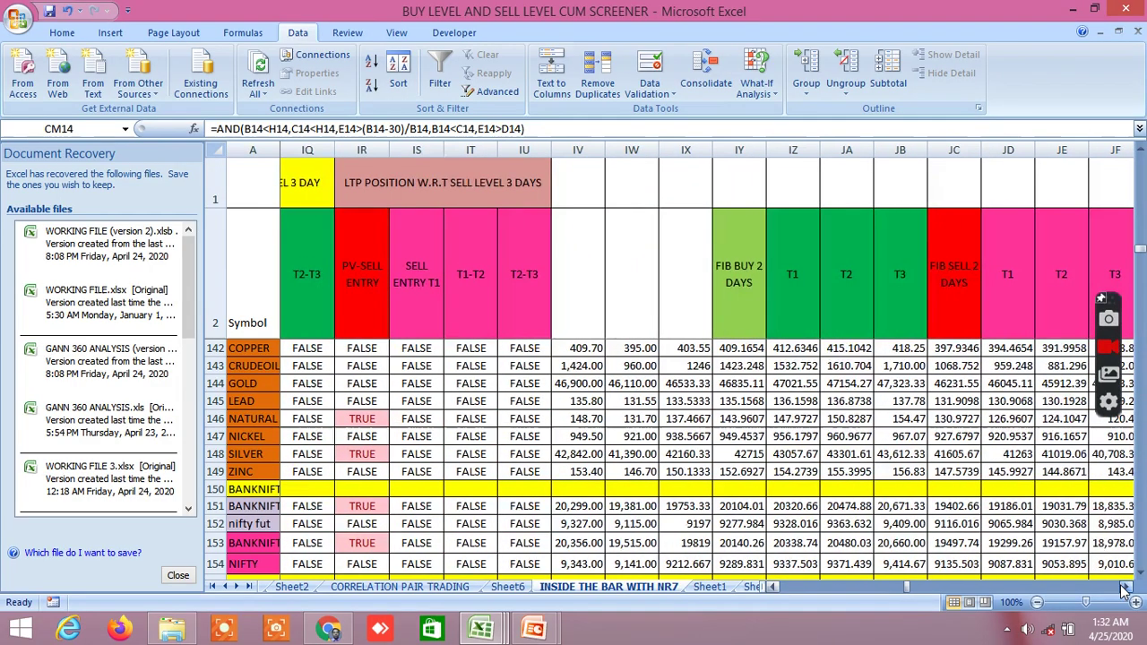
left_click(1127, 589)
left_click(1128, 589)
left_click(1128, 589)
left_click(1128, 589)
left_click(1128, 589)
left_click(1127, 589)
left_click(1127, 589)
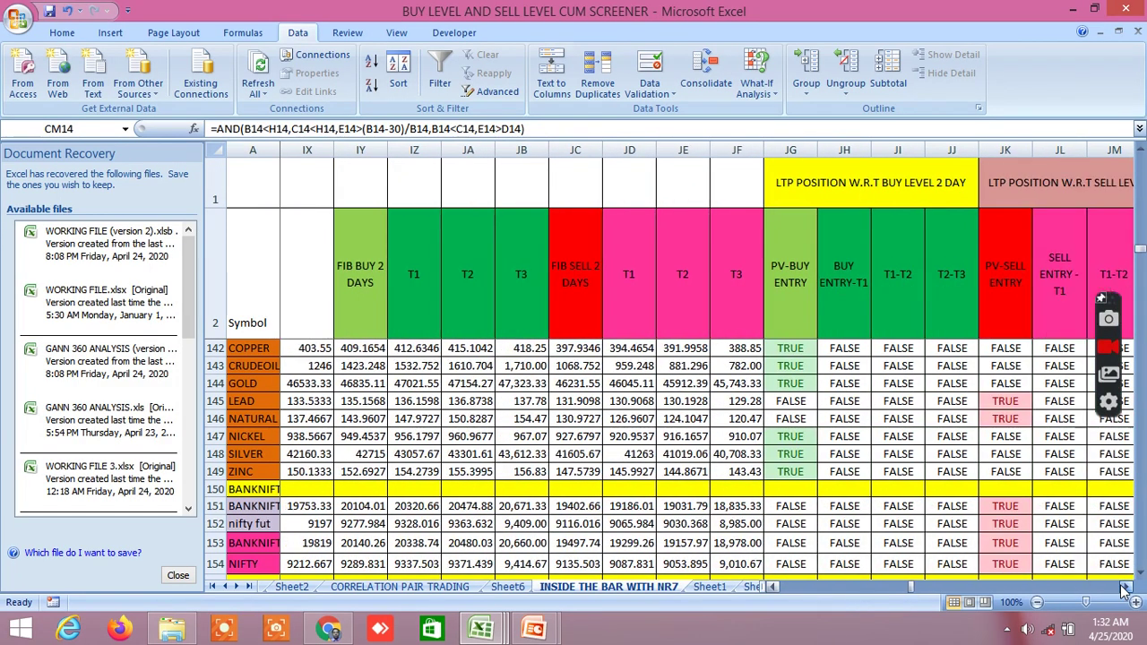
left_click(1127, 589)
left_click(1128, 588)
left_click(1128, 589)
left_click(1127, 589)
left_click(1127, 589)
left_click(1128, 589)
left_click(1127, 589)
left_click(1127, 589)
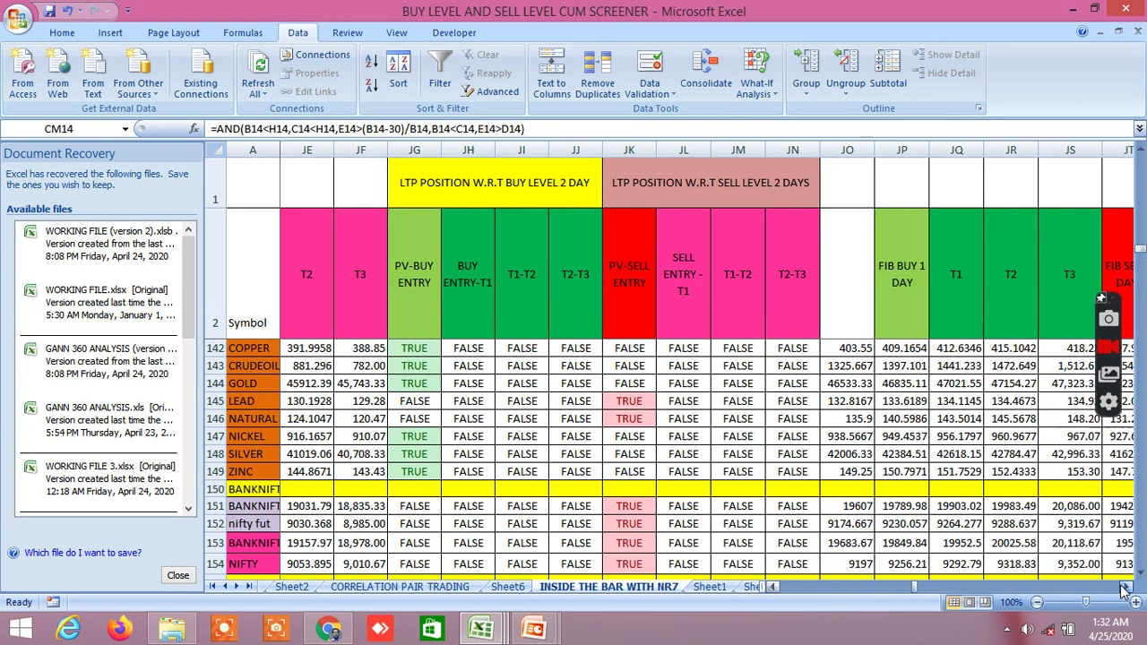
Step: Review the 1-day Fibonacci buy and sell levels, their T1 to T3 targets and the matching LTP position flags
left_click(1127, 588)
left_click(1128, 589)
left_click(1128, 589)
left_click(1127, 589)
left_click(1128, 589)
left_click(1127, 589)
left_click(1127, 588)
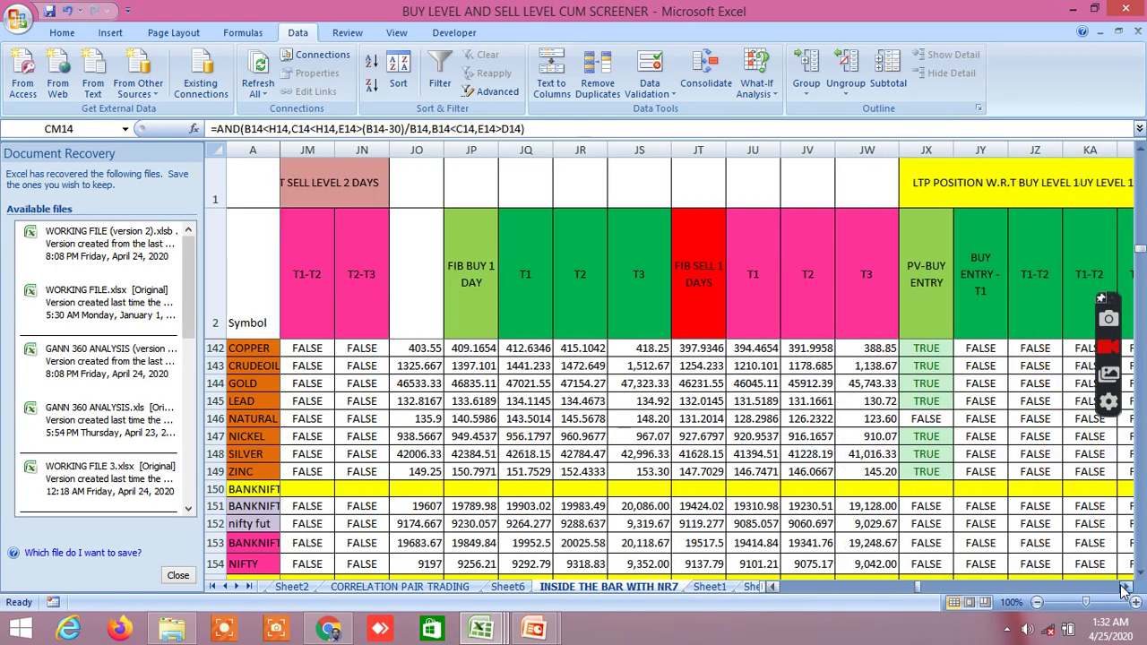
left_click(1127, 589)
left_click(1127, 589)
left_click(1127, 589)
left_click(1128, 588)
left_click(1128, 589)
left_click(1128, 589)
left_click(1128, 589)
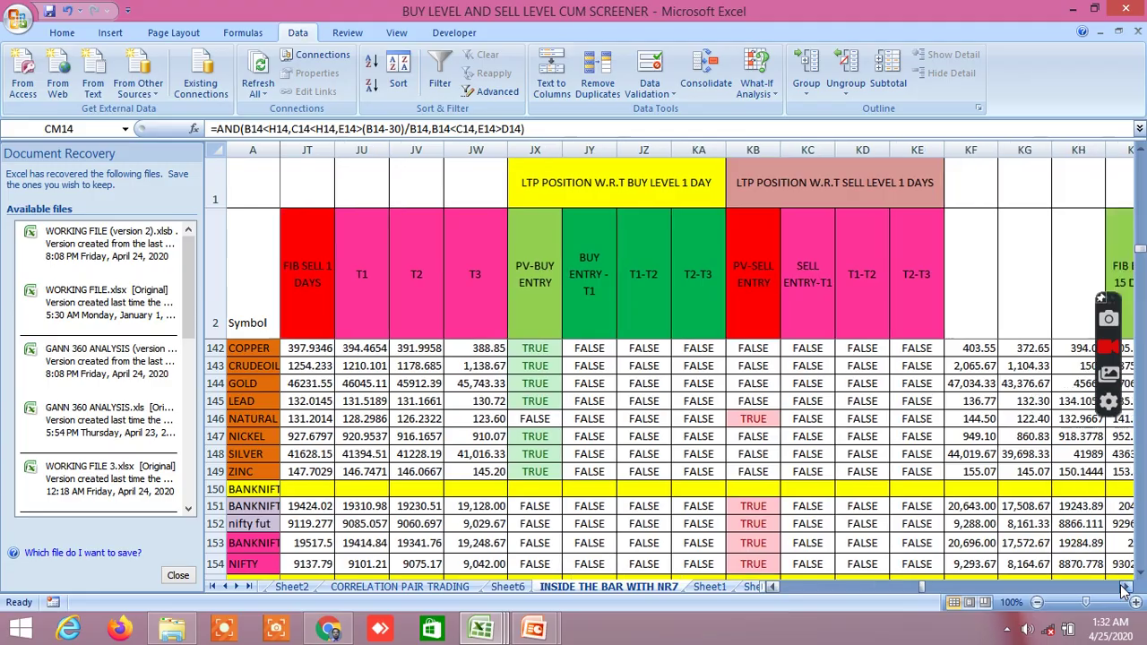
Step: Review the 15-day Fibonacci buy and sell levels, their T1 to T3 targets and the matching LTP position flags
left_click(1128, 588)
left_click(1127, 589)
left_click(1127, 588)
left_click(1127, 588)
left_click(1127, 588)
left_click(1126, 588)
left_click(1127, 587)
left_click(1126, 588)
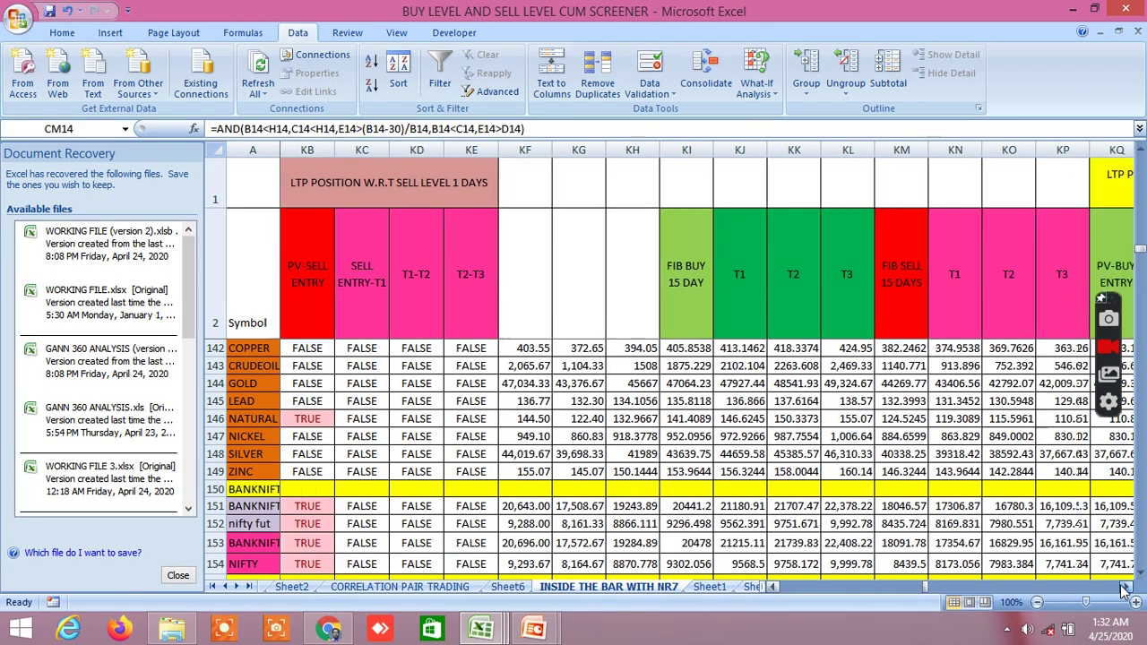
left_click(1126, 588)
left_click(1127, 588)
left_click(1126, 588)
left_click(1127, 588)
left_click(1126, 588)
left_click(1127, 588)
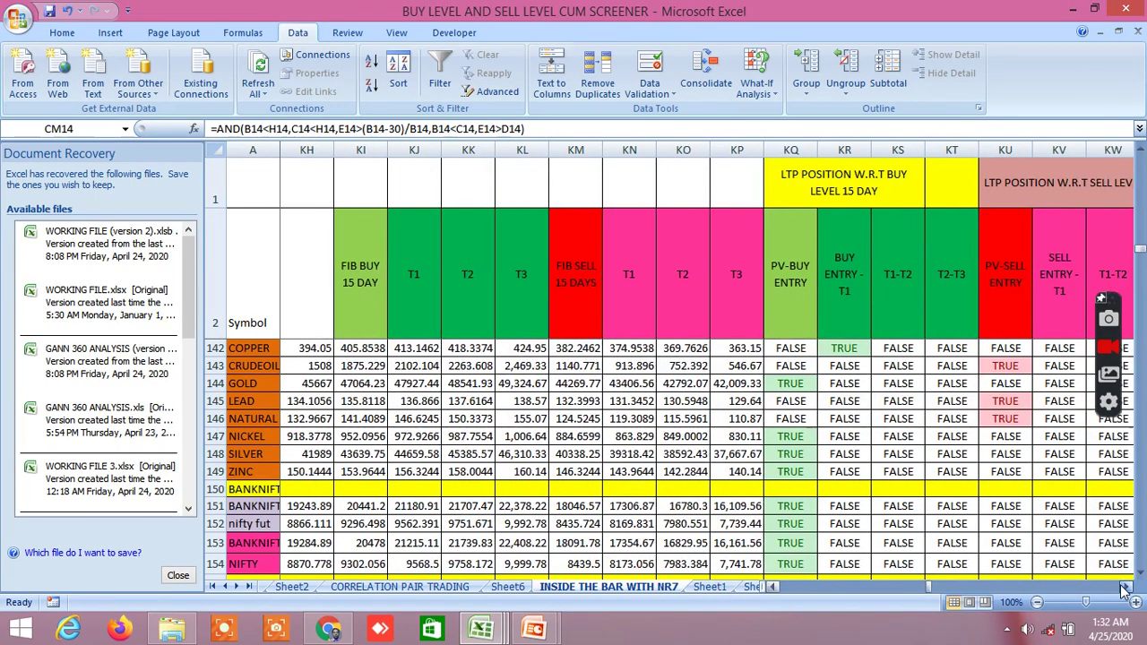
Step: Review the 30-day Fibonacci buy and sell levels, their T1 to T3 targets and the matching LTP position flags
left_click(1127, 588)
left_click(1127, 588)
left_click(1128, 587)
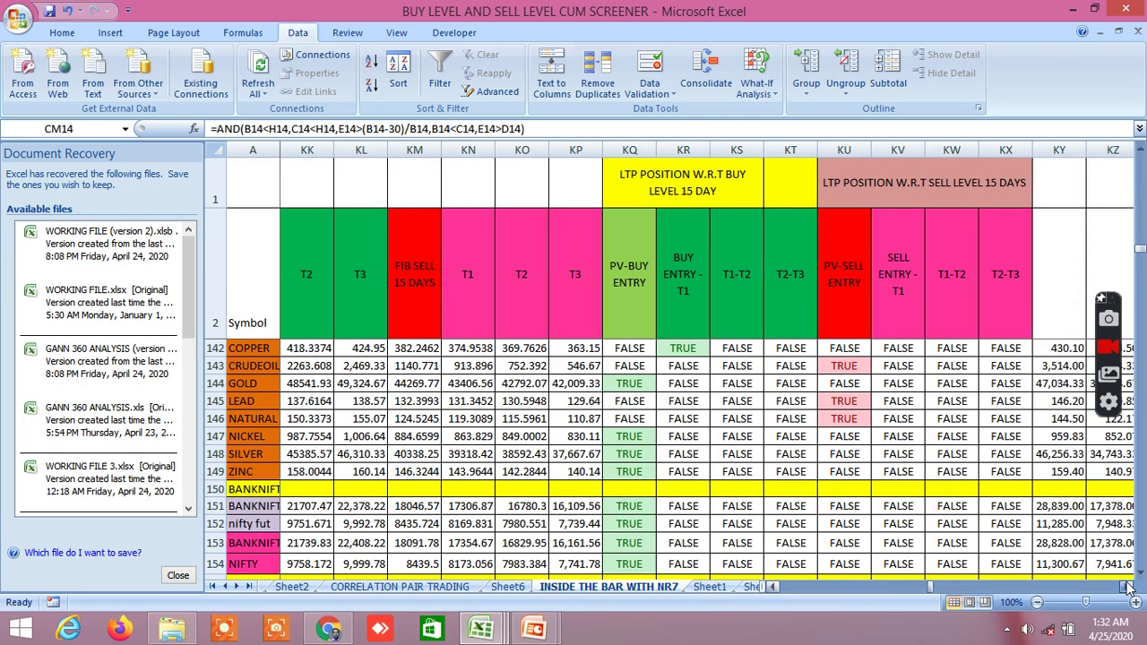
left_click(1128, 587)
left_click(1127, 587)
left_click(1127, 587)
left_click(1127, 587)
left_click(1127, 587)
left_click(1128, 587)
left_click(1128, 587)
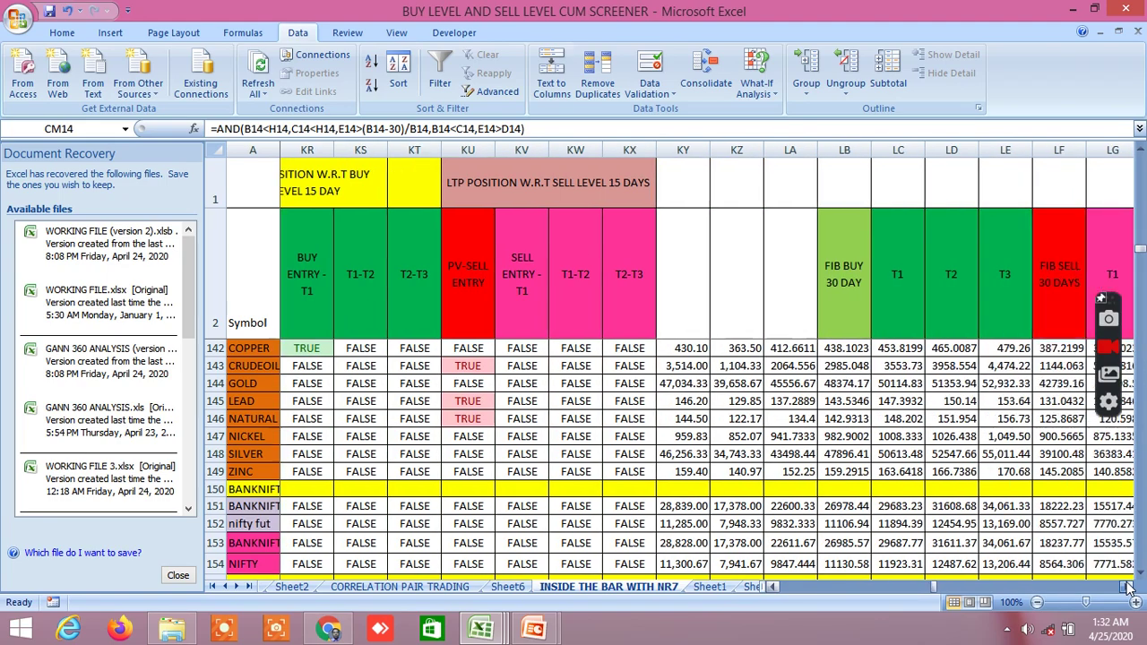
left_click(1128, 588)
left_click(1128, 587)
left_click(1128, 587)
left_click(1128, 587)
left_click(1128, 587)
left_click(1128, 587)
left_click(1127, 587)
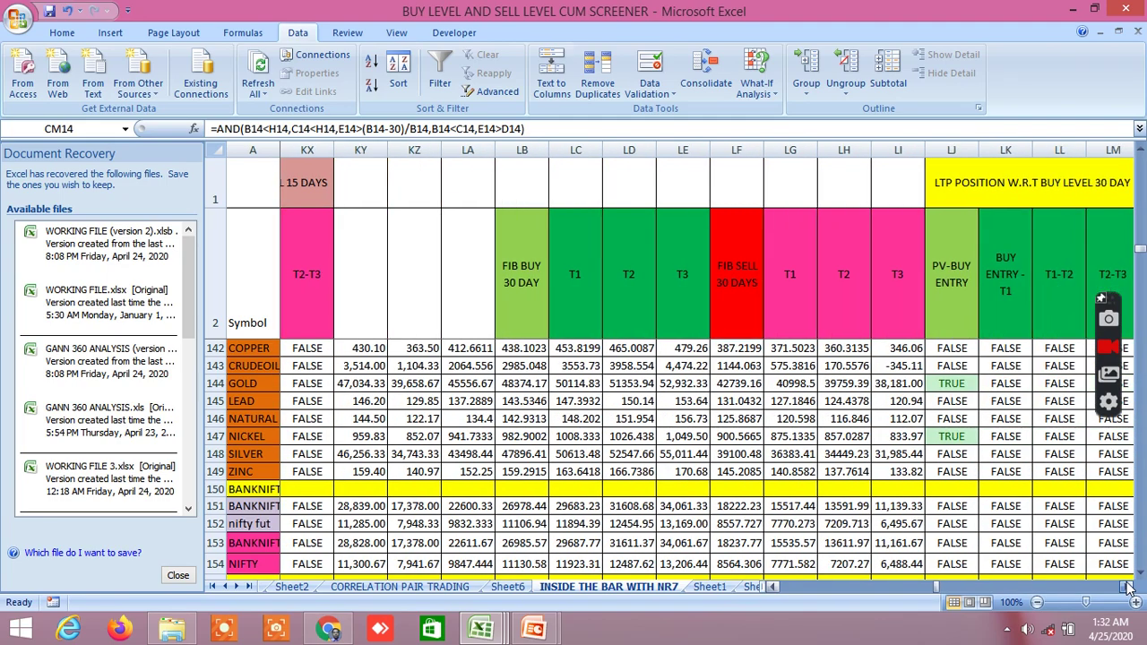
left_click(1128, 587)
left_click(1127, 587)
left_click(1127, 587)
left_click(1127, 587)
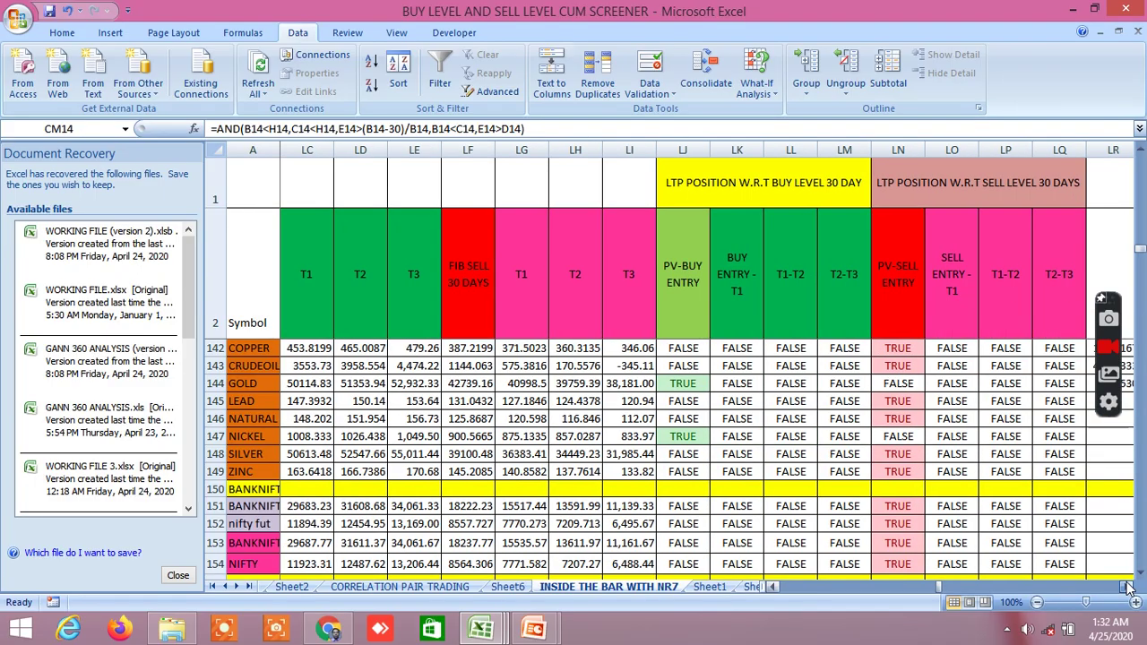
Step: Review the 1-year Fibonacci buy and sell levels, their T1 to T3 targets and the matching LTP position flags
left_click(1127, 587)
left_click(1127, 587)
left_click(1127, 587)
left_click(1127, 587)
left_click(1128, 587)
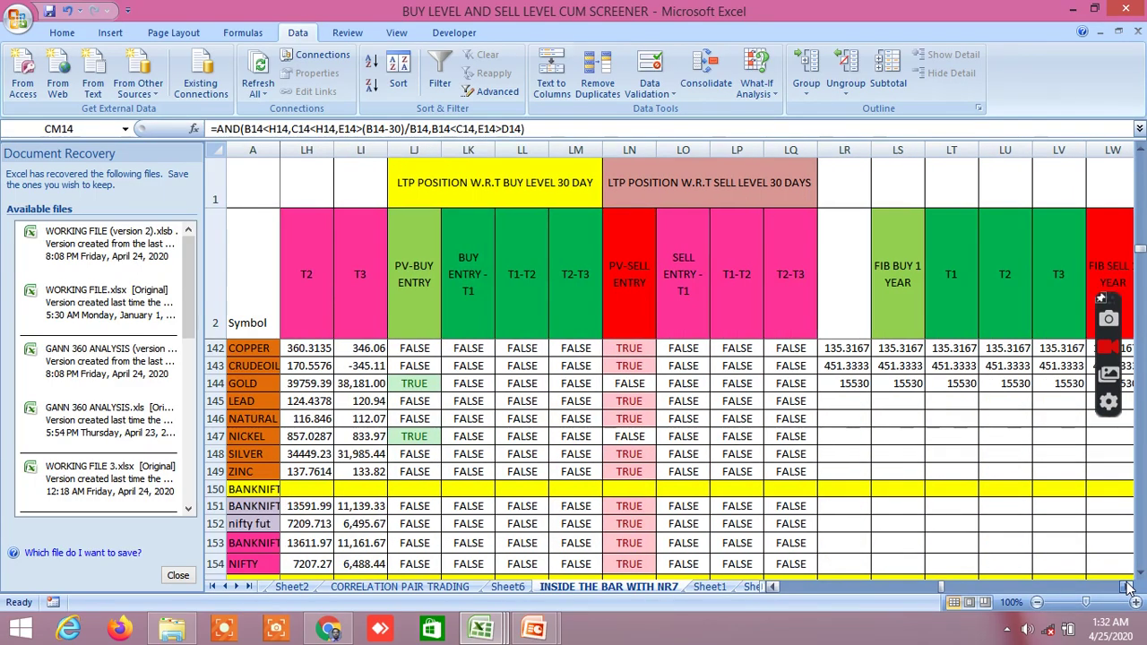
left_click(1127, 587)
left_click(1128, 587)
left_click(1127, 587)
left_click(1128, 588)
left_click(1127, 587)
left_click(1128, 587)
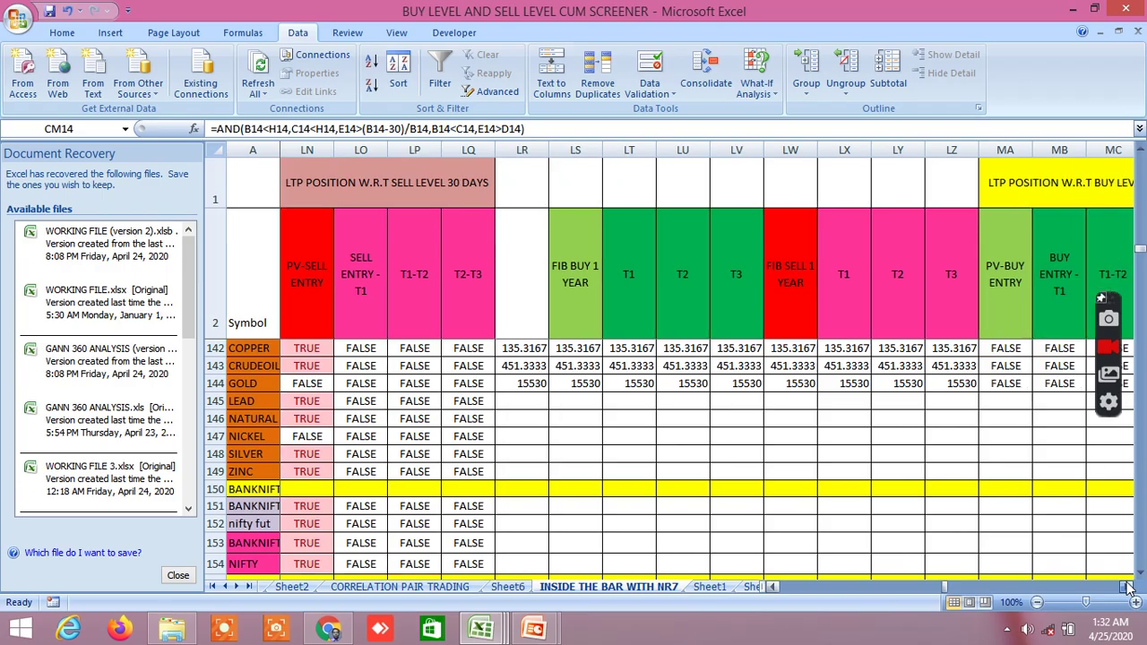
left_click(1128, 587)
left_click(1128, 587)
left_click(1128, 587)
left_click(1128, 587)
left_click(1128, 587)
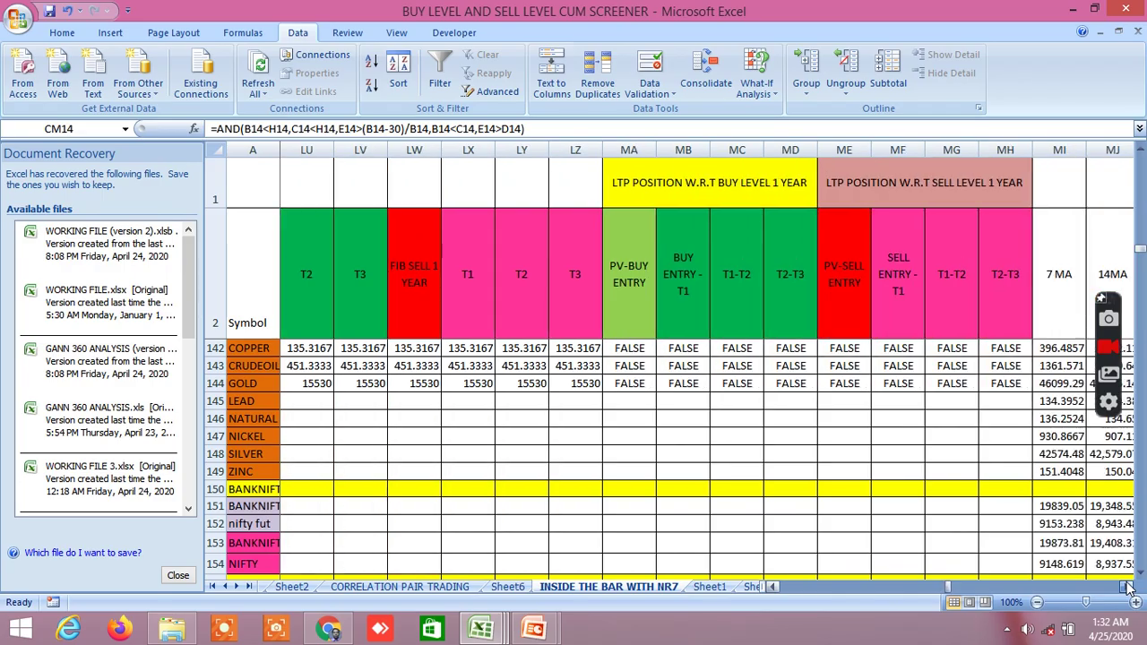
Step: Review the 7, 14 and 21 MA values, their up and down crossover flags and the closes against multi-day pivot points
left_click(1127, 587)
left_click(1128, 587)
left_click(1127, 587)
left_click(1127, 587)
left_click(1128, 587)
left_click(1127, 587)
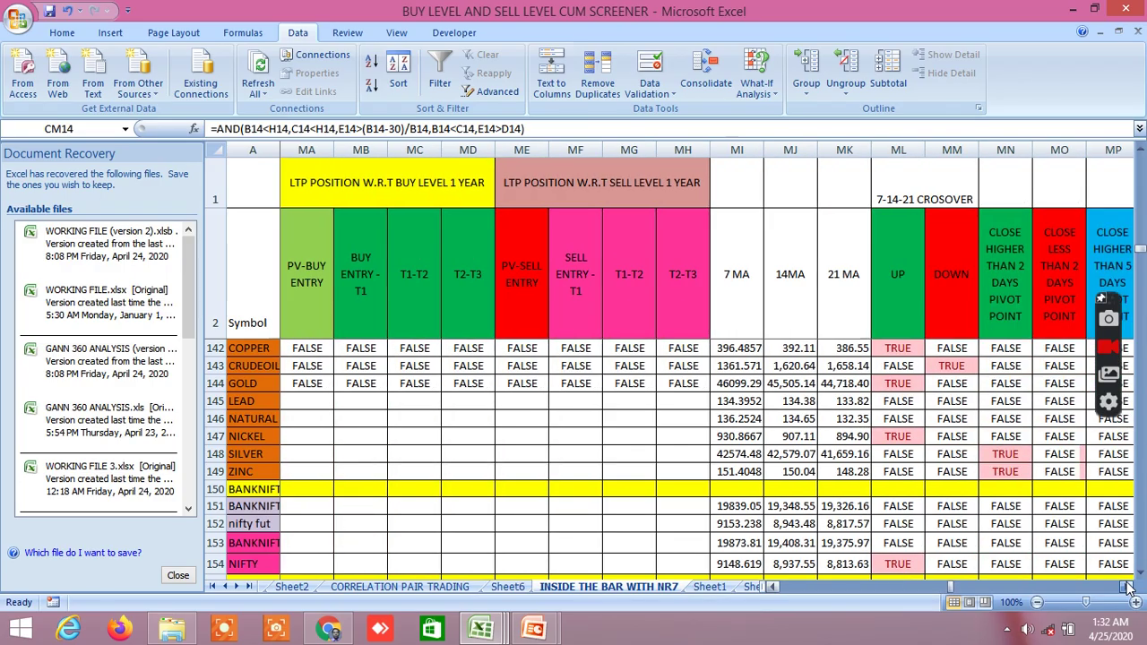
left_click(1128, 587)
left_click(1128, 587)
left_click(1128, 587)
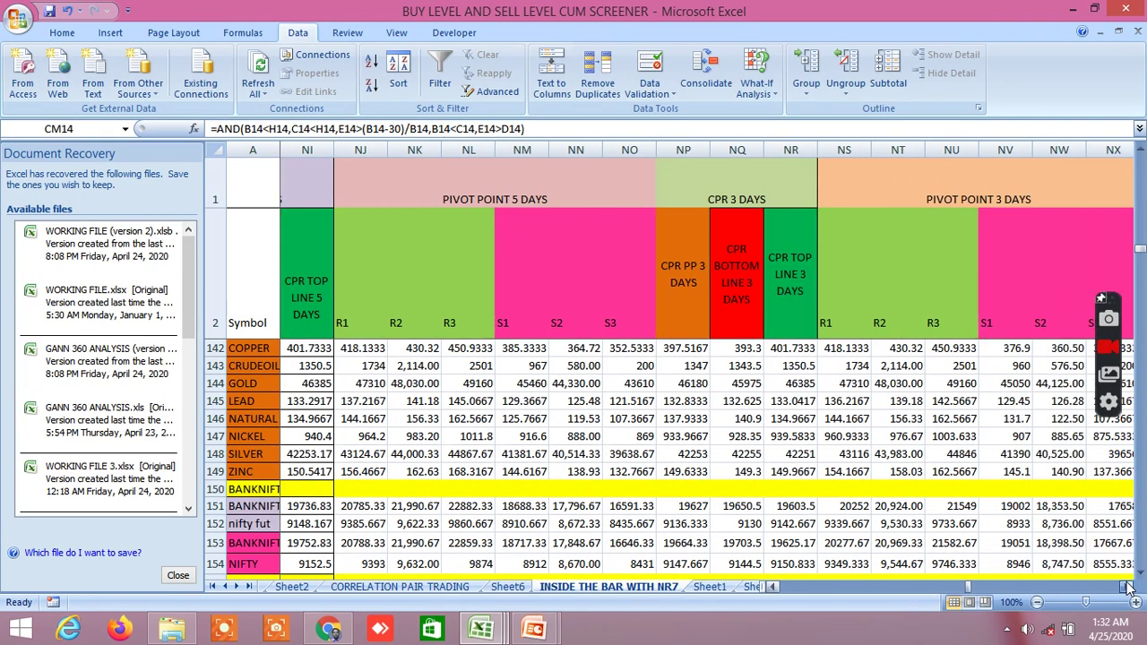
Step: Review the 5-day and 3-day CPR and pivot point levels and the Fibonacci levels based on daily volatility
left_click_drag(1127, 587, 1127, 587)
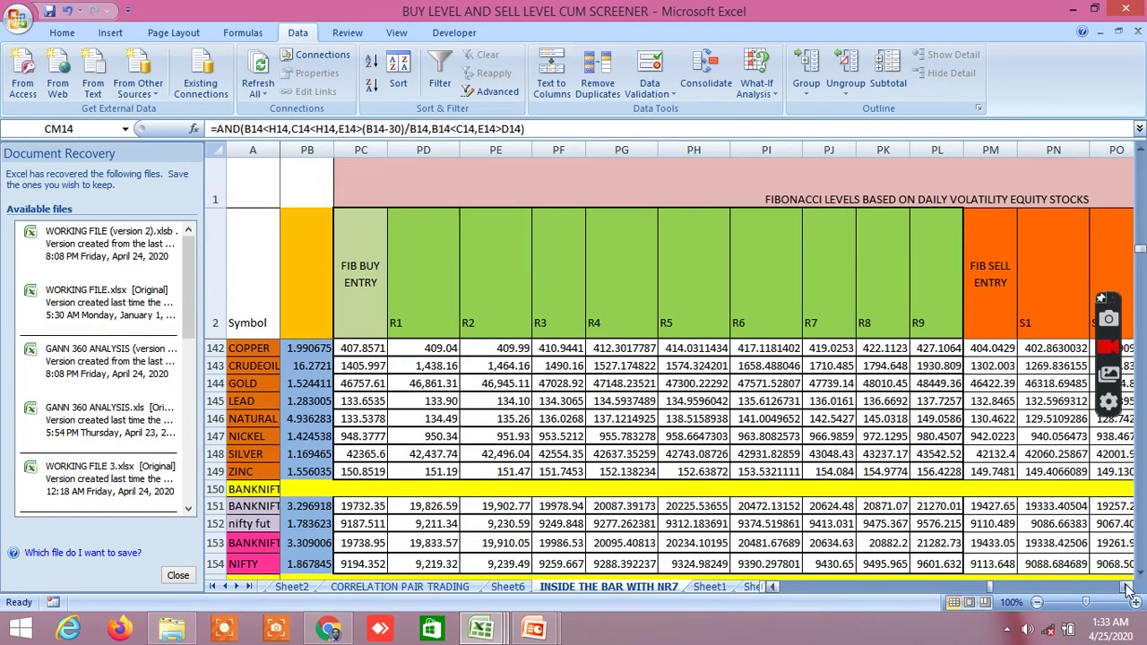
left_click_drag(1128, 587, 1128, 587)
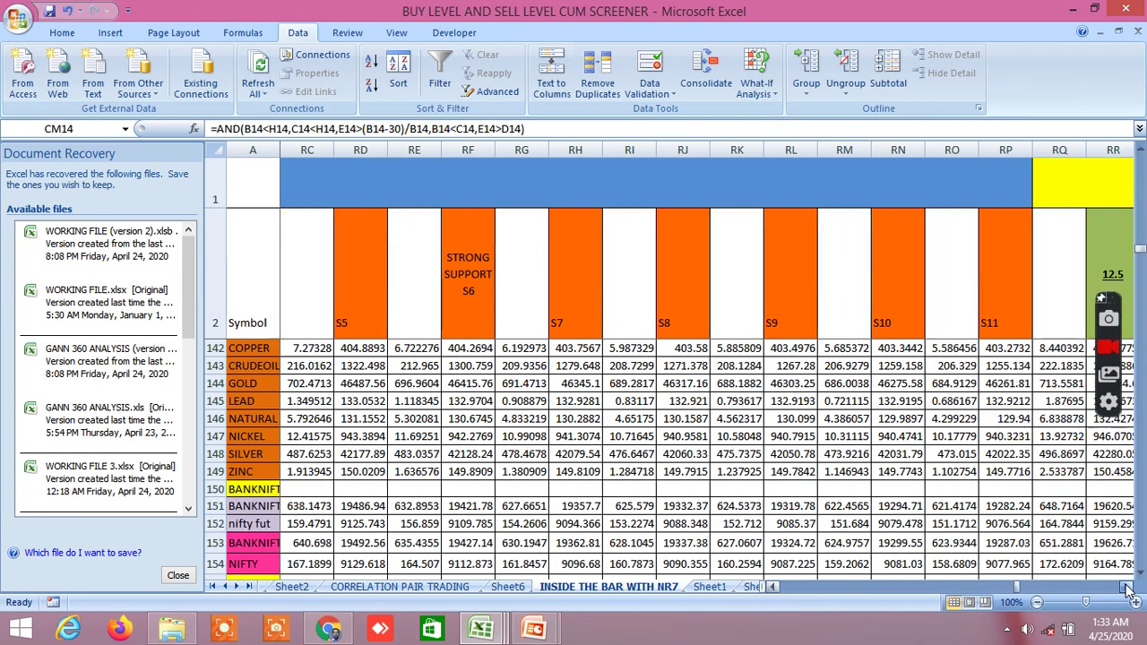
Step: Examine the support levels up to S11 and the price level columns from 12.5 to 270
left_click_drag(1127, 587, 1127, 587)
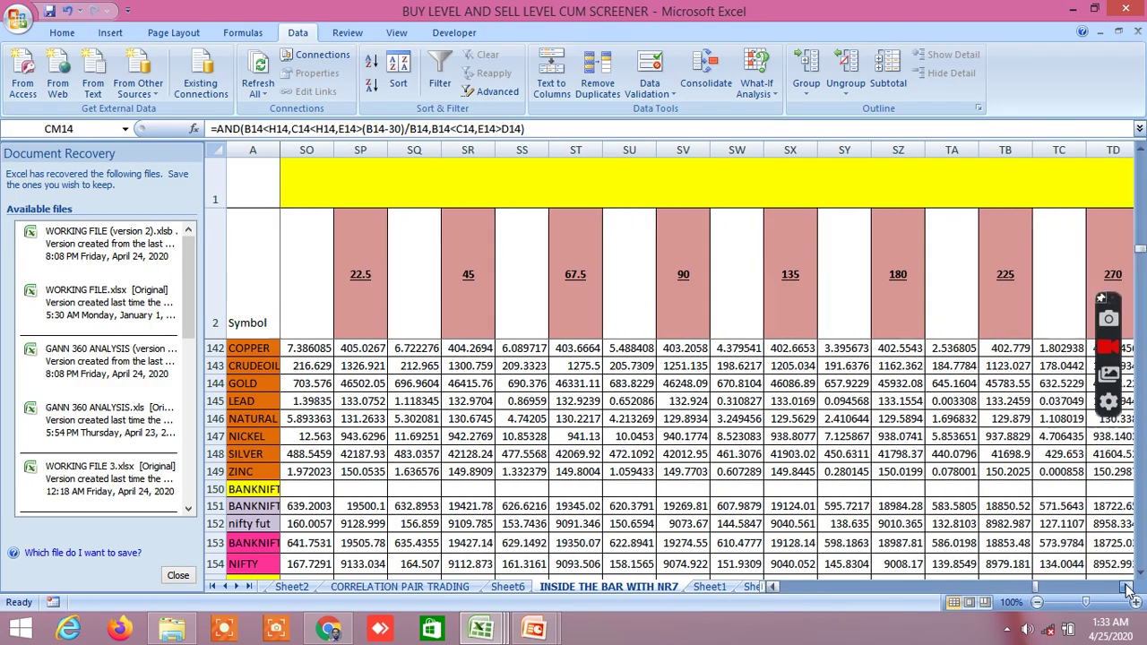
left_click_drag(1128, 587, 1128, 587)
left_click_drag(1128, 588, 1128, 588)
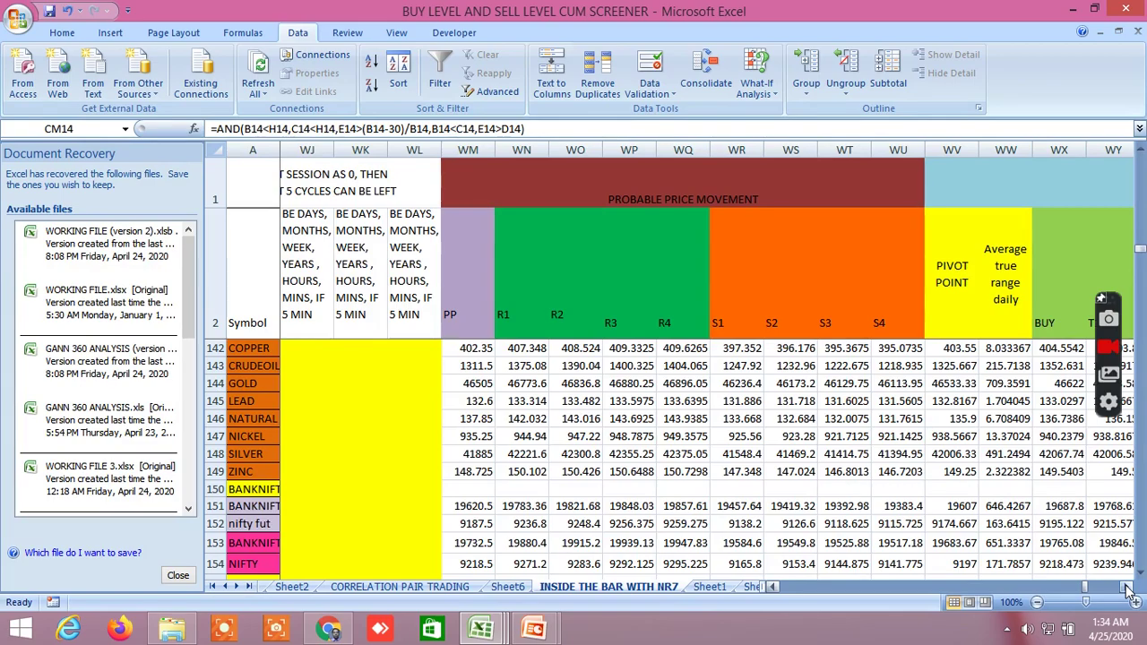
Step: Review the probable price movement section with its PP, R1 to R4 and S1 to S4 levels
left_click(1127, 588)
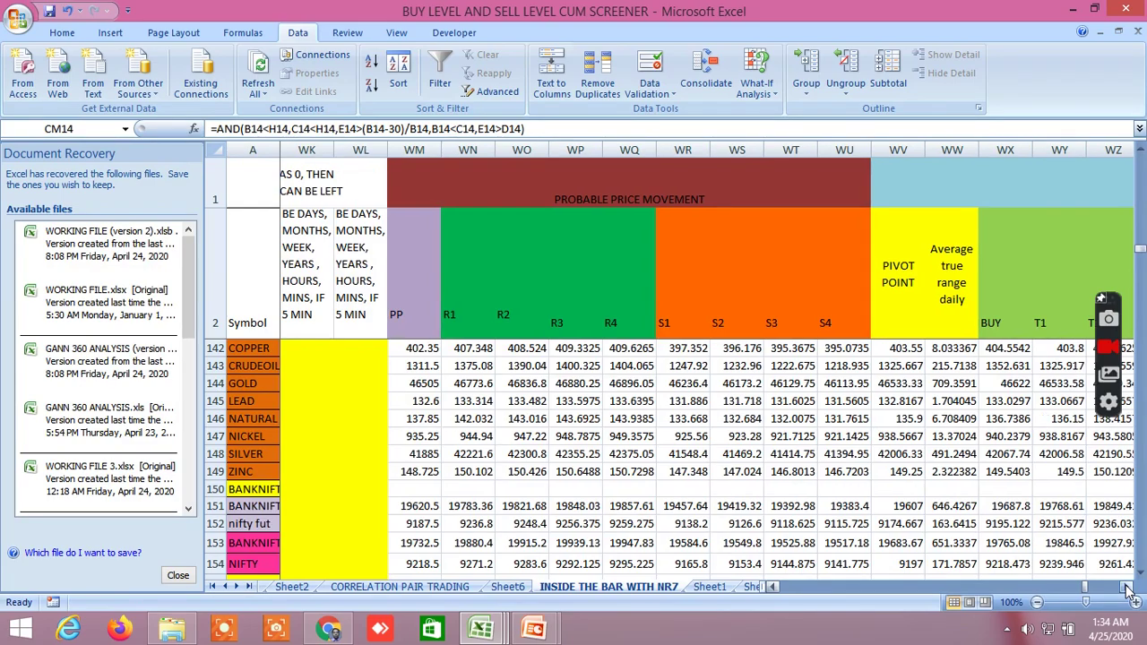
left_click(1127, 588)
left_click(1127, 588)
left_click(1128, 588)
left_click(1128, 588)
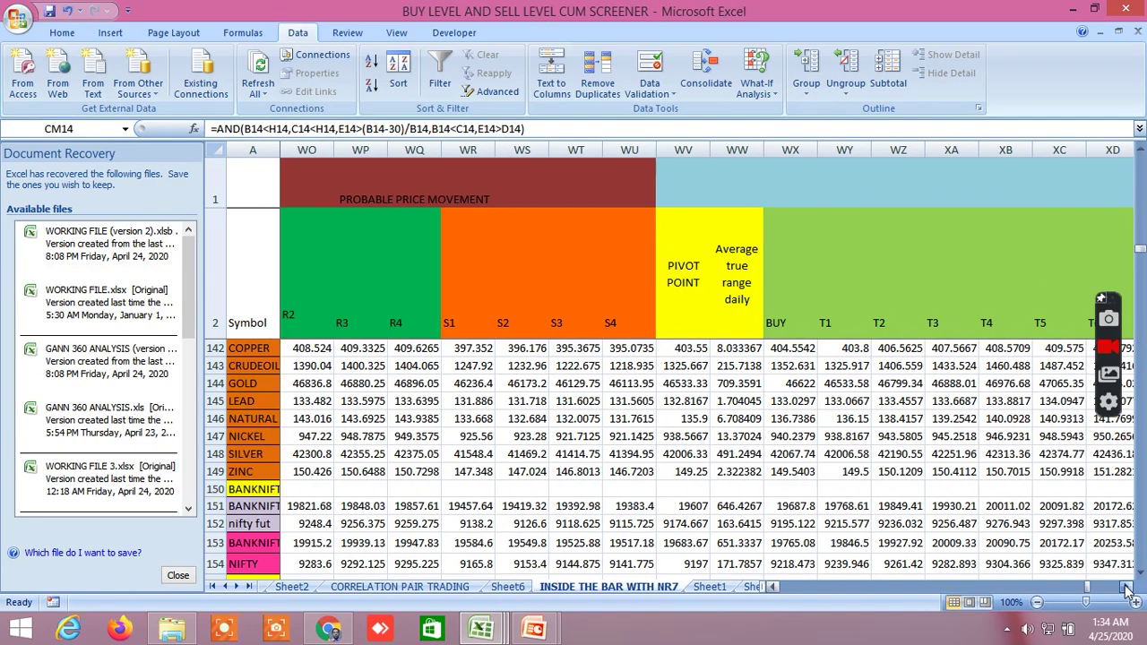
Step: Review the pivot point, daily average true range and volatility-based high probable buy levels with targets T1 to T31
left_click(1128, 588)
left_click(1128, 588)
left_click(1127, 588)
left_click(1127, 588)
left_click(1128, 588)
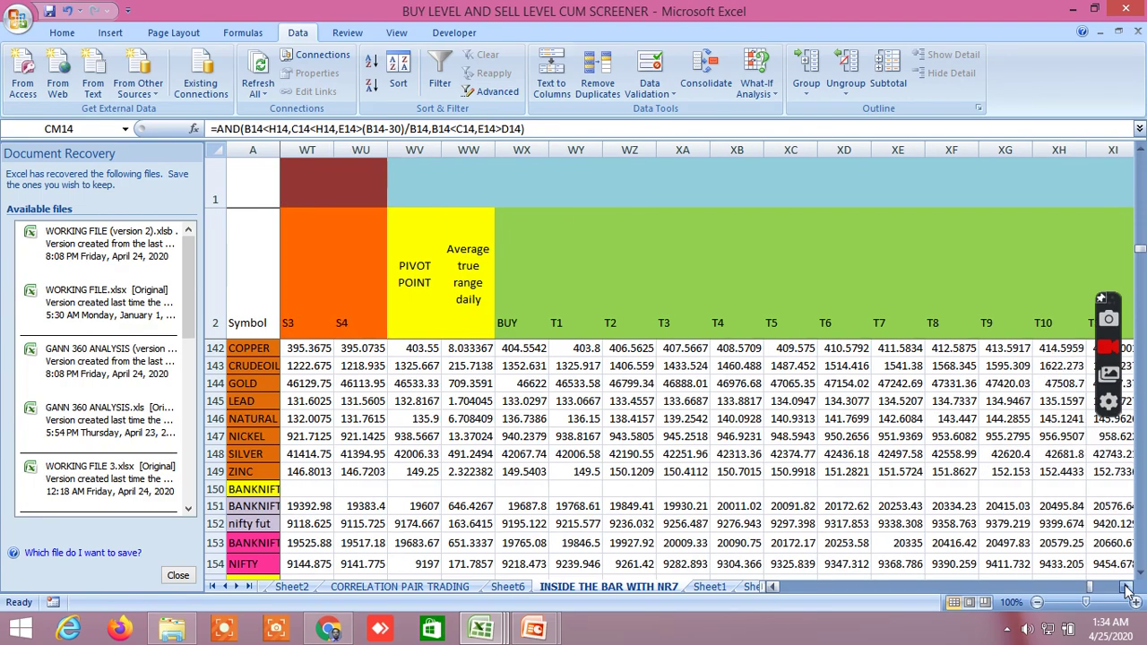
left_click(1127, 588)
left_click(1127, 588)
left_click(1127, 588)
left_click(1128, 588)
left_click(1128, 588)
left_click(1128, 588)
left_click(1127, 588)
left_click(1127, 588)
left_click(1127, 588)
left_click(1127, 588)
left_click(1127, 588)
left_click(1128, 588)
left_click(1127, 588)
left_click(1127, 588)
left_click(1127, 588)
left_click(1128, 588)
left_click(1128, 588)
left_click(1128, 588)
left_click(1128, 588)
left_click(1128, 587)
left_click(1128, 587)
left_click(1127, 588)
left_click(1128, 588)
left_click(1128, 587)
left_click(1128, 588)
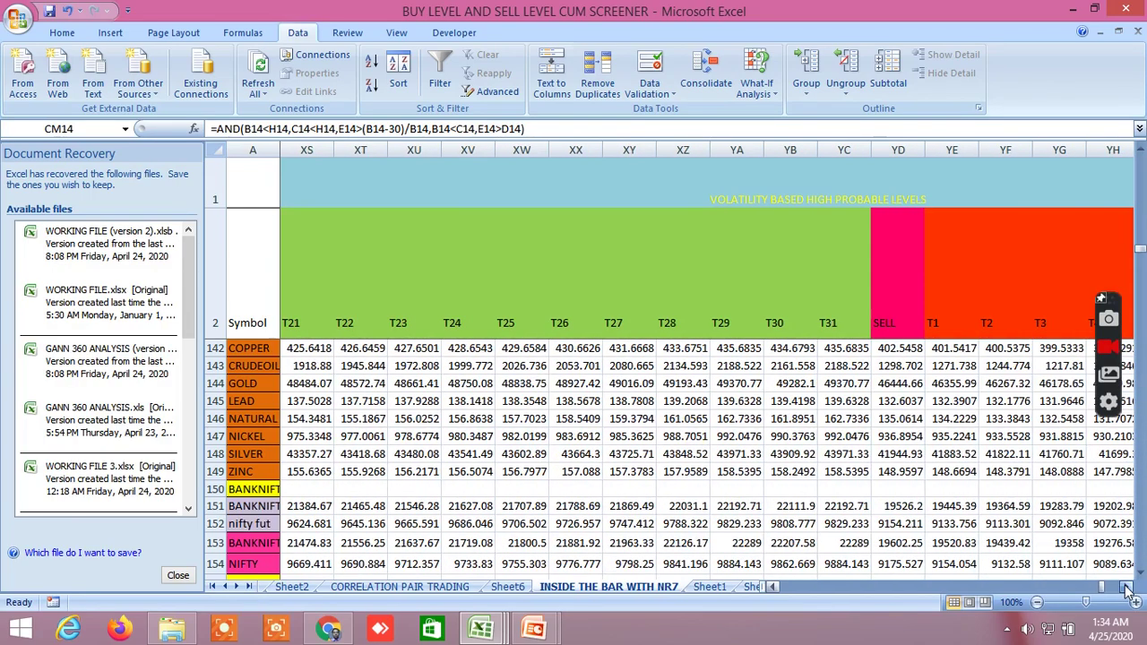
Step: Review the volatility-based high probable sell levels with targets T1 to T31 for each symbol
left_click(1128, 588)
left_click(1127, 588)
left_click(1127, 588)
left_click(1128, 588)
left_click(1127, 588)
left_click(1128, 588)
left_click(1127, 587)
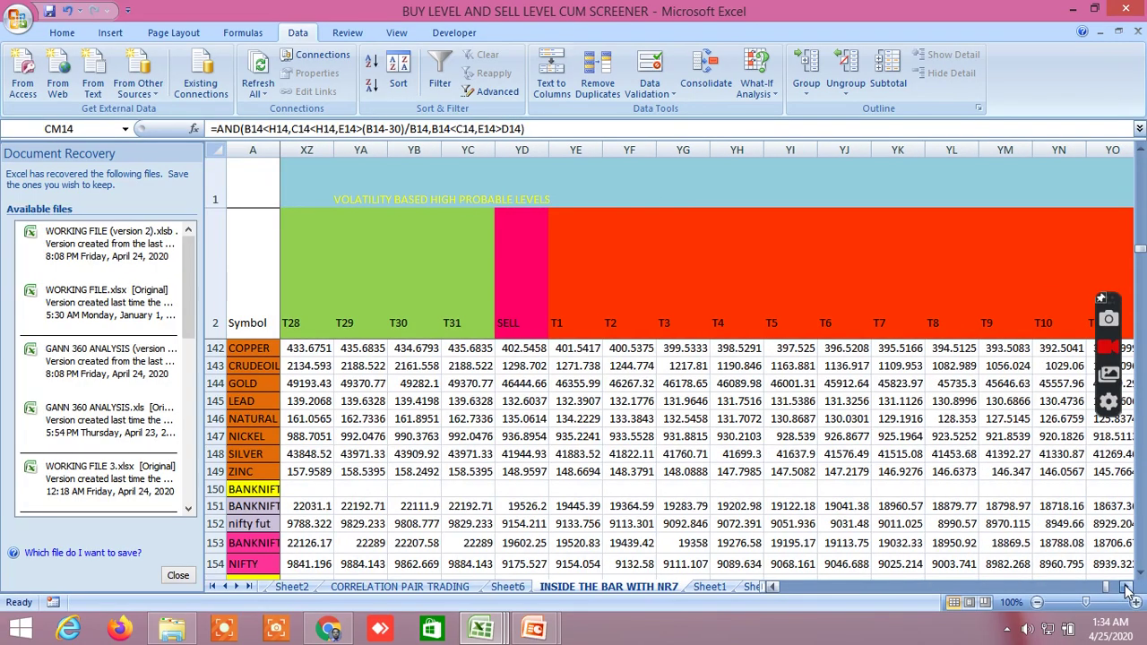
left_click(1128, 588)
left_click(1127, 588)
left_click(1128, 588)
left_click(1128, 588)
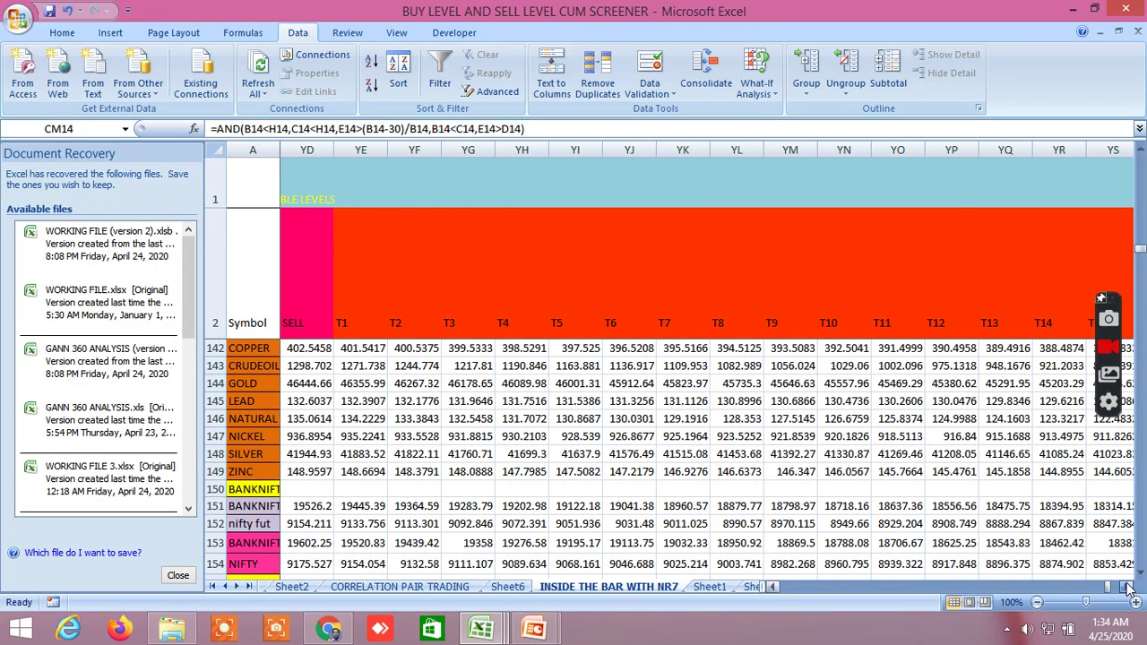
left_click(1127, 588)
left_click(1127, 588)
left_click(1128, 588)
left_click(1127, 588)
left_click(1128, 587)
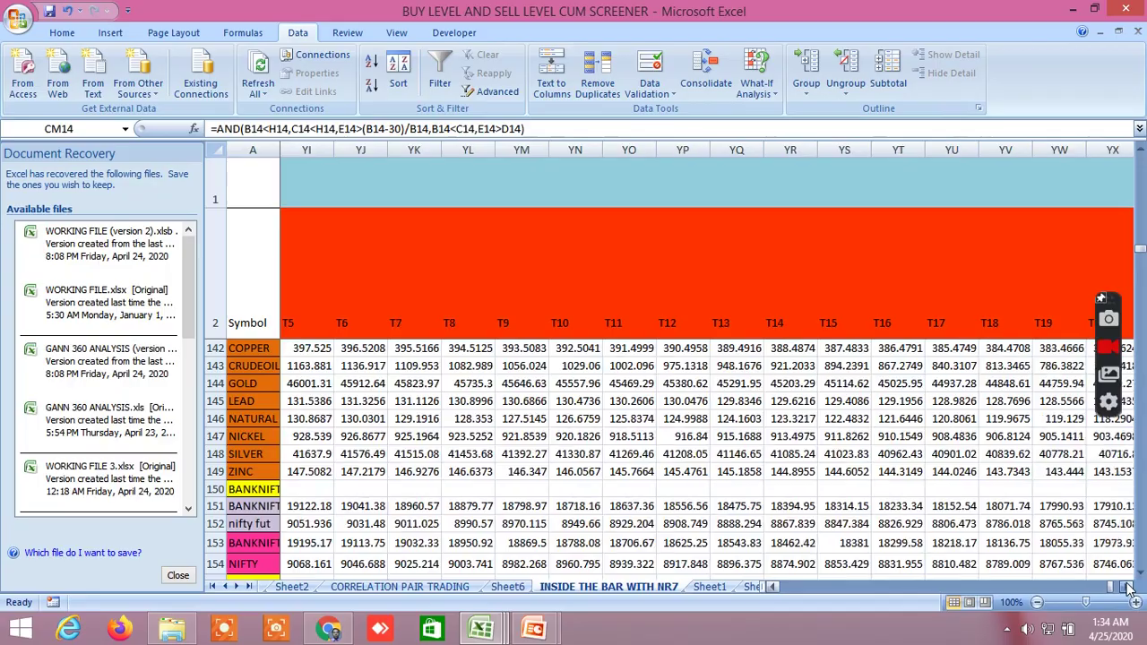
left_click(1128, 588)
left_click(1128, 588)
left_click(1128, 588)
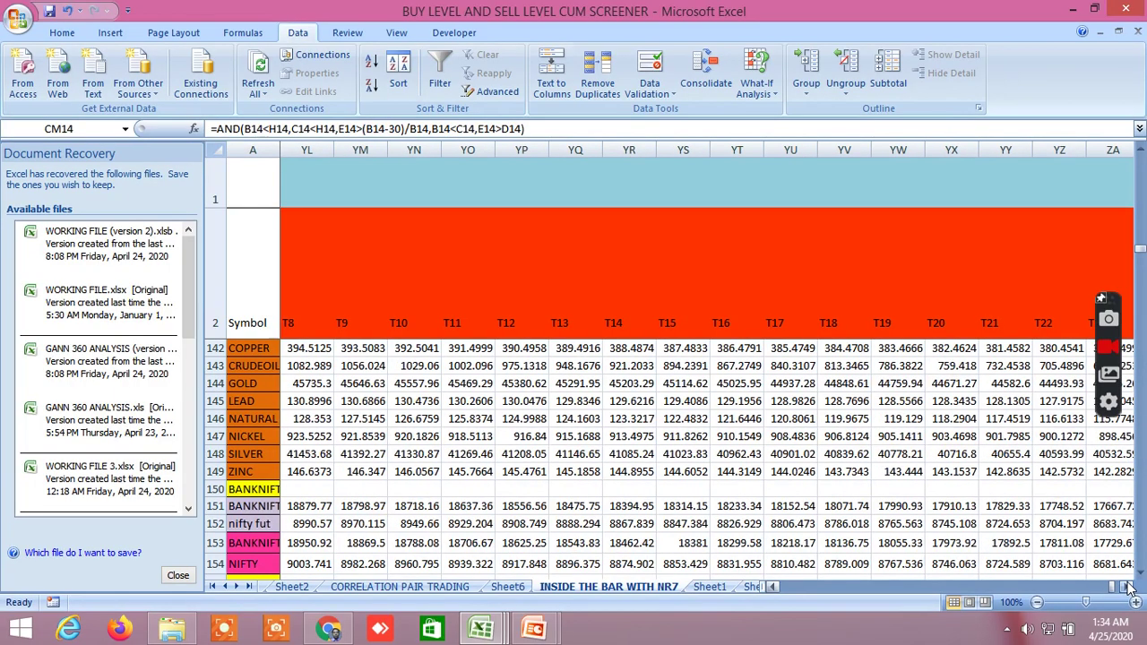
left_click(1127, 588)
left_click(1127, 588)
left_click(1127, 587)
left_click(1127, 588)
left_click(1127, 588)
left_click(1128, 588)
left_click(1128, 588)
left_click(1127, 588)
left_click(1127, 588)
left_click(1128, 588)
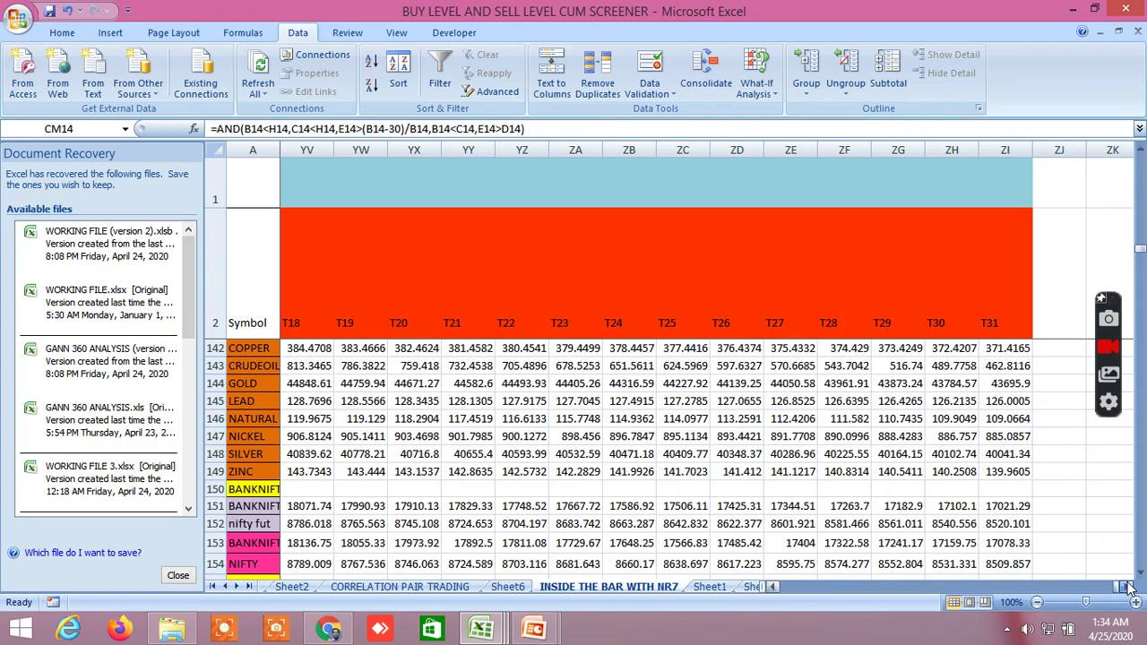
left_click(1128, 587)
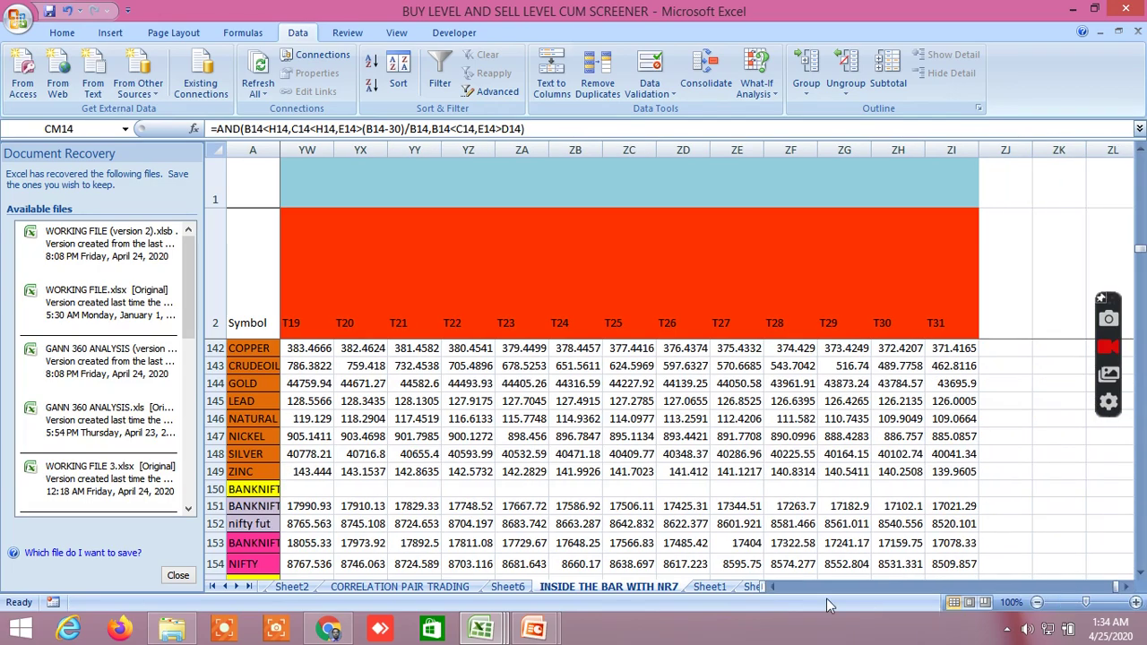
Step: Review the volatility-based sell targets in reverse, from T31 back to the SELL entry column
left_click(776, 587)
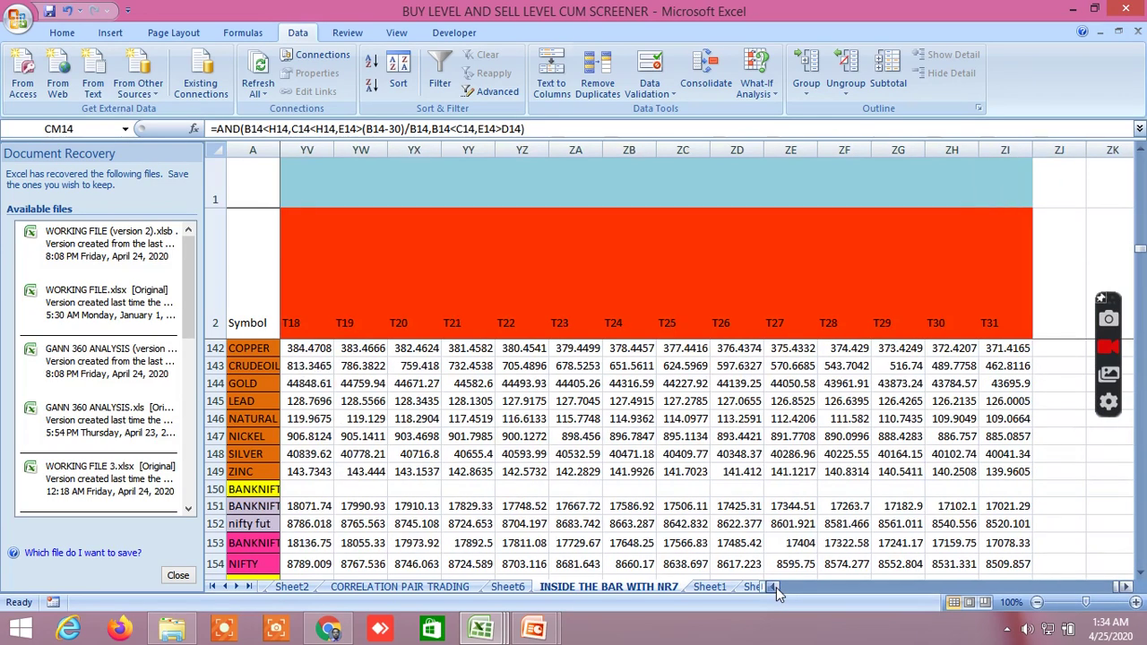
left_click(776, 587)
left_click(776, 587)
left_click(777, 588)
left_click(777, 588)
left_click(777, 588)
left_click(777, 588)
left_click(777, 588)
left_click(777, 588)
left_click(777, 588)
left_click(778, 588)
left_click(778, 588)
left_click(778, 588)
left_click(778, 588)
left_click(777, 588)
left_click(777, 588)
left_click(778, 588)
left_click(778, 588)
left_click(777, 588)
left_click(777, 588)
left_click(777, 588)
left_click(777, 588)
left_click(777, 587)
left_click(777, 588)
left_click(777, 588)
left_click(777, 588)
left_click(777, 587)
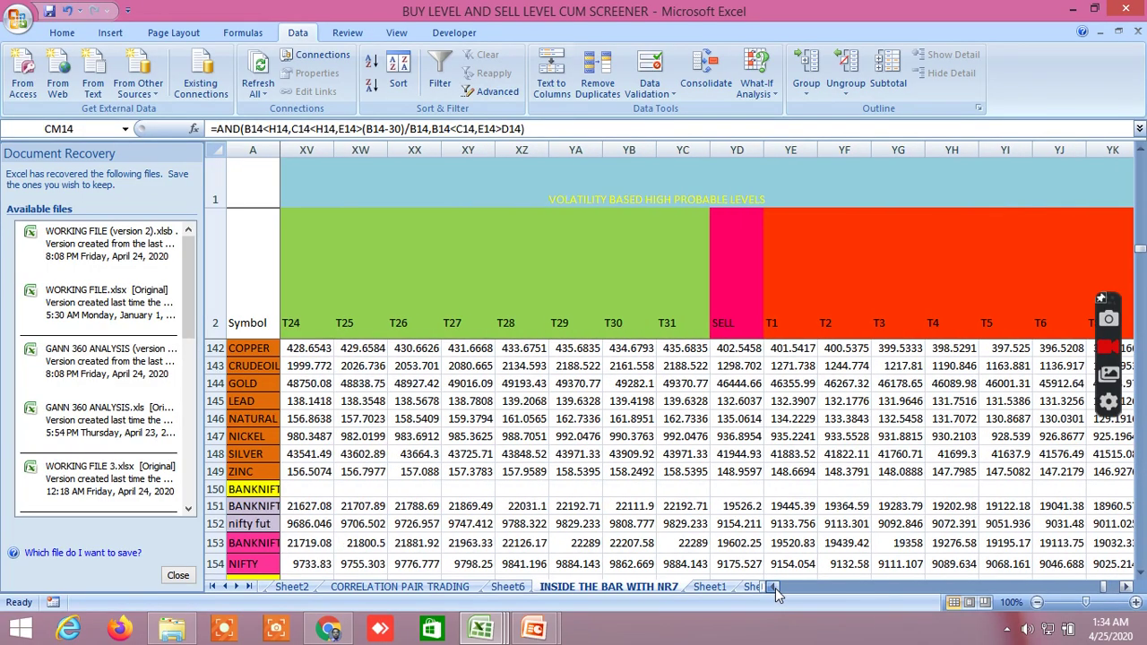
Step: Review the volatility-based buy targets in reverse, back to the BUY entry and daily average true range columns
left_click(777, 588)
left_click(777, 588)
left_click(777, 588)
left_click(777, 588)
left_click(777, 588)
left_click(777, 588)
left_click(777, 588)
left_click(777, 588)
left_click(777, 588)
left_click(777, 588)
left_click(777, 588)
left_click(777, 588)
left_click(777, 588)
left_click(777, 588)
left_click(777, 588)
left_click(777, 588)
left_click(777, 588)
left_click(777, 588)
left_click(777, 588)
left_click(777, 588)
left_click(777, 588)
left_click(778, 588)
left_click(775, 588)
left_click(775, 588)
left_click(775, 588)
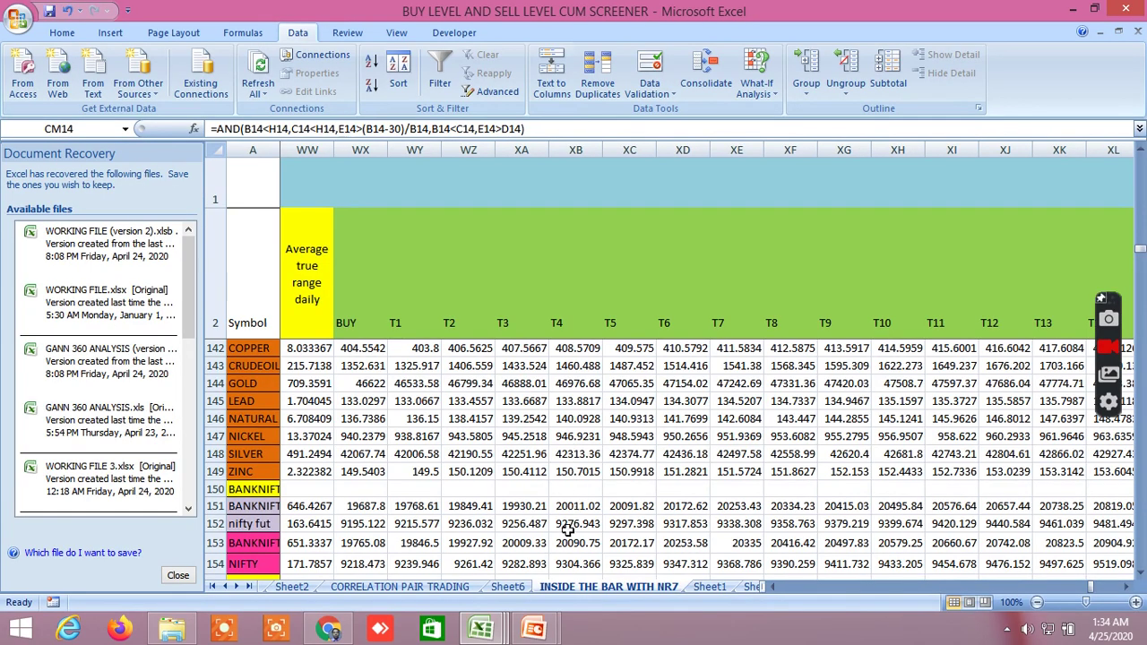
Step: Switch to the WORKING FILE 3 workbook and examine the near high lows section for commodities and indices on the FNO STOCK sheet
mouse_move(491, 632)
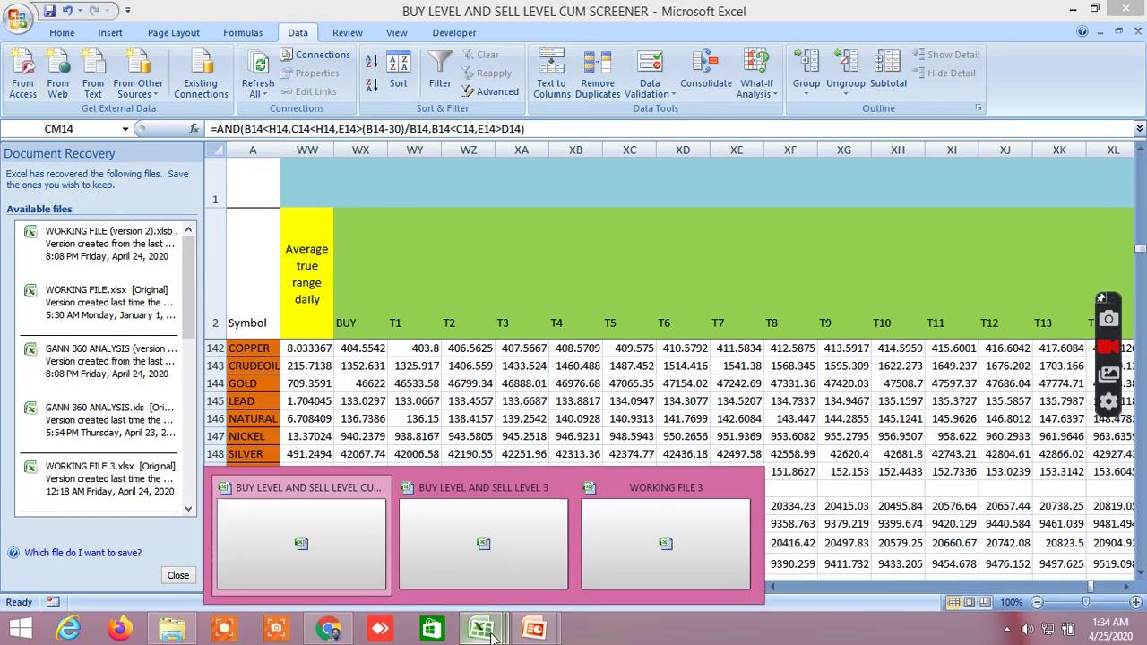
left_click(697, 539)
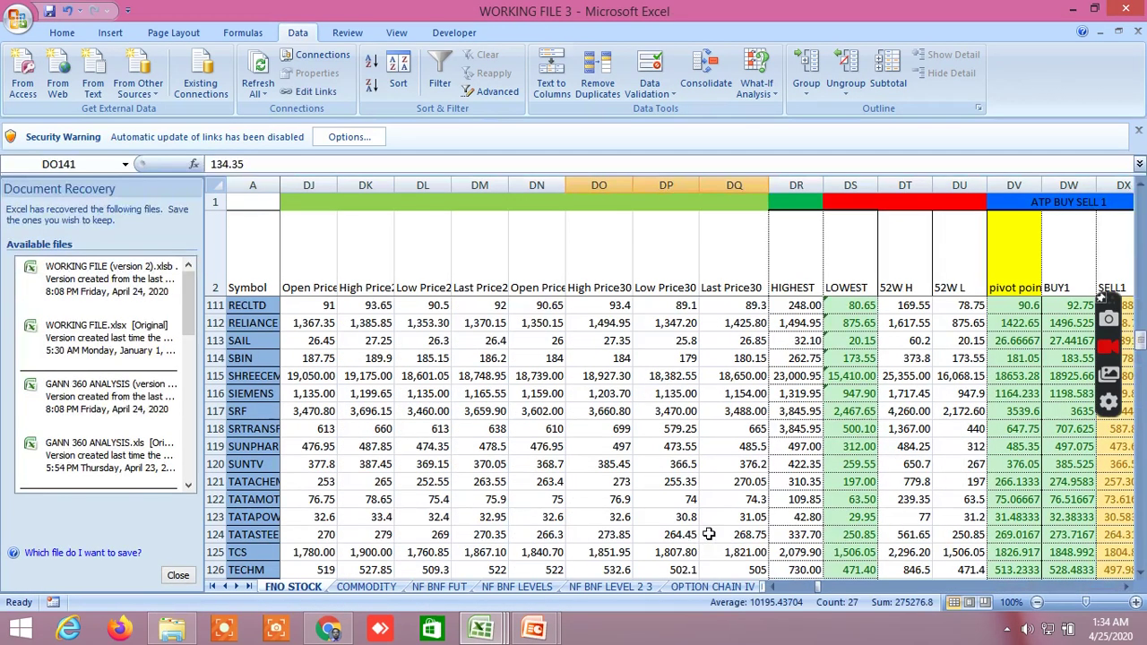
left_click(1129, 587)
left_click_drag(1128, 587, 1129, 587)
scroll(859, 527, "down", 10)
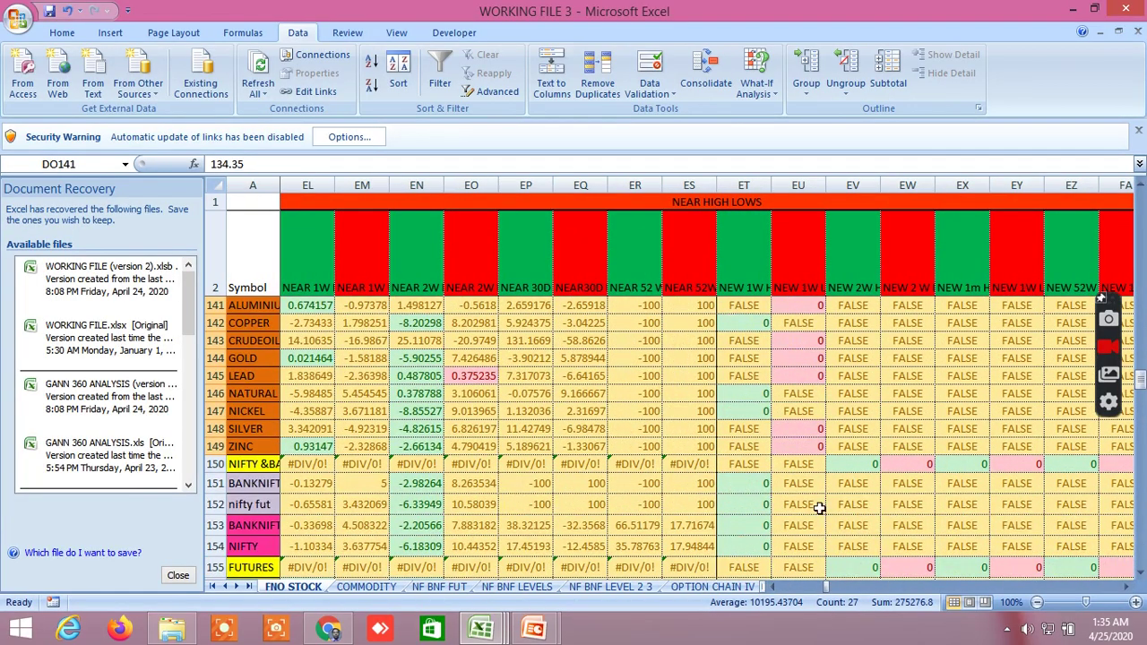
Step: Examine the FNO STOCK calculation columns, including CAL 8 to CAL TR 12 and d10 to e12, up to the Fibonacci section
left_click_drag(1128, 587, 1129, 587)
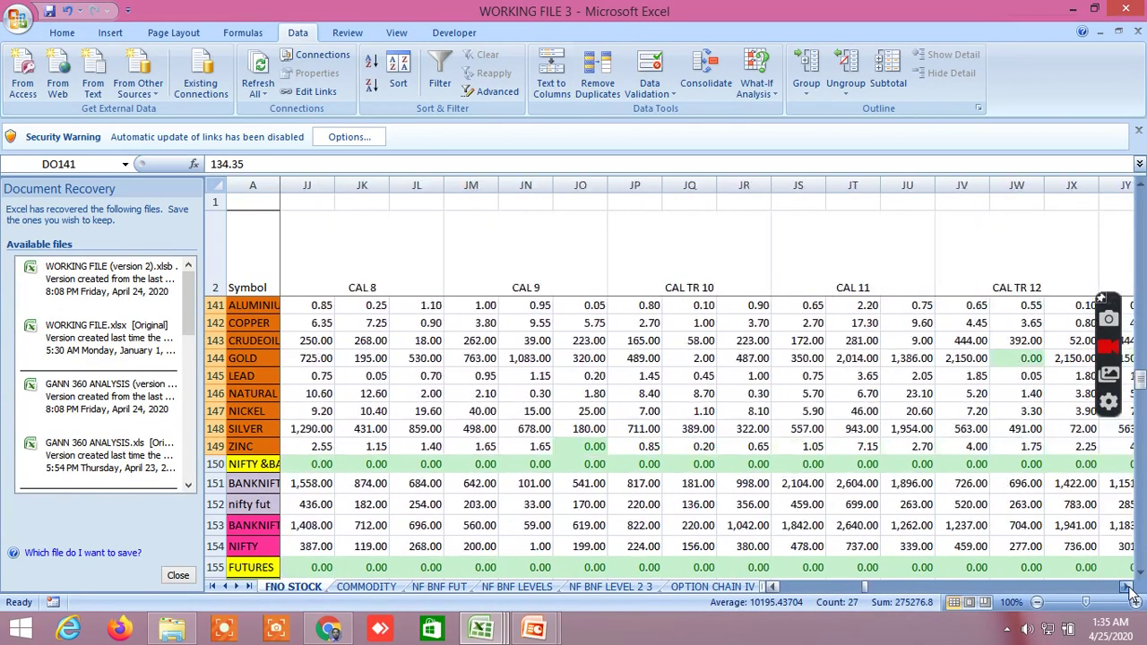
left_click_drag(1128, 587, 1129, 587)
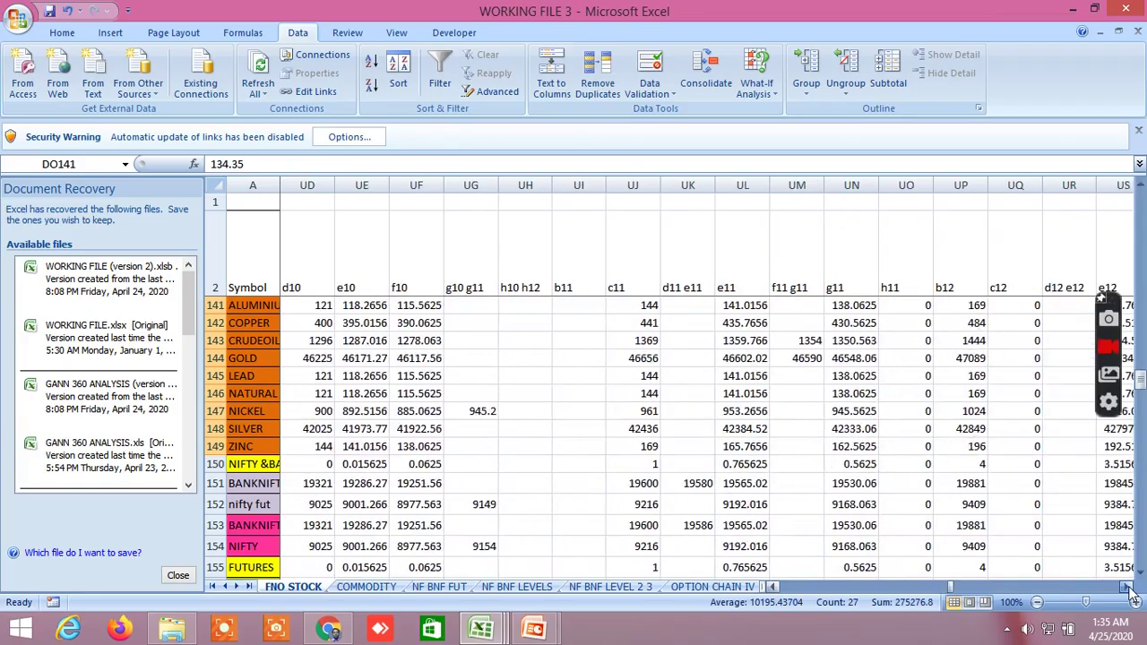
left_click_drag(1128, 587, 1131, 591)
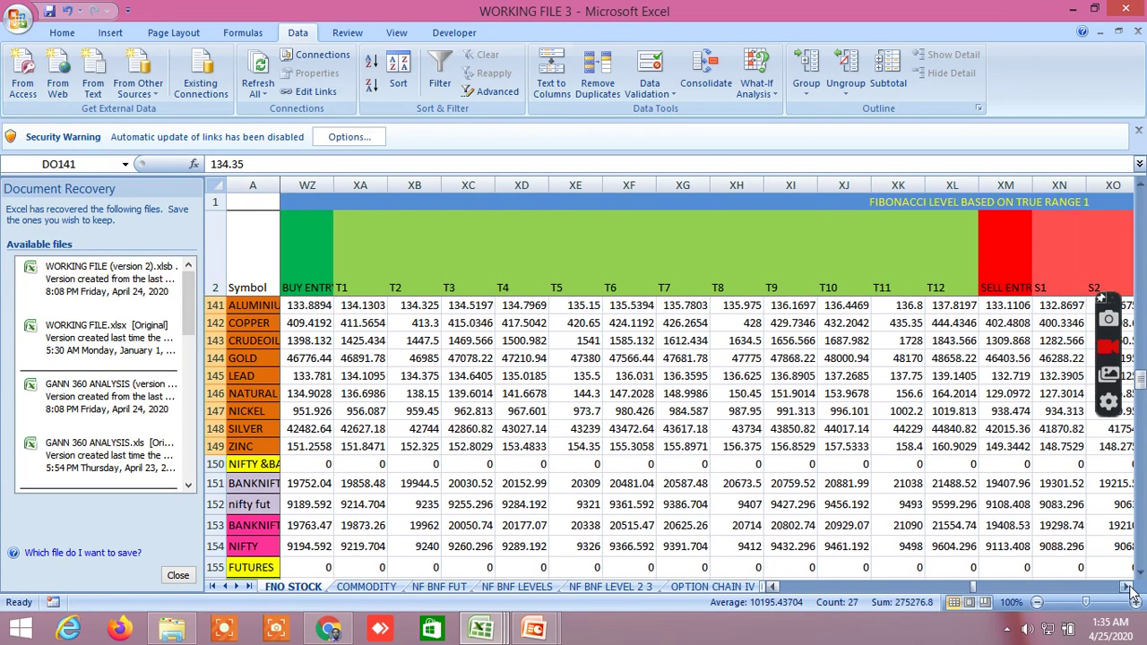
Step: Review the Fibonacci levels based on true range 1, covering buy targets T1 to T12 and sell levels S1 to S12
left_click(1131, 592)
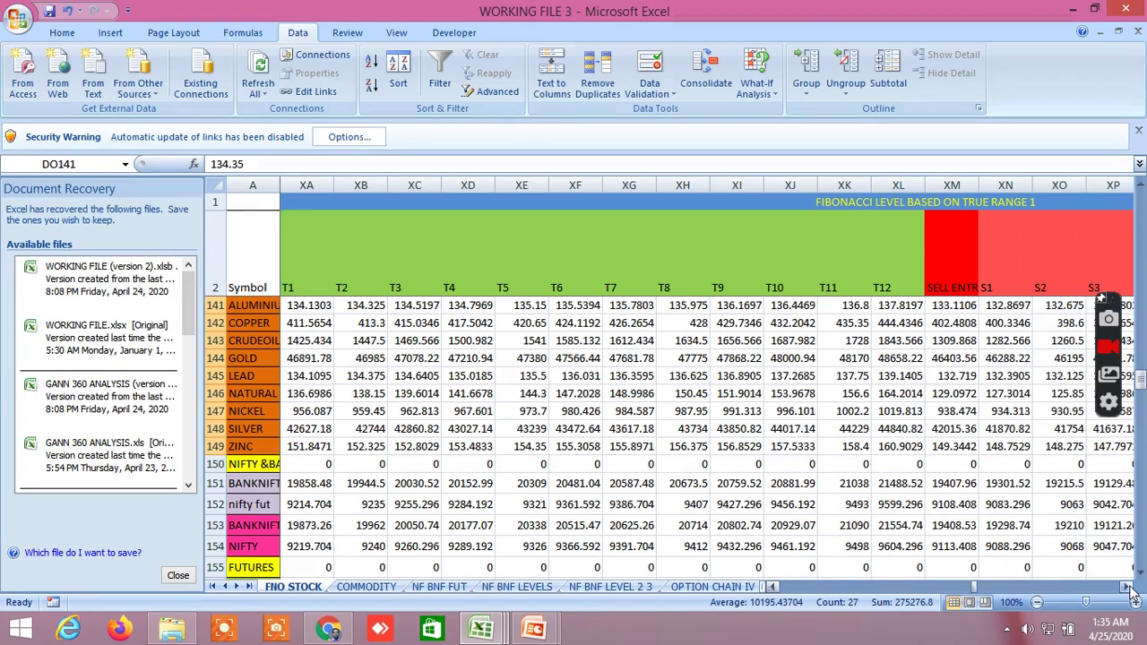
left_click(1131, 592)
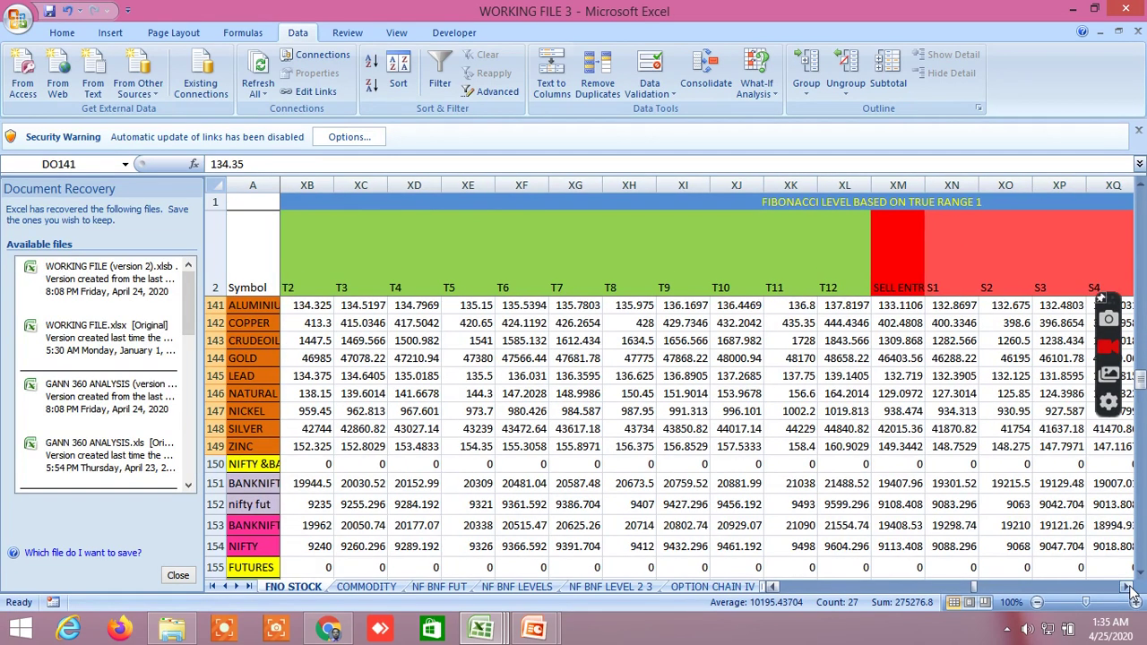
left_click(1131, 591)
left_click(1131, 591)
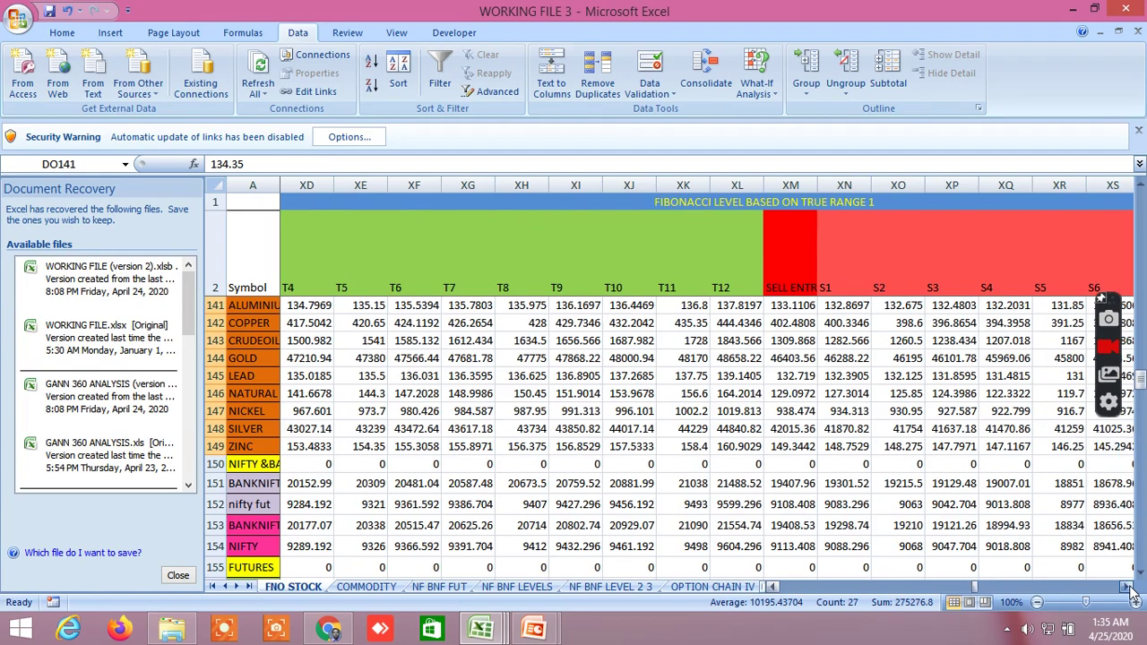
left_click(1131, 592)
left_click(1131, 591)
left_click(1131, 591)
left_click(1131, 592)
left_click(1131, 591)
left_click(1131, 591)
left_click(1131, 591)
left_click(1131, 591)
left_click(1131, 592)
left_click(1131, 591)
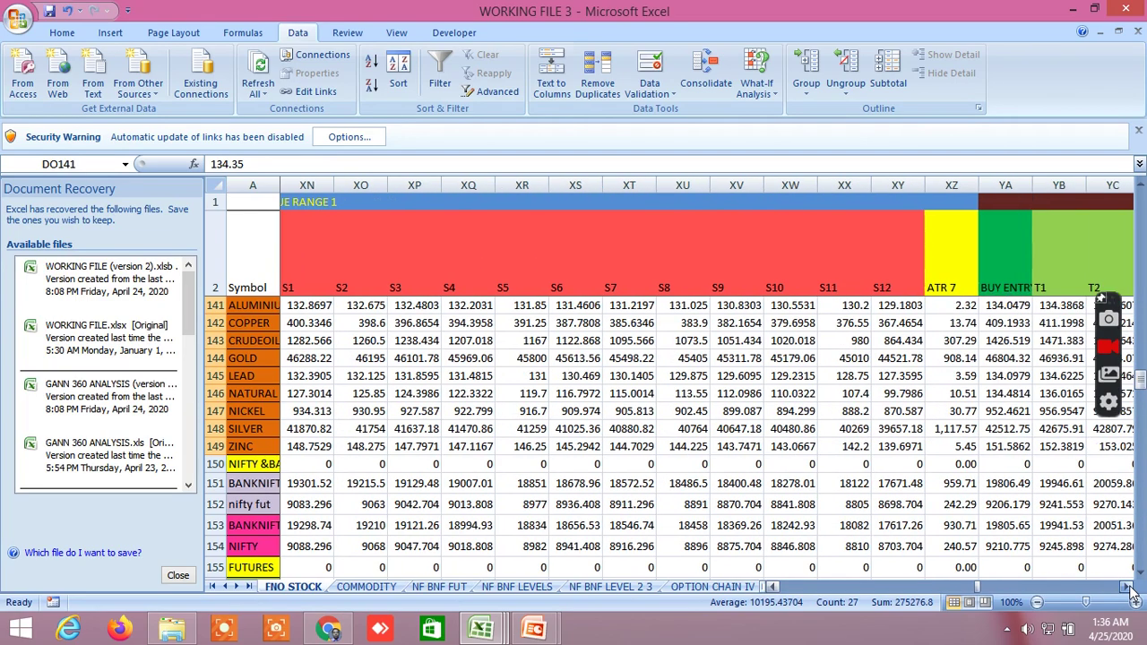
Step: Review the remaining FNO STOCK columns from the ATR 7 levels through the last targets, T5 to T11
left_click_drag(1130, 589, 1132, 591)
left_click(1128, 587)
left_click(1127, 587)
left_click(1128, 587)
left_click(1128, 587)
left_click(1128, 587)
left_click(1128, 587)
left_click(1127, 587)
left_click(1127, 588)
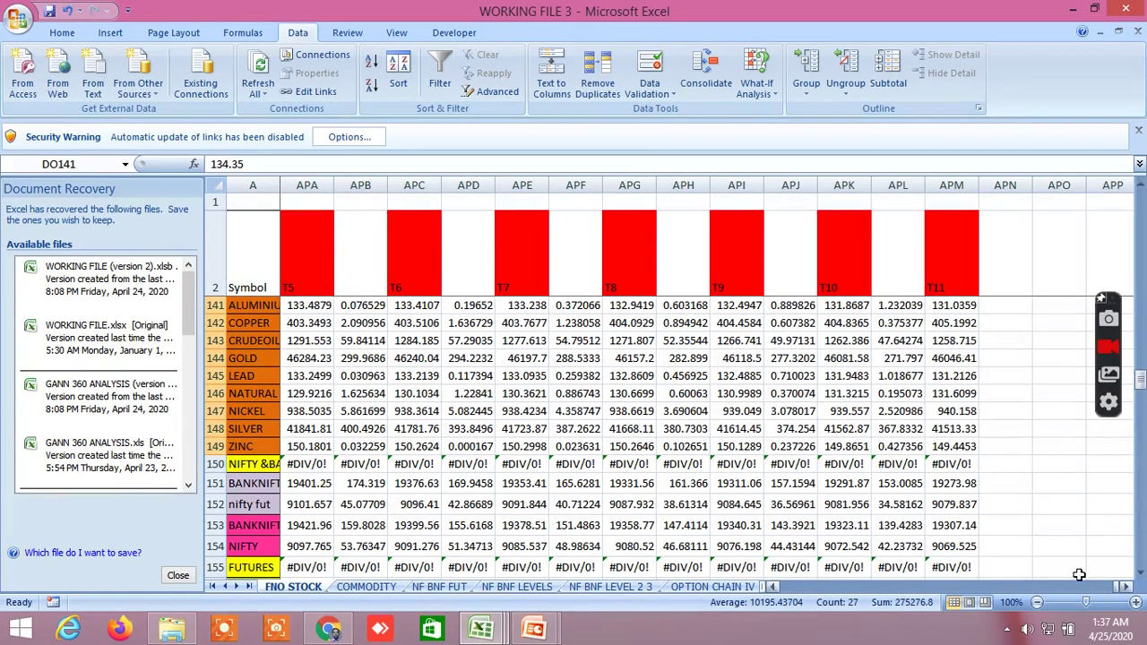